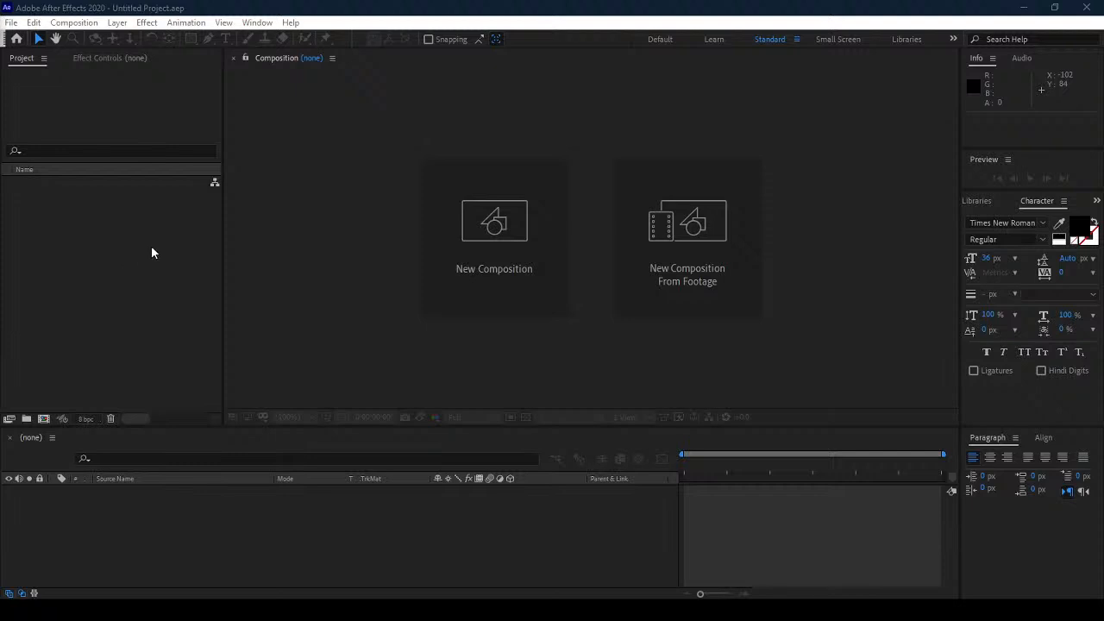
# Step: Start a new composition and choose the HDTV 1080 24 preset for its settings
pyautogui.click(498, 229)
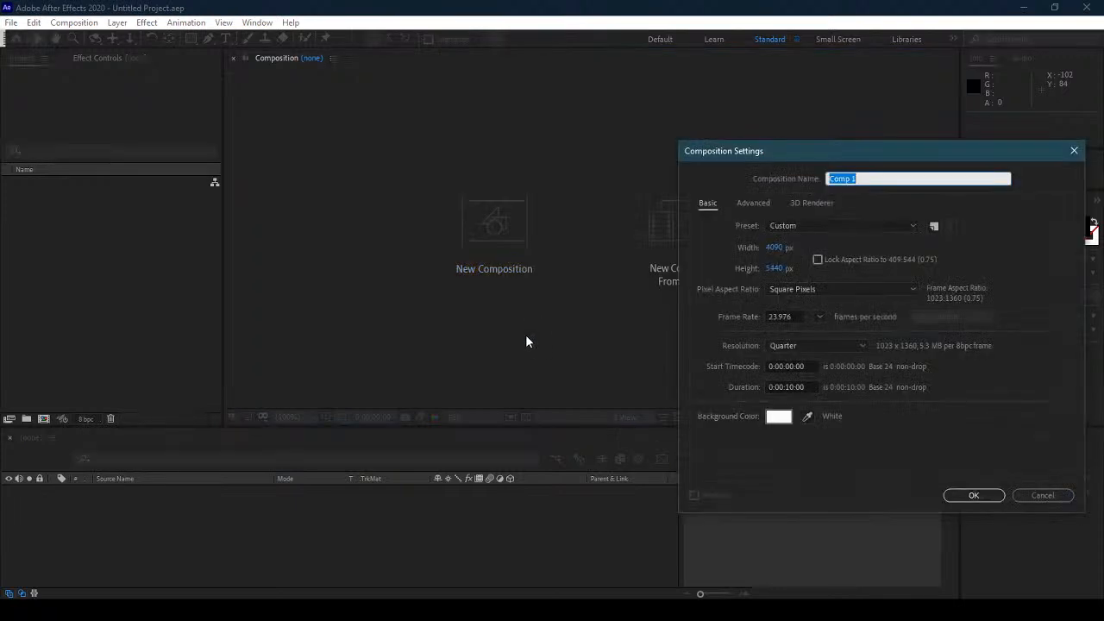
pyautogui.click(807, 225)
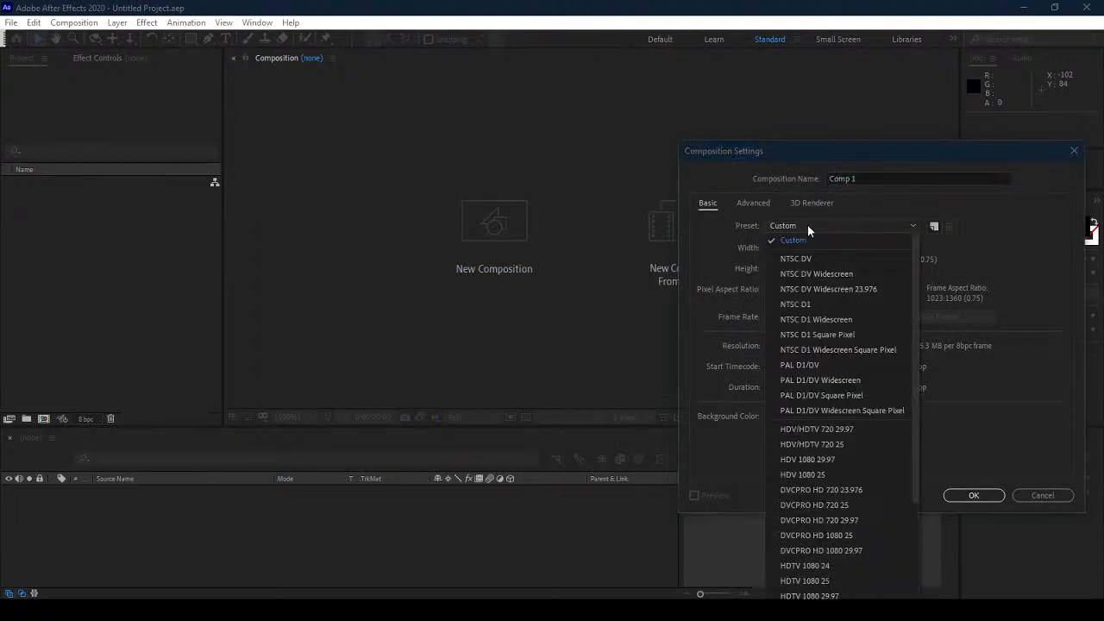
pyautogui.click(853, 475)
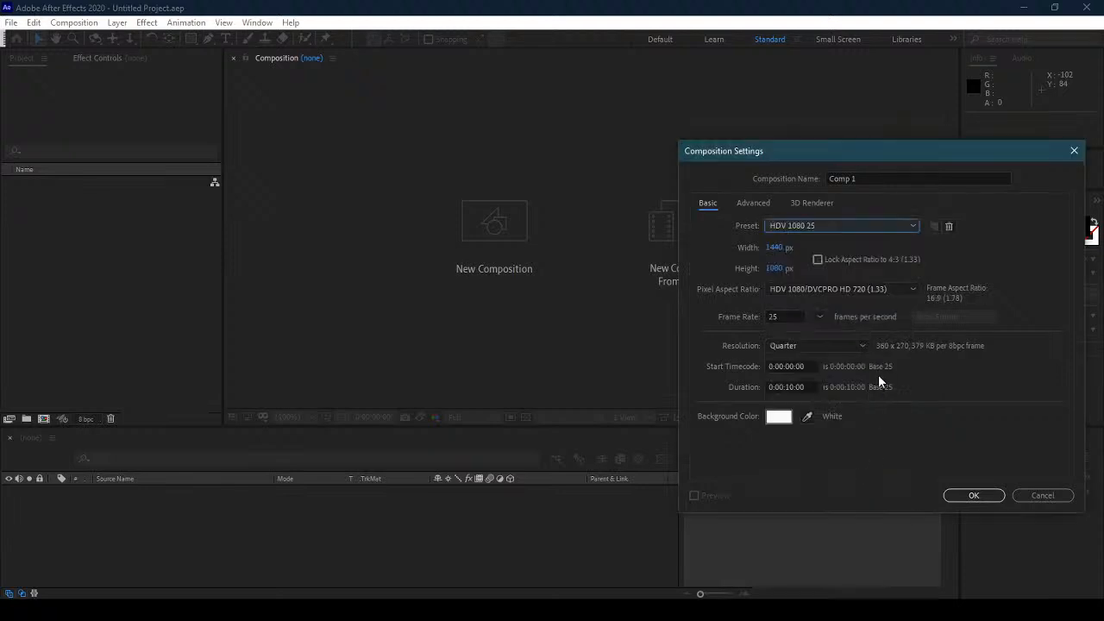
pyautogui.click(815, 225)
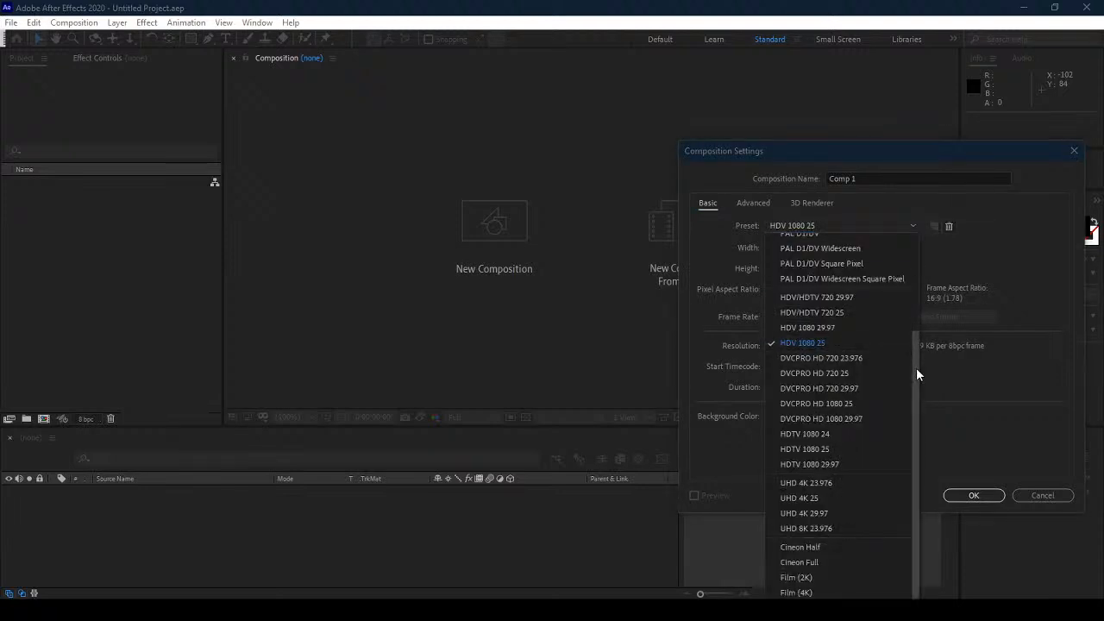
pyautogui.moveTo(918, 371); pyautogui.dragTo(905, 396)
pyautogui.click(858, 433)
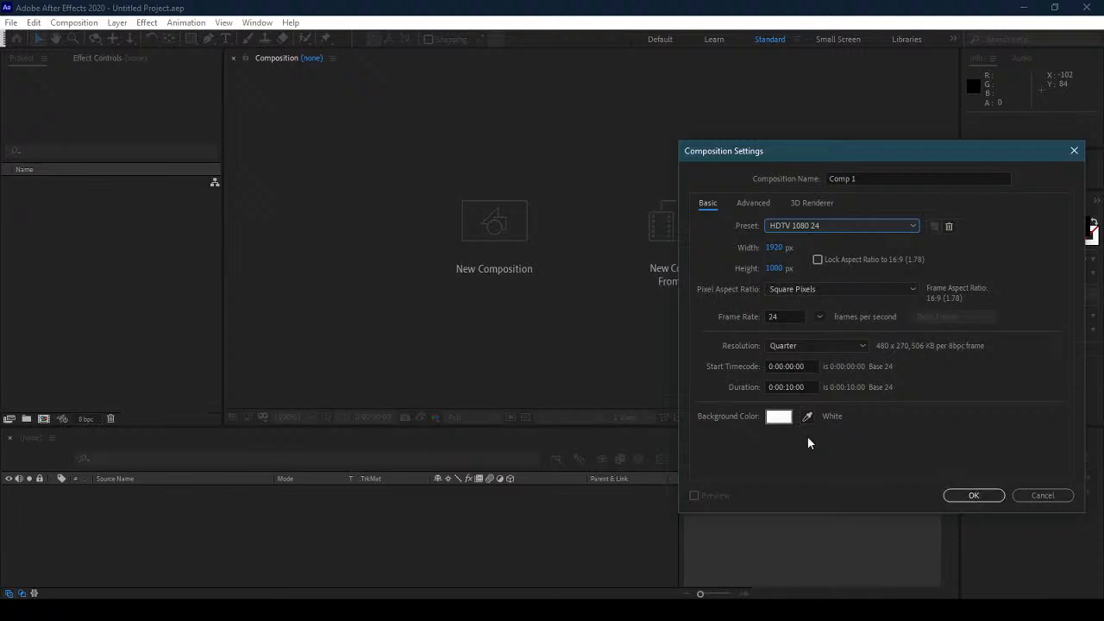
# Step: Set the composition's background color to black (000000) and create the composition
pyautogui.click(778, 416)
pyautogui.moveTo(205, 419); pyautogui.dragTo(239, 522)
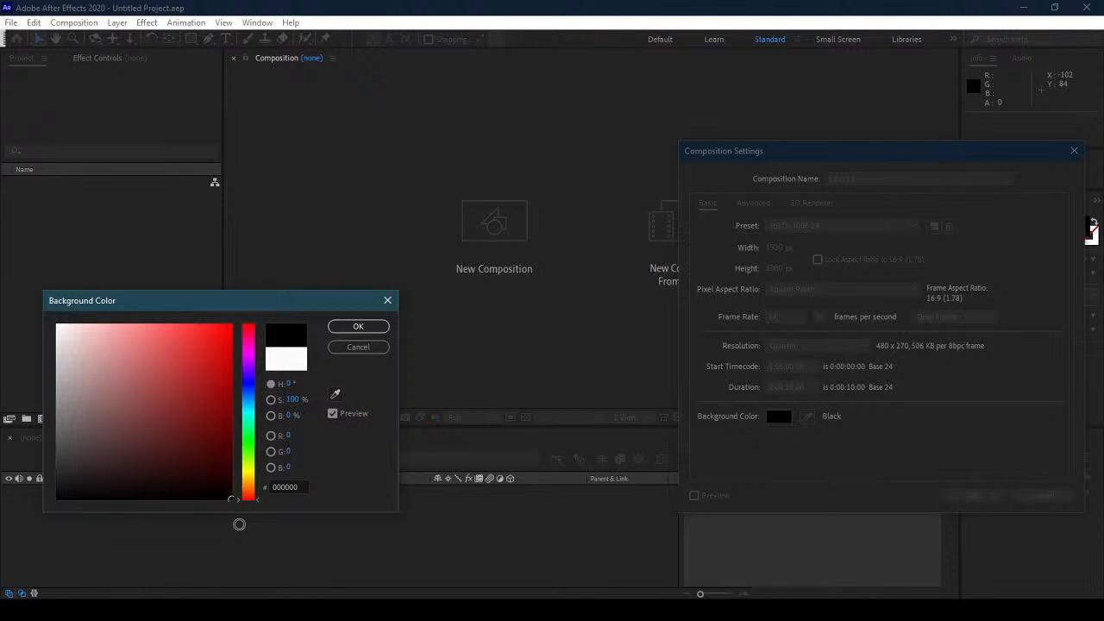
pyautogui.click(358, 326)
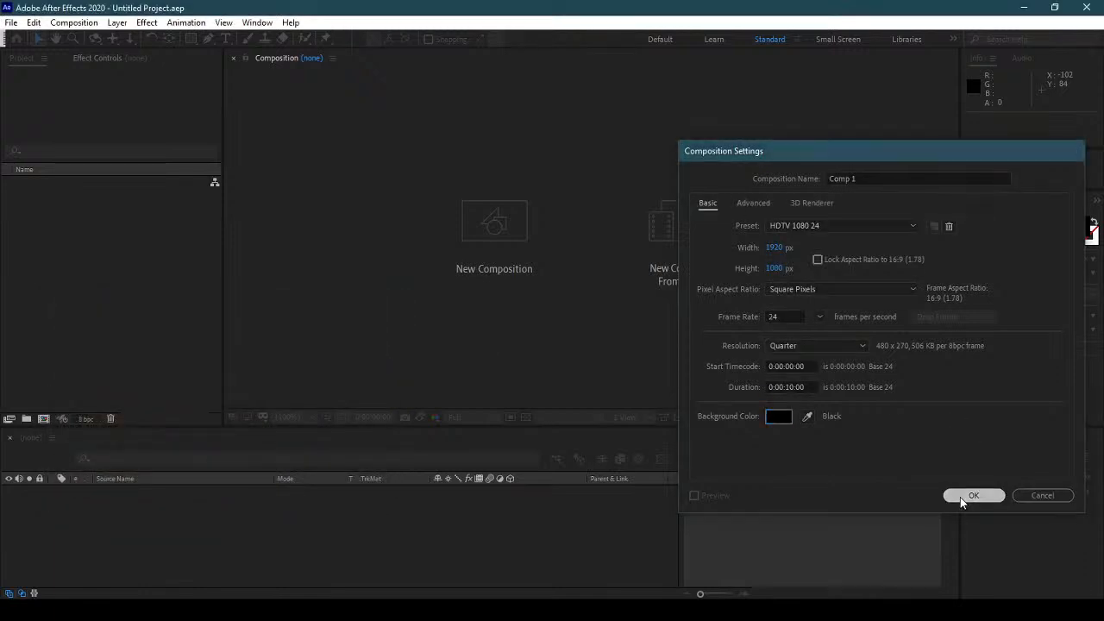
pyautogui.click(964, 496)
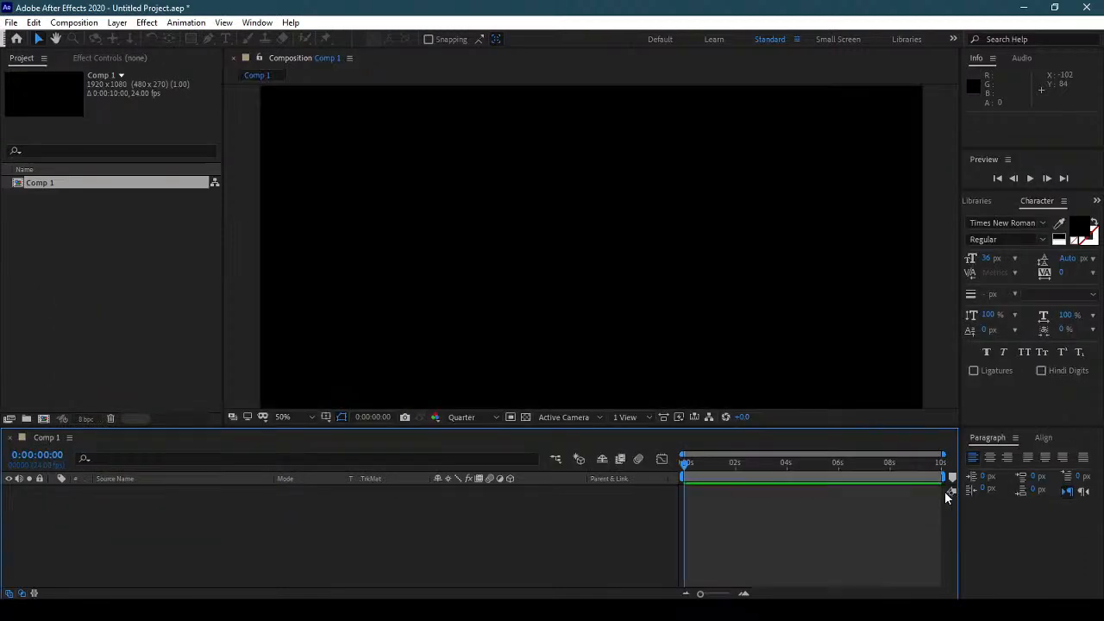
# Step: Add a new solid layer to the composition, keeping the default name, comp size and color
pyautogui.click(314, 417)
pyautogui.click(337, 186)
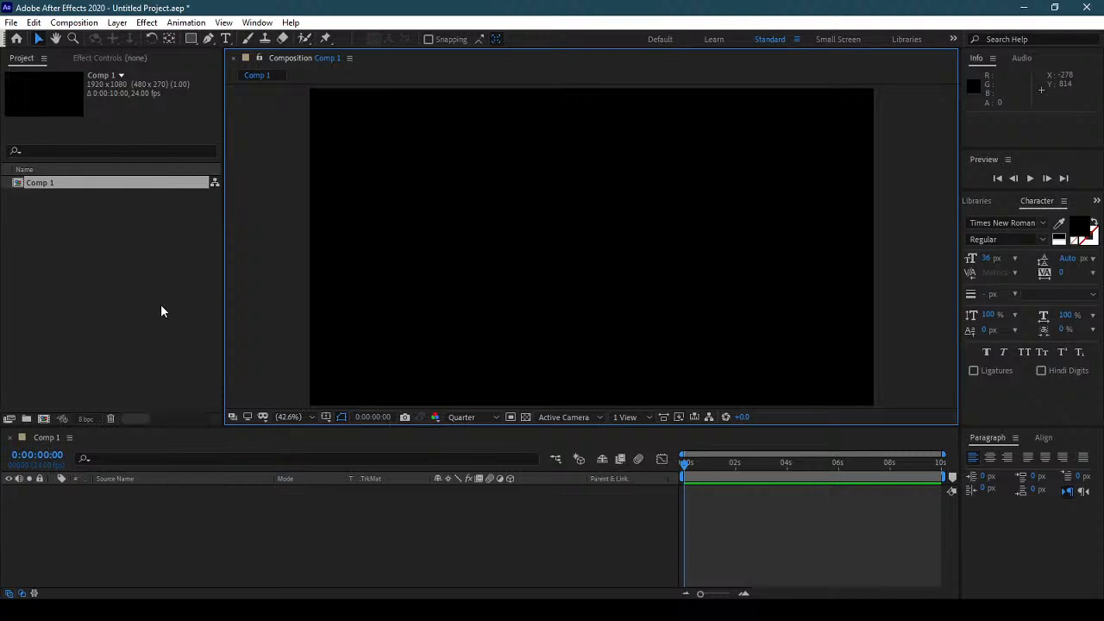
pyautogui.click(116, 23)
pyautogui.moveTo(138, 39)
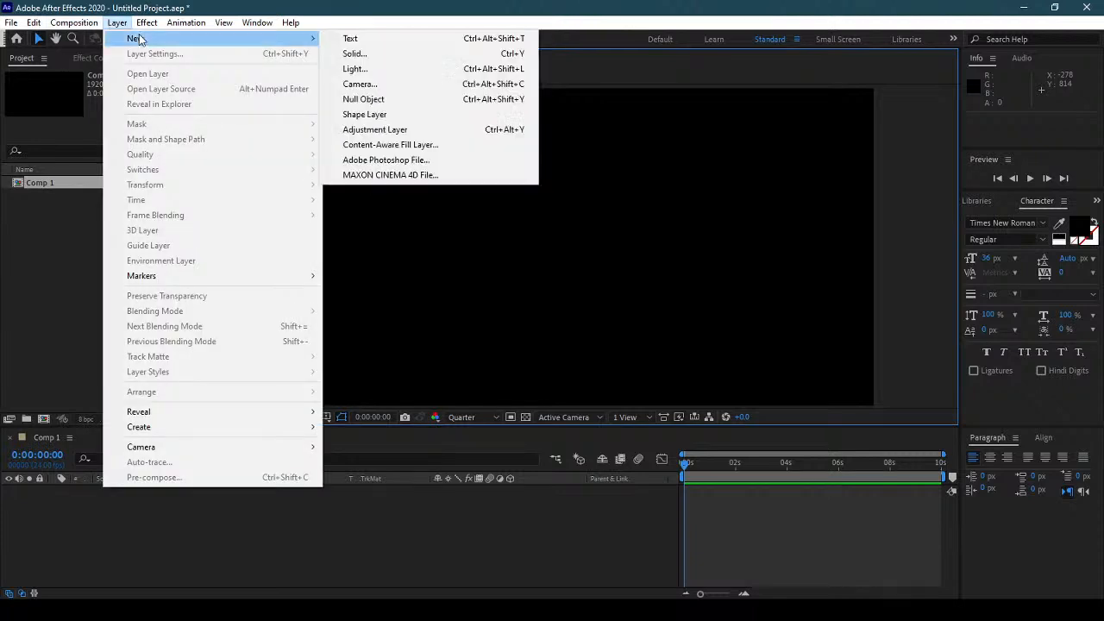
pyautogui.click(355, 54)
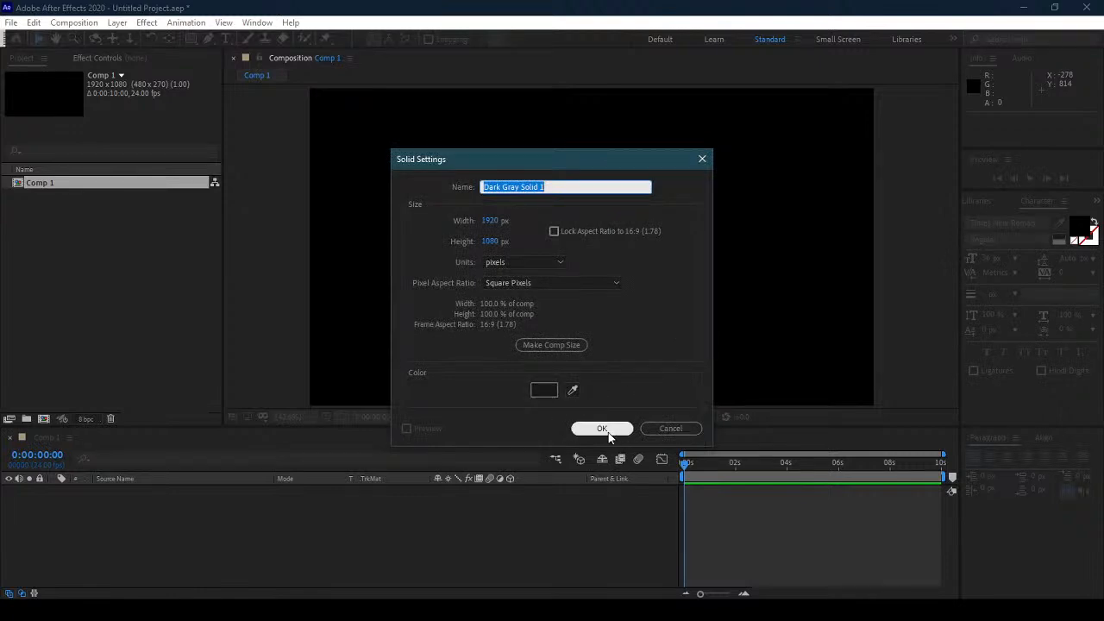
pyautogui.click(608, 431)
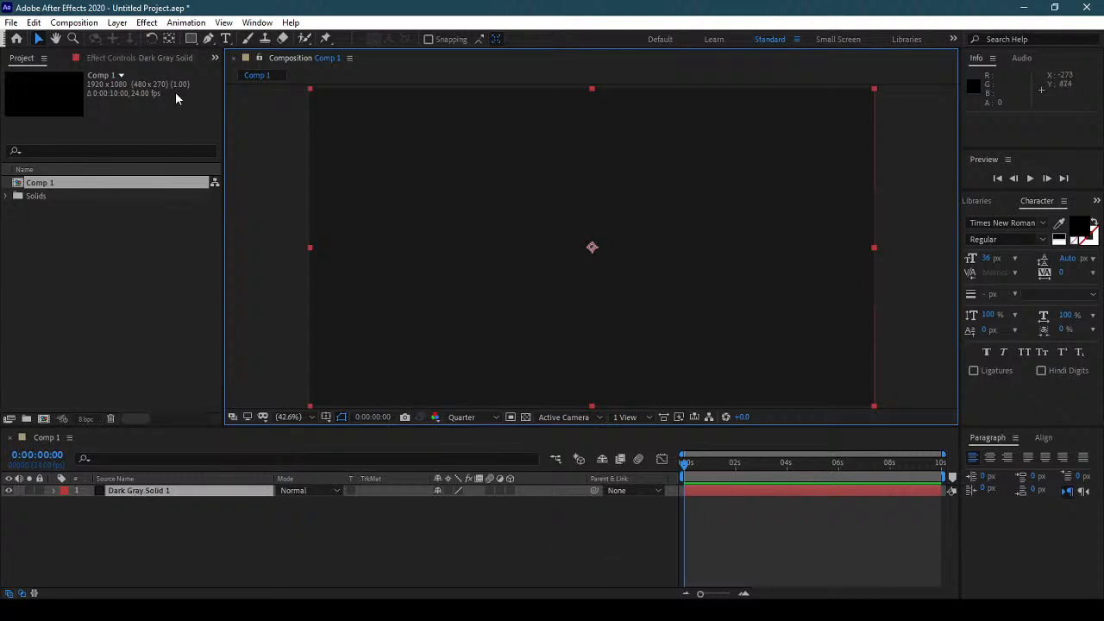
# Step: Apply the CC Particle World simulation effect to the solid layer
pyautogui.click(148, 24)
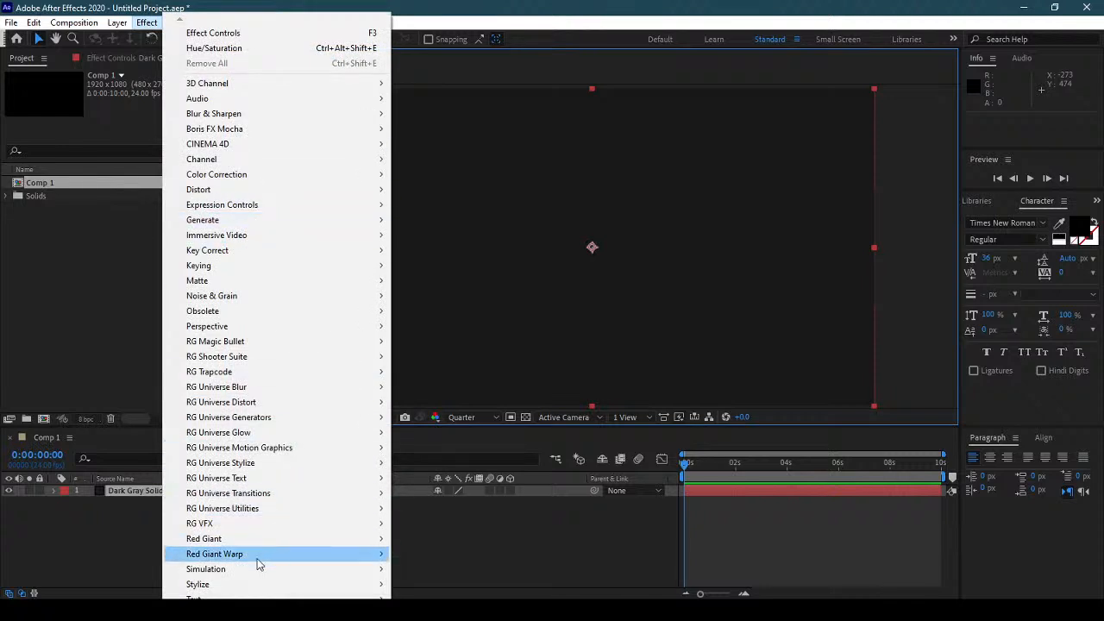
pyautogui.moveTo(345, 568)
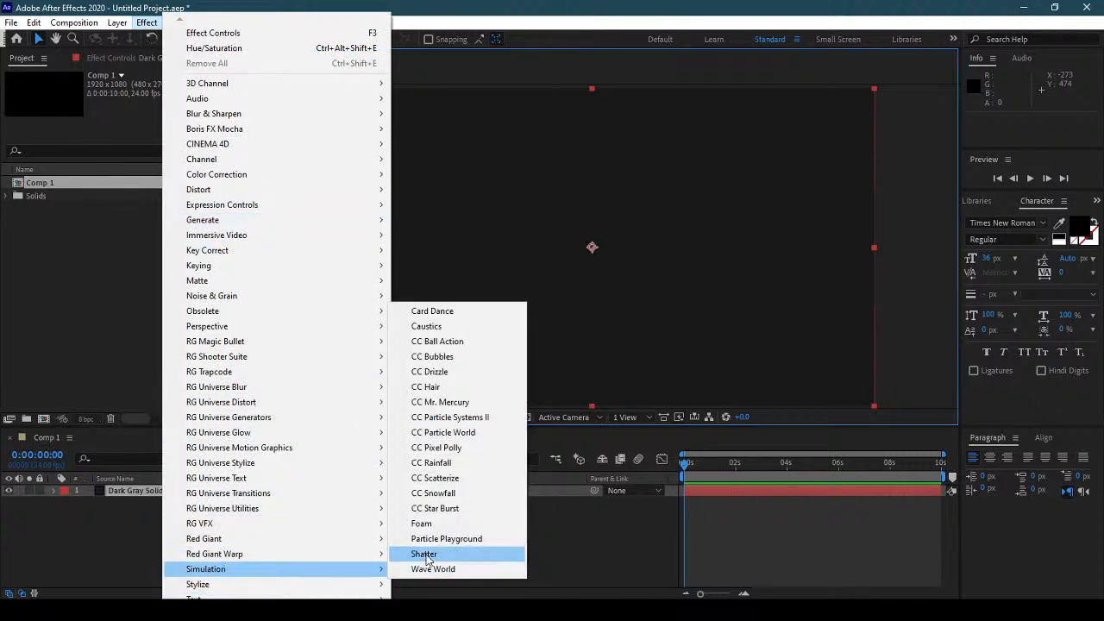
pyautogui.click(484, 434)
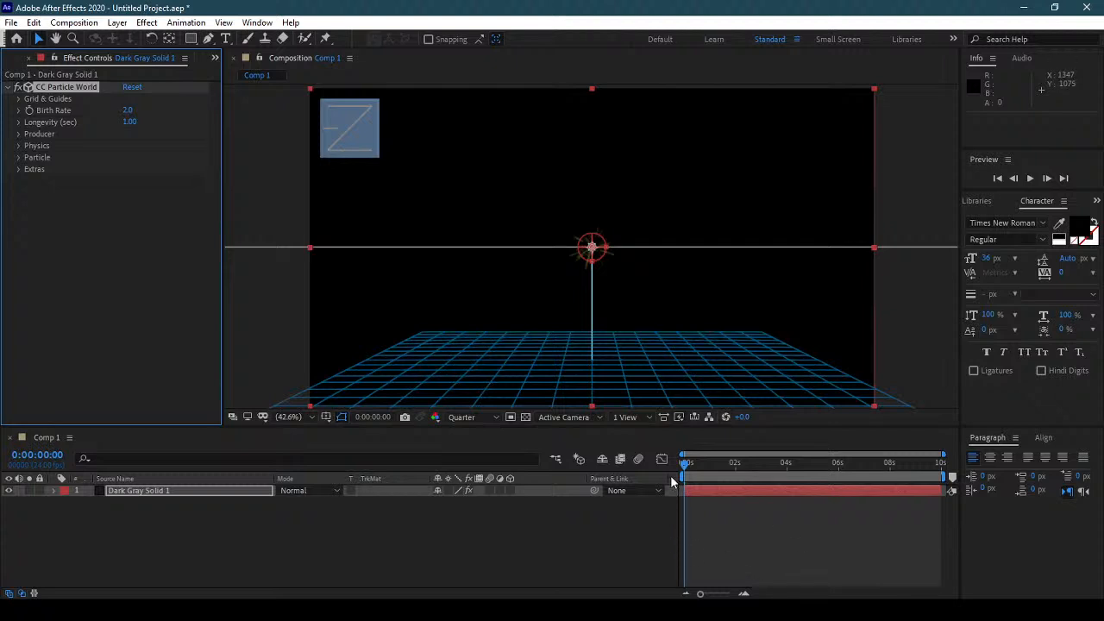
# Step: Narrow the layer columns to widen the timeline's time area, and preview the particle animation
pyautogui.moveTo(270, 477); pyautogui.dragTo(181, 478)
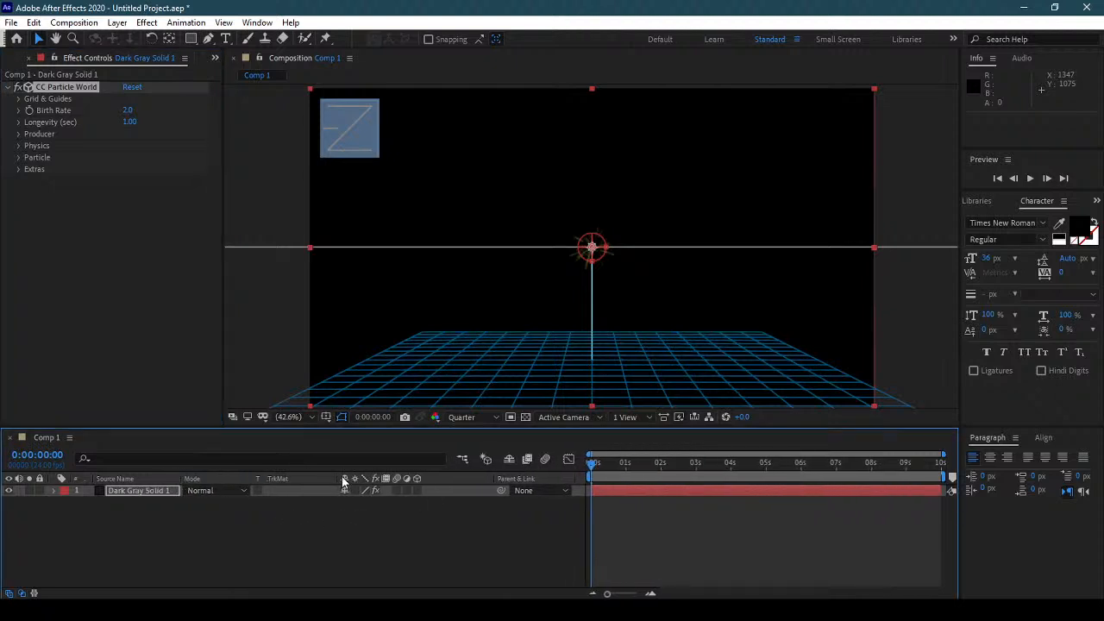
pyautogui.moveTo(339, 478); pyautogui.dragTo(292, 477)
pyautogui.moveTo(554, 470); pyautogui.dragTo(497, 470)
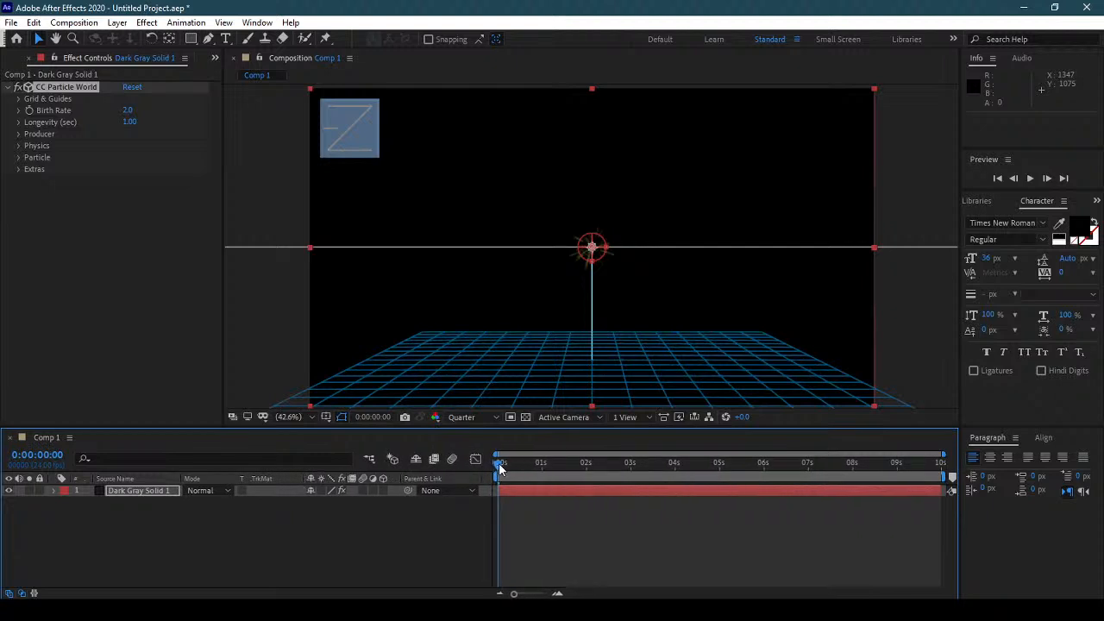
pyautogui.press('space')
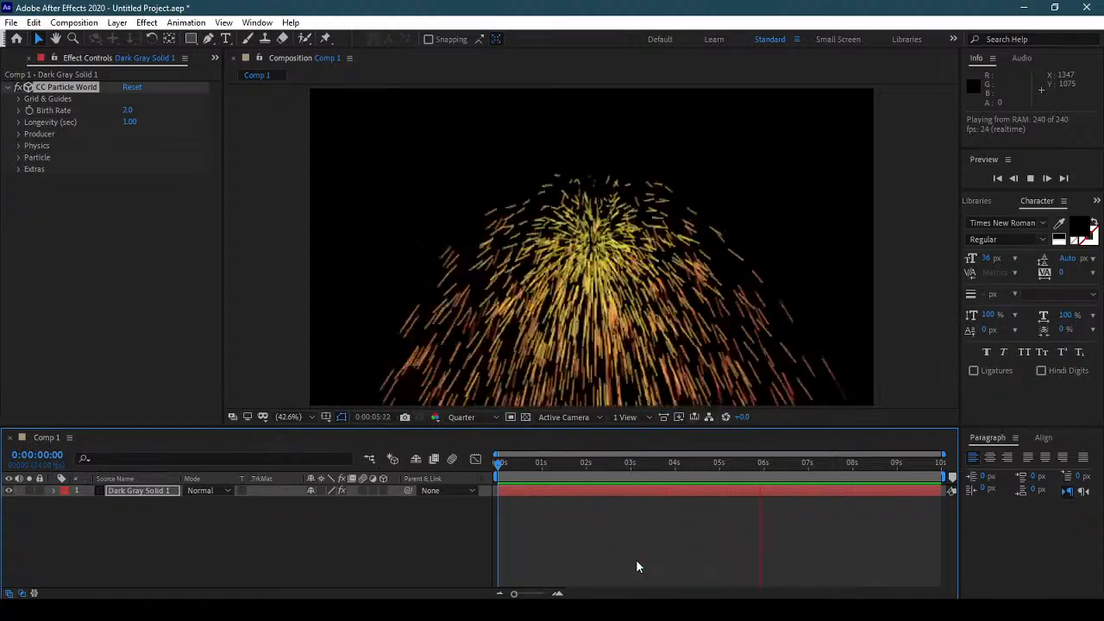
# Step: Move the current time to 0:00:00:05 and select the solid's CC Particle World effect to show its guides
pyautogui.click(157, 490)
pyautogui.click(496, 464)
pyautogui.moveTo(495, 464)
pyautogui.mouseDown()
pyautogui.moveTo(524, 462)
pyautogui.moveTo(507, 462)
pyautogui.mouseUp()
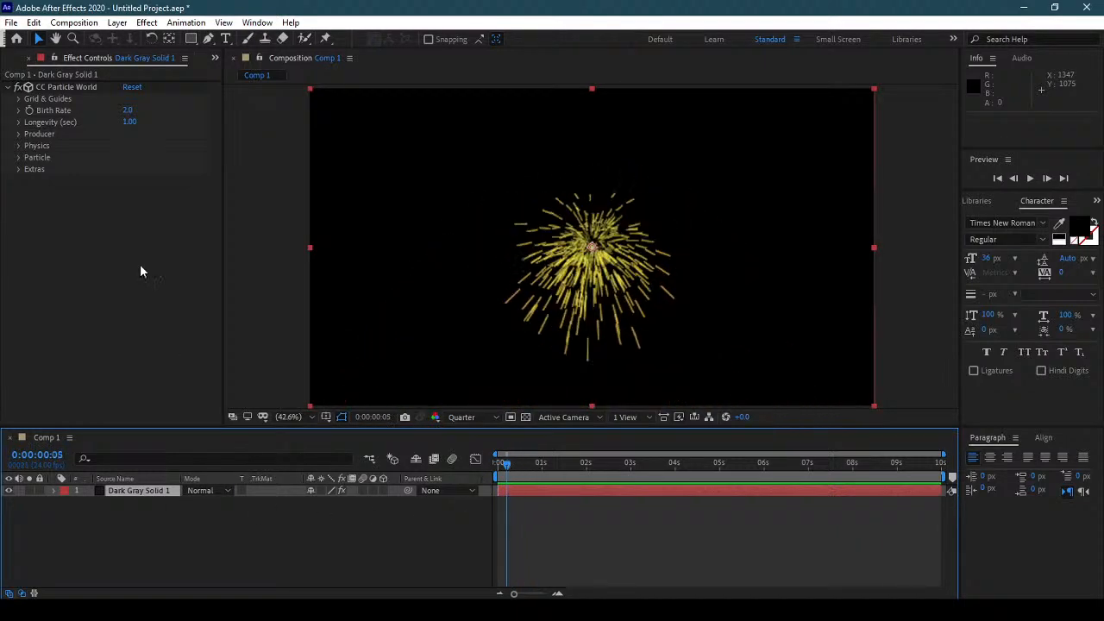
pyautogui.click(69, 87)
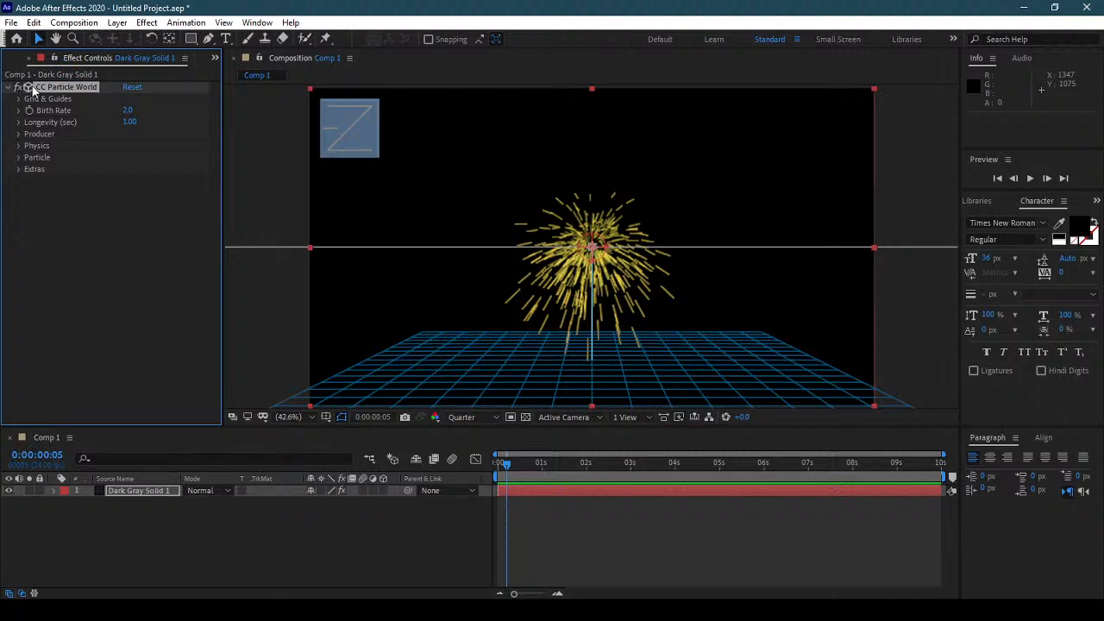
pyautogui.click(353, 129)
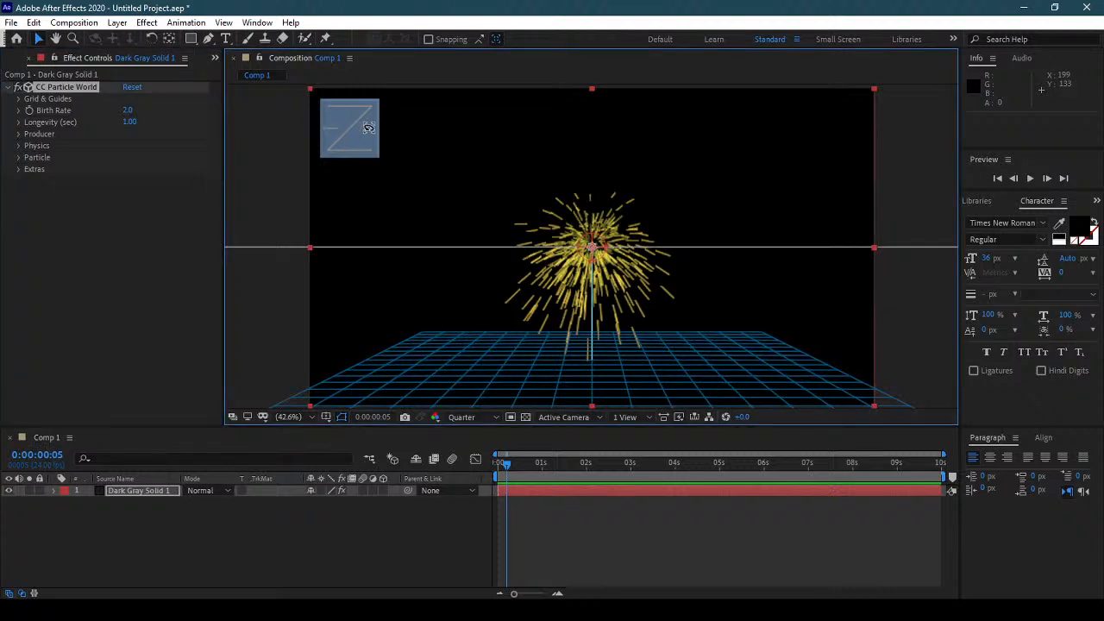
pyautogui.click(383, 490)
pyautogui.click(621, 330)
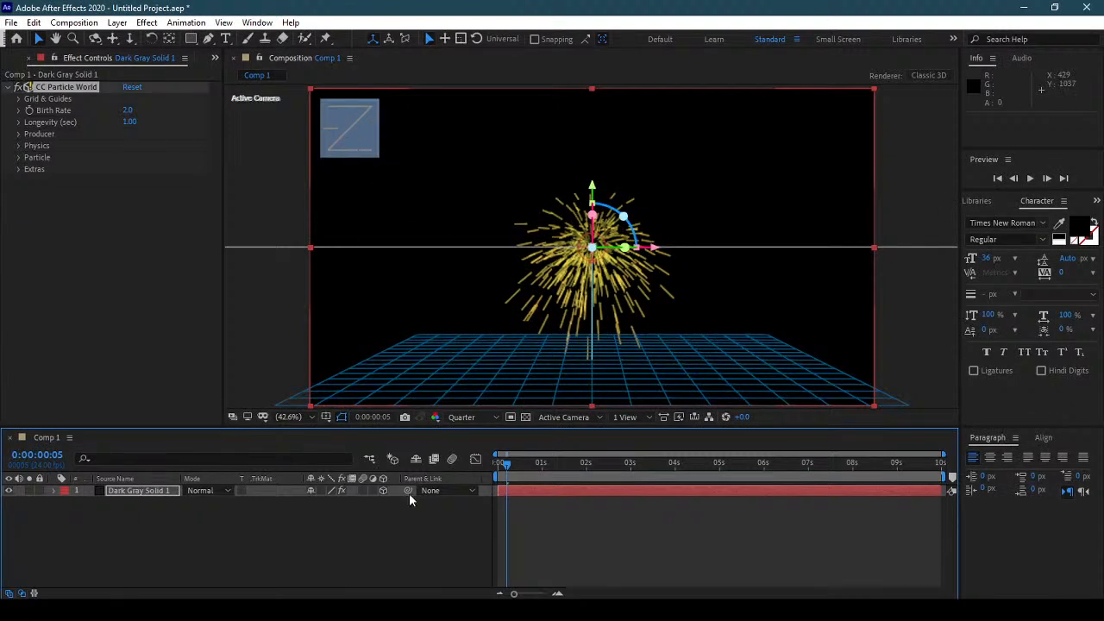
pyautogui.click(383, 490)
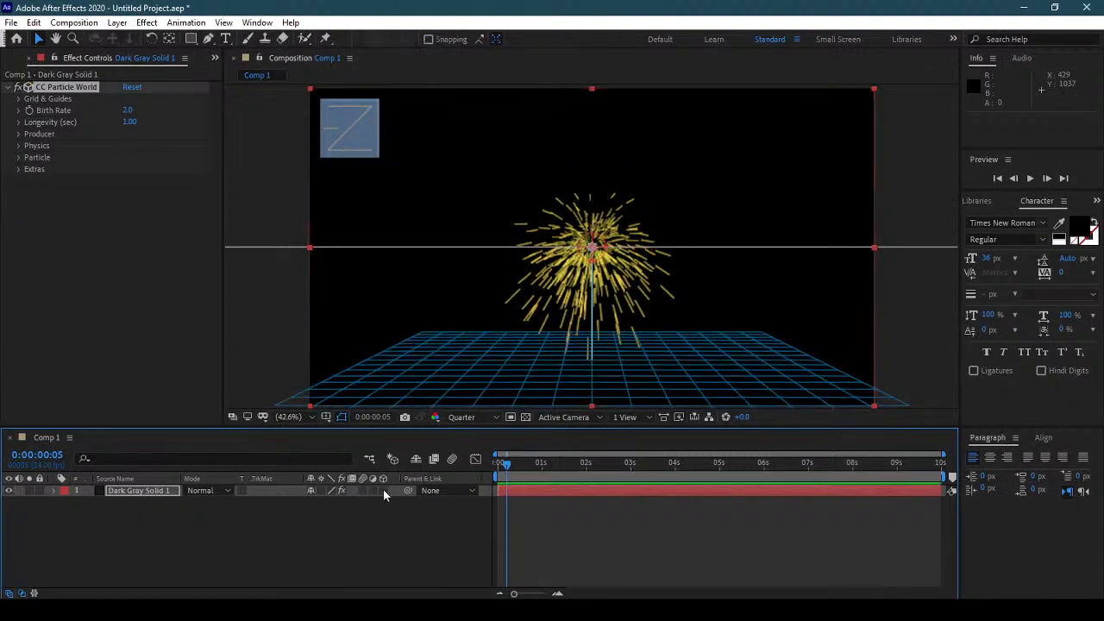
# Step: Add a new camera layer with the default settings
pyautogui.click(117, 22)
pyautogui.moveTo(138, 38)
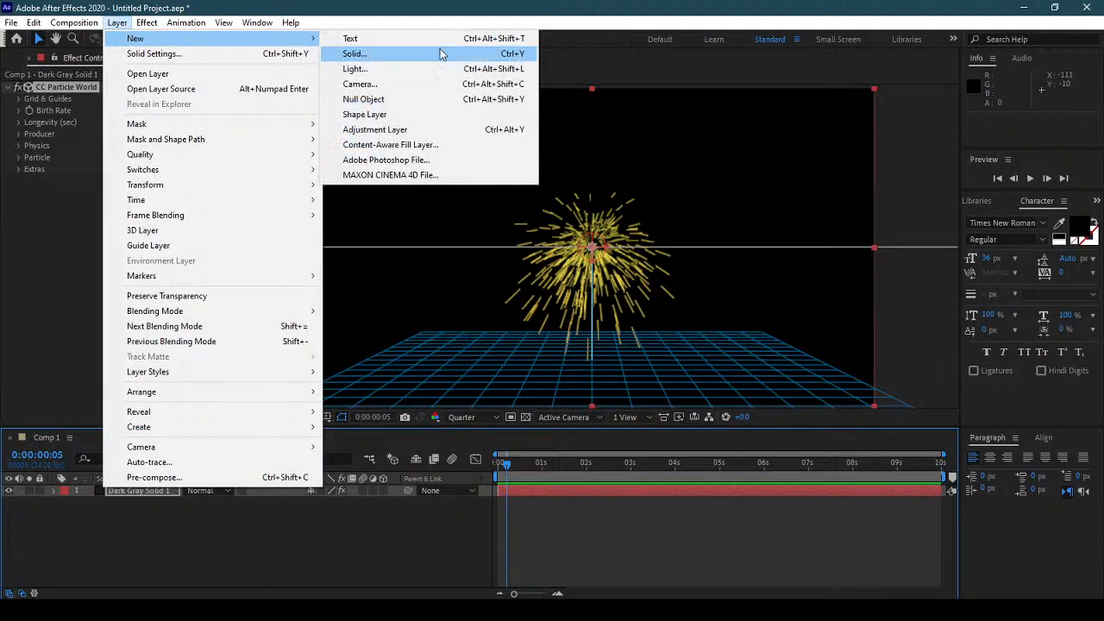
pyautogui.click(427, 84)
pyautogui.click(687, 453)
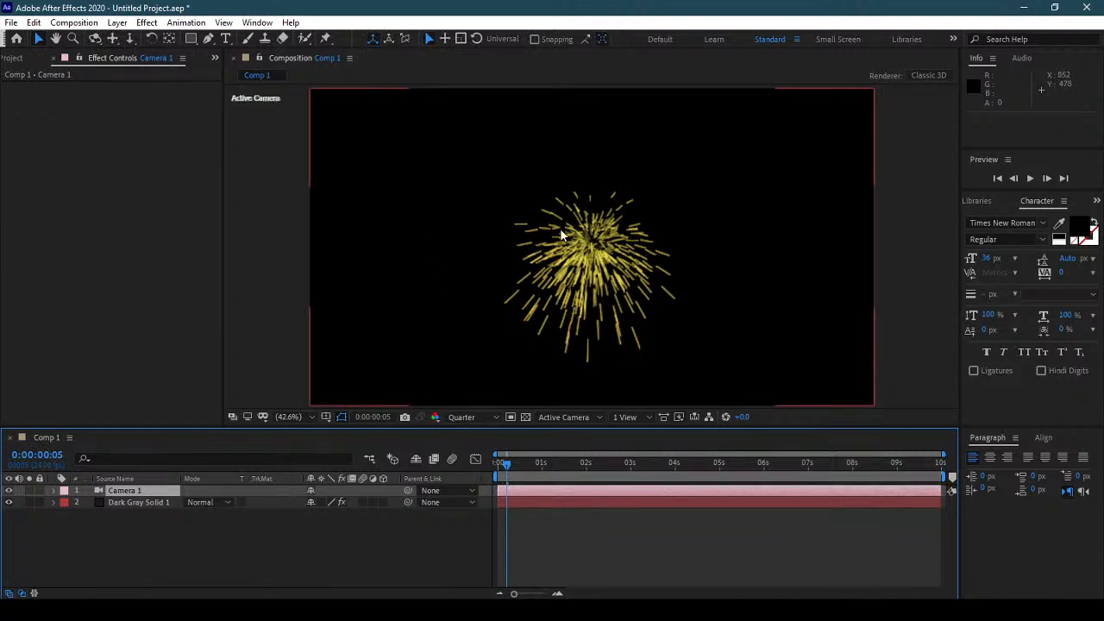
# Step: Orbit the camera around the particle burst, selecting the solid's CC Particle World effect to show its 3D grid and axis box
pyautogui.press('c')
pyautogui.moveTo(560, 229); pyautogui.dragTo(468, 234)
pyautogui.click(145, 501)
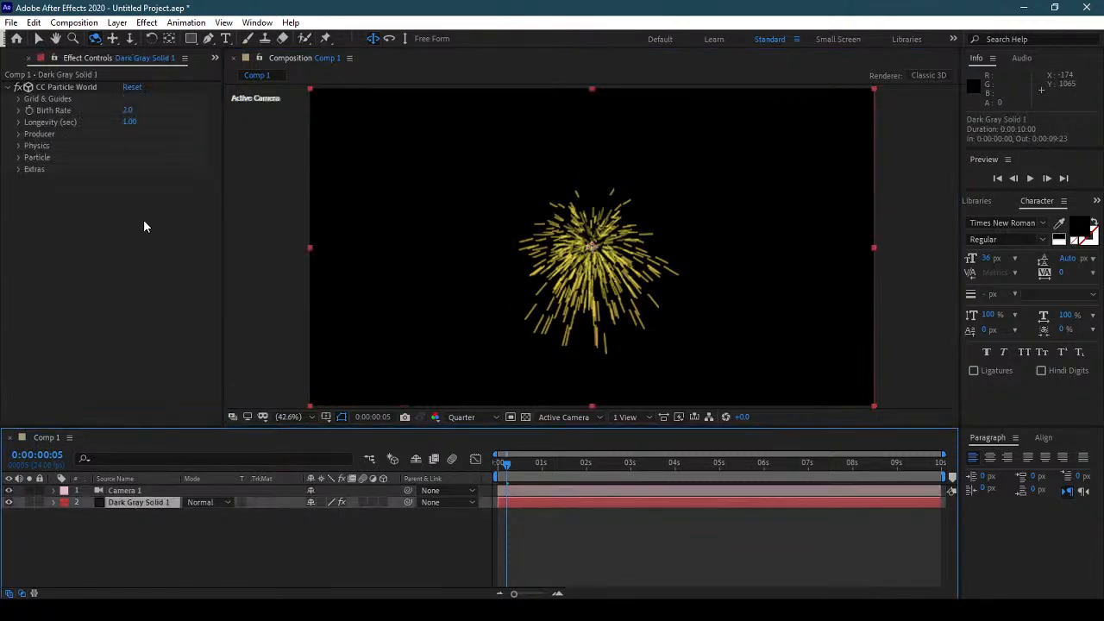
pyautogui.click(83, 86)
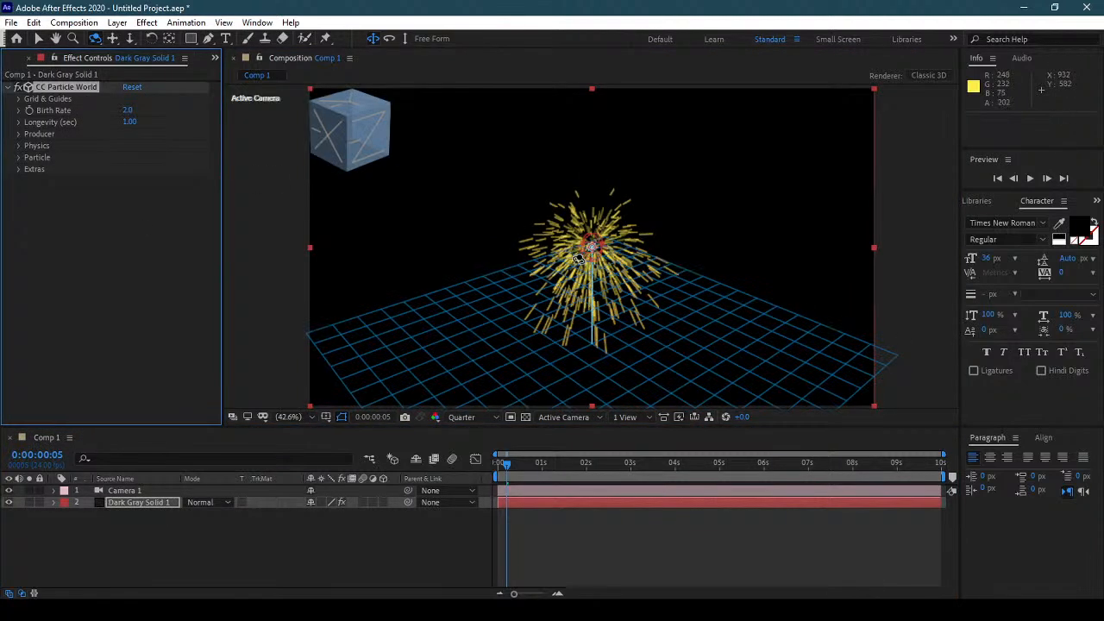
pyautogui.moveTo(525, 238); pyautogui.dragTo(396, 131)
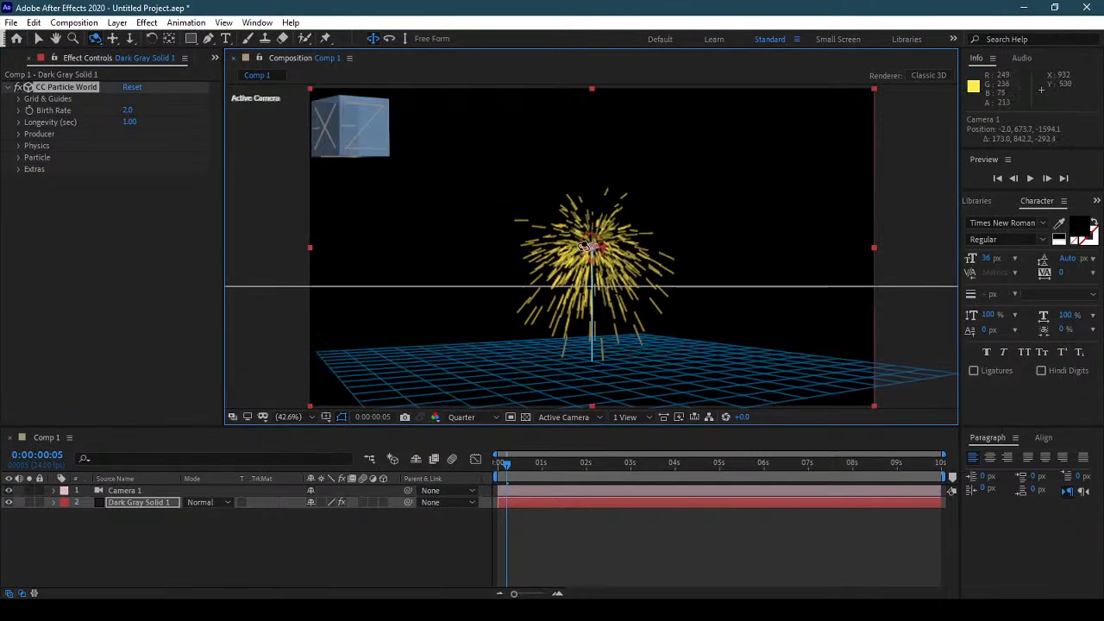
pyautogui.moveTo(497, 242); pyautogui.dragTo(600, 248)
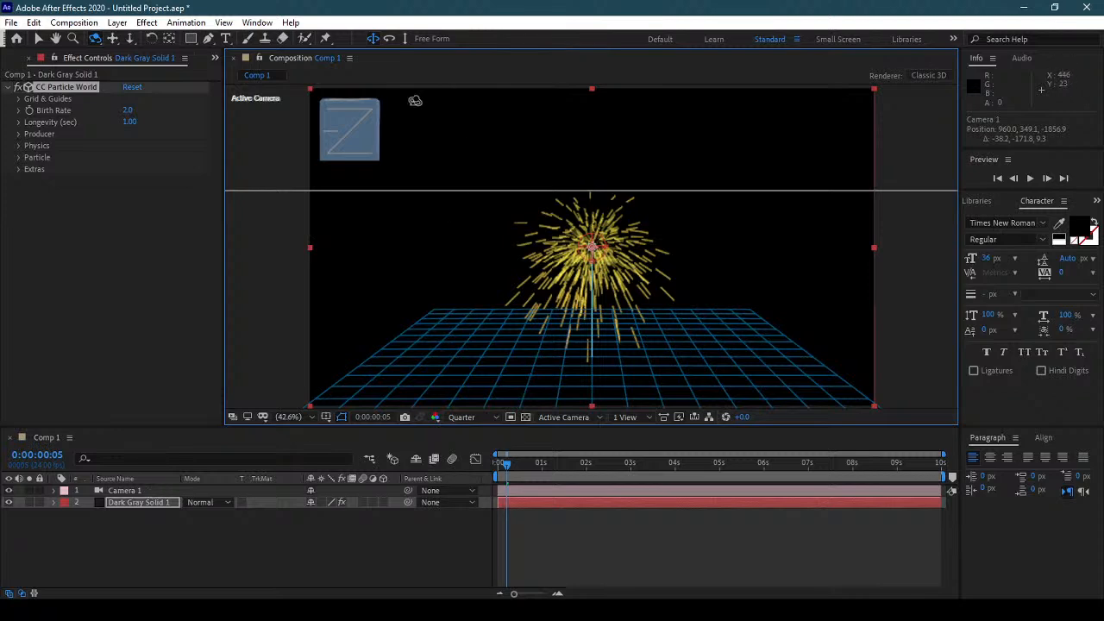
pyautogui.moveTo(675, 271); pyautogui.dragTo(612, 283)
# Step: Preview the particle animation through the camera and stop playback with the CC Particle World effect selected
pyautogui.press('space')
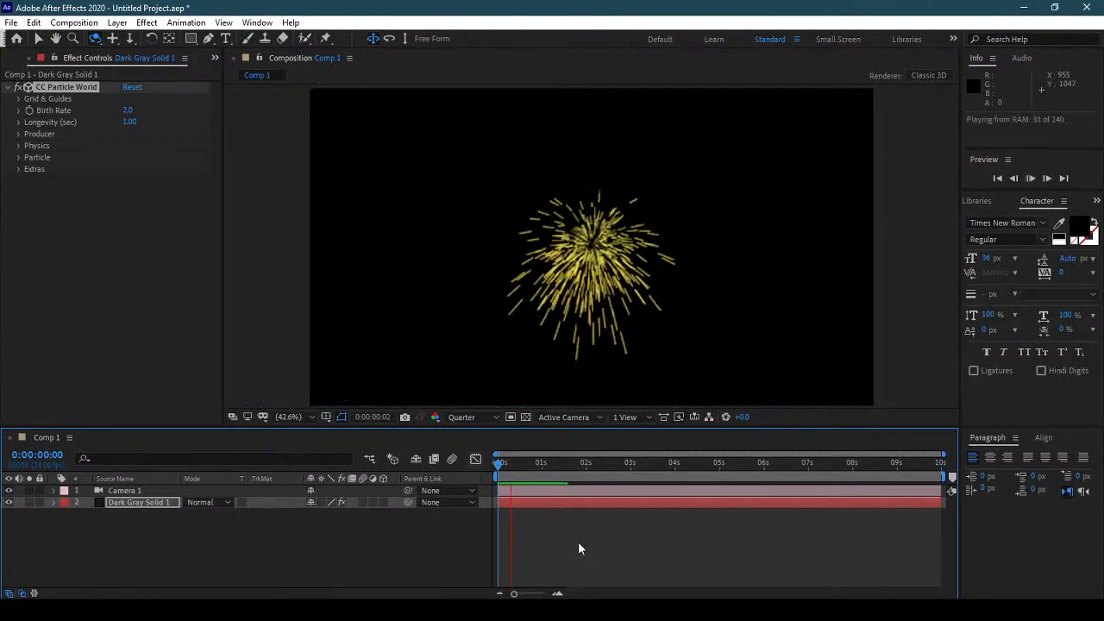
pyautogui.click(57, 86)
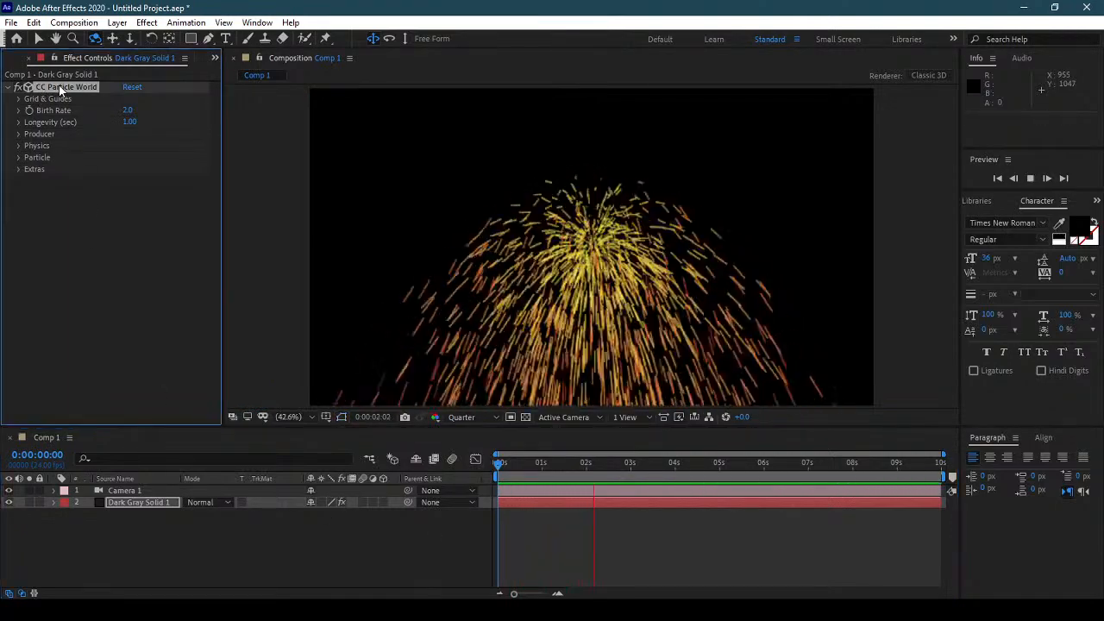
pyautogui.press('space')
# Step: Orbit the camera to an angled view from above and move the current time to 0:00:01:07
pyautogui.moveTo(509, 302); pyautogui.dragTo(614, 320)
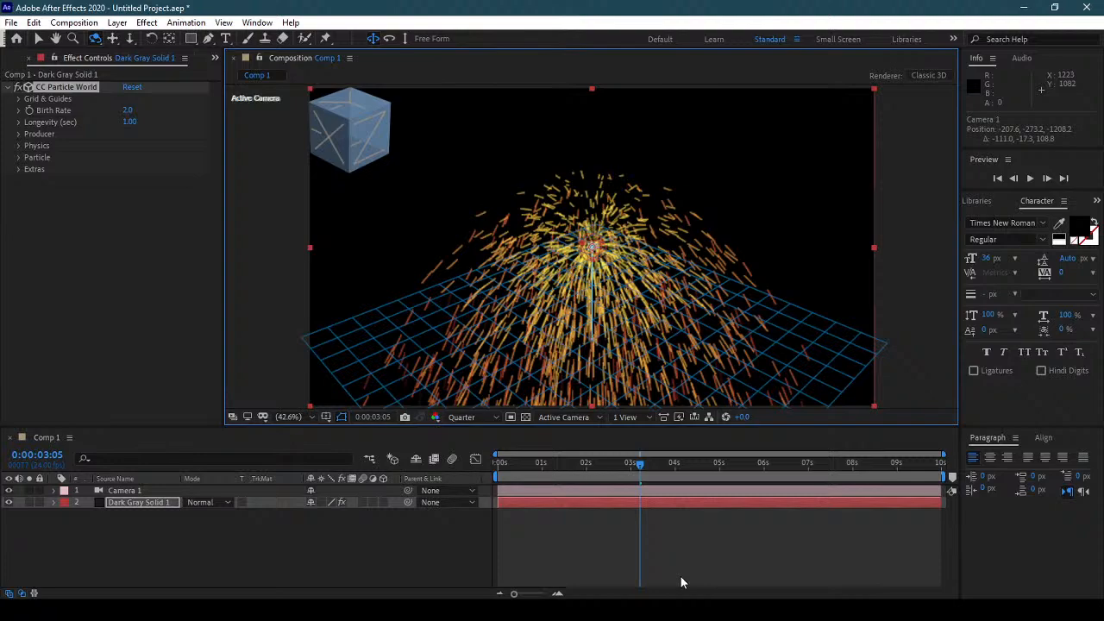
pyautogui.moveTo(527, 463); pyautogui.dragTo(554, 471)
# Step: Expand CC Particle World's Grid & Guides settings and try the Position guide option
pyautogui.click(69, 100)
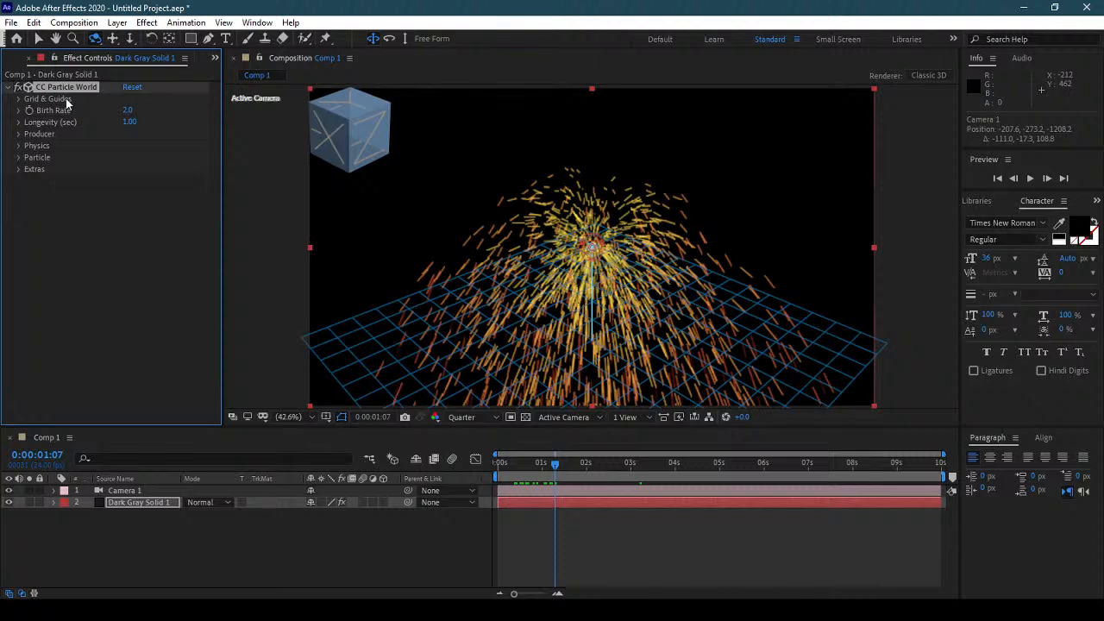
pyautogui.click(19, 98)
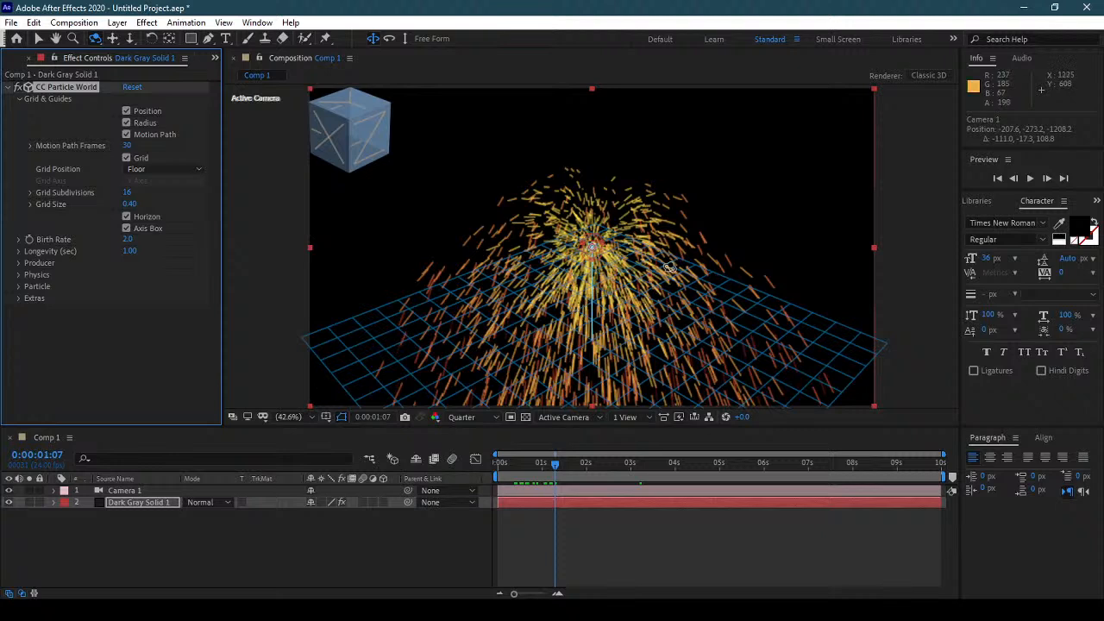
pyautogui.click(127, 112)
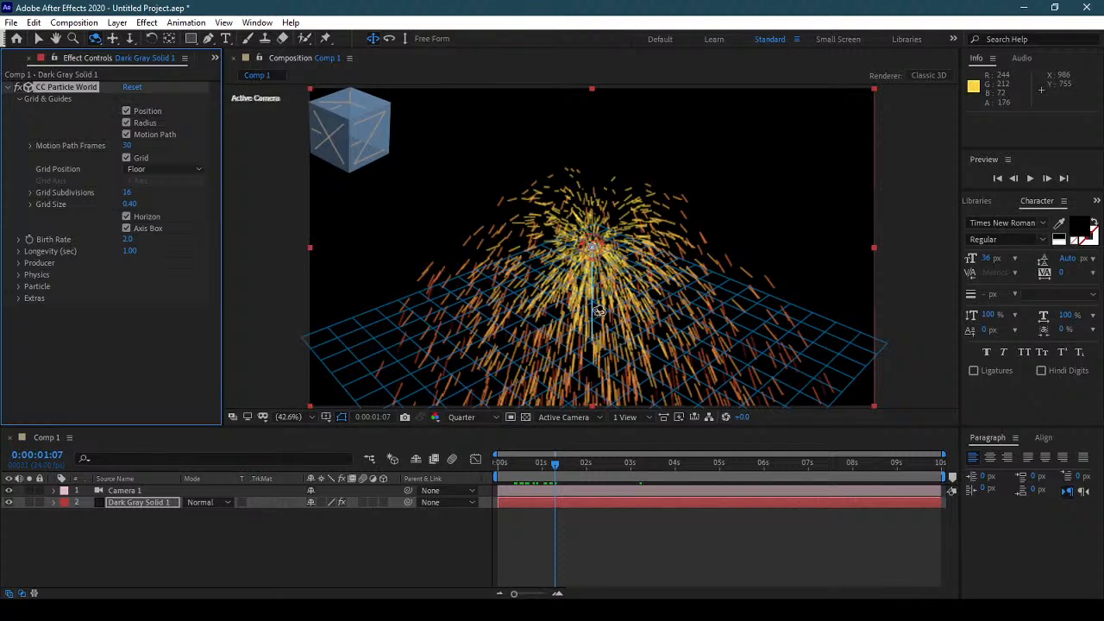
# Step: Magnify the composition view to 100% around the particle emitter and set the preview resolution to Half
pyautogui.scroll(5, 597, 310)
pyautogui.scroll(-5, 597, 308)
pyautogui.scroll(1, 598, 309)
pyautogui.scroll(-1, 597, 310)
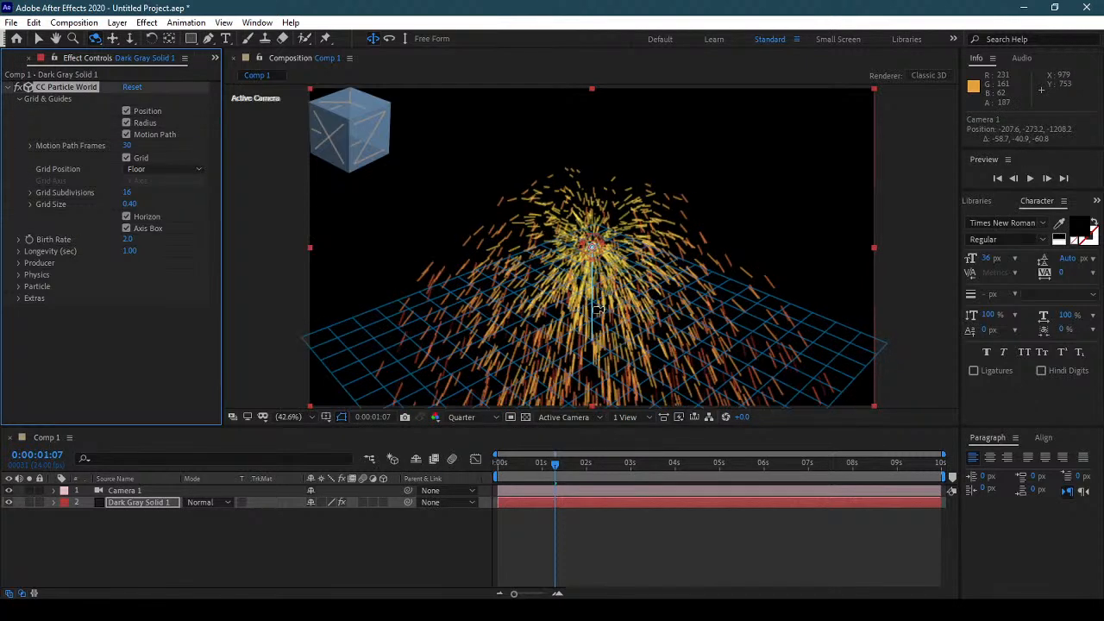
pyautogui.click(293, 416)
pyautogui.click(311, 309)
pyautogui.press('space')
pyautogui.moveTo(647, 306); pyautogui.dragTo(632, 222)
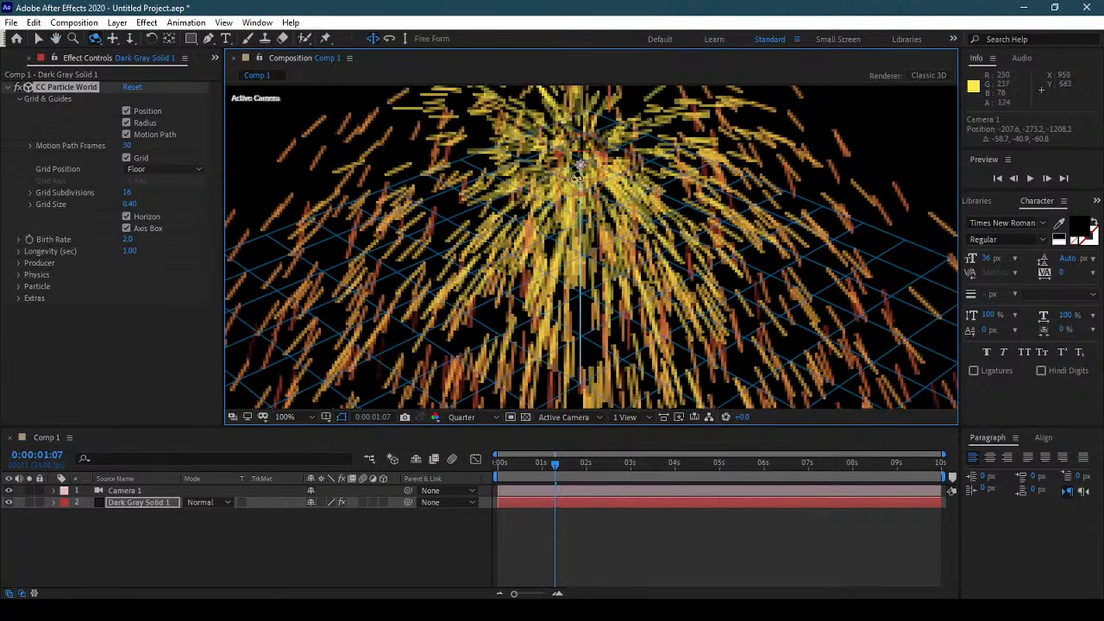
pyautogui.click(483, 418)
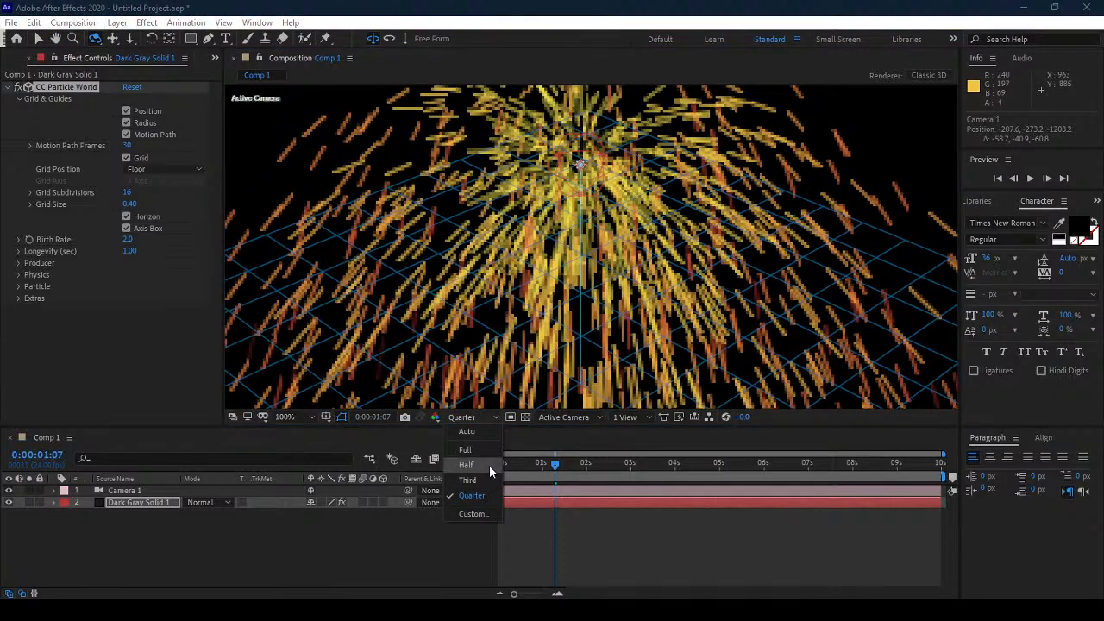
pyautogui.click(489, 465)
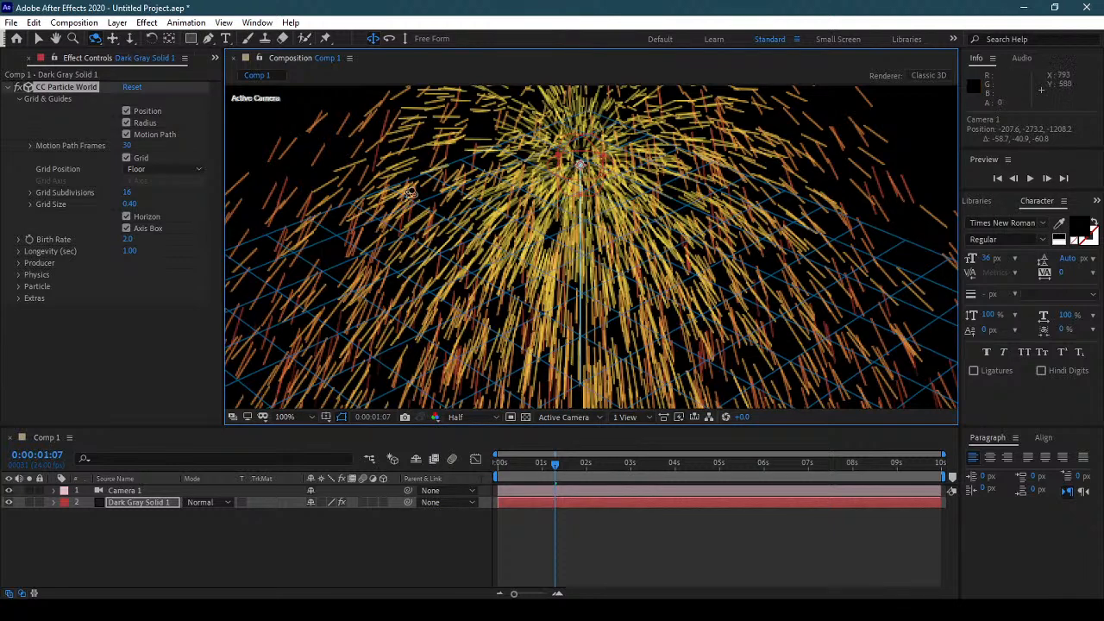
# Step: Try the Position and Motion Path guide options of CC Particle World, leaving both enabled
pyautogui.click(126, 110)
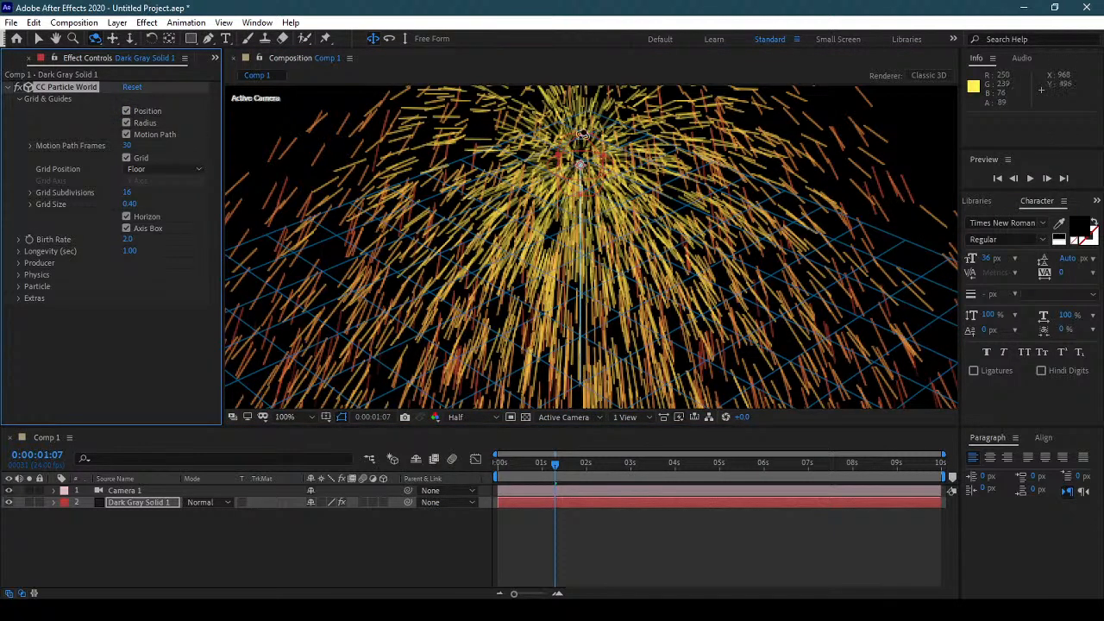
pyautogui.click(127, 135)
pyautogui.click(128, 135)
pyautogui.click(127, 135)
pyautogui.click(128, 136)
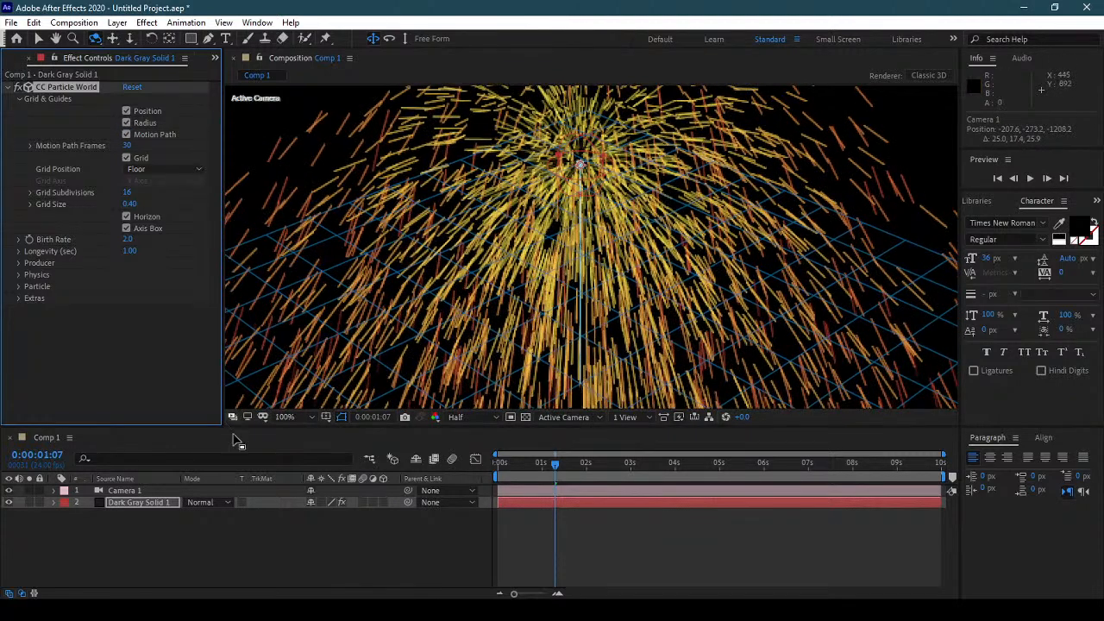
# Step: Fit the whole composition in the viewer and switch the Grid guide off and on to compare the floor grid display
pyautogui.click(293, 417)
pyautogui.click(320, 192)
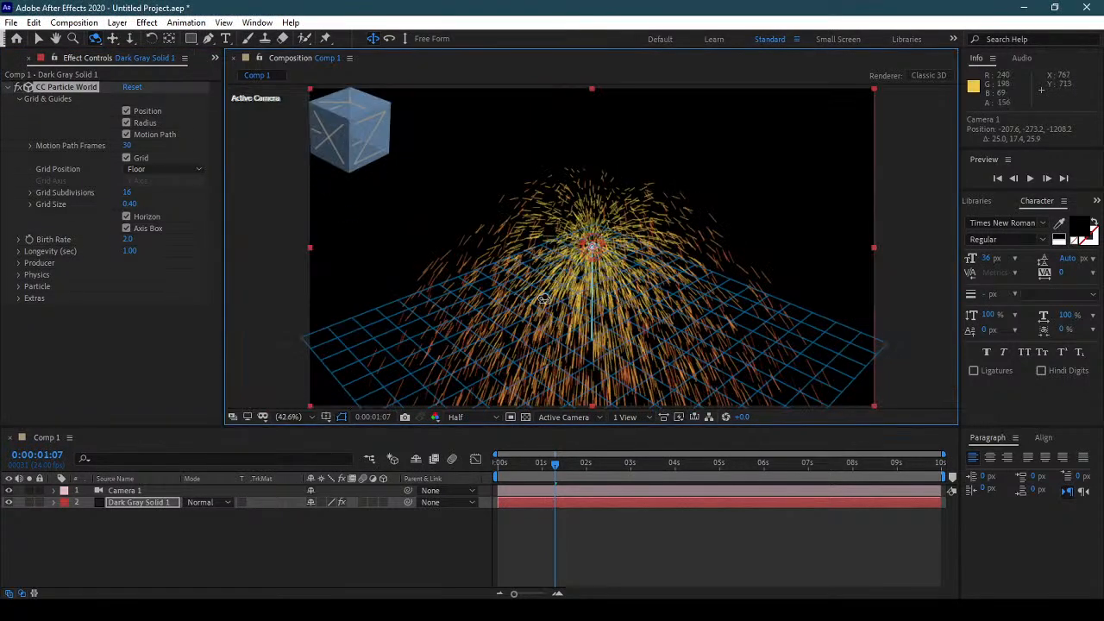
pyautogui.scroll(2, 632, 278)
pyautogui.scroll(-3, 632, 277)
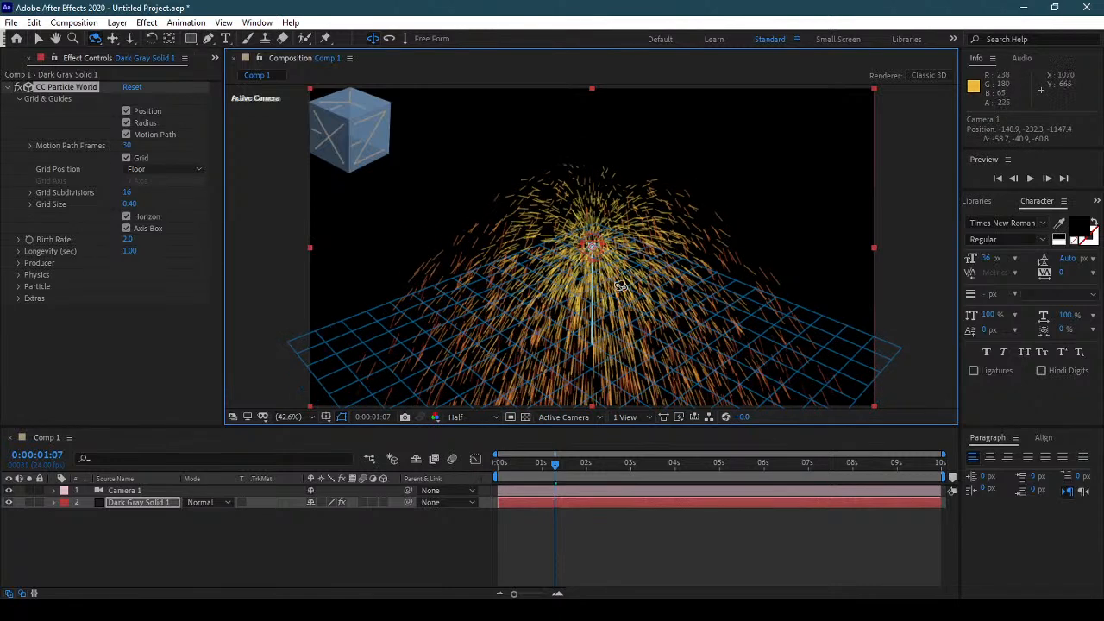
pyautogui.click(126, 158)
pyautogui.click(126, 159)
pyautogui.click(126, 158)
pyautogui.click(125, 158)
pyautogui.click(126, 158)
pyautogui.click(126, 158)
pyautogui.click(126, 158)
pyautogui.click(126, 158)
pyautogui.click(126, 159)
pyautogui.click(125, 159)
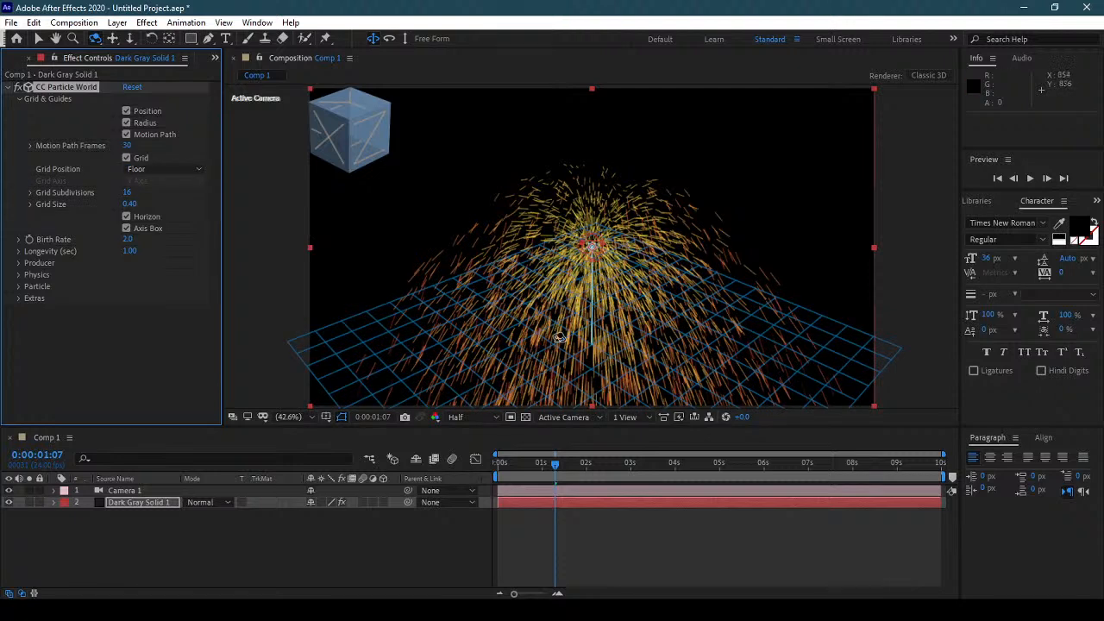
# Step: Try the Producer and World grid positions and return Grid Position to Floor
pyautogui.click(167, 170)
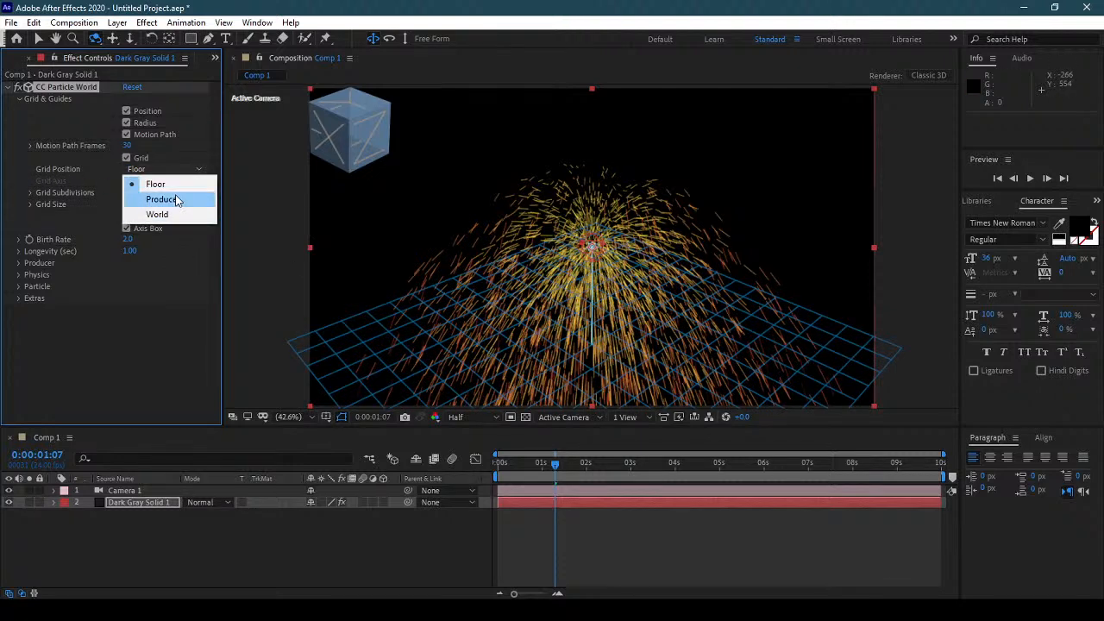
pyautogui.click(173, 200)
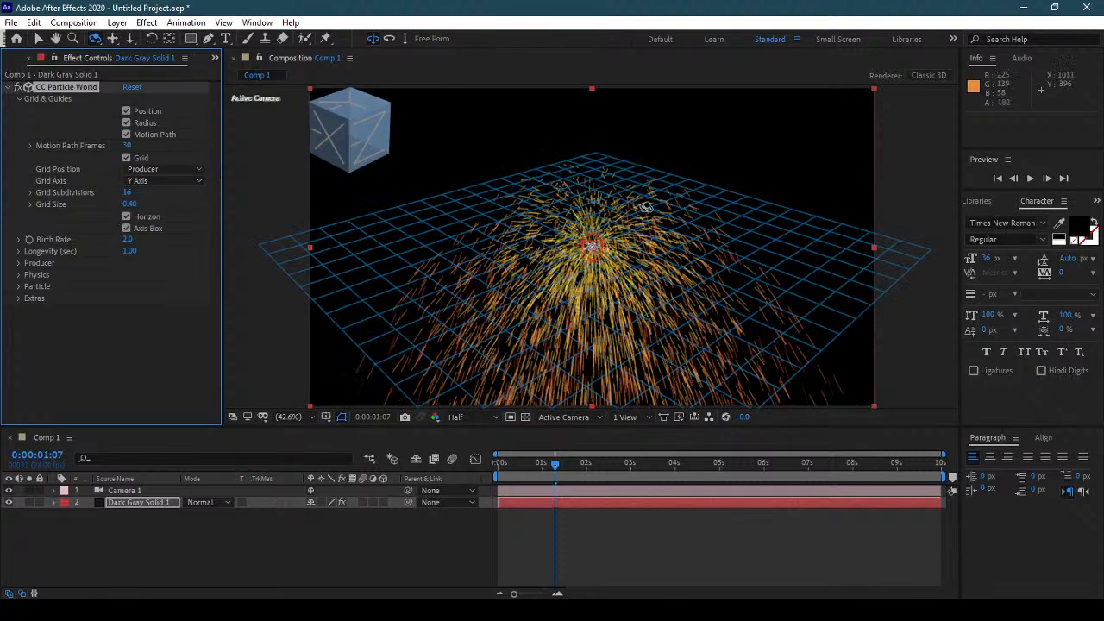
pyautogui.click(185, 168)
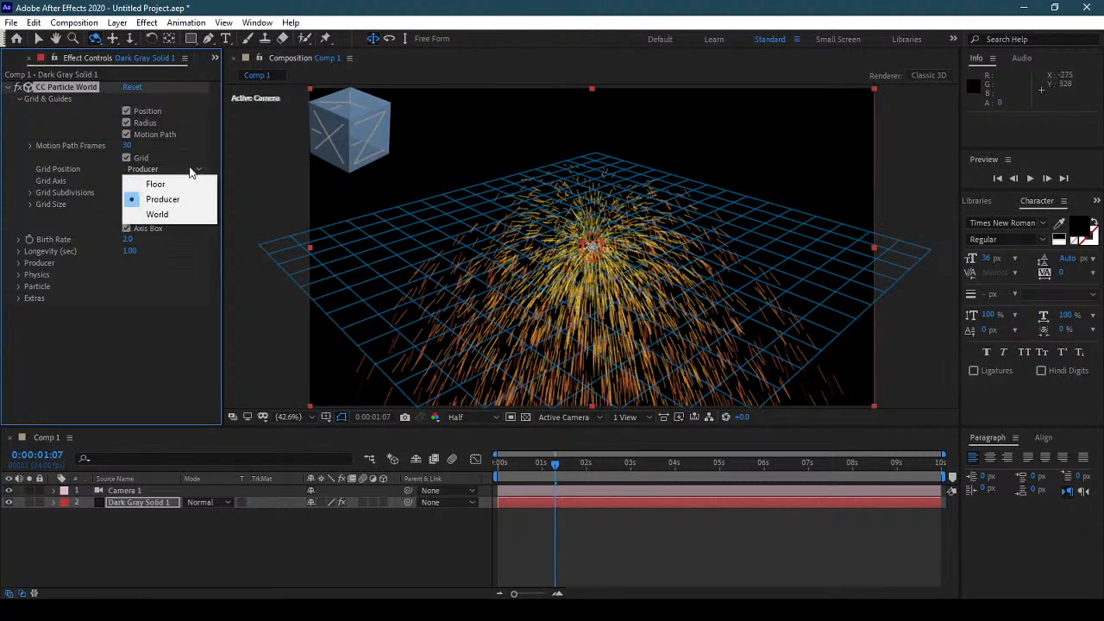
pyautogui.click(191, 215)
pyautogui.click(174, 168)
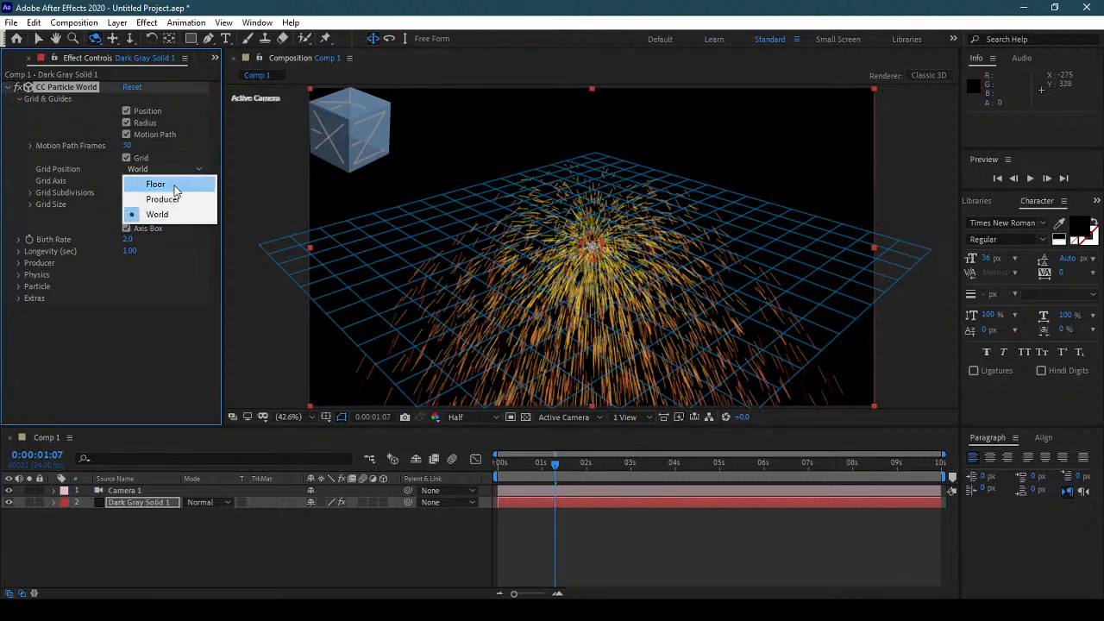
pyautogui.click(173, 185)
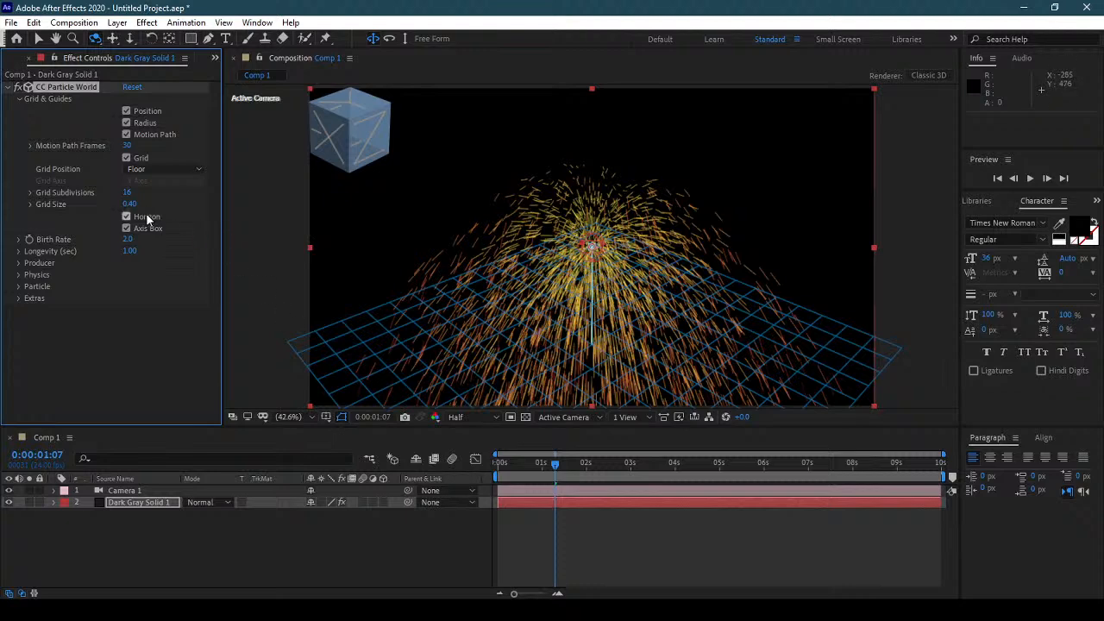
# Step: Set Grid Subdivisions to 16 and Grid Size to 0.39
pyautogui.moveTo(125, 191); pyautogui.dragTo(126, 192)
pyautogui.click(129, 192)
pyautogui.write('16')
pyautogui.press('Return')
pyautogui.moveTo(129, 203)
pyautogui.mouseDown()
pyautogui.moveTo(112, 207)
pyautogui.moveTo(140, 209)
pyautogui.mouseUp()
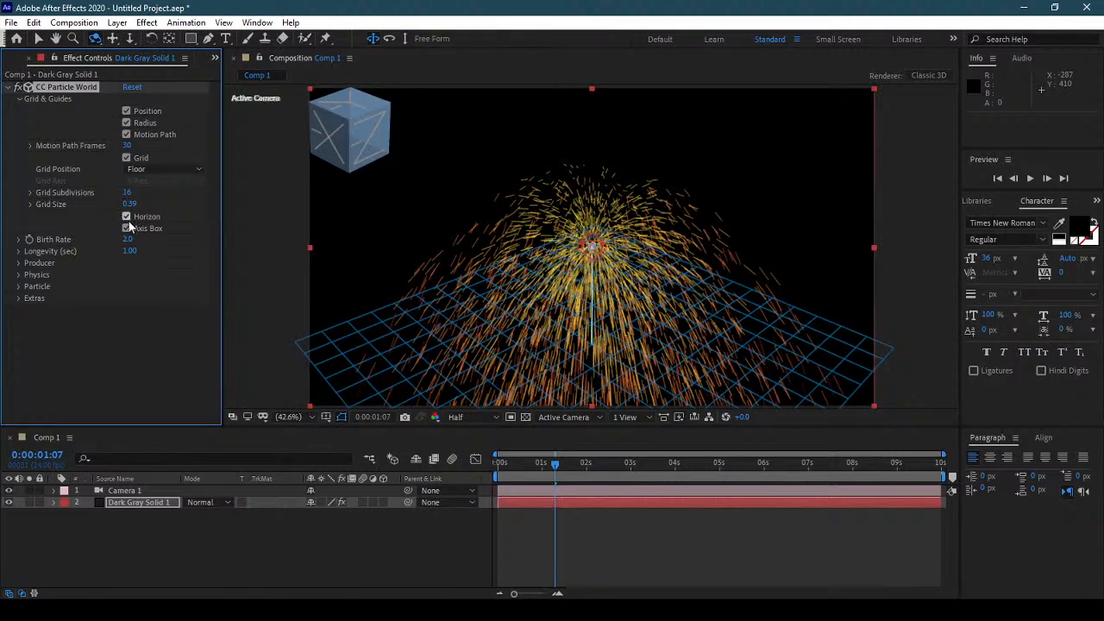
# Step: Switch the Axis Box guide off and on again, and collapse the Grid & Guides settings
pyautogui.click(127, 227)
pyautogui.click(127, 228)
pyautogui.click(19, 100)
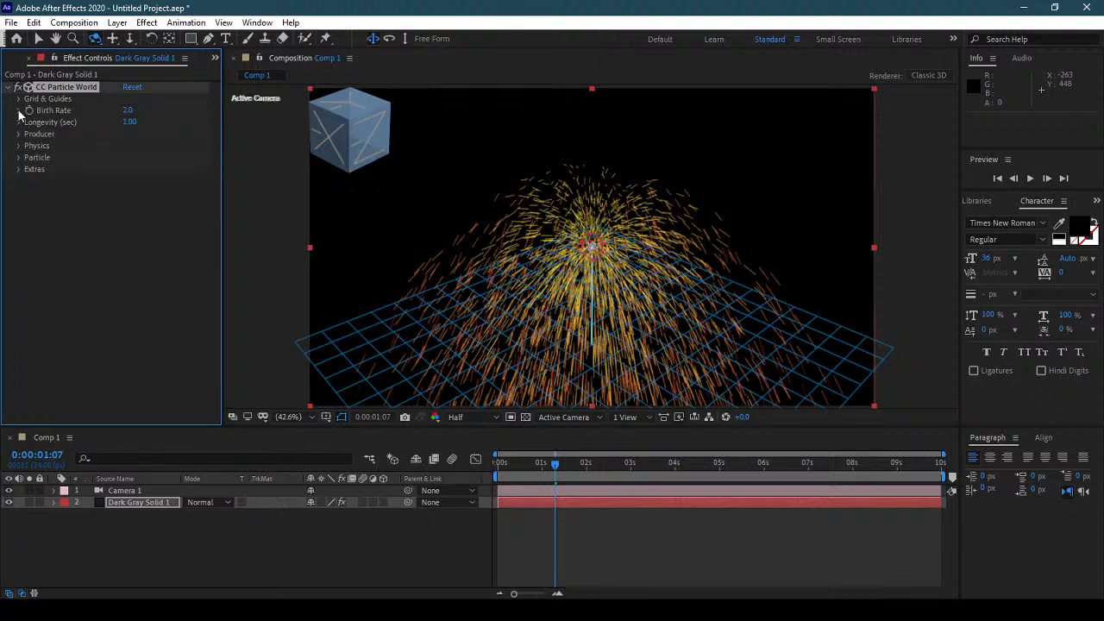
# Step: Expand the Birth Rate setting and move the camera closer to the particle burst with the Track Z Camera tool
pyautogui.click(19, 111)
pyautogui.moveTo(640, 343); pyautogui.dragTo(619, 332)
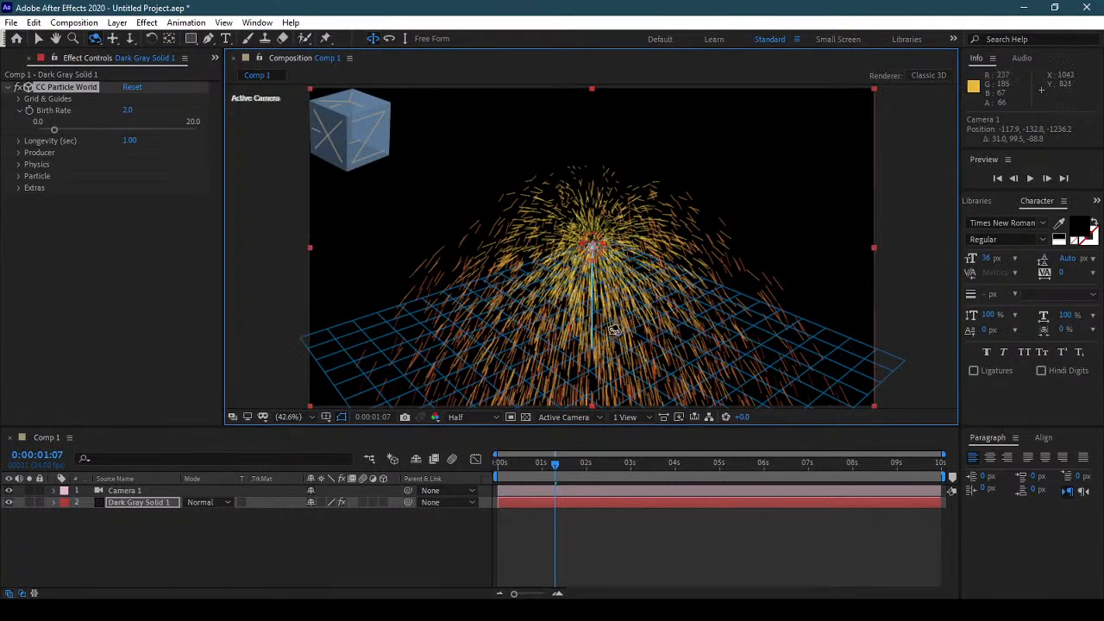
pyautogui.press('c')
pyautogui.press('c')
pyautogui.rightClick(595, 279)
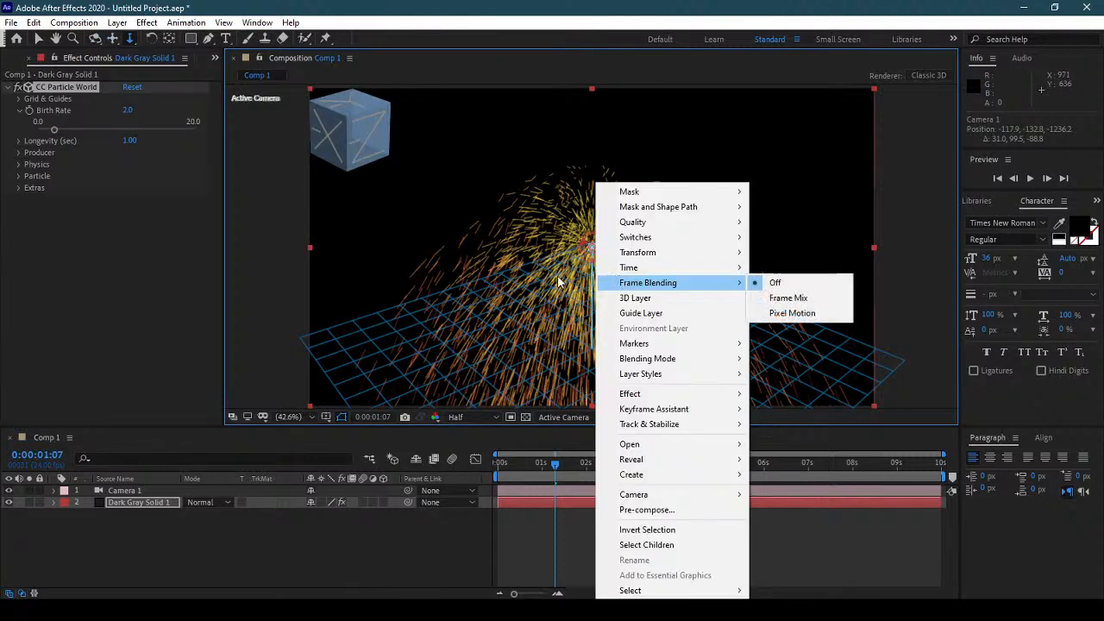
pyautogui.click(556, 281)
pyautogui.moveTo(556, 281); pyautogui.dragTo(591, 247)
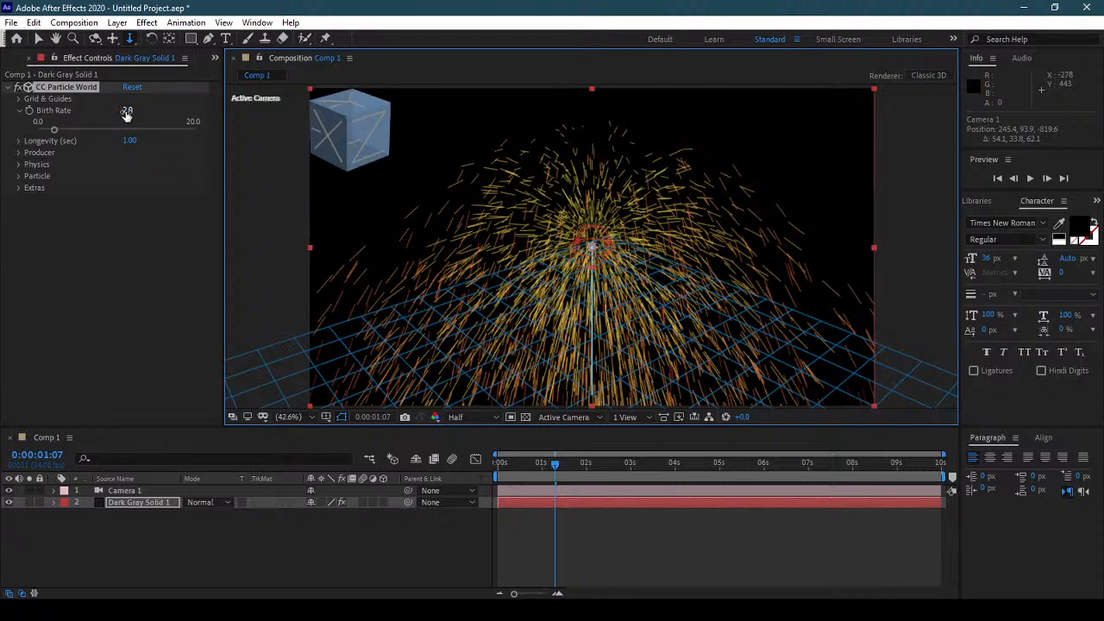
# Step: Set the Birth Rate to 0.5 and scrub through the animation to compare the particle density
pyautogui.click(540, 464)
pyautogui.moveTo(540, 464); pyautogui.dragTo(608, 464)
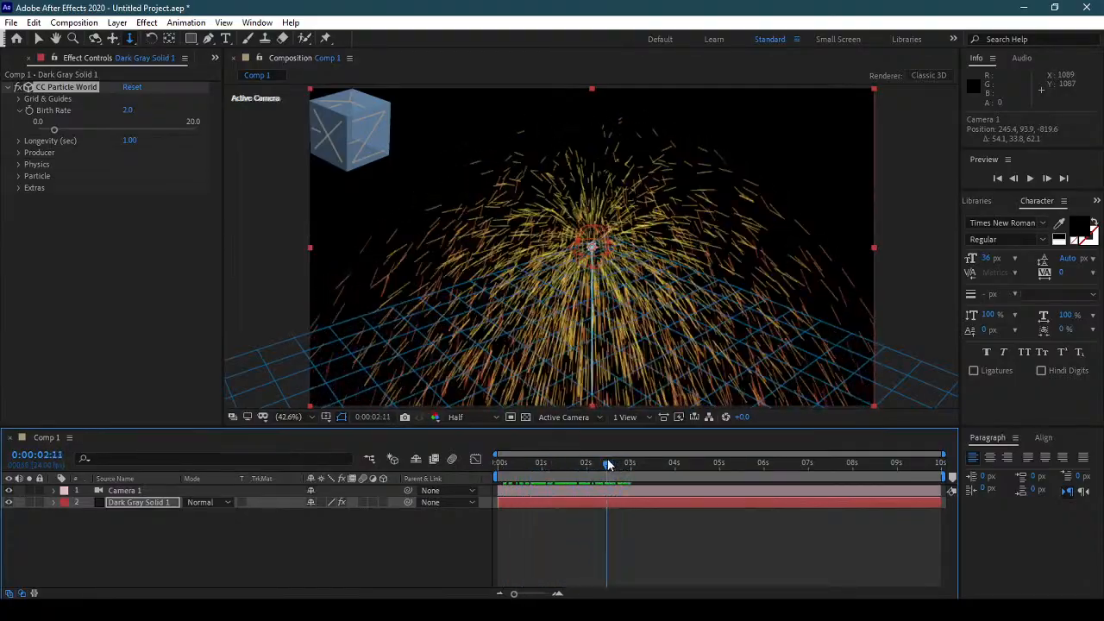
pyautogui.click(131, 110)
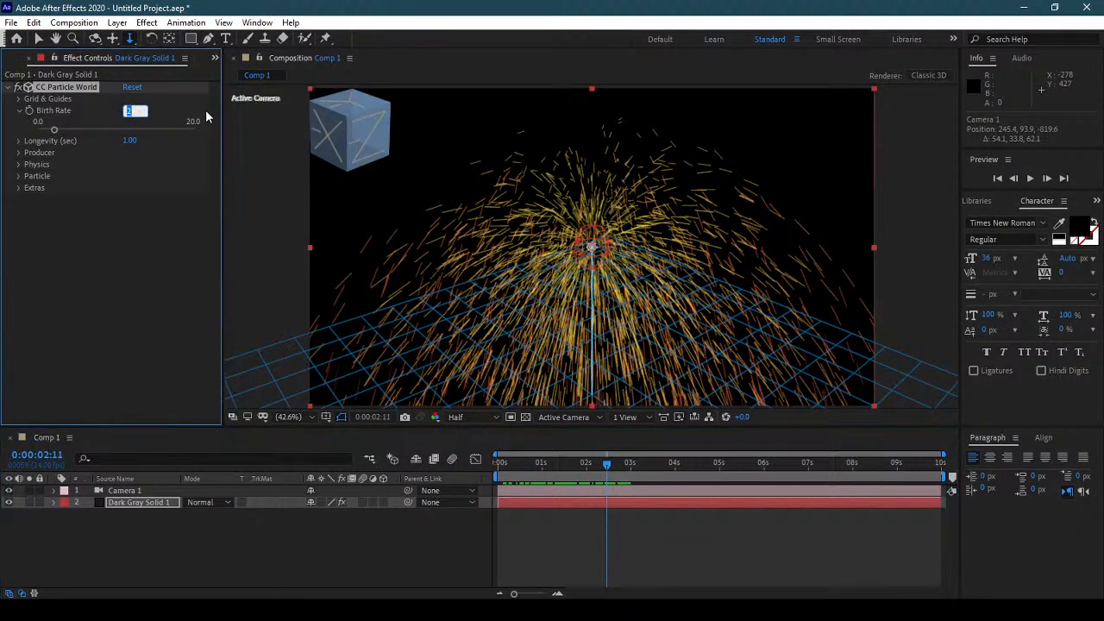
pyautogui.write('0.5')
pyautogui.press('Return')
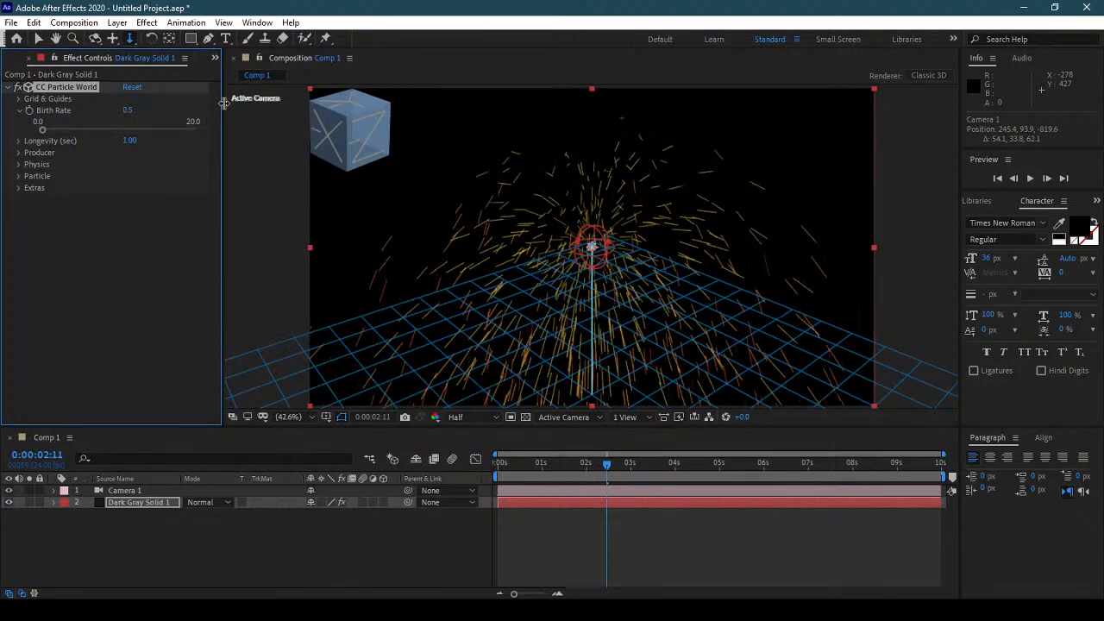
pyautogui.moveTo(530, 467); pyautogui.dragTo(697, 464)
# Step: Set the Birth Rate to 10 and scrub through the first seconds of the animation
pyautogui.click(127, 111)
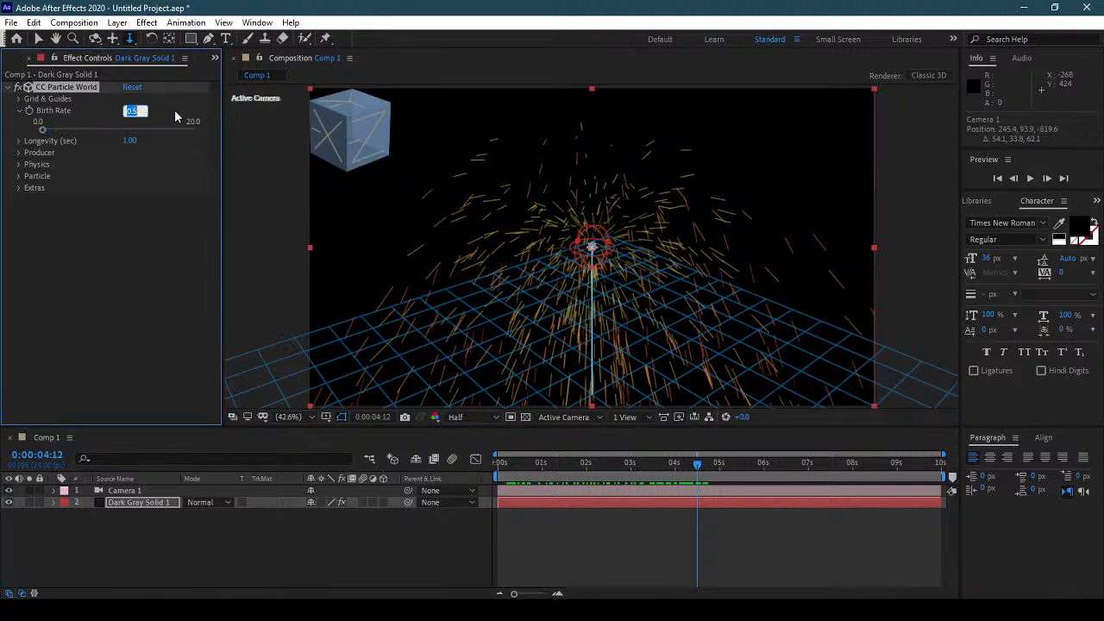
pyautogui.write('10')
pyautogui.press('Return')
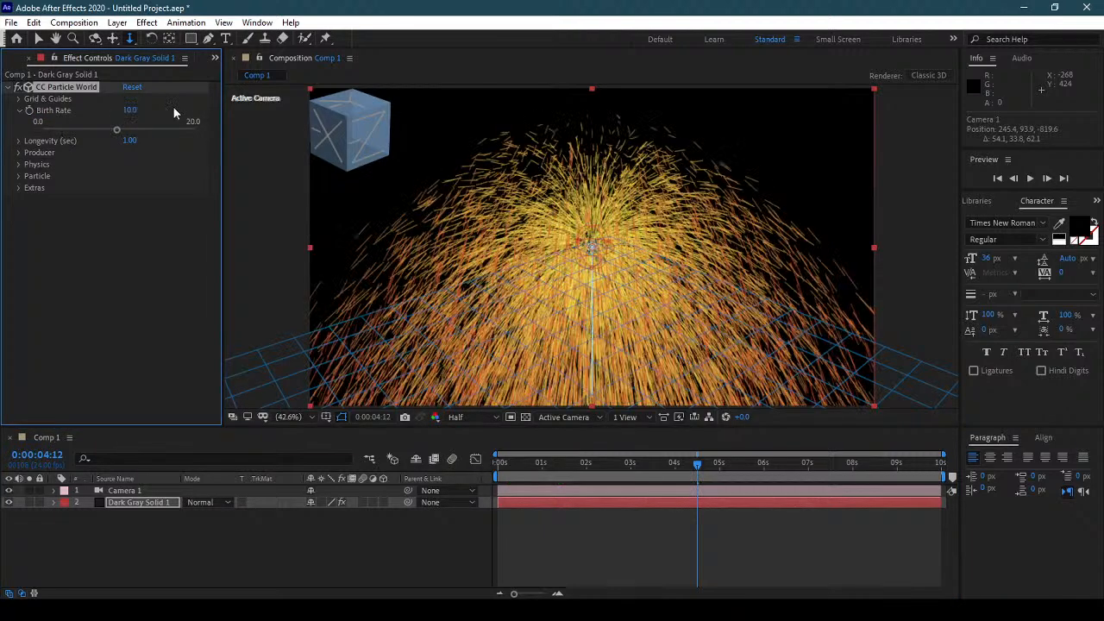
pyautogui.moveTo(545, 463); pyautogui.dragTo(634, 472)
# Step: Set the Birth Rate to 2, collapse its slider and expand the Longevity setting
pyautogui.click(130, 111)
pyautogui.write('2')
pyautogui.press('Return')
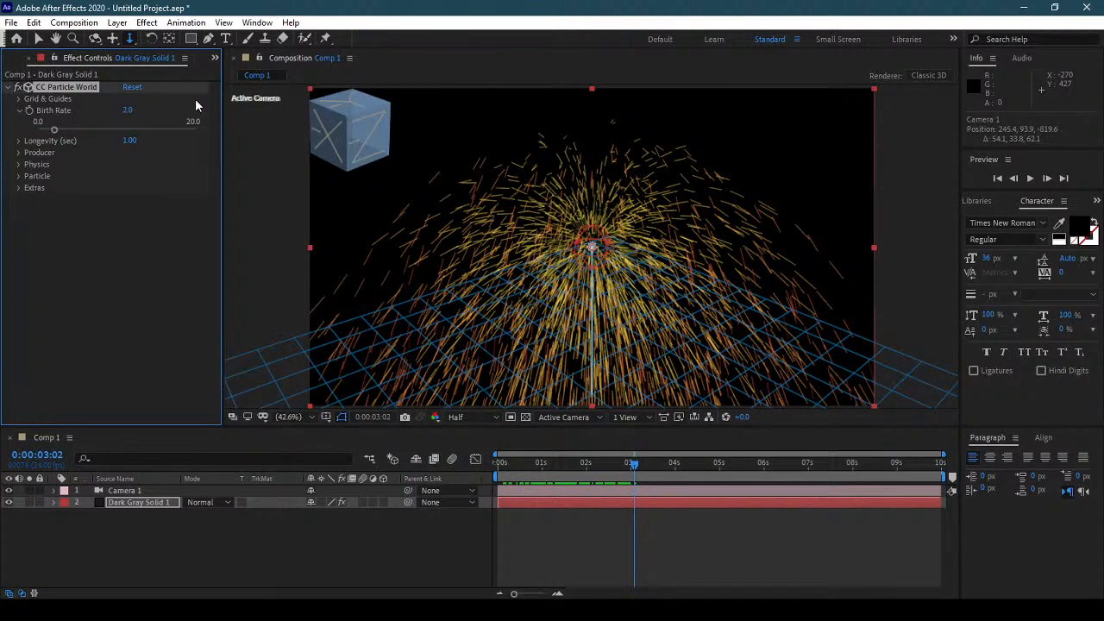
pyautogui.click(18, 111)
pyautogui.click(19, 123)
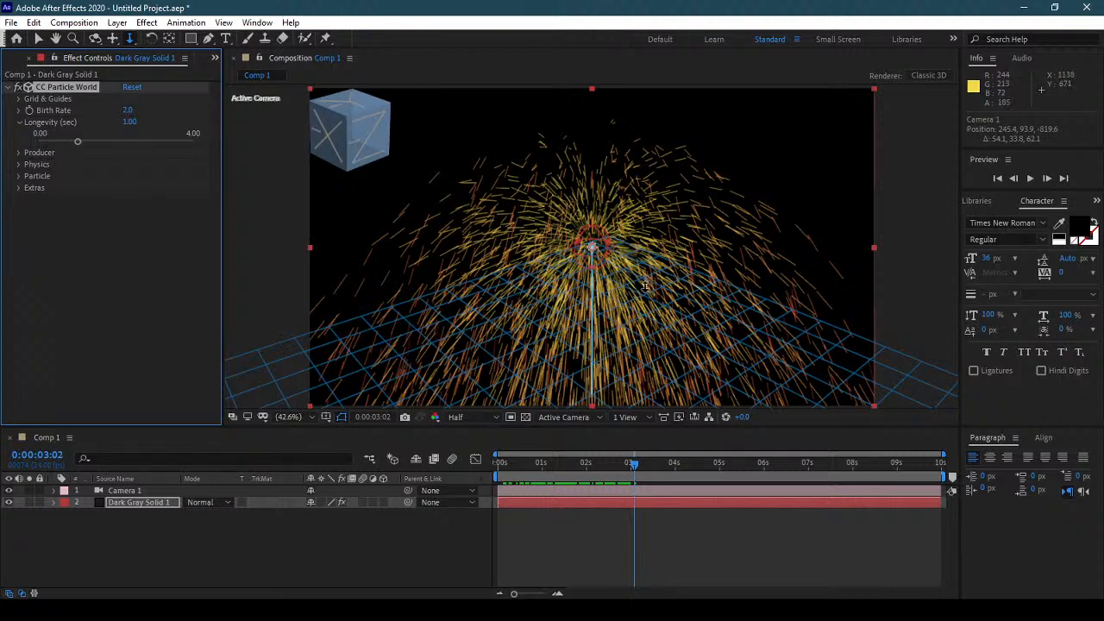
# Step: Set Longevity to 0.5 seconds and scrub the timeline to examine the shorter particle life
pyautogui.click(129, 121)
pyautogui.write('.5')
pyautogui.press('Return')
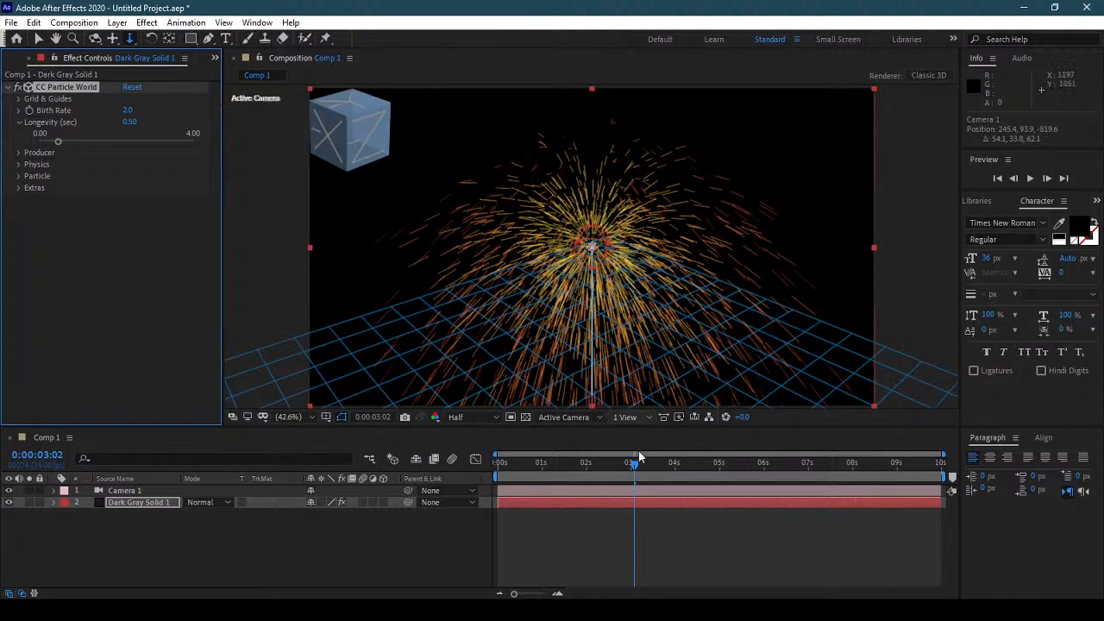
pyautogui.moveTo(528, 467)
pyautogui.mouseDown()
pyautogui.moveTo(505, 465)
pyautogui.moveTo(548, 466)
pyautogui.mouseUp()
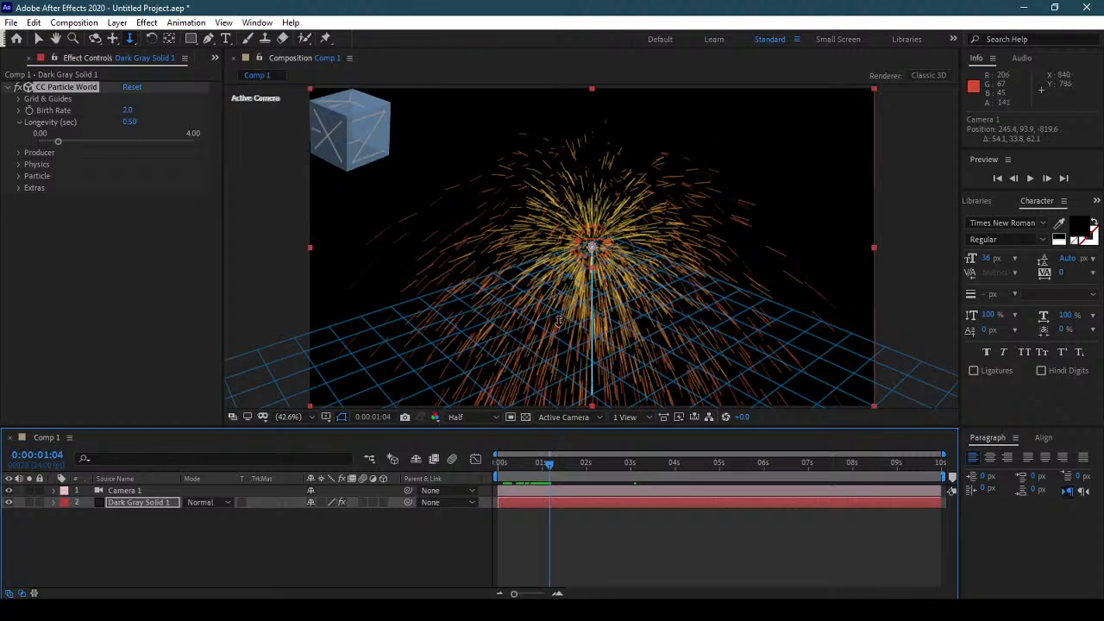
# Step: Set Longevity to 3 seconds and scrub the timeline to examine the longer particle life
pyautogui.click(127, 123)
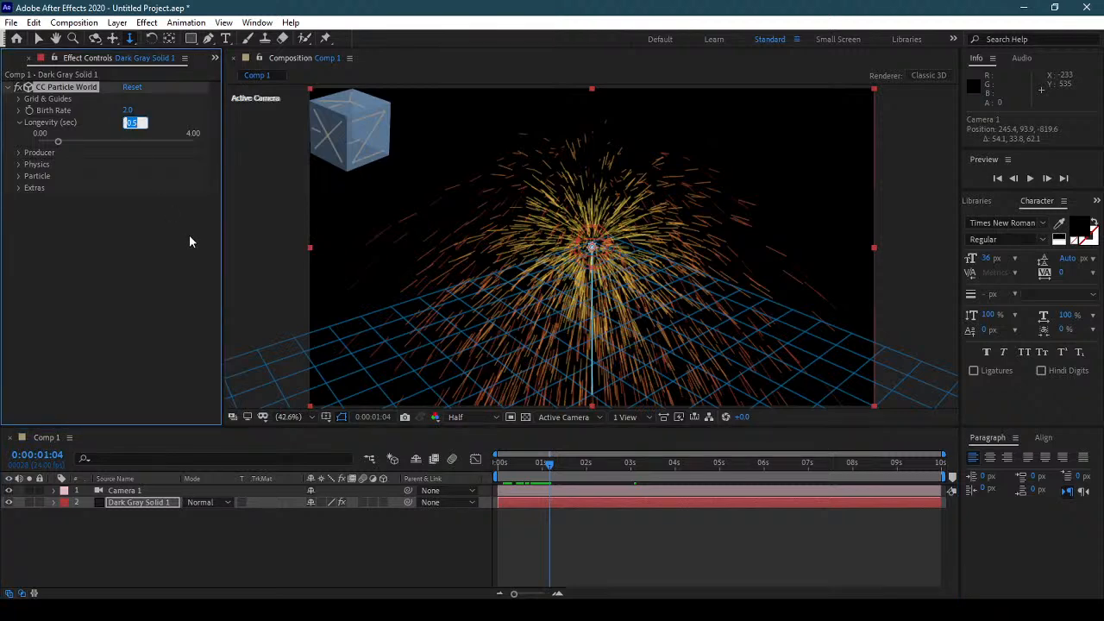
pyautogui.write('3')
pyautogui.press('Return')
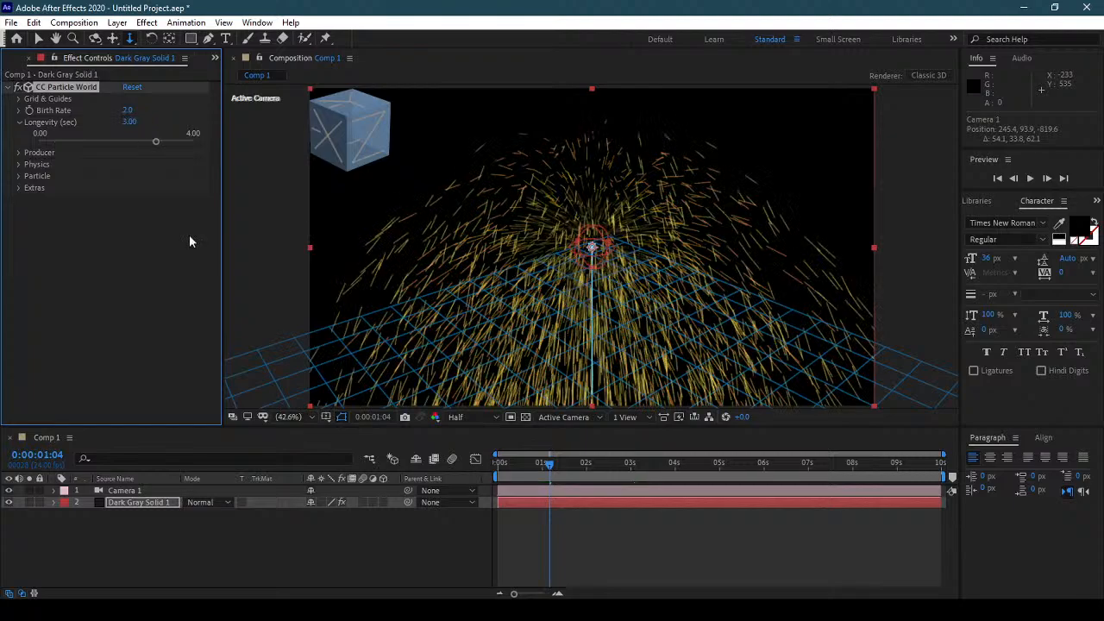
pyautogui.moveTo(538, 472); pyautogui.dragTo(691, 470)
# Step: Set Longevity to 1 second and move the current time to 0:00:04:04
pyautogui.click(137, 122)
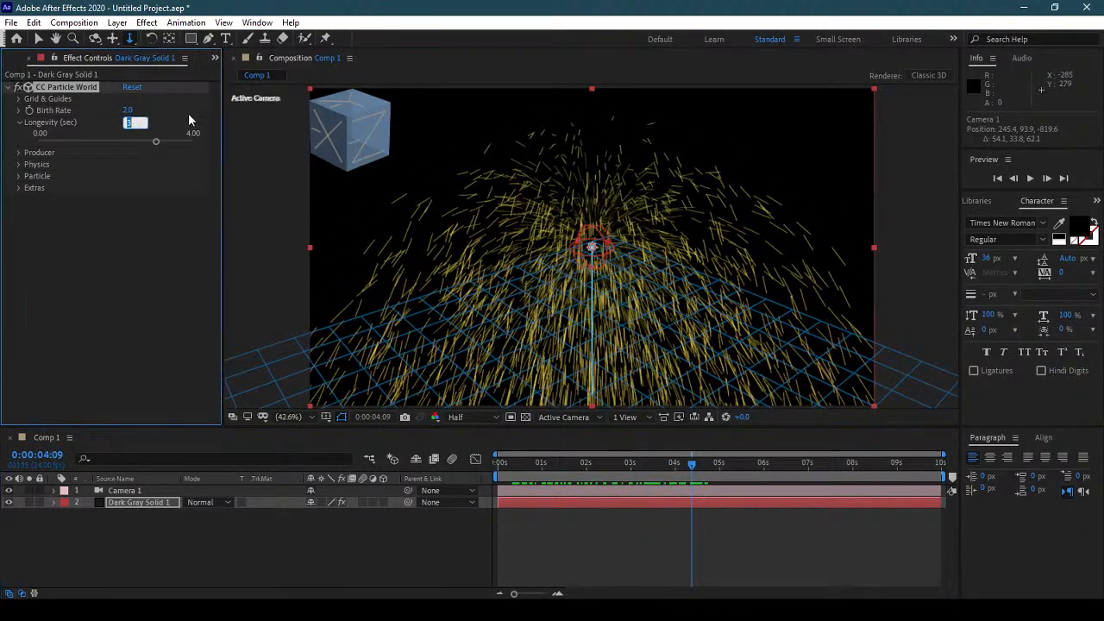
pyautogui.write('1')
pyautogui.press('Return')
pyautogui.moveTo(682, 465)
pyautogui.mouseDown()
pyautogui.moveTo(647, 465)
pyautogui.moveTo(681, 466)
pyautogui.mouseUp()
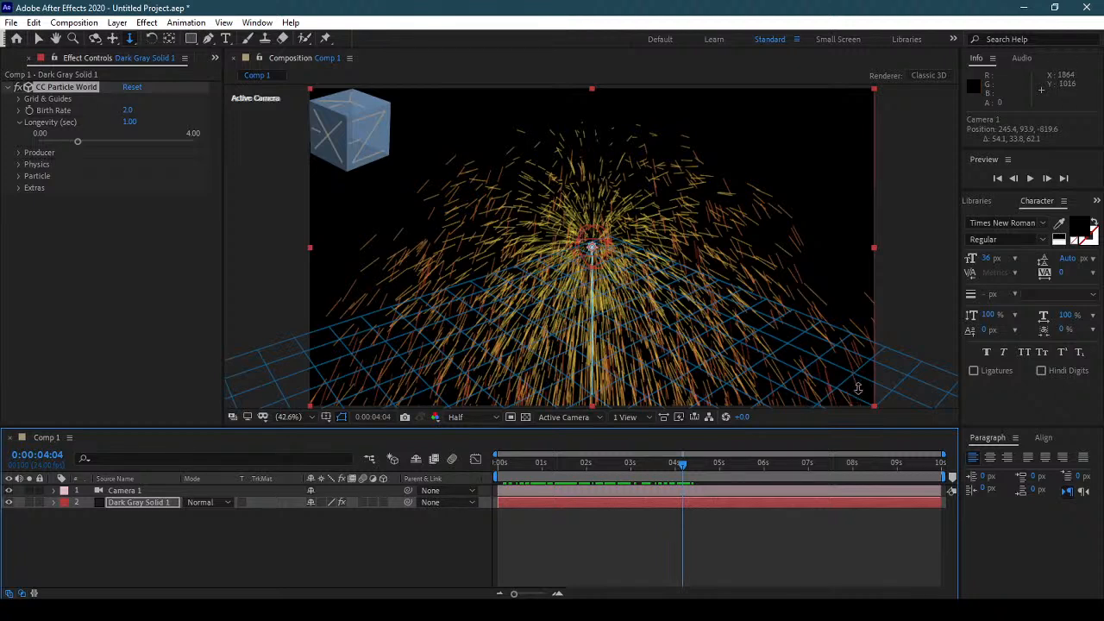
# Step: Try Longevity values of 0.5 and 3 seconds at the current frame
pyautogui.click(130, 122)
pyautogui.write('5')
pyautogui.press('Return')
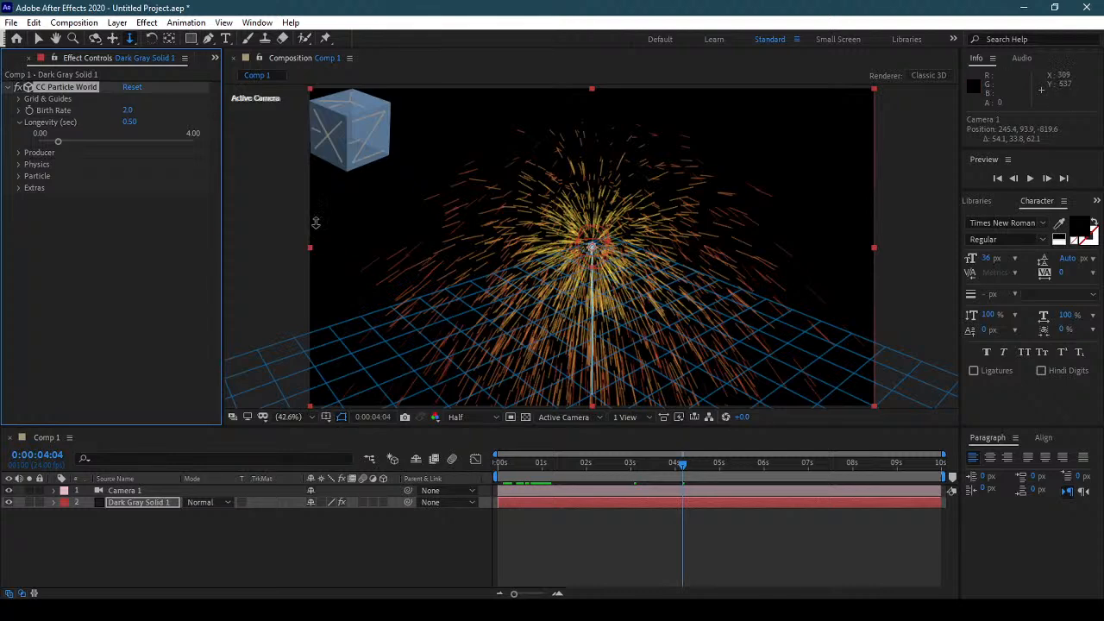
pyautogui.click(134, 125)
pyautogui.write('3')
pyautogui.press('Return')
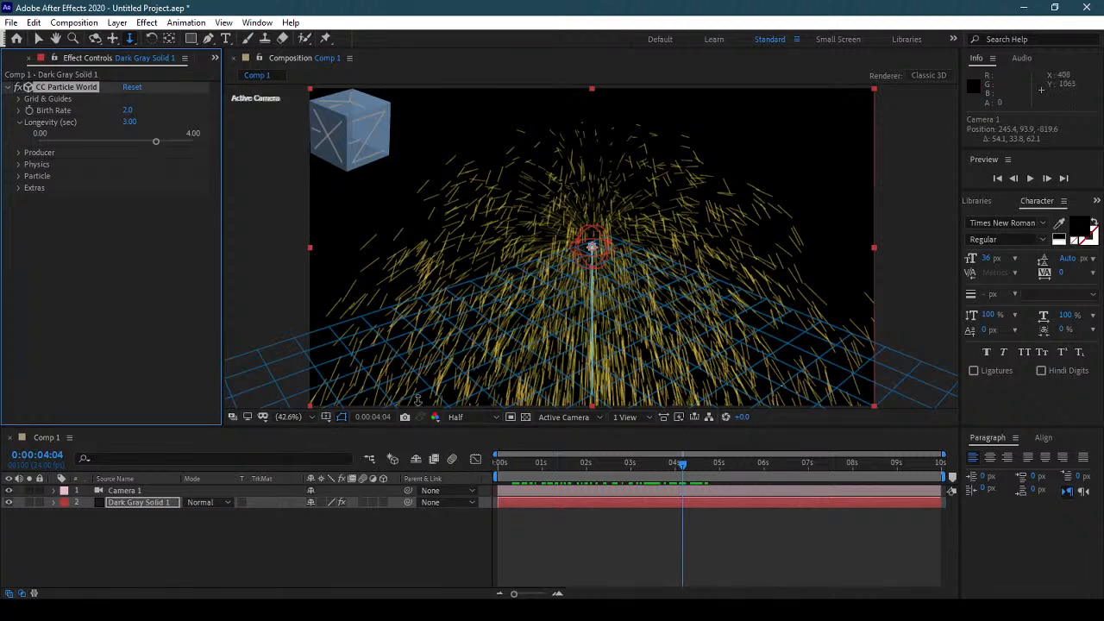
# Step: Set the Longevity of the particles to 2 seconds
pyautogui.click(130, 121)
pyautogui.write('2')
pyautogui.press('Return')
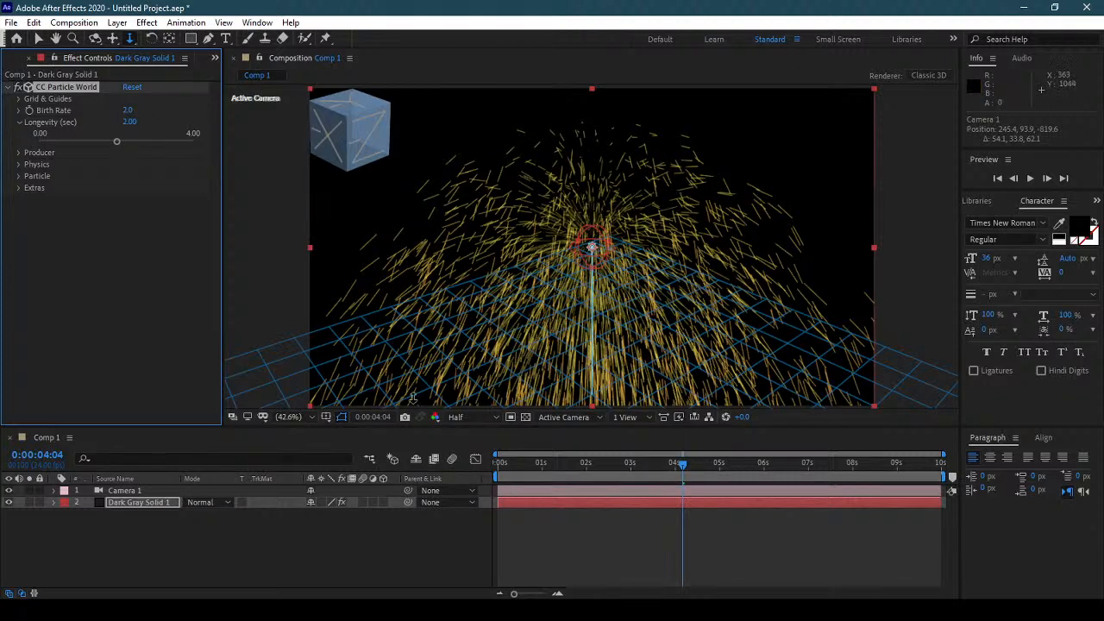
# Step: Set the Longevity of the particles to 1 second and collapse its settings
pyautogui.moveTo(117, 147); pyautogui.dragTo(95, 142)
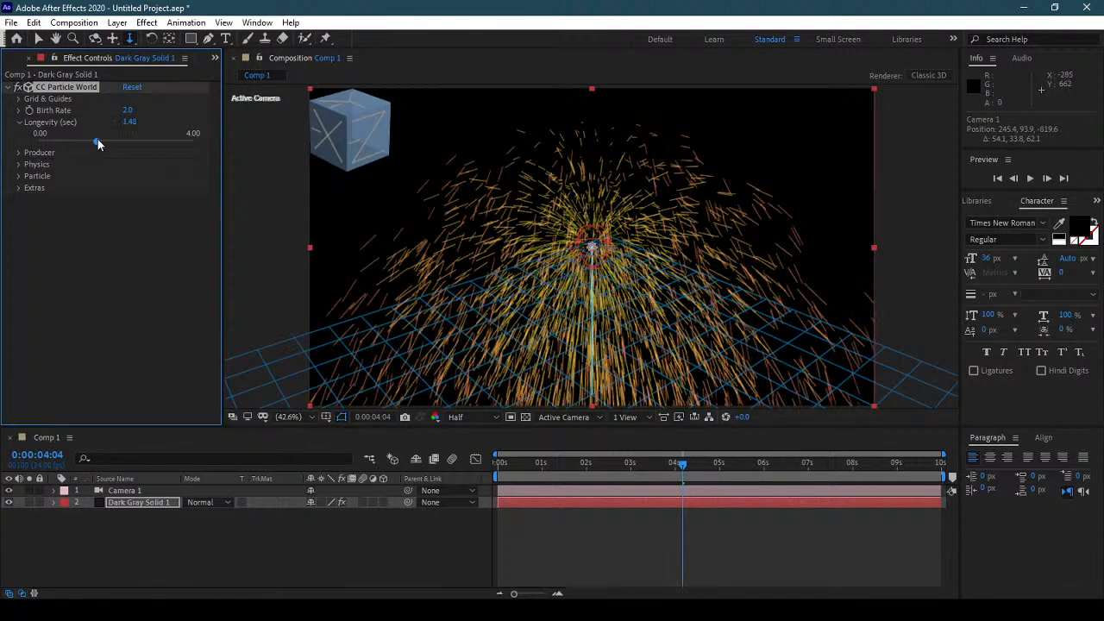
pyautogui.click(131, 123)
pyautogui.write('1')
pyautogui.press('Return')
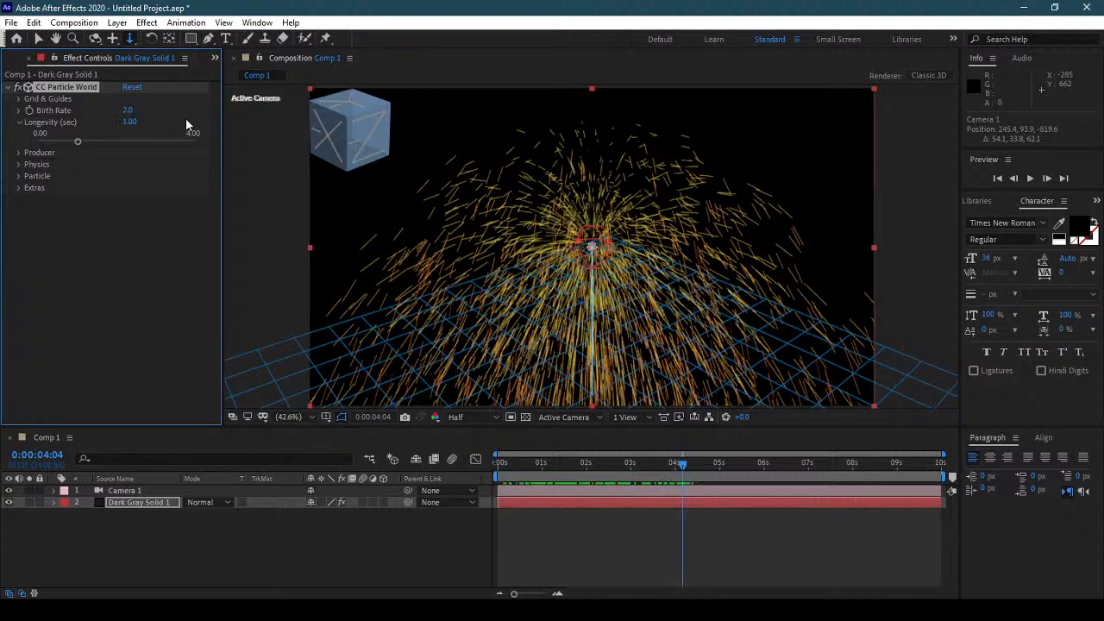
pyautogui.click(20, 125)
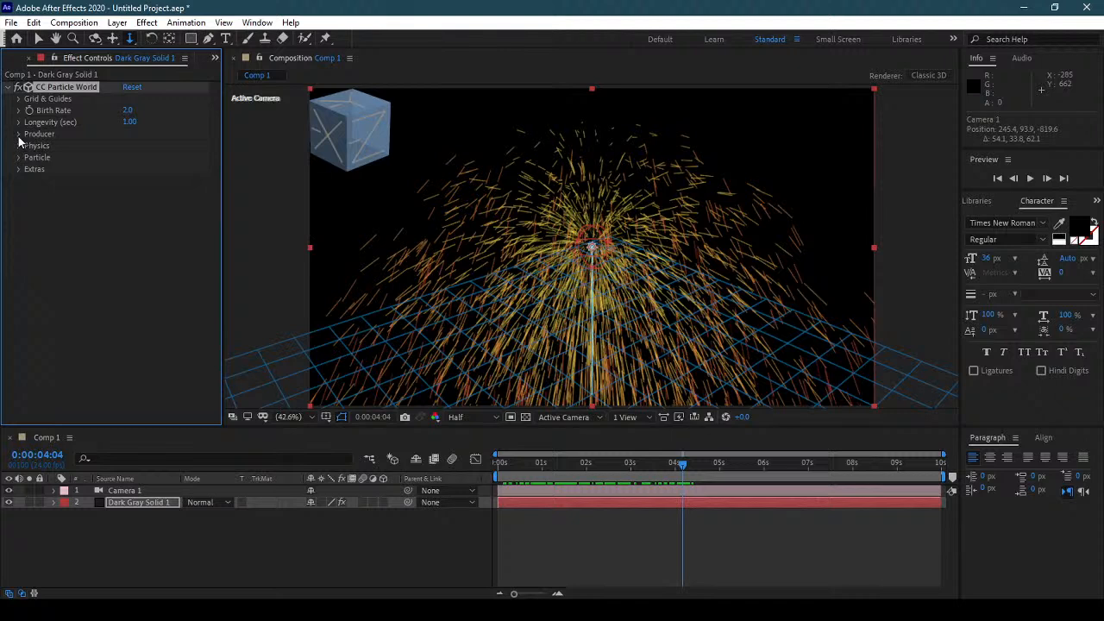
# Step: Try a Producer Position X of about -0.23, and restore the CC Particle World effect to its defaults
pyautogui.click(19, 134)
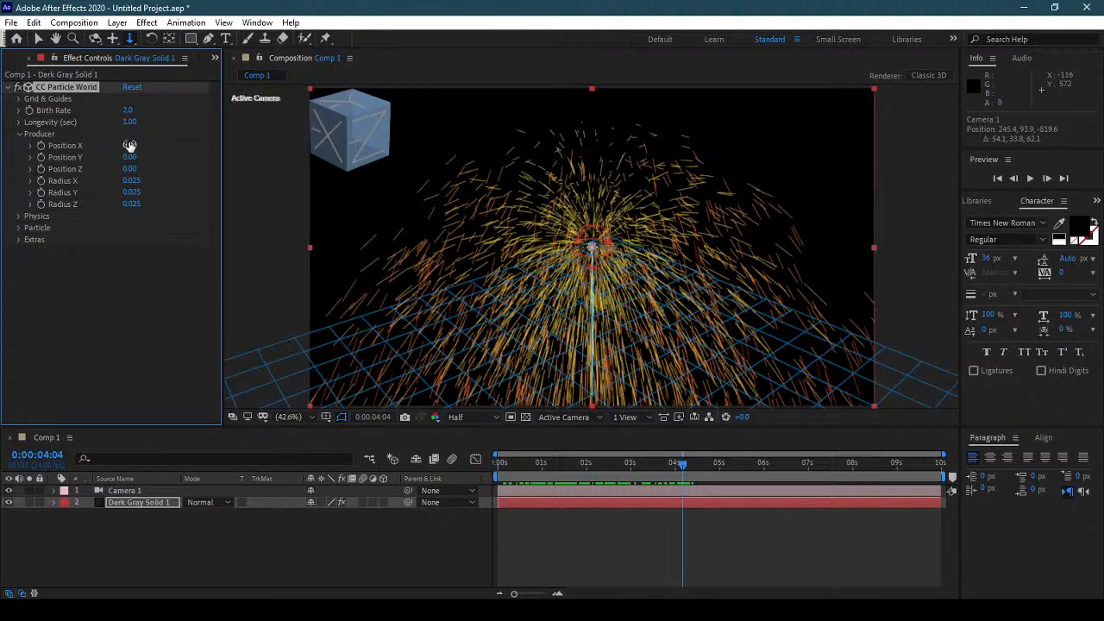
pyautogui.moveTo(128, 146)
pyautogui.mouseDown()
pyautogui.moveTo(151, 147)
pyautogui.moveTo(69, 152)
pyautogui.moveTo(126, 153)
pyautogui.moveTo(115, 154)
pyautogui.mouseUp()
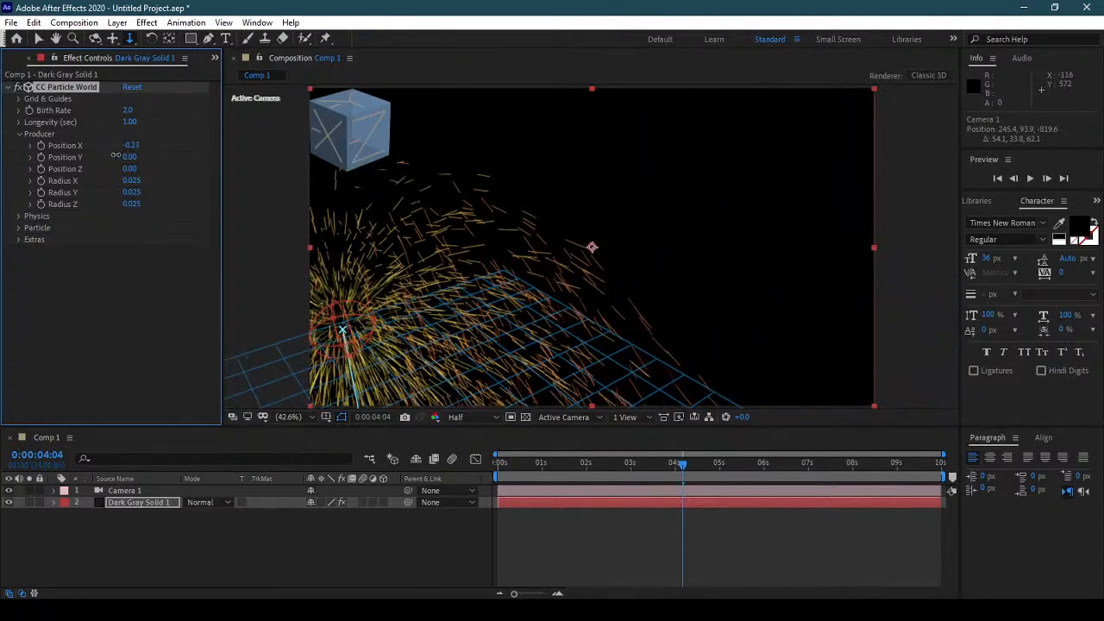
pyautogui.hotkey('ctrl', 'z')
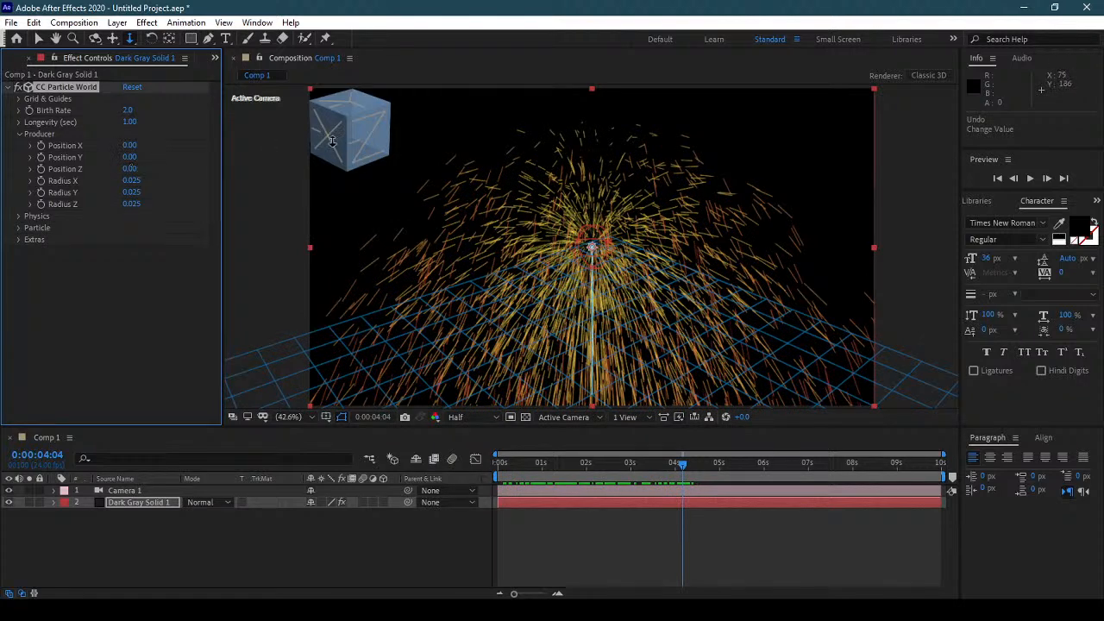
pyautogui.hotkey('ctrl', 'z')
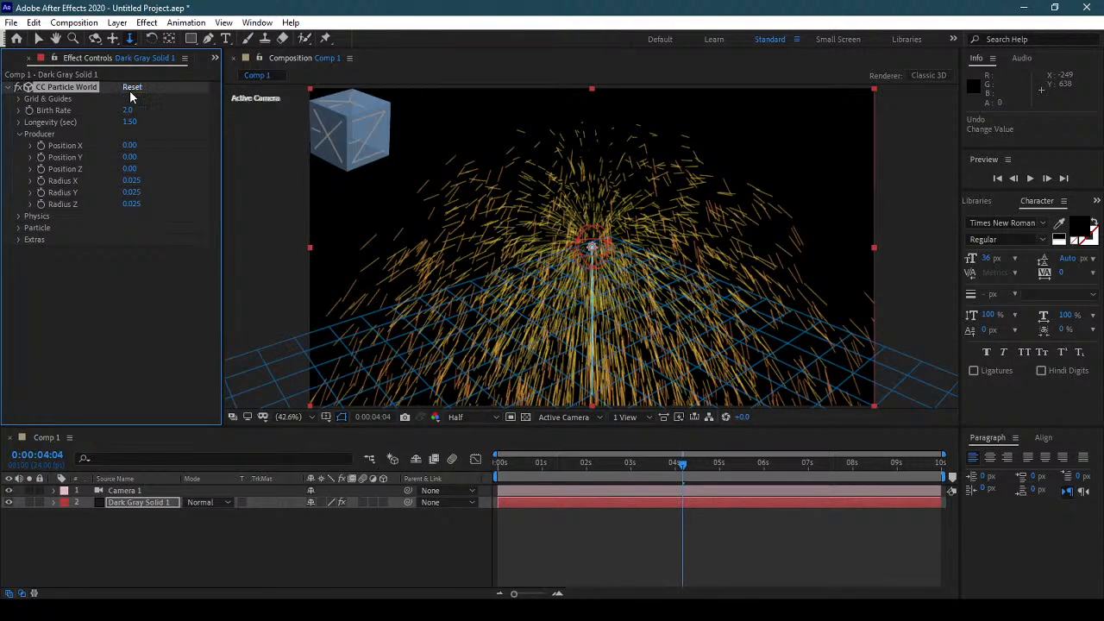
pyautogui.click(130, 90)
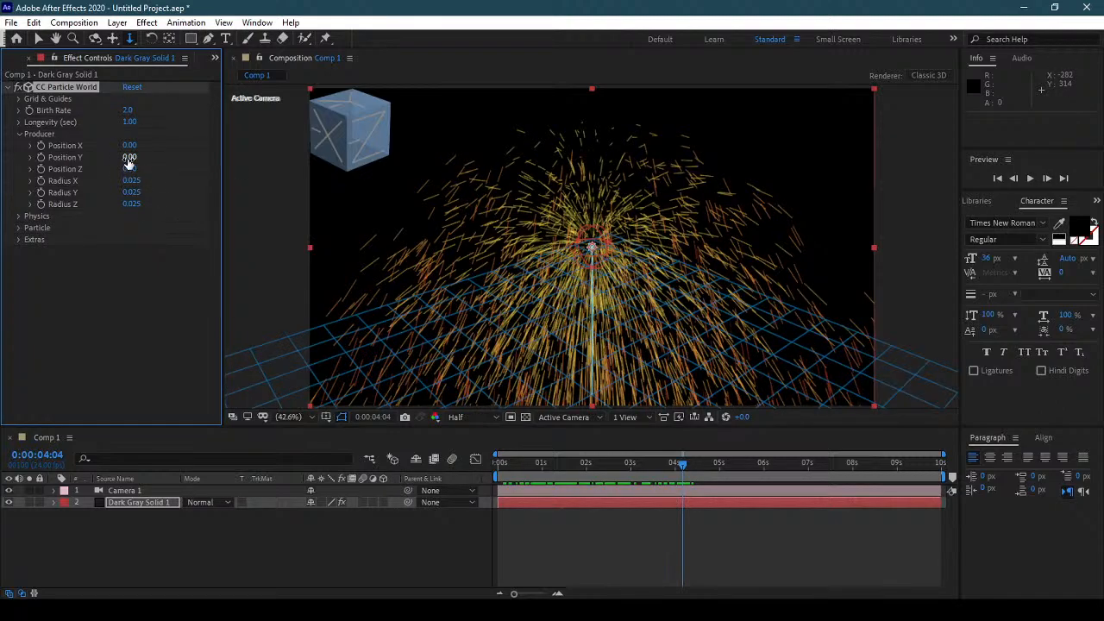
# Step: Try a Producer Position Y of 0.05, undo it, and try shifting Position Z
pyautogui.moveTo(129, 157)
pyautogui.mouseDown()
pyautogui.moveTo(151, 160)
pyautogui.moveTo(133, 160)
pyautogui.mouseUp()
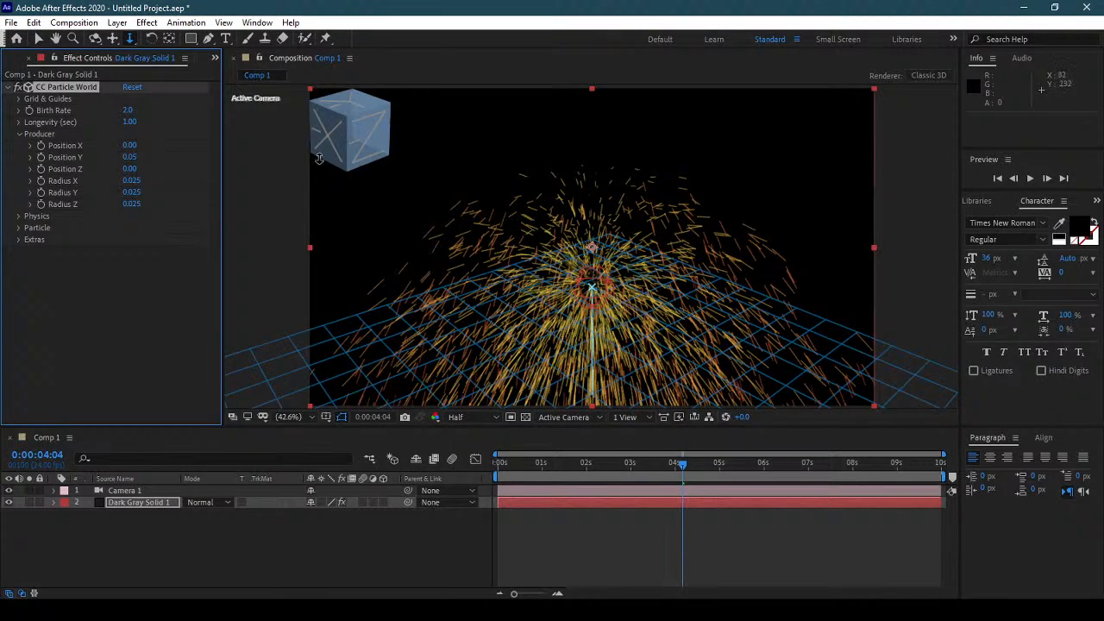
pyautogui.hotkey('ctrl', 'z')
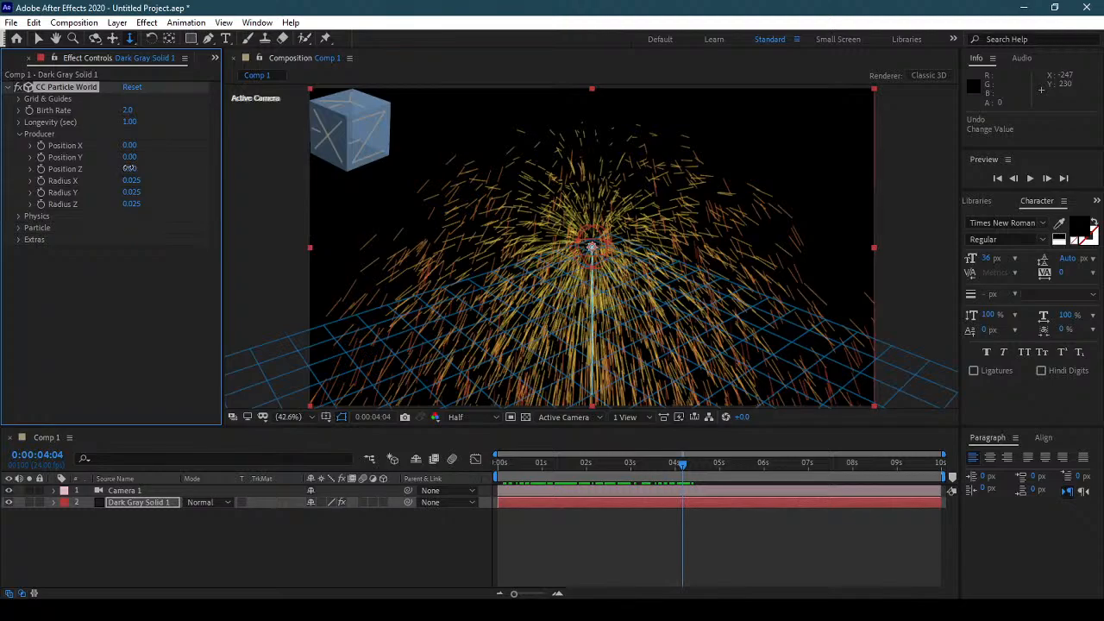
pyautogui.moveTo(129, 168)
pyautogui.mouseDown()
pyautogui.moveTo(179, 169)
pyautogui.moveTo(121, 169)
pyautogui.moveTo(130, 170)
pyautogui.mouseUp()
# Step: Try enlarging the Producer radii, with Radius X at 0.485, Radius Y at 0.325 and Radius Z at 0.755
pyautogui.moveTo(127, 181); pyautogui.dragTo(158, 203)
pyautogui.hotkey('ctrl', 'z')
pyautogui.hotkey('ctrl', 'z')
pyautogui.hotkey('ctrl', 'z')
pyautogui.moveTo(130, 179); pyautogui.dragTo(182, 199)
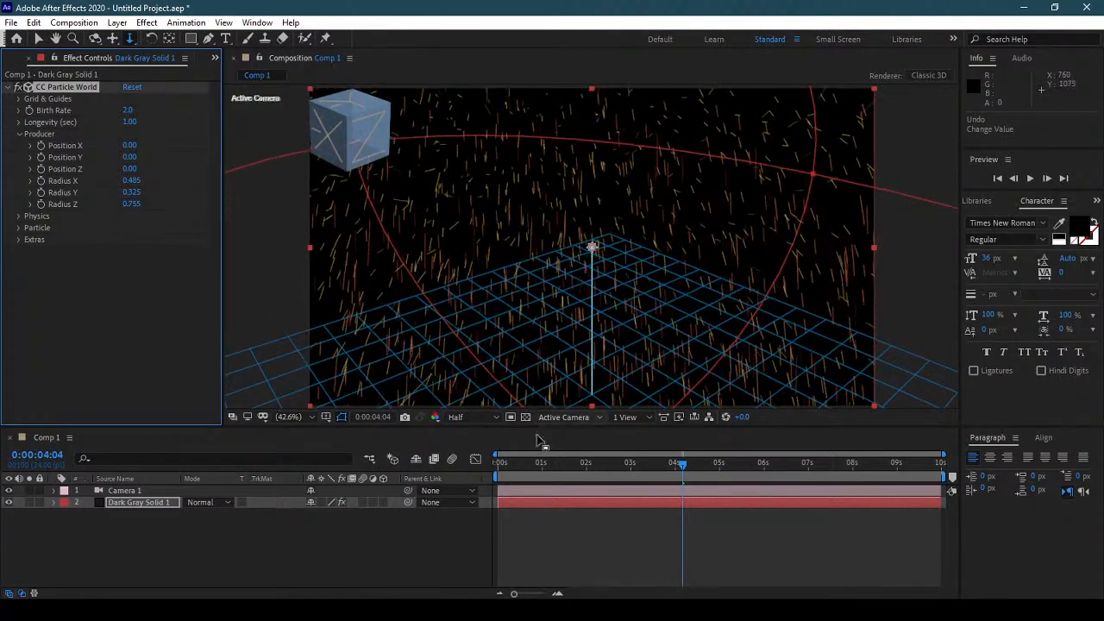
# Step: Preview the particles emitted from the enlarged producer and move the current time to 0:00:02:00
pyautogui.moveTo(518, 464); pyautogui.dragTo(471, 465)
pyautogui.press('space')
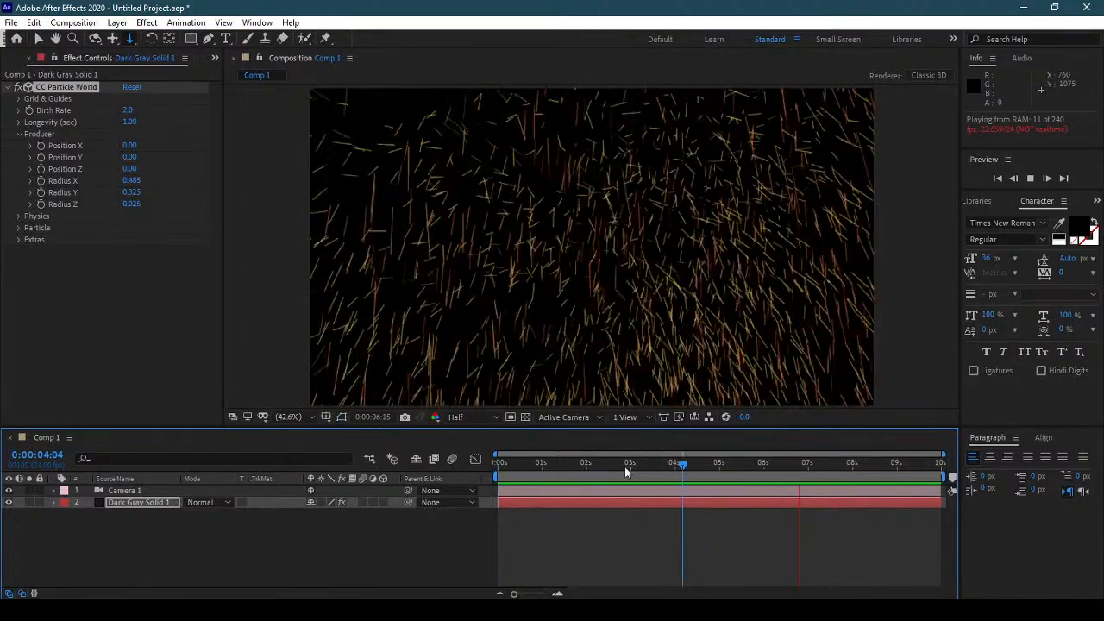
pyautogui.click(588, 463)
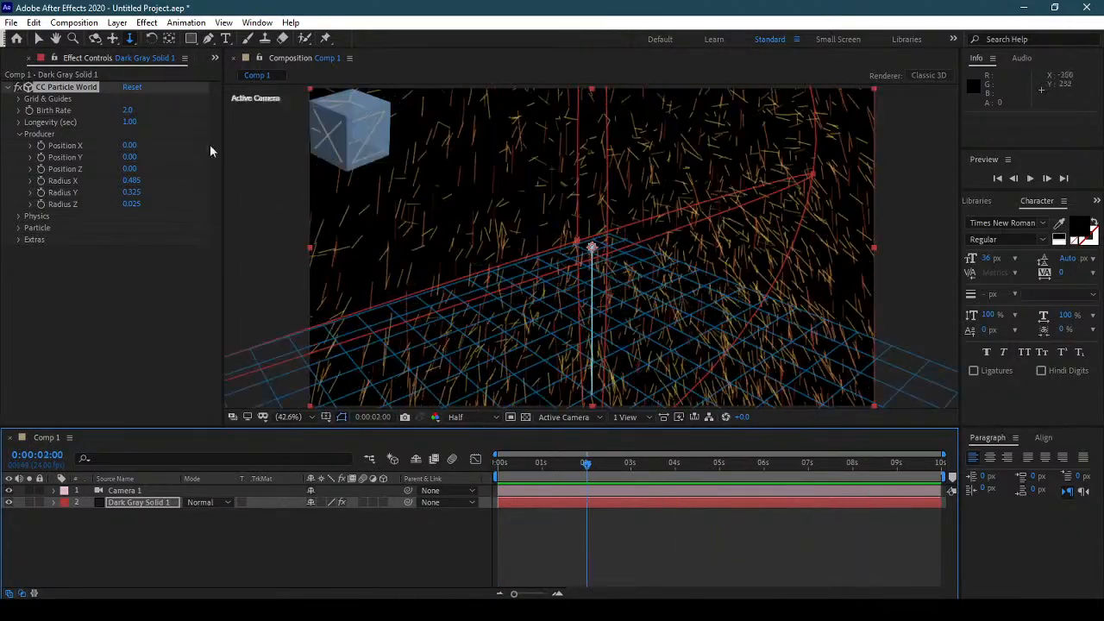
# Step: Reset the CC Particle World effect, collapse the Producer settings and expand the Physics settings
pyautogui.click(134, 88)
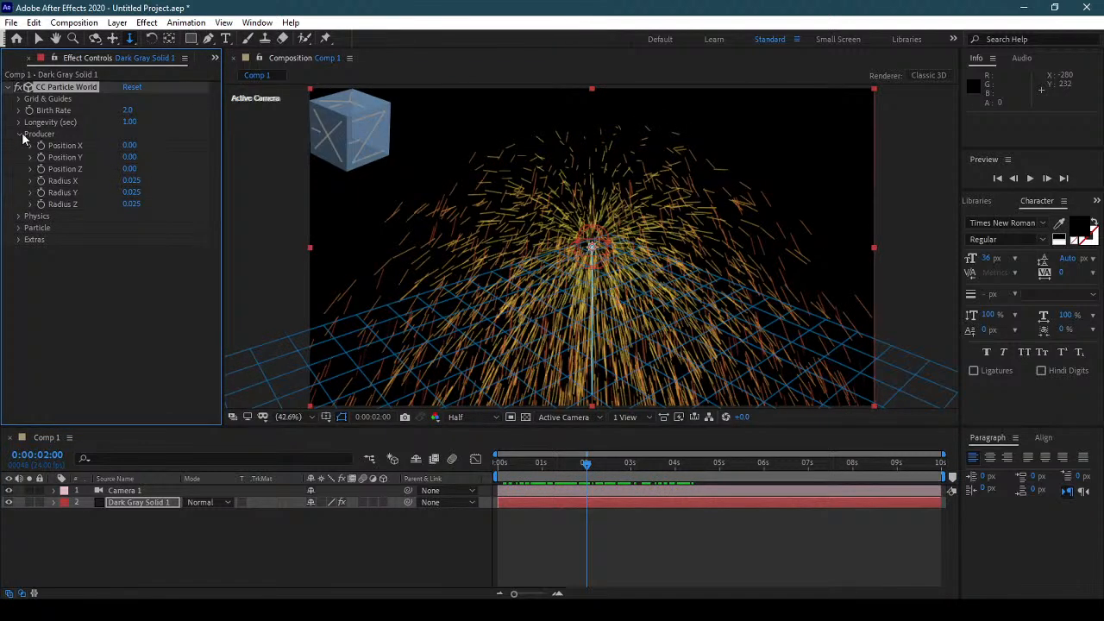
pyautogui.click(20, 134)
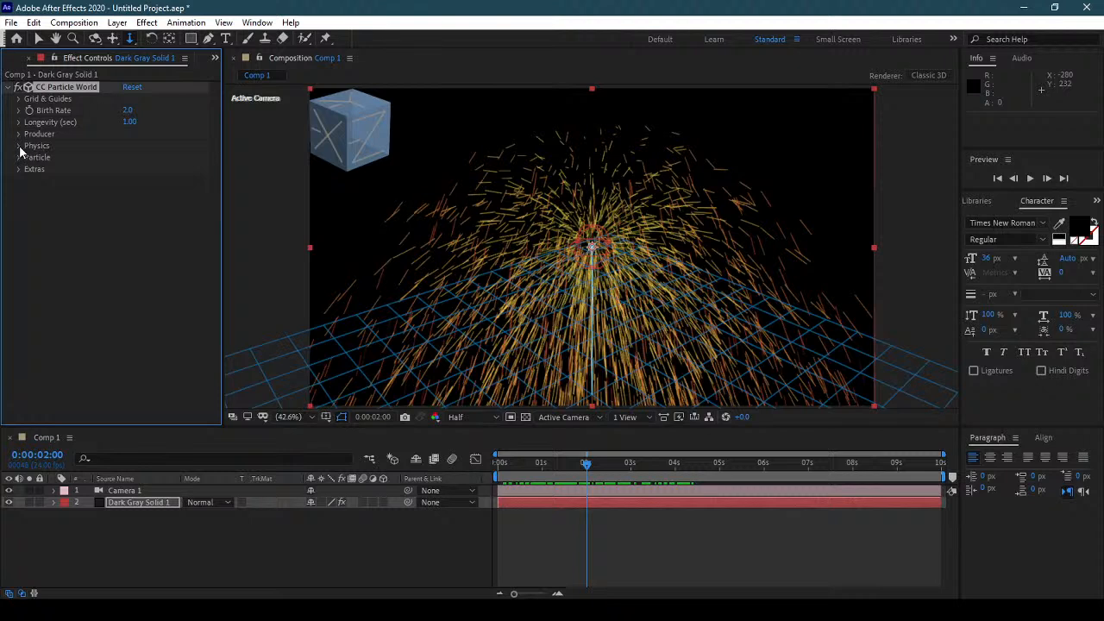
pyautogui.click(19, 147)
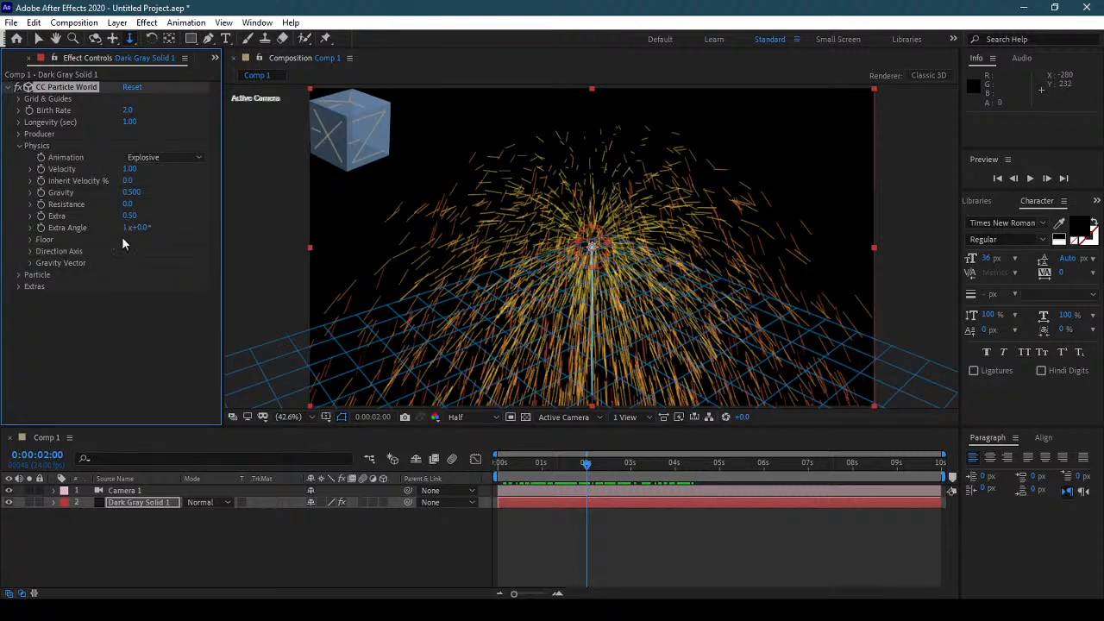
# Step: Try the Direction Axis animation type in Physics and reselect the effect to show its guides
pyautogui.click(164, 158)
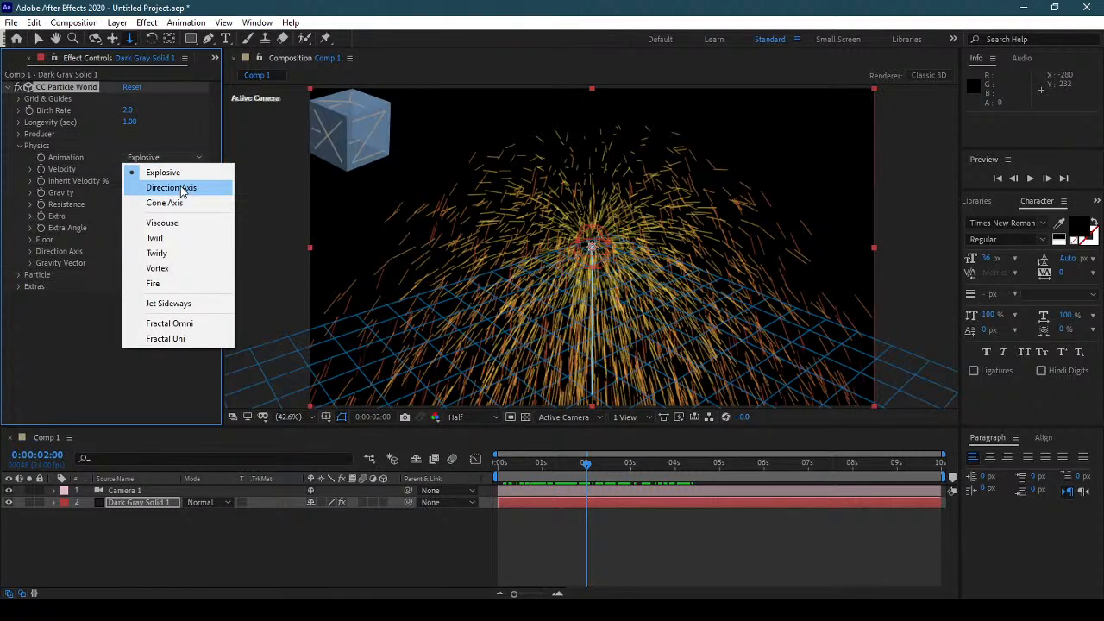
pyautogui.click(180, 187)
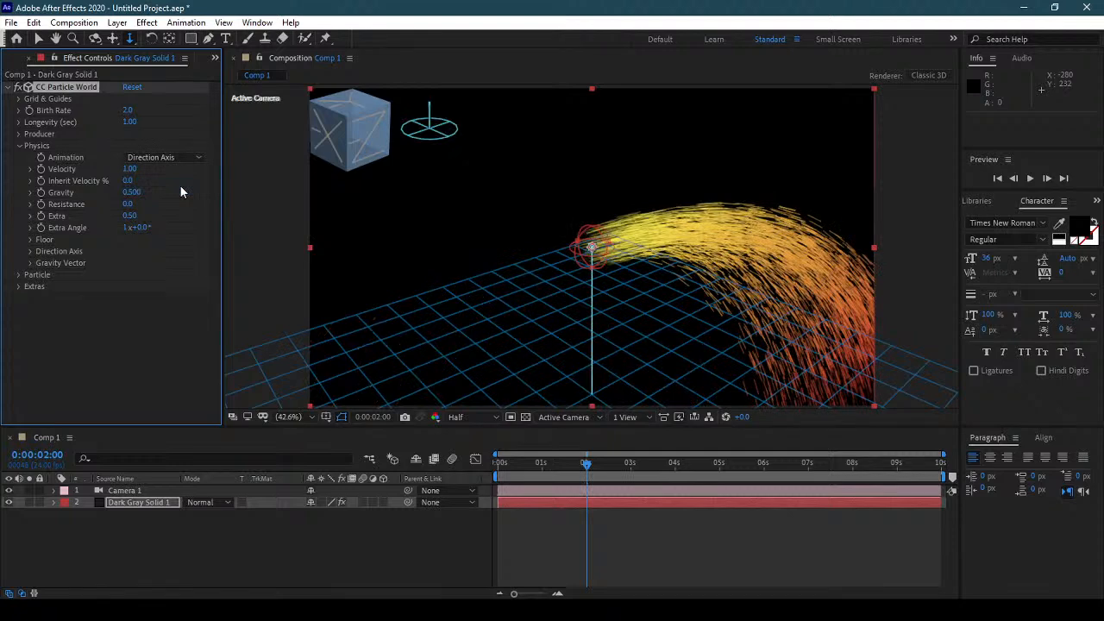
pyautogui.click(167, 159)
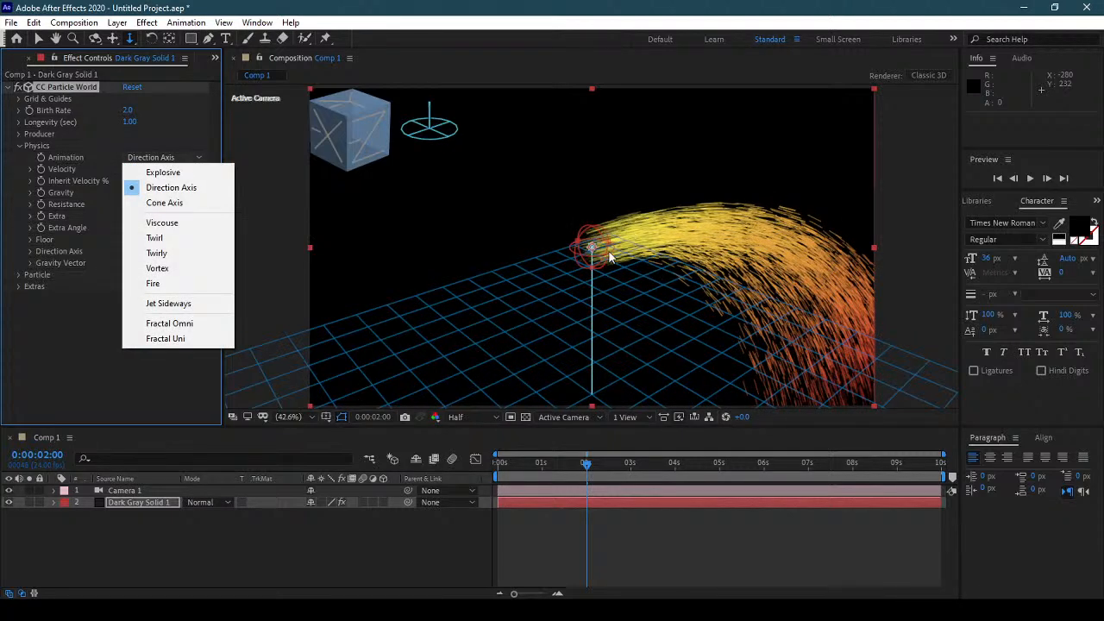
pyautogui.click(79, 339)
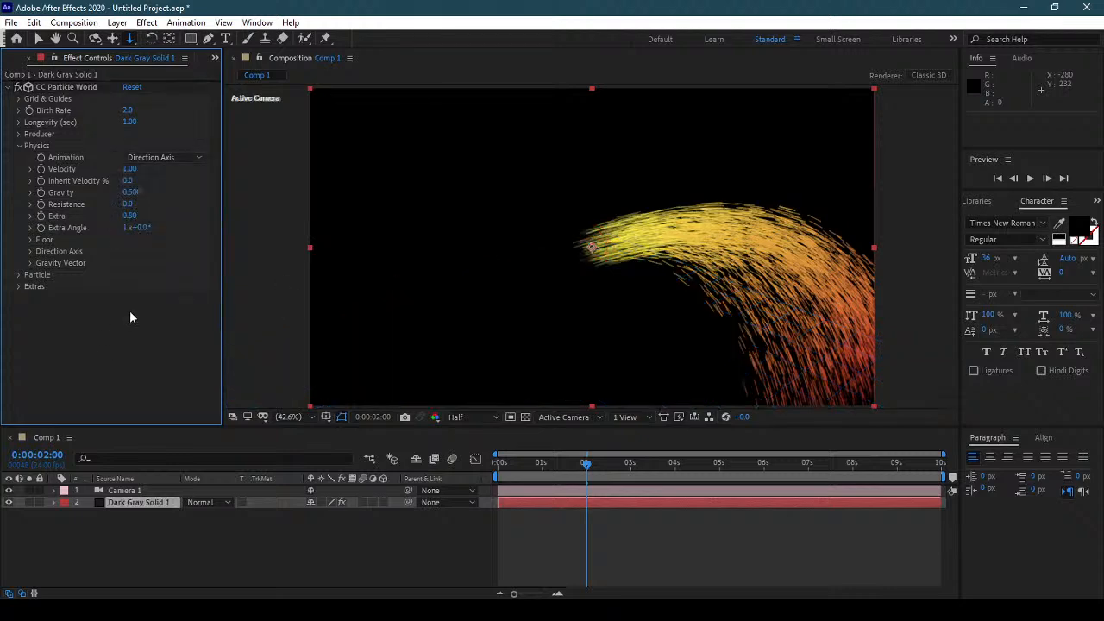
pyautogui.click(70, 90)
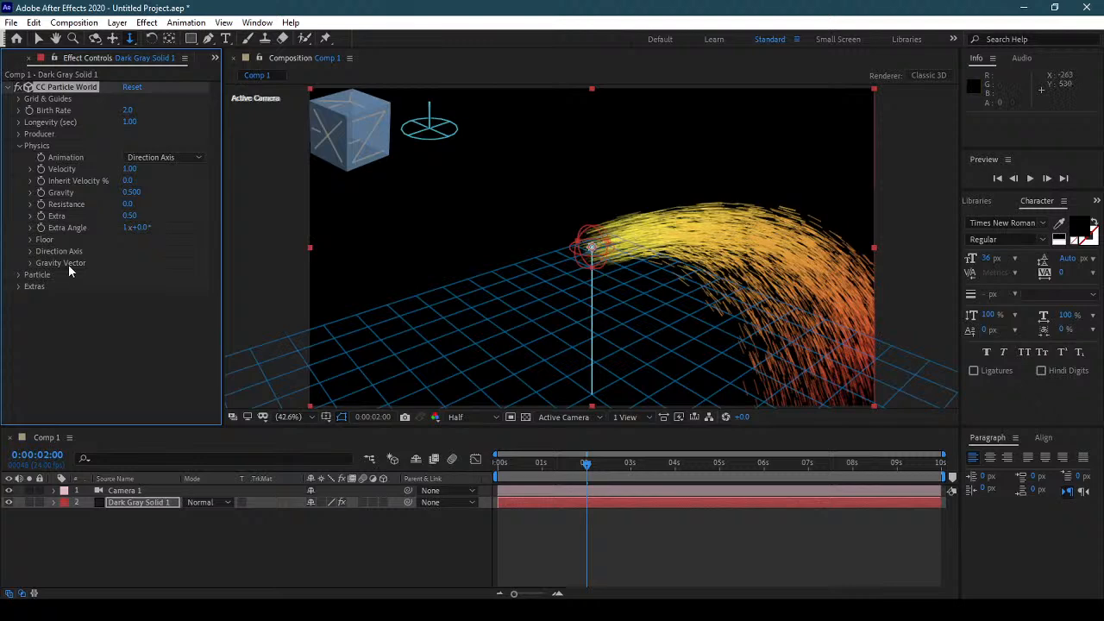
# Step: Switch the Physics animation back to Explosive for comparison and return it to Direction Axis
pyautogui.click(138, 160)
pyautogui.click(163, 168)
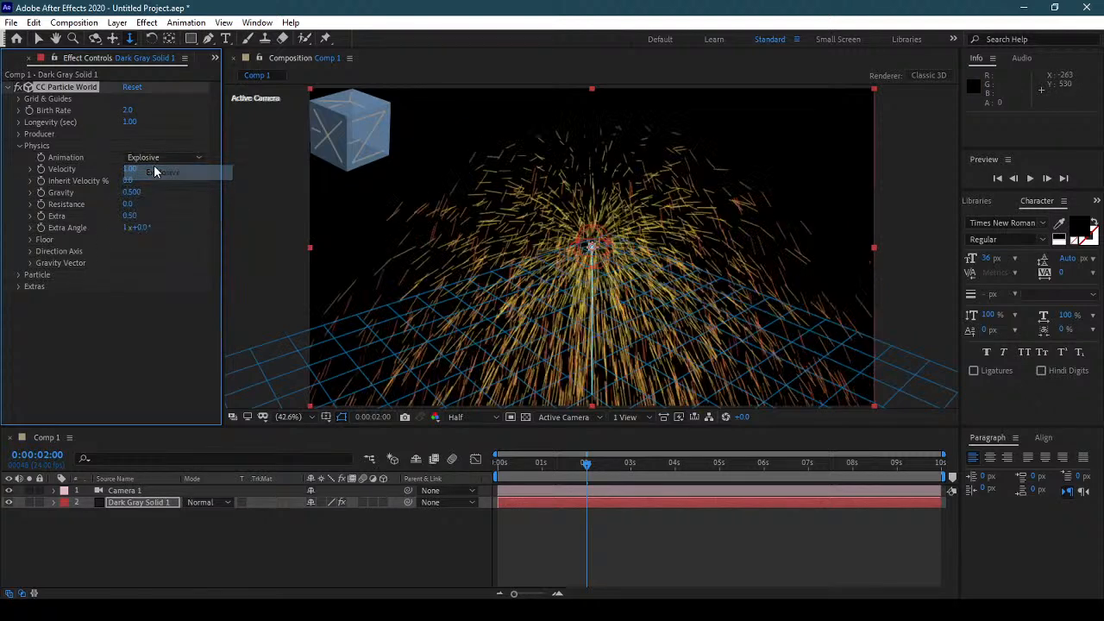
pyautogui.click(163, 158)
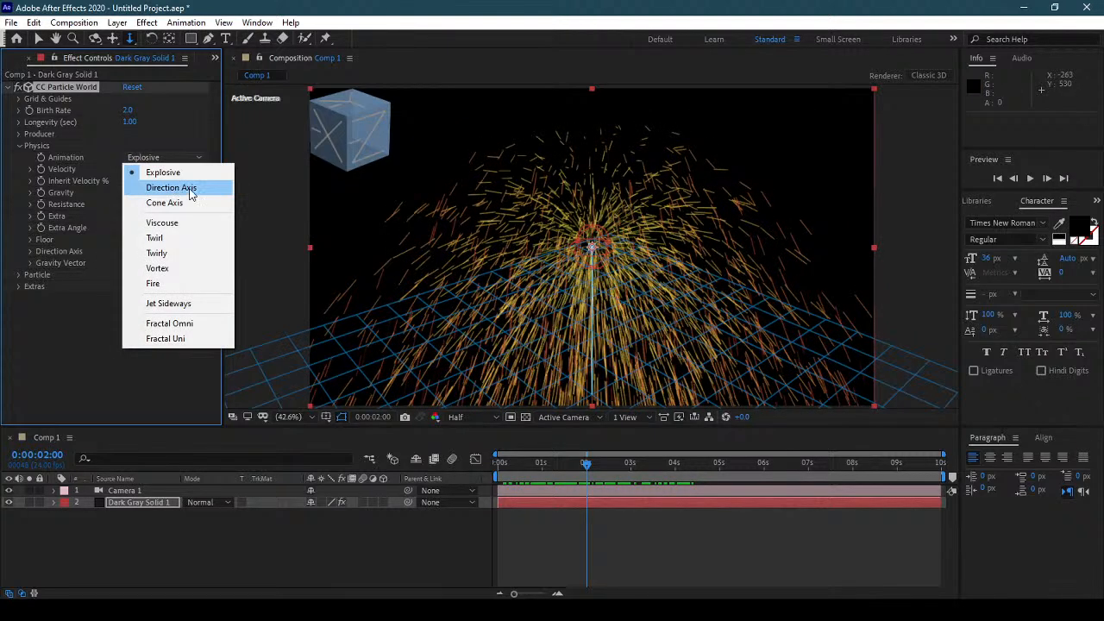
pyautogui.click(189, 186)
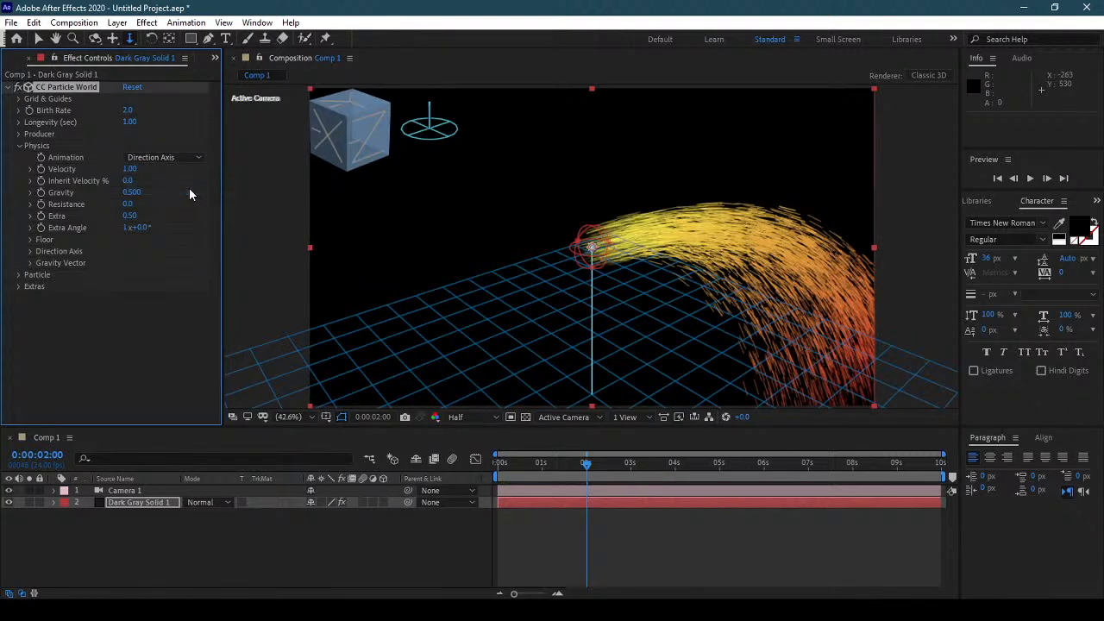
# Step: Try different Direction Axis values on Axis X, Y and Z, including an Axis Z of about -0.741, and reset the effect
pyautogui.click(29, 252)
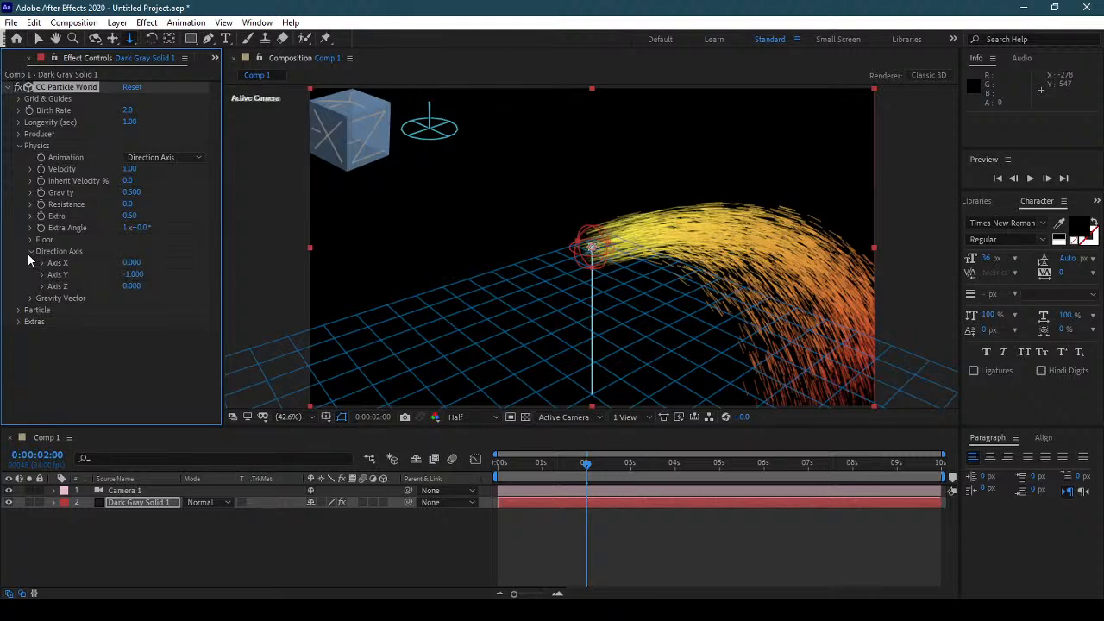
pyautogui.moveTo(133, 263); pyautogui.dragTo(167, 263)
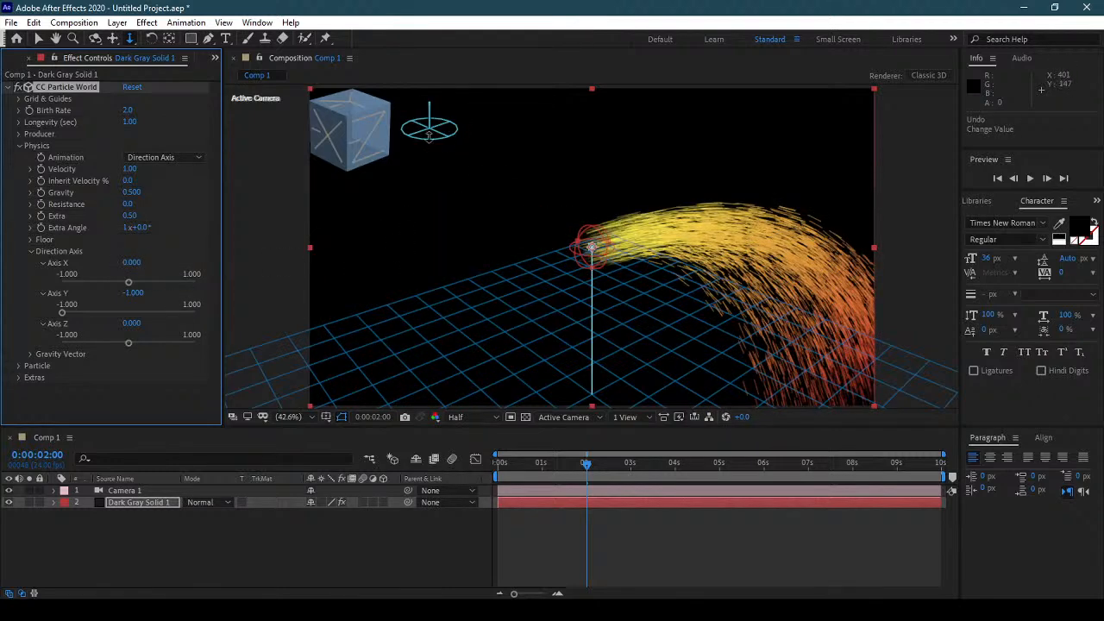
pyautogui.moveTo(83, 316); pyautogui.dragTo(53, 312)
pyautogui.moveTo(125, 344); pyautogui.dragTo(86, 343)
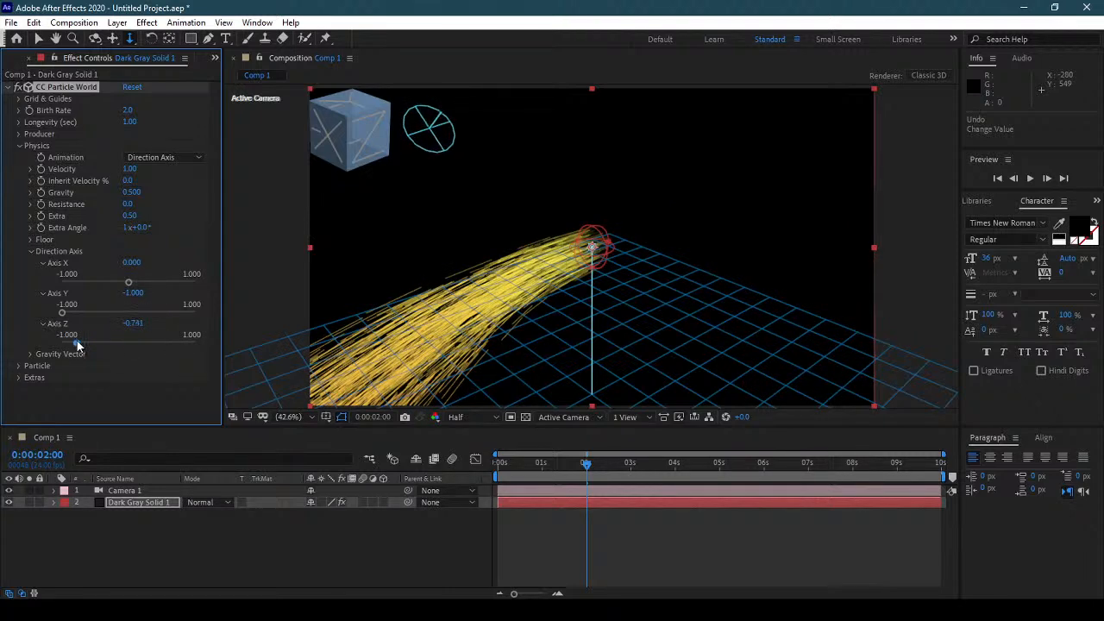
pyautogui.click(167, 335)
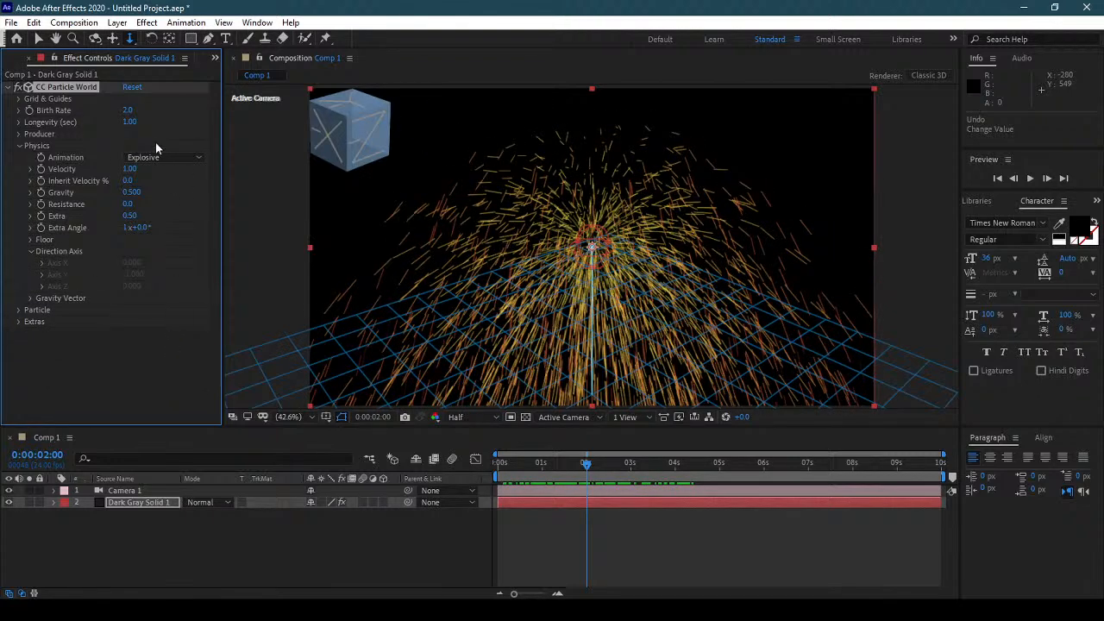
# Step: Set the Physics animation to Cone Axis, try changing its Axis X, and undo the axis change
pyautogui.click(157, 157)
pyautogui.click(172, 203)
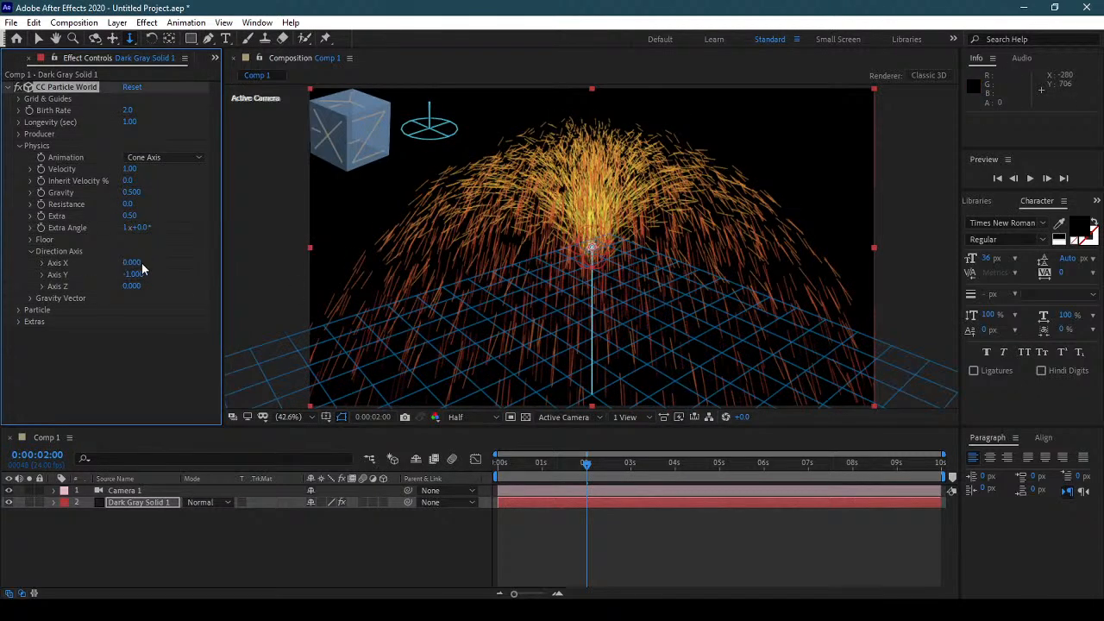
pyautogui.moveTo(131, 263)
pyautogui.mouseDown()
pyautogui.moveTo(233, 272)
pyautogui.moveTo(110, 286)
pyautogui.moveTo(210, 273)
pyautogui.moveTo(170, 285)
pyautogui.moveTo(203, 285)
pyautogui.mouseUp()
pyautogui.hotkey('ctrl', 'z')
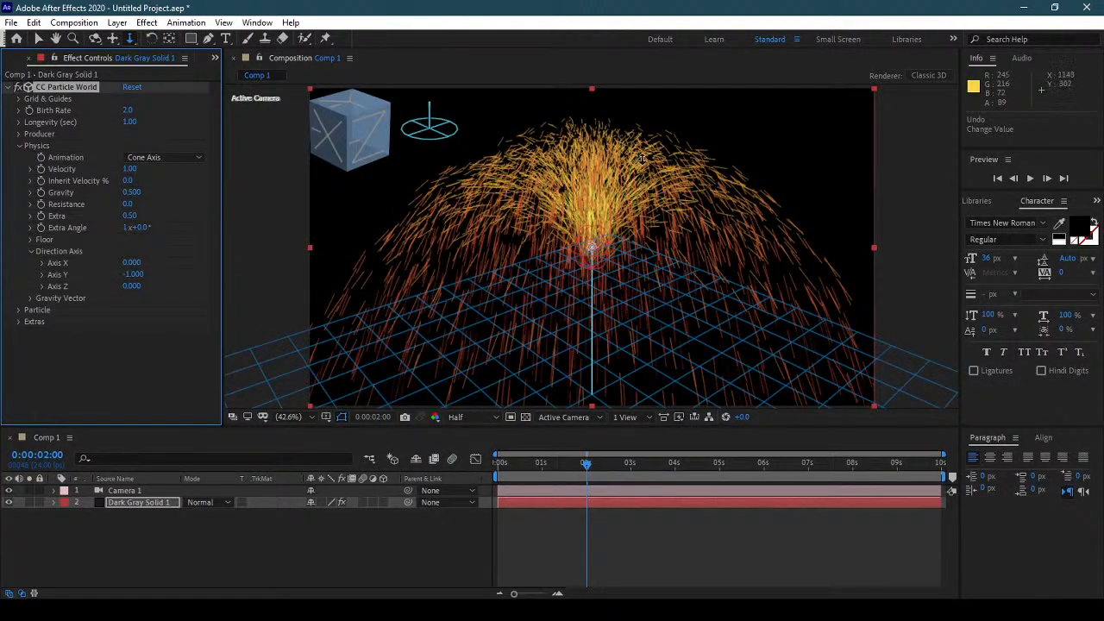
# Step: Try the Viscouse animation type and scrub the timeline to 0:00:04:17 to examine the particle motion
pyautogui.click(151, 159)
pyautogui.click(194, 226)
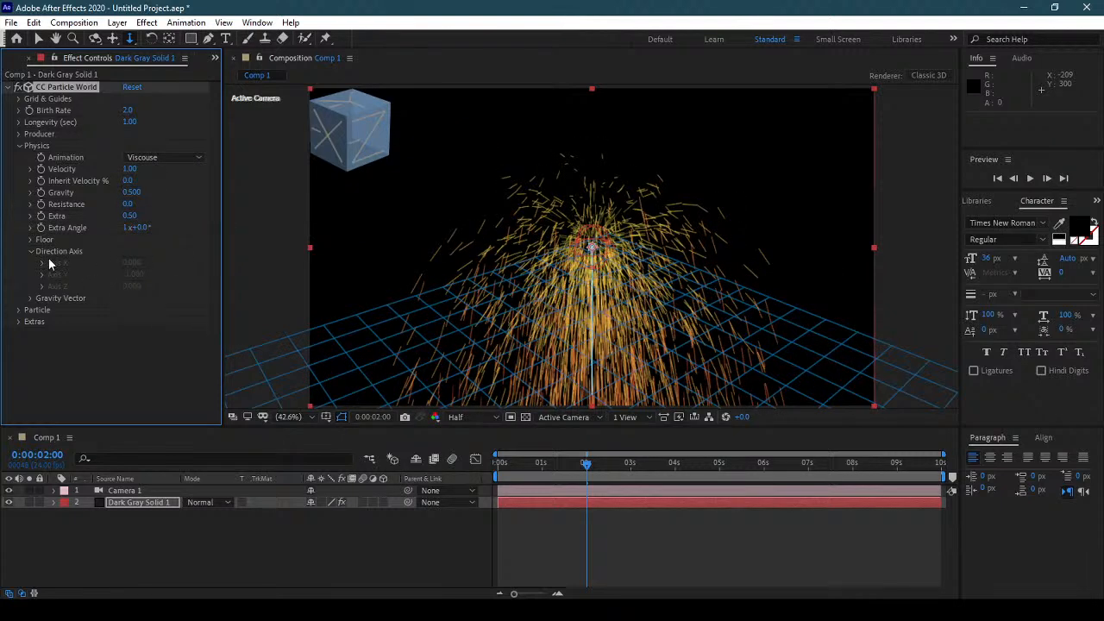
pyautogui.moveTo(577, 464); pyautogui.dragTo(708, 470)
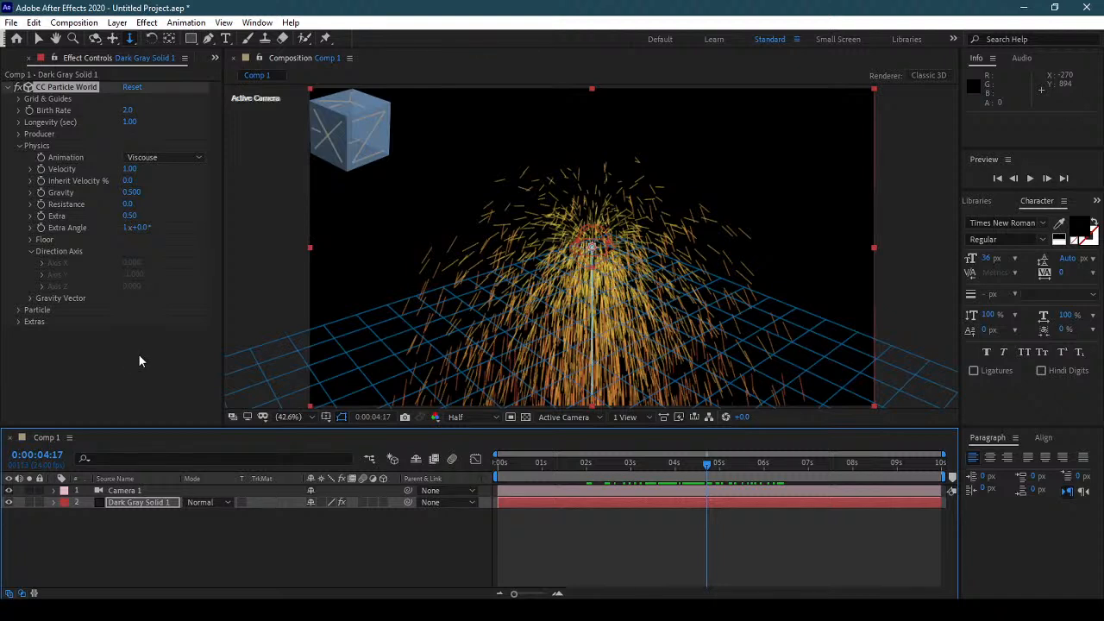
# Step: Set the Physics animation to Twirl and scrub the timeline to 0:00:00:06 to examine the swirl
pyautogui.click(186, 155)
pyautogui.click(199, 238)
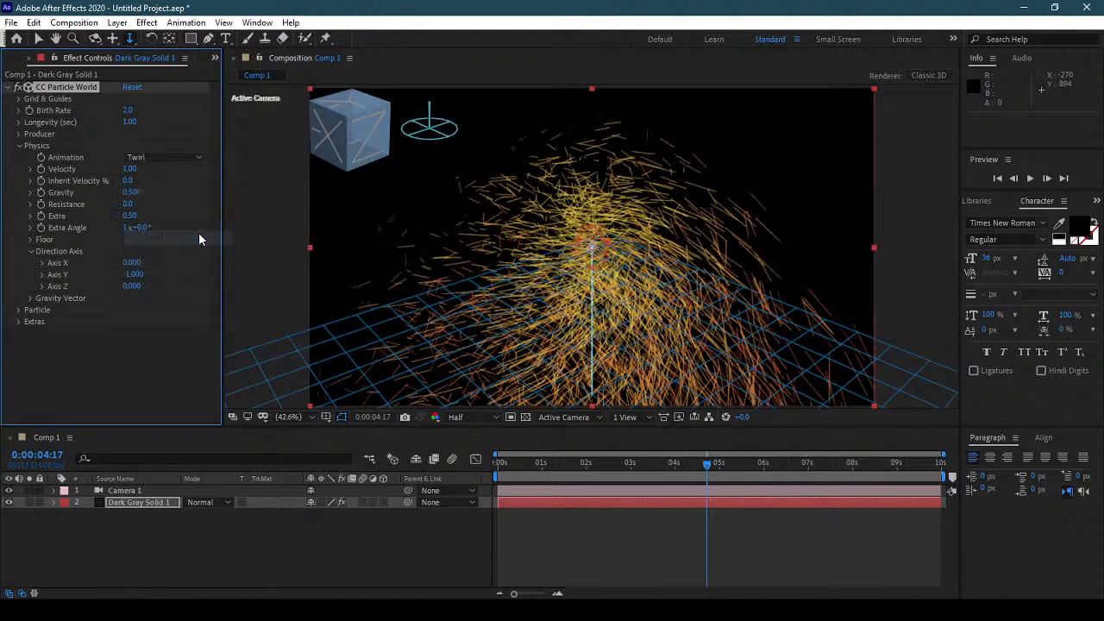
pyautogui.moveTo(569, 466); pyautogui.dragTo(510, 463)
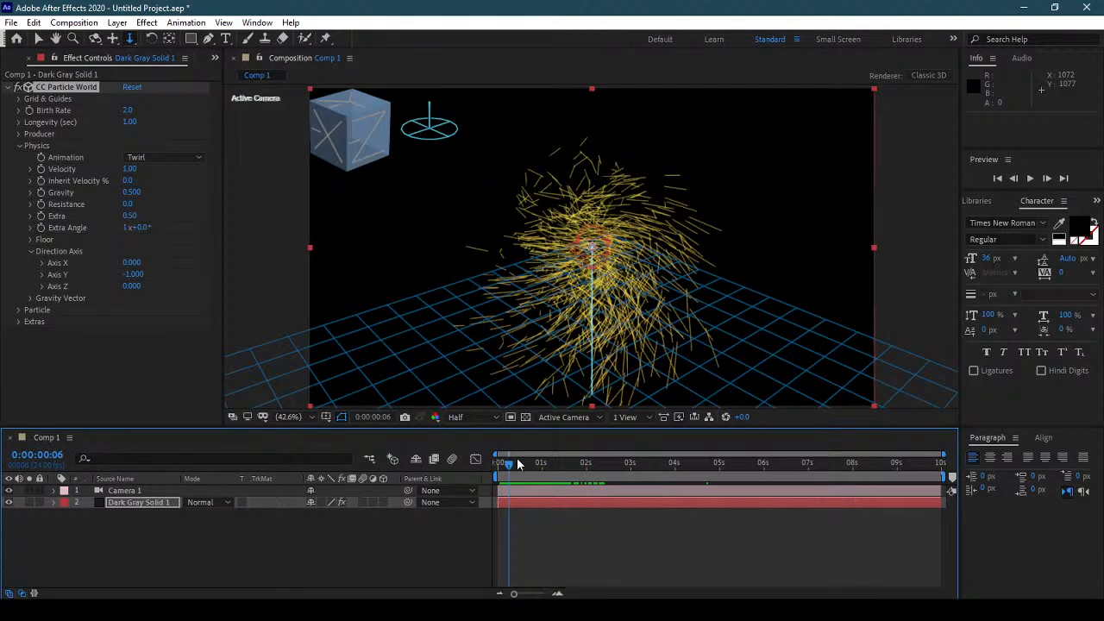
# Step: Try the Twirly animation type and scrub the timeline to 0:00:00:09 to examine the swirl
pyautogui.click(186, 158)
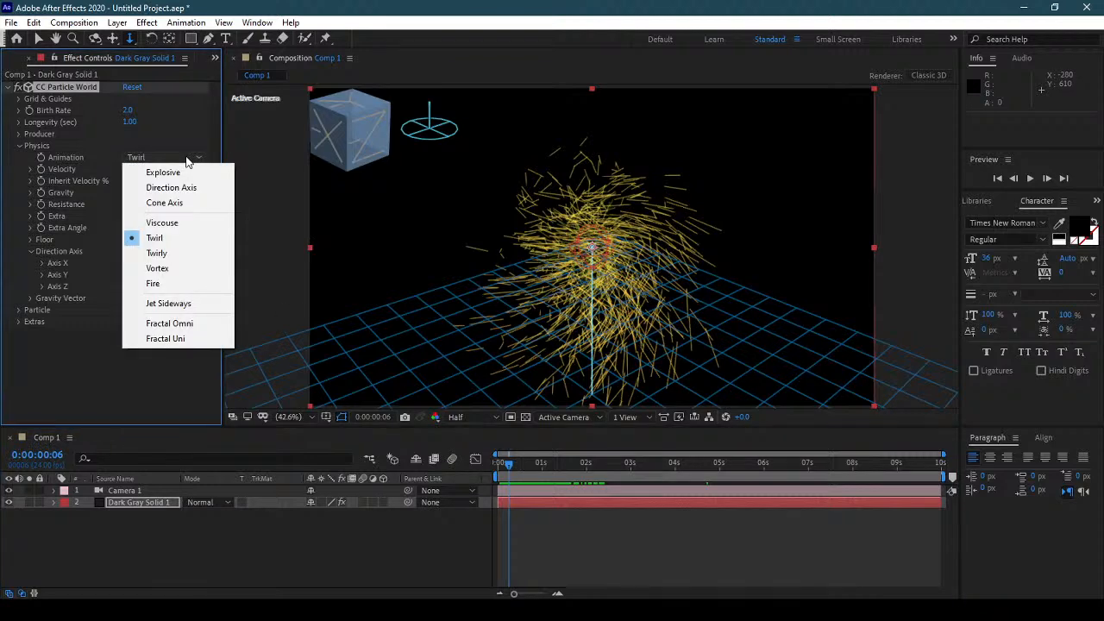
pyautogui.click(183, 253)
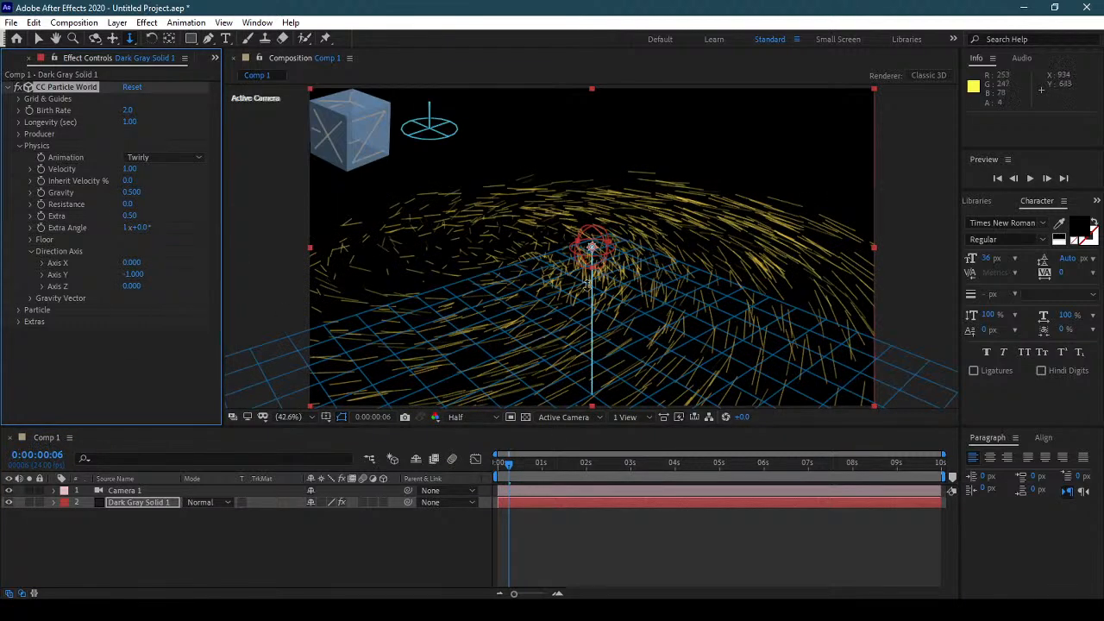
pyautogui.moveTo(514, 466)
pyautogui.mouseDown()
pyautogui.moveTo(696, 437)
pyautogui.moveTo(550, 441)
pyautogui.moveTo(504, 460)
pyautogui.moveTo(514, 458)
pyautogui.mouseUp()
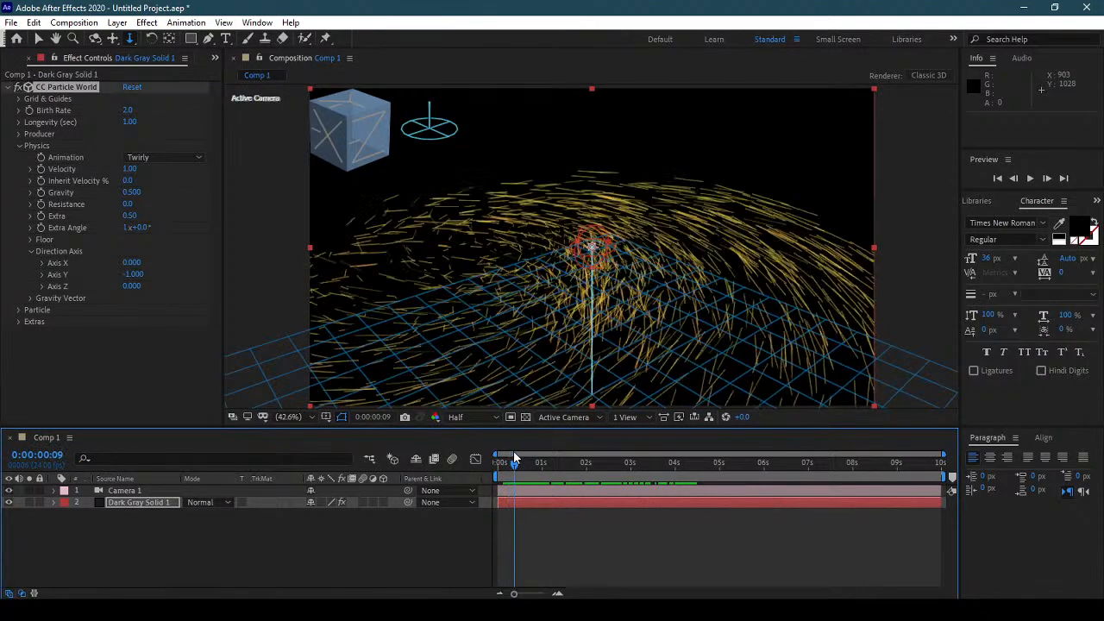
pyautogui.click(171, 158)
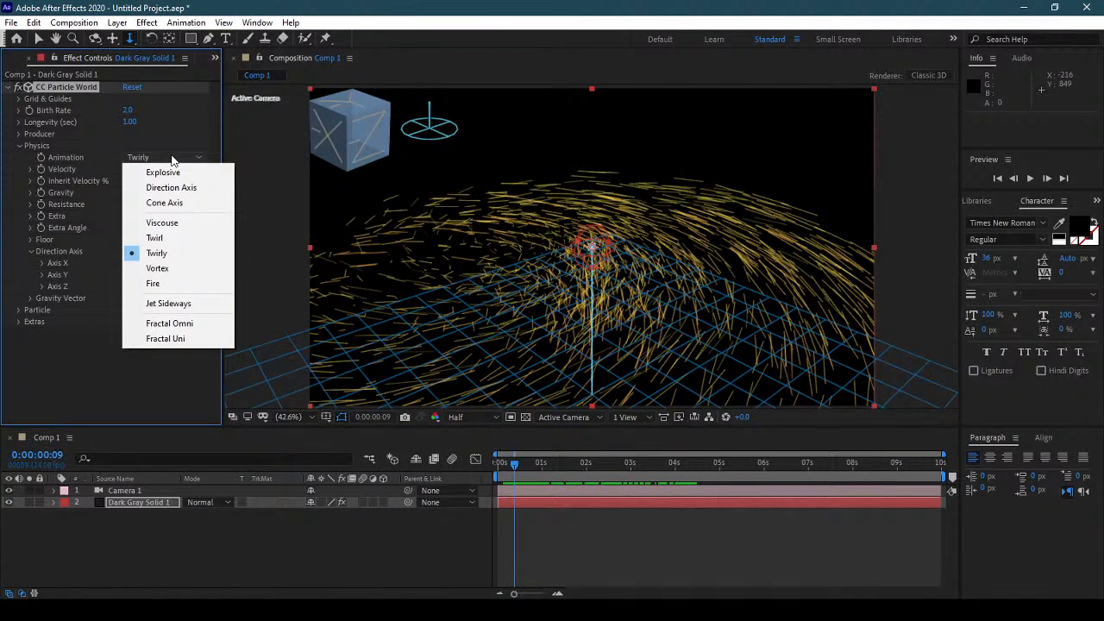
pyautogui.click(85, 359)
# Step: Try Direction Axis values of X 0.660, Y 0.170 and Z 1.000, scrub to 0:00:00:15, and reset the effect
pyautogui.moveTo(129, 261); pyautogui.dragTo(196, 273)
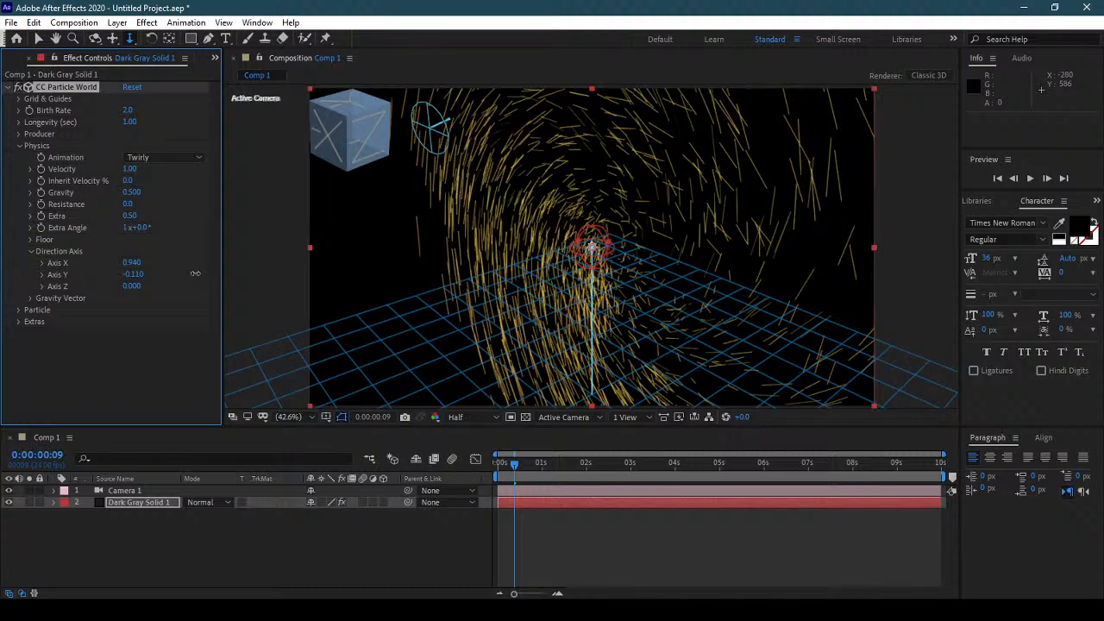
pyautogui.moveTo(148, 285); pyautogui.dragTo(205, 282)
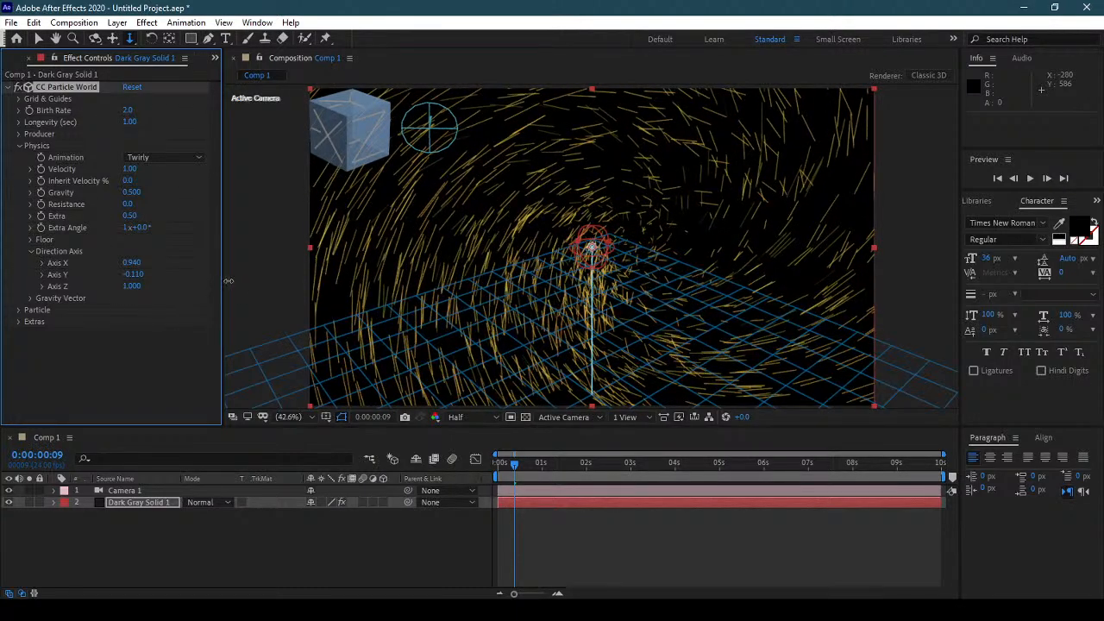
pyautogui.moveTo(132, 274)
pyautogui.mouseDown()
pyautogui.moveTo(149, 274)
pyautogui.moveTo(54, 273)
pyautogui.moveTo(116, 279)
pyautogui.mouseUp()
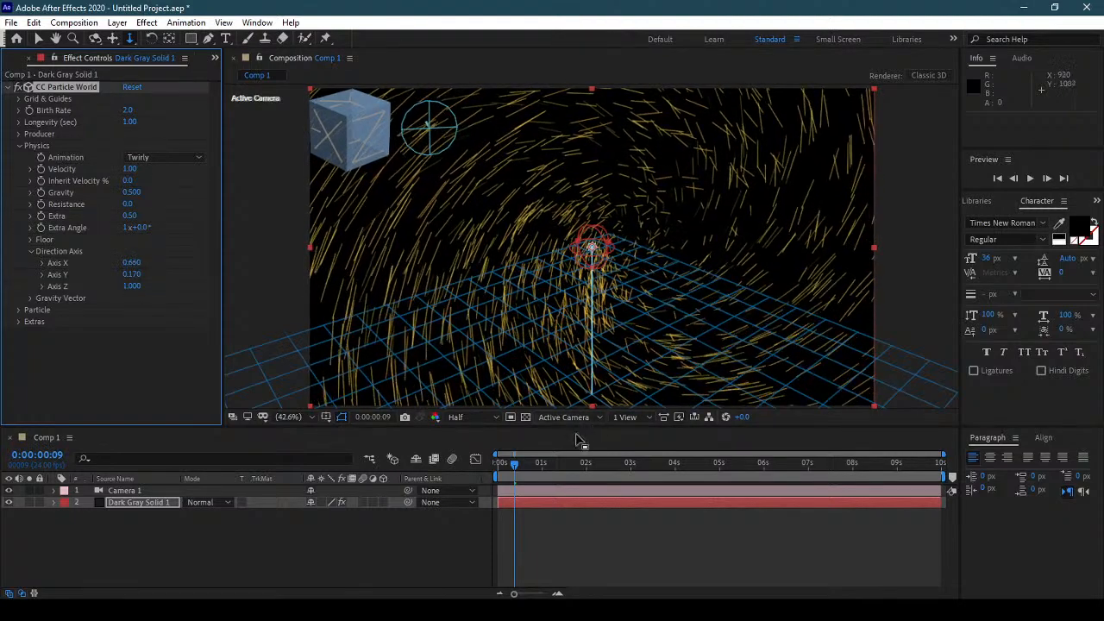
pyautogui.moveTo(509, 471)
pyautogui.mouseDown()
pyautogui.moveTo(498, 465)
pyautogui.moveTo(930, 463)
pyautogui.moveTo(500, 464)
pyautogui.moveTo(527, 464)
pyautogui.mouseUp()
pyautogui.click(164, 157)
pyautogui.click(163, 221)
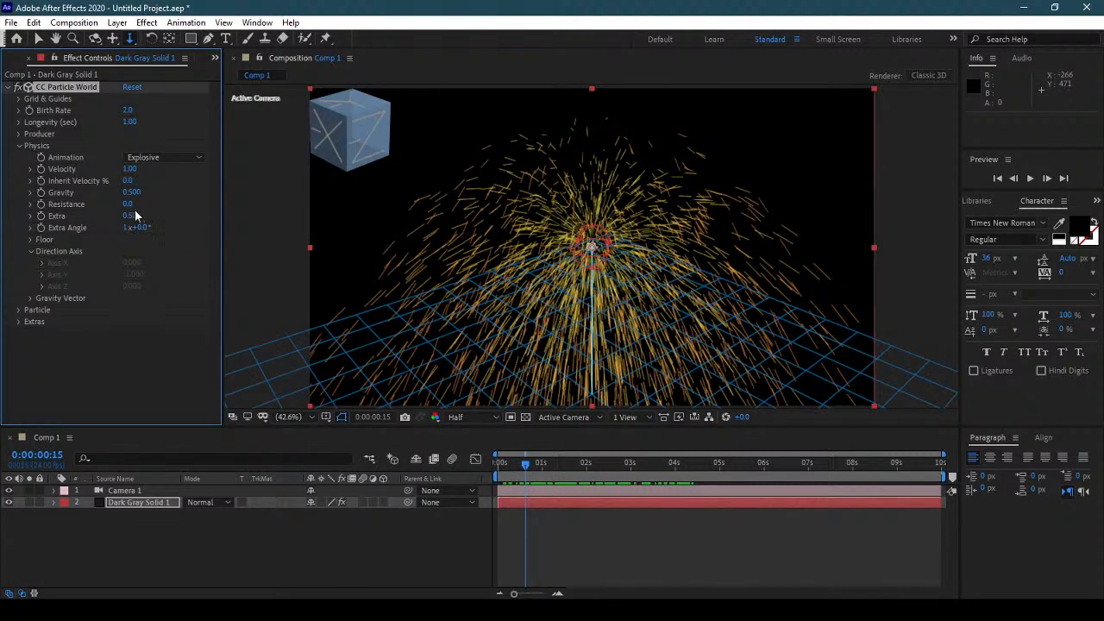
# Step: Try the Vortex animation type and scrub the timeline to 0:00:02:18 to examine the funnel
pyautogui.click(160, 158)
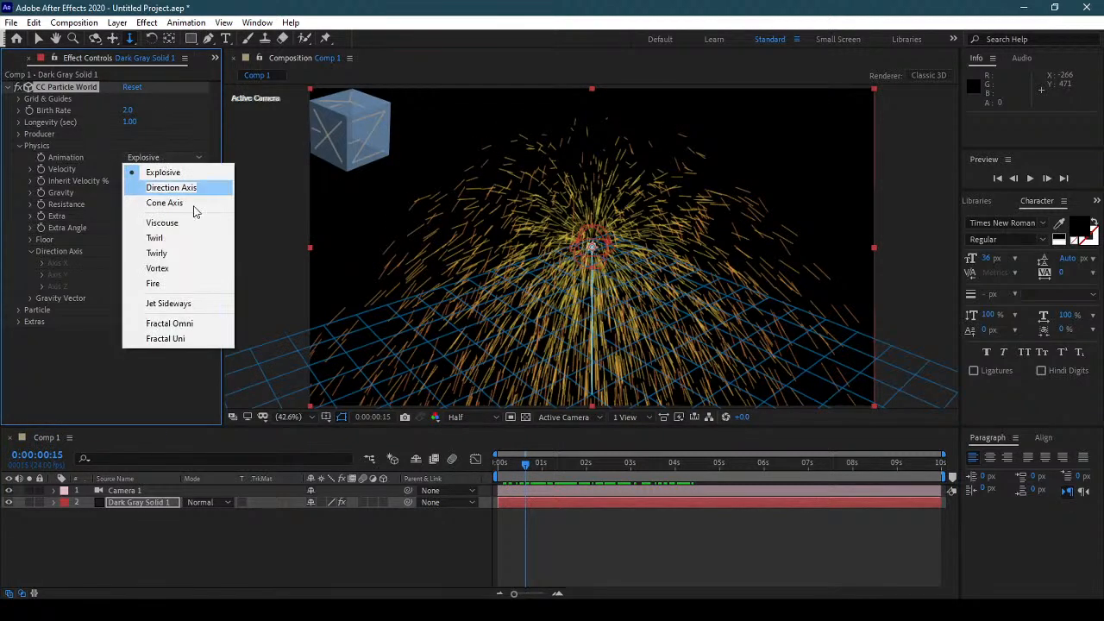
pyautogui.click(191, 271)
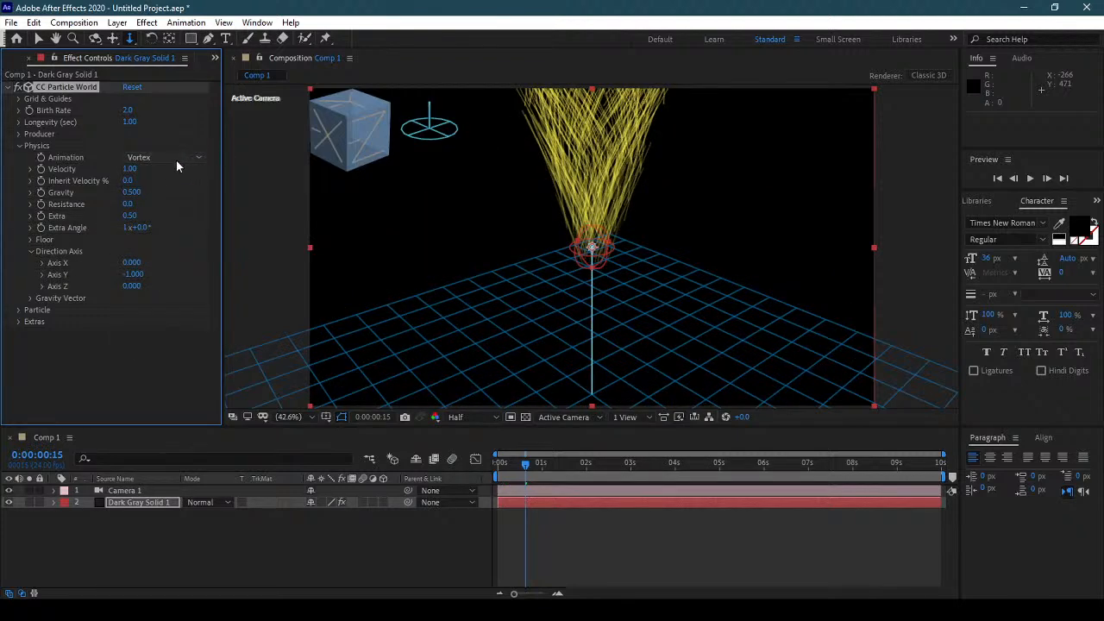
pyautogui.moveTo(526, 467); pyautogui.dragTo(619, 457)
# Step: Try Vortex directions, including Axis X 0.870, Y 0.260 and Z 0.860, scrub to 0:00:03:04, and reset the effect
pyautogui.moveTo(134, 263)
pyautogui.mouseDown()
pyautogui.moveTo(211, 263)
pyautogui.moveTo(147, 274)
pyautogui.moveTo(203, 277)
pyautogui.mouseUp()
pyautogui.moveTo(138, 289); pyautogui.dragTo(158, 285)
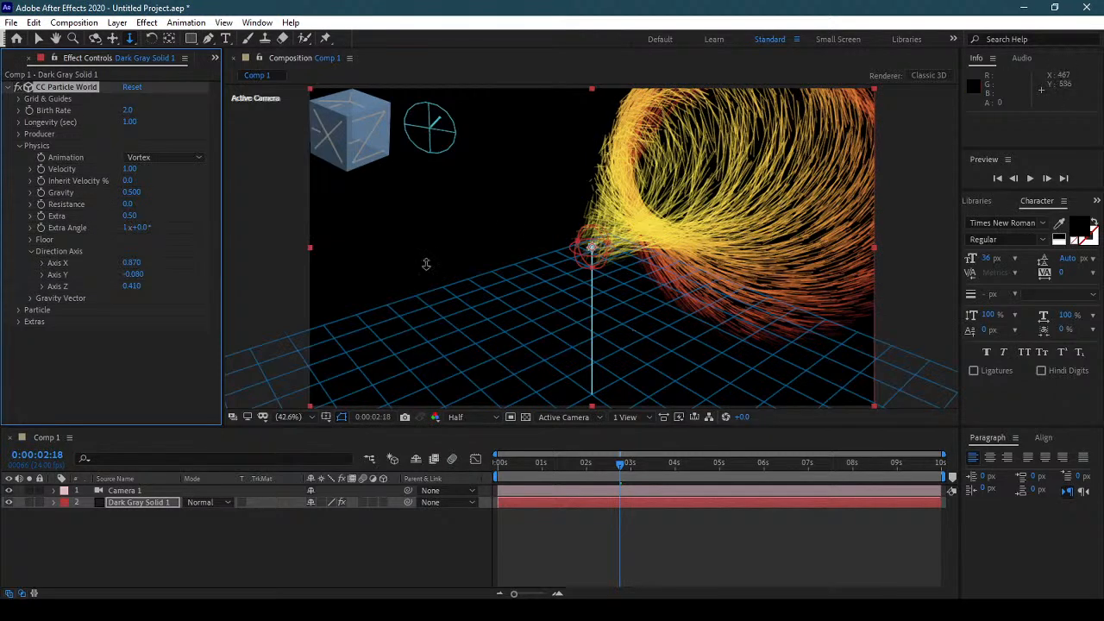
pyautogui.moveTo(134, 288); pyautogui.dragTo(162, 273)
pyautogui.moveTo(528, 463); pyautogui.dragTo(639, 464)
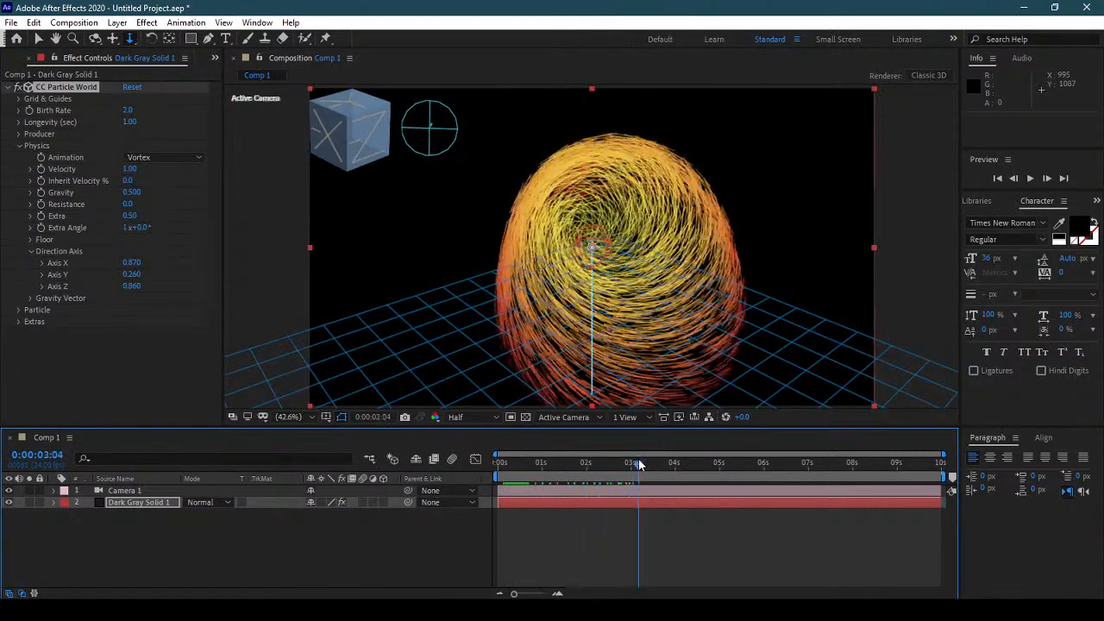
pyautogui.moveTo(134, 285); pyautogui.dragTo(110, 286)
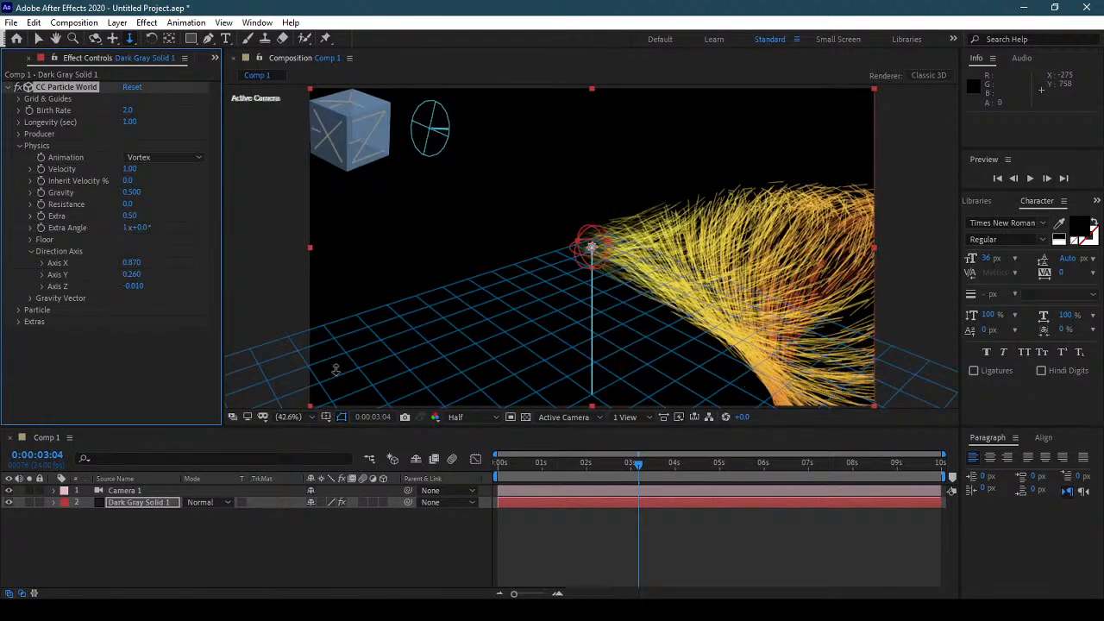
pyautogui.click(132, 86)
# Step: Try the Fire animation type and scrub the first second of the timeline to examine the flames
pyautogui.click(171, 157)
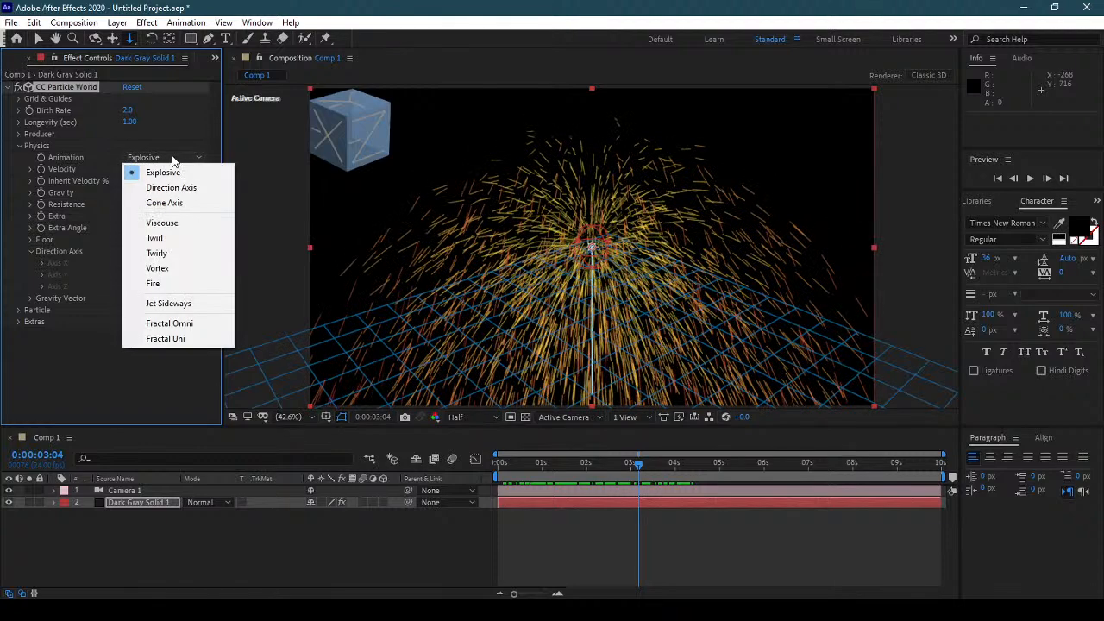
pyautogui.click(195, 285)
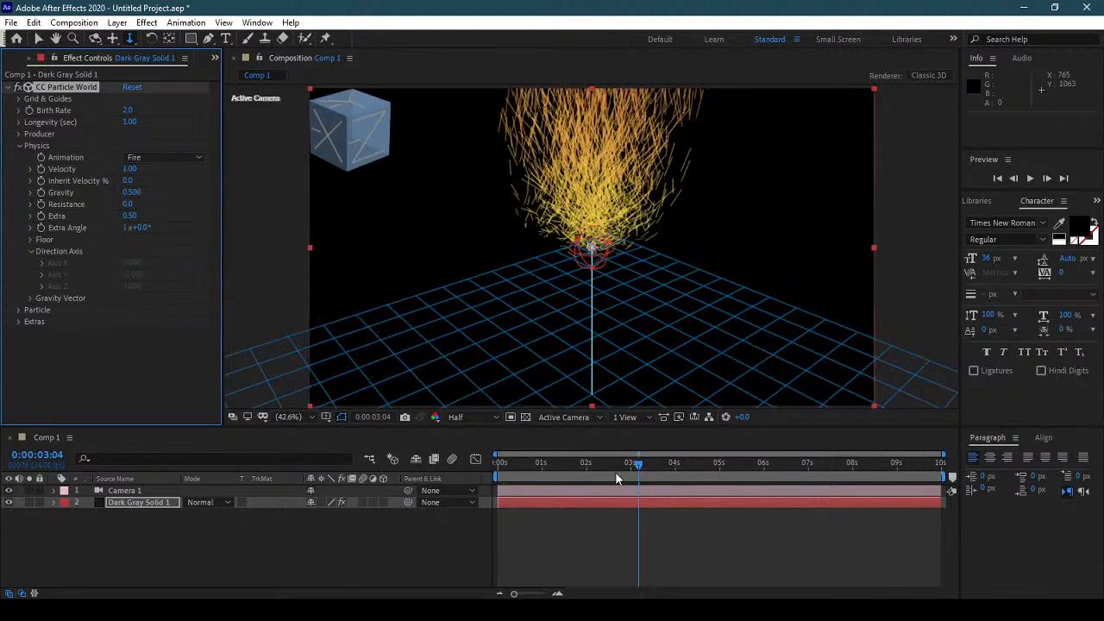
pyautogui.moveTo(537, 463); pyautogui.dragTo(505, 463)
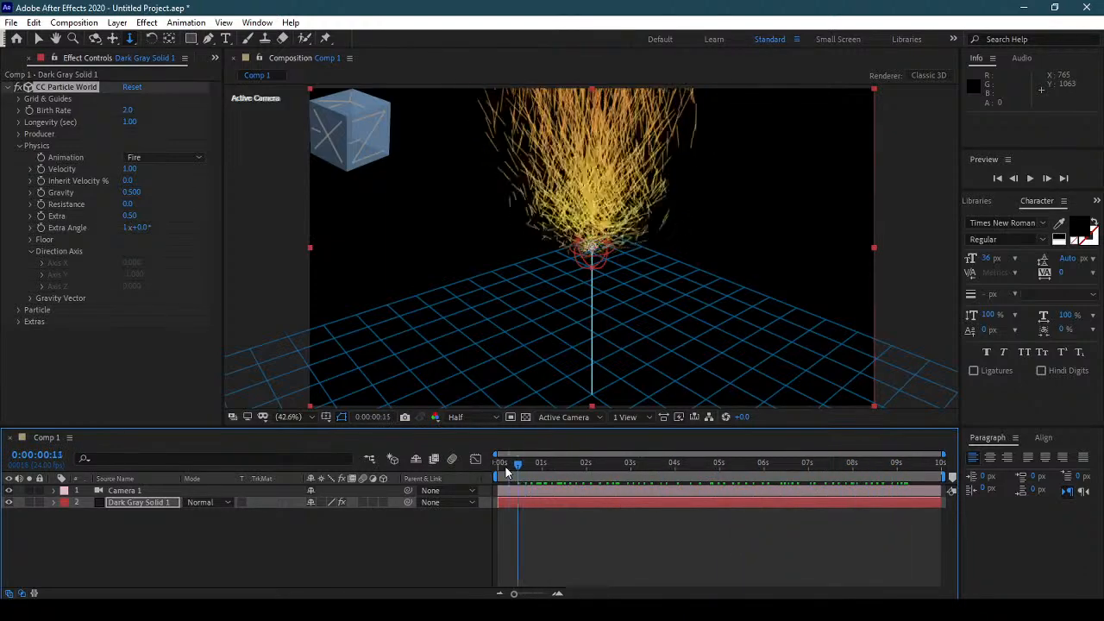
# Step: Try the Jet Sideways animation type and scrub the timeline to 0:00:07:04 to examine the particle motion
pyautogui.click(179, 159)
pyautogui.click(200, 304)
pyautogui.moveTo(523, 468); pyautogui.dragTo(816, 468)
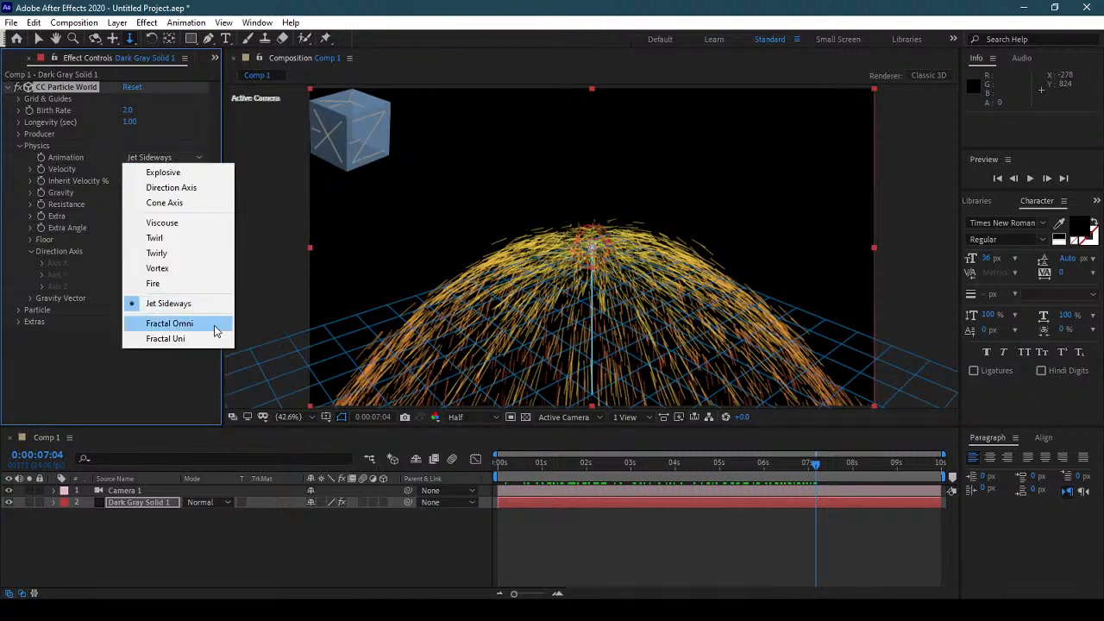
# Step: Try the Fractal Omni animation scrubbed to 0:00:05:09 and the Fractal Uni animation scrubbed to 0:00:04:19
pyautogui.click(191, 325)
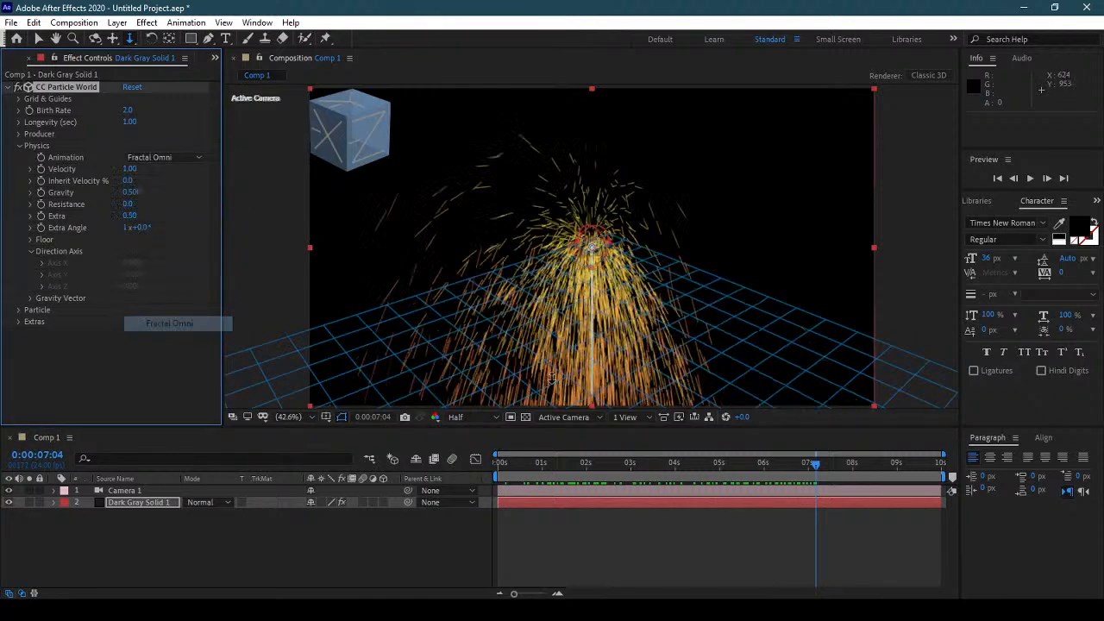
pyautogui.moveTo(515, 468); pyautogui.dragTo(735, 473)
pyautogui.click(164, 157)
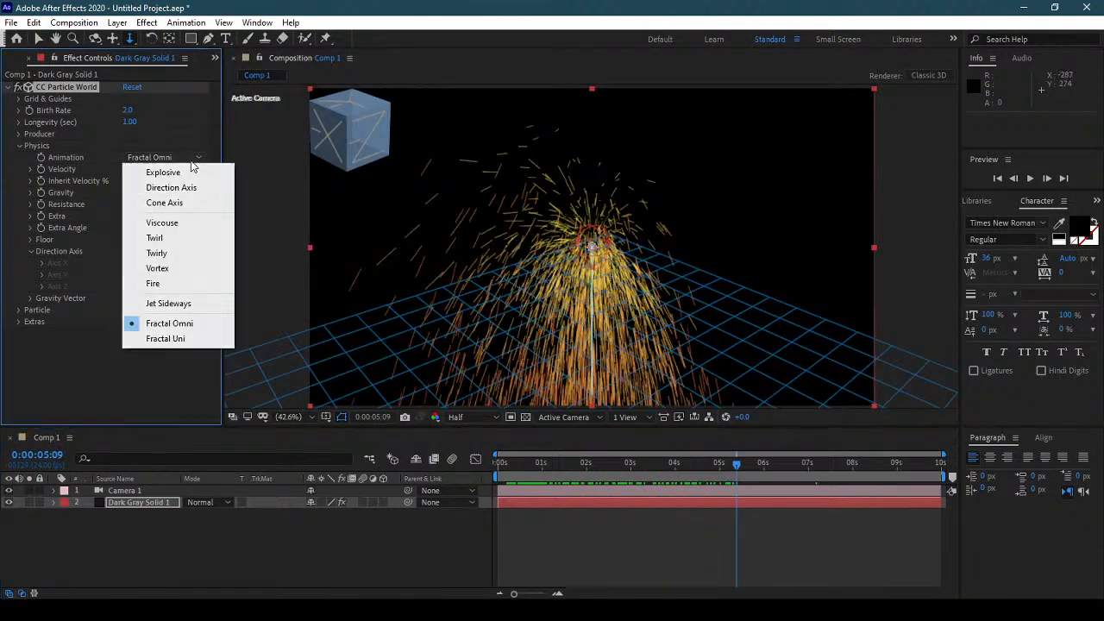
pyautogui.click(211, 345)
pyautogui.moveTo(627, 465); pyautogui.dragTo(709, 468)
# Step: Compare Fractal Omni with Fractal Uni again, scrubbing to 0:00:04:10 and 0:00:03:04 respectively
pyautogui.click(168, 157)
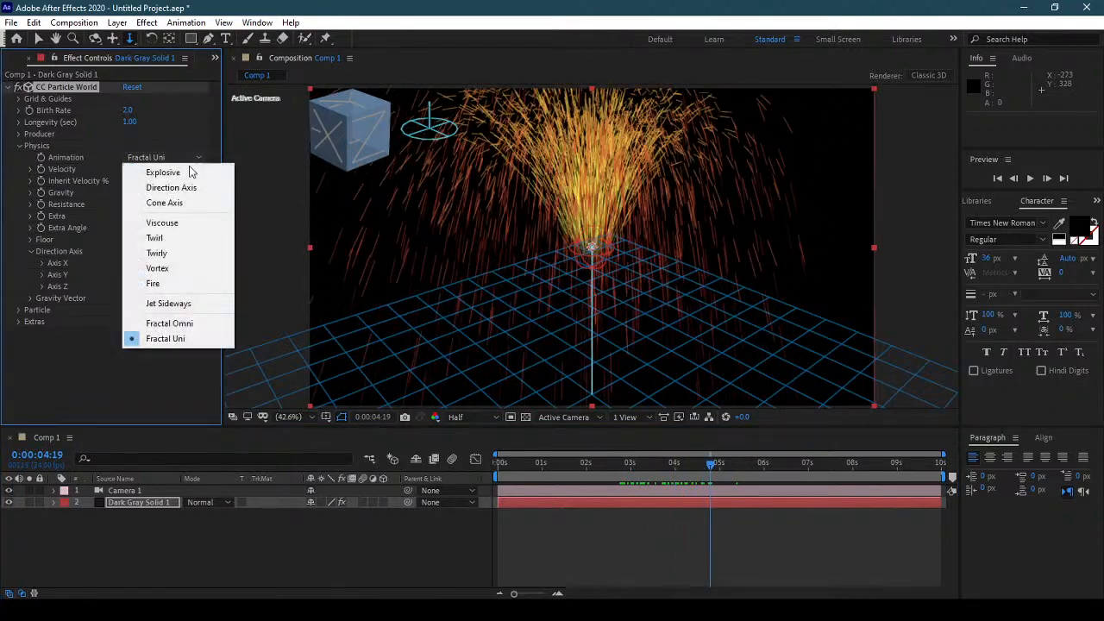
pyautogui.click(197, 322)
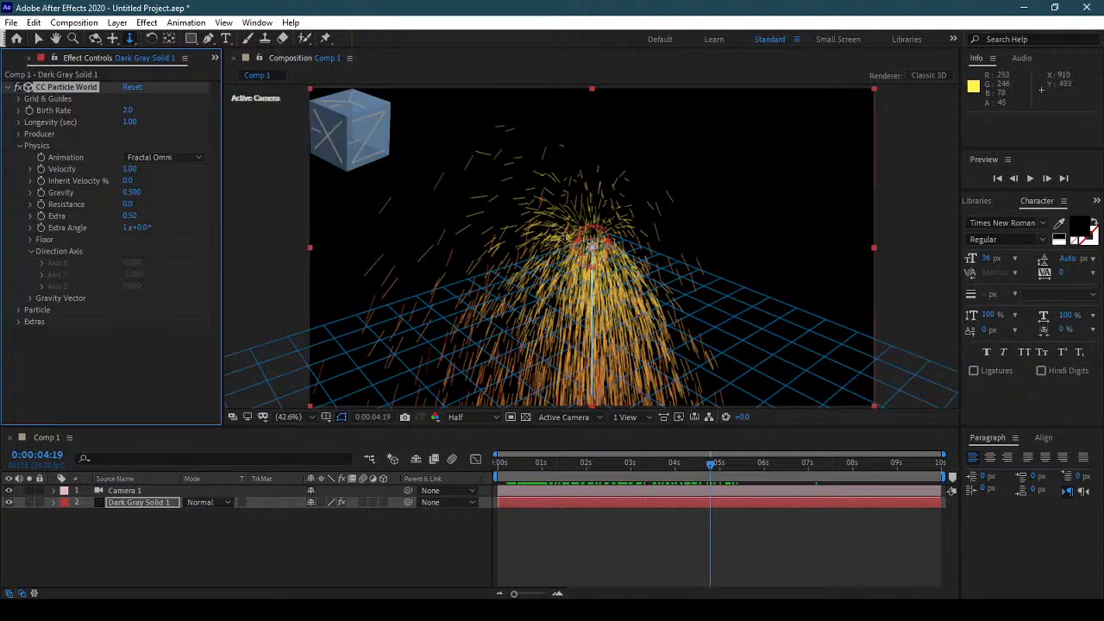
pyautogui.moveTo(606, 470); pyautogui.dragTo(695, 470)
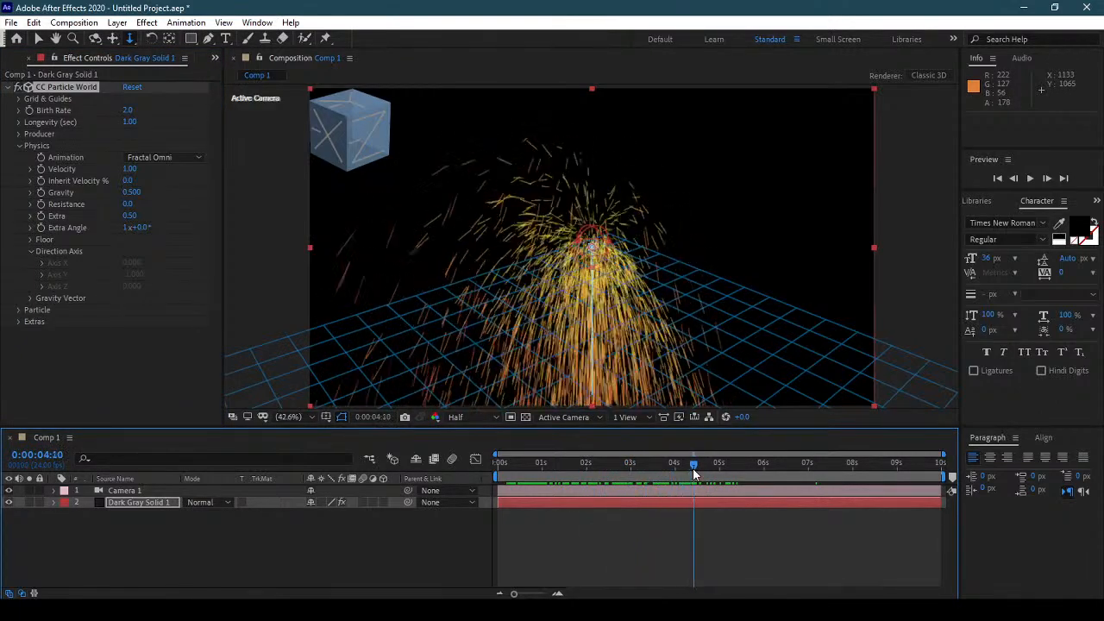
pyautogui.click(150, 159)
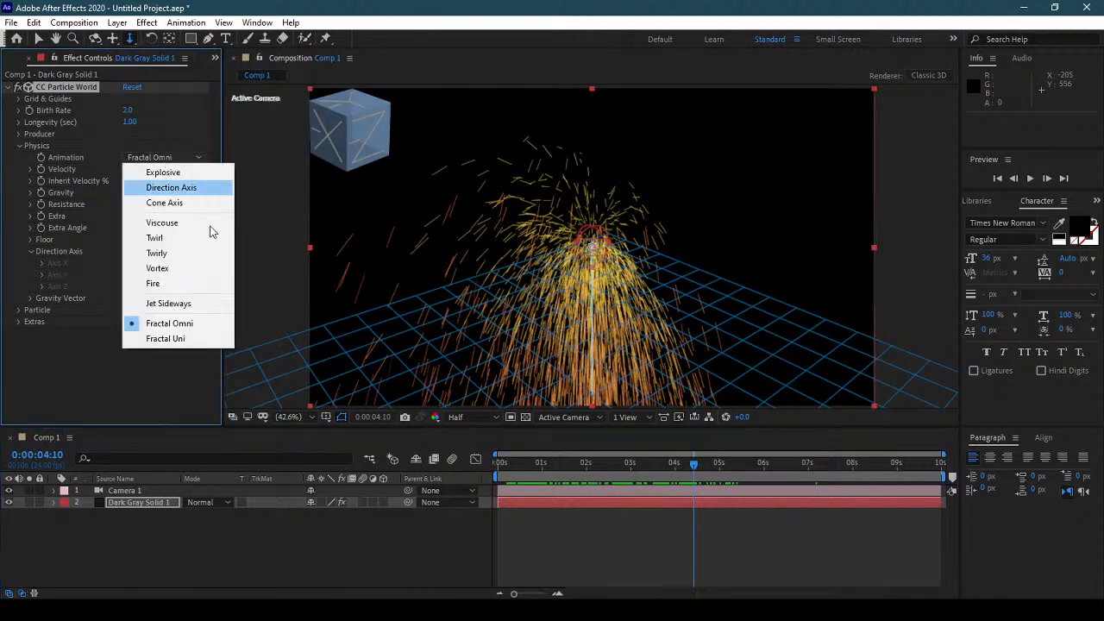
pyautogui.click(188, 340)
pyautogui.moveTo(697, 467); pyautogui.dragTo(638, 467)
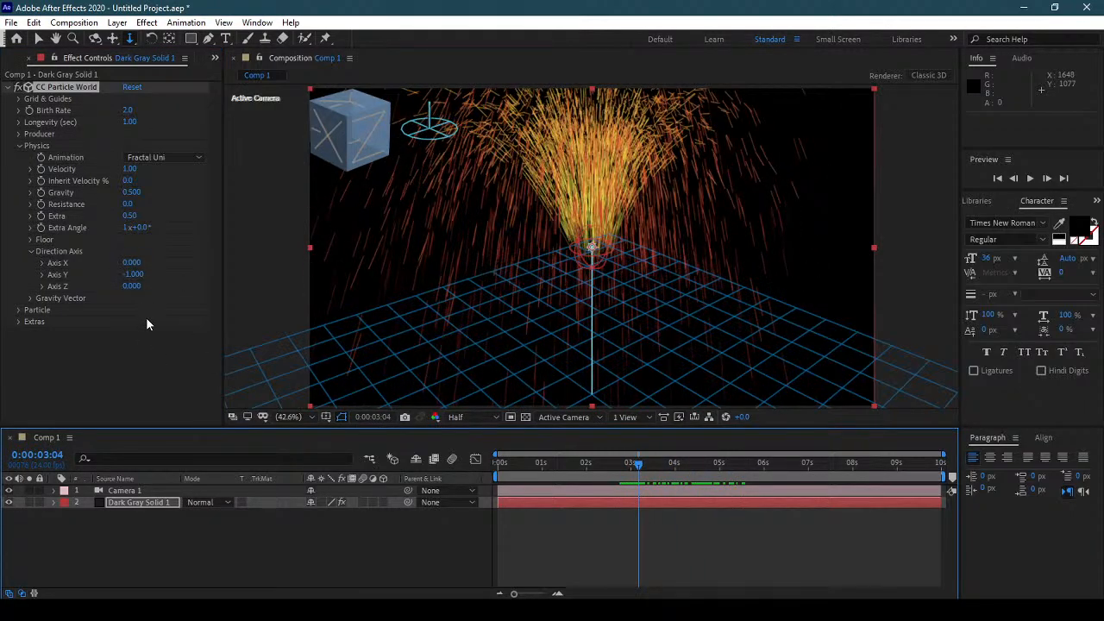
# Step: Reset CC Particle World to its default Explosive animation and preview it from the start of the timeline
pyautogui.click(136, 88)
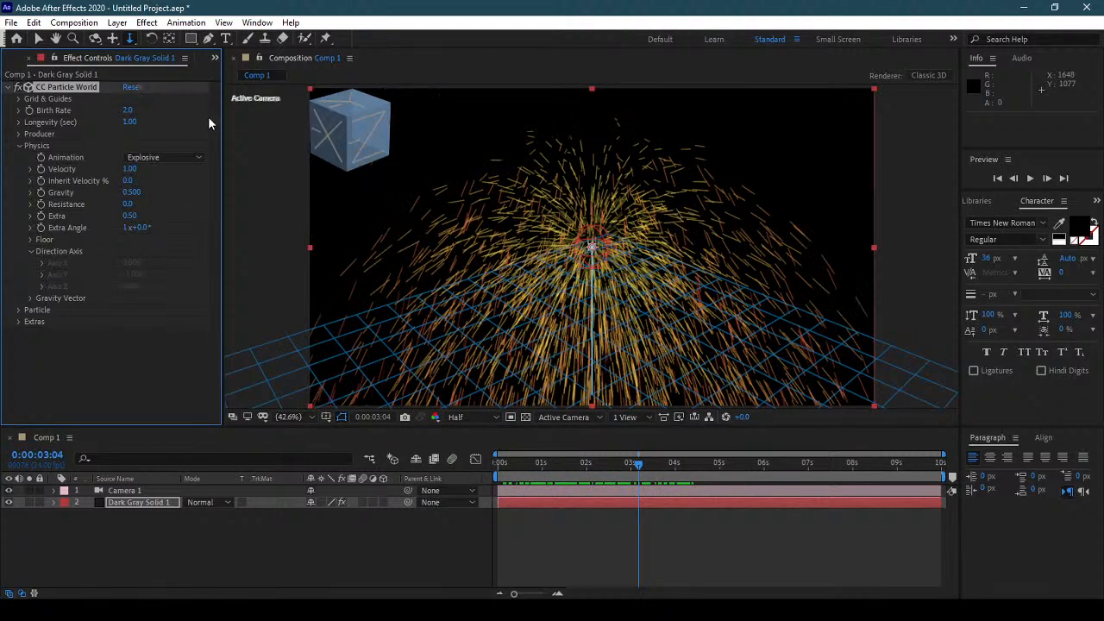
pyautogui.click(30, 250)
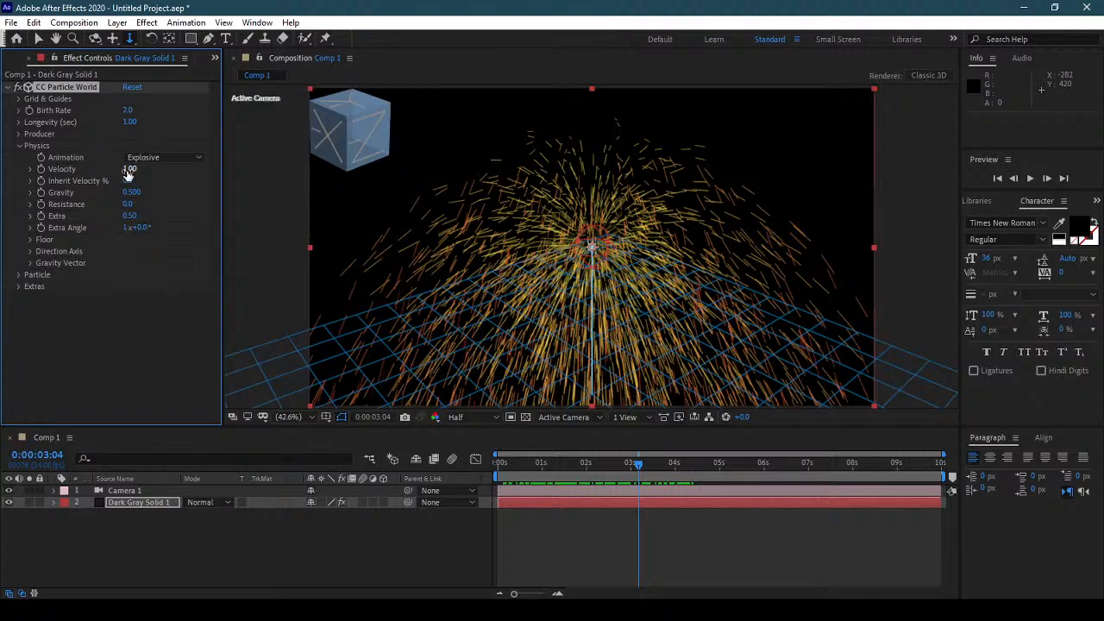
pyautogui.moveTo(593, 467); pyautogui.dragTo(483, 464)
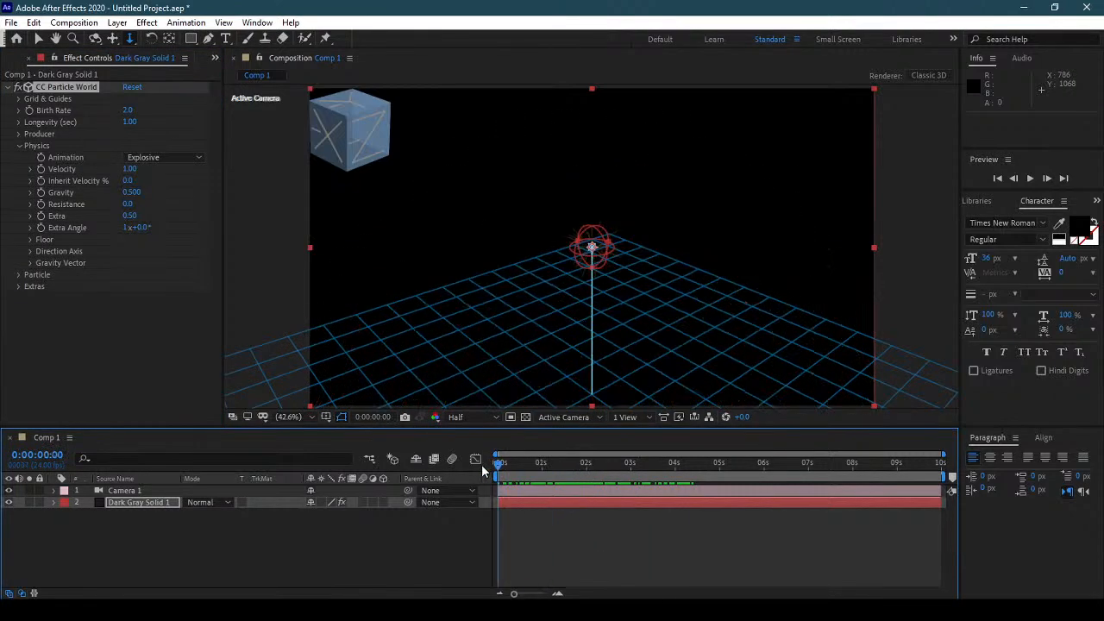
pyautogui.press('space')
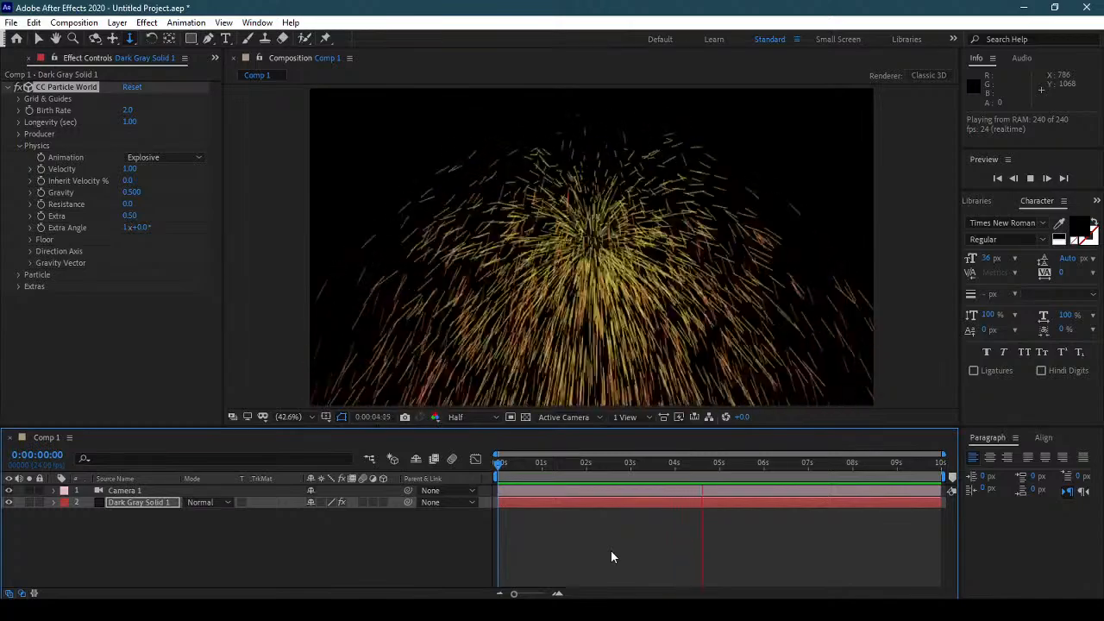
pyautogui.press('space')
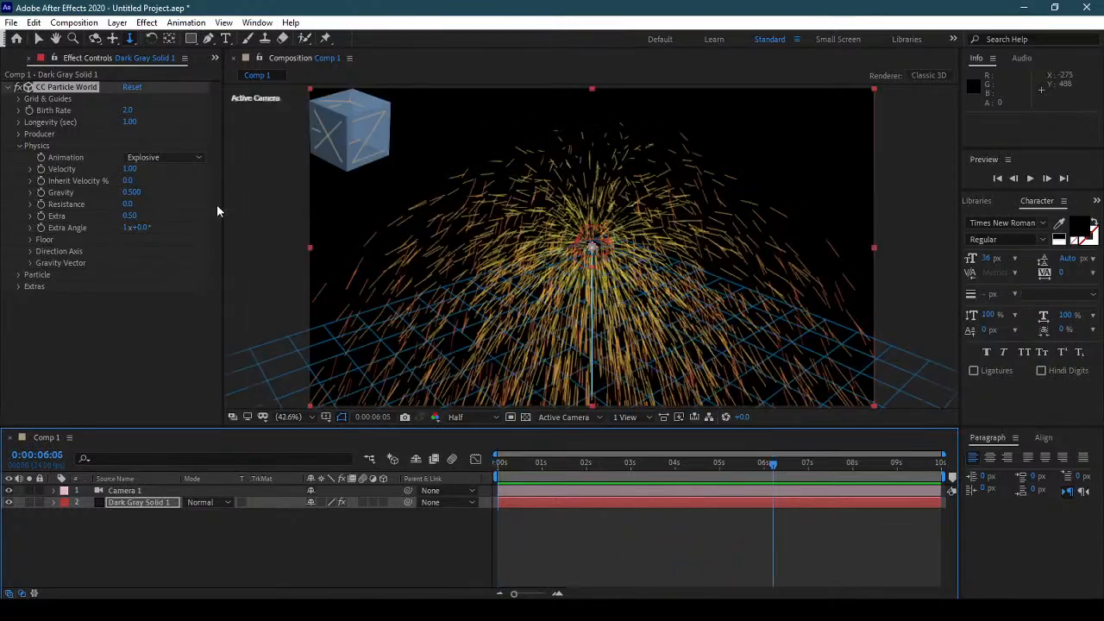
# Step: Set the Physics Velocity to 0.10 and preview the animation from the start of the timeline
pyautogui.write('0.1')
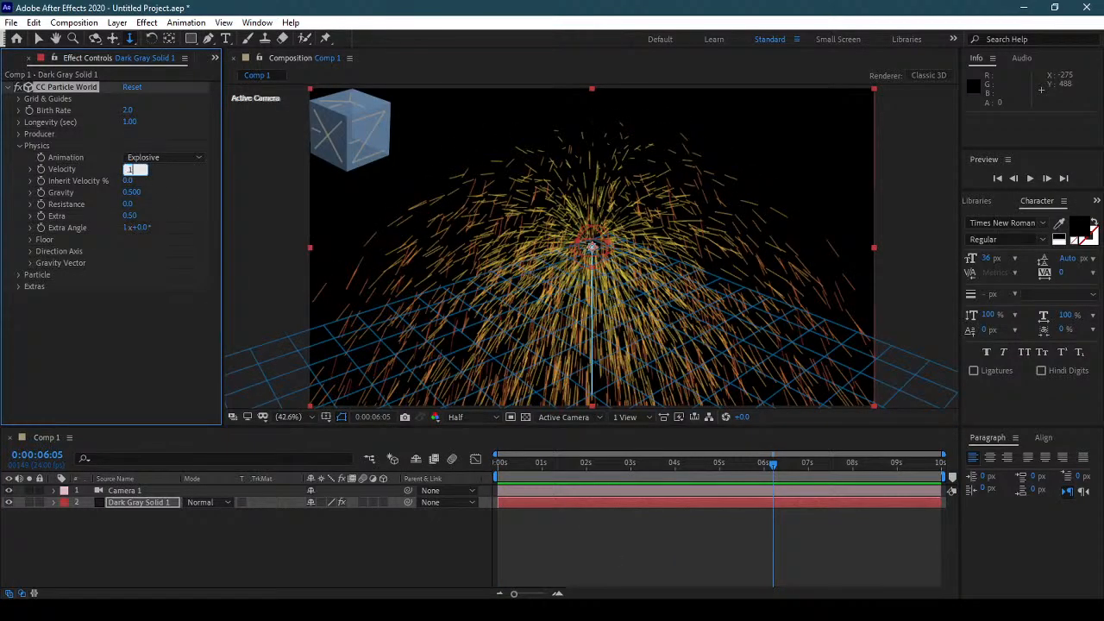
pyautogui.press('Return')
pyautogui.moveTo(516, 465); pyautogui.dragTo(481, 485)
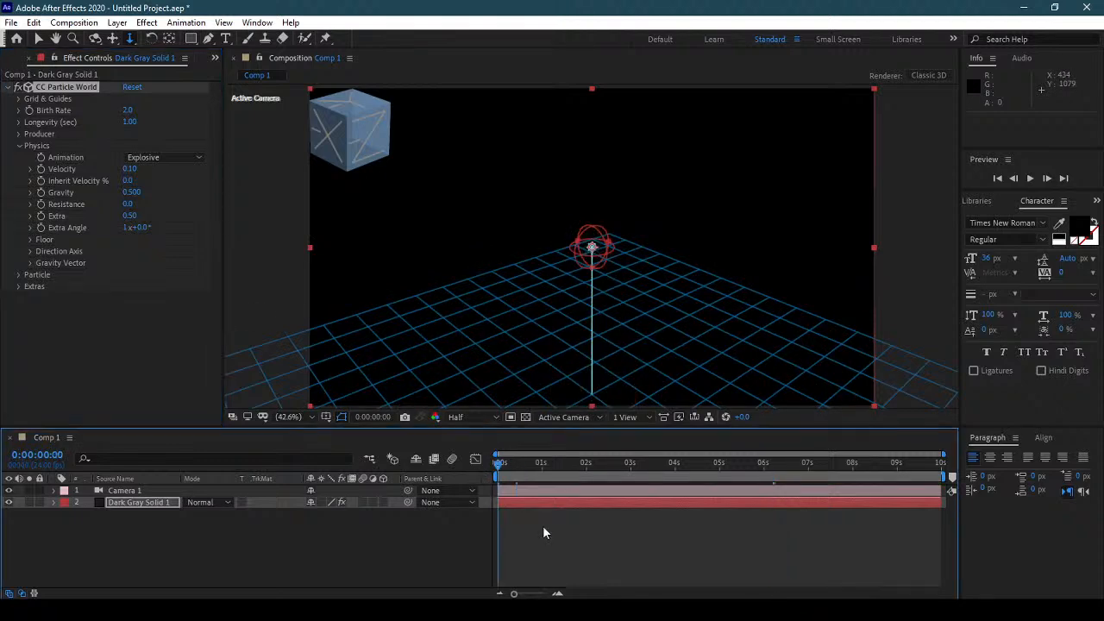
pyautogui.press('space')
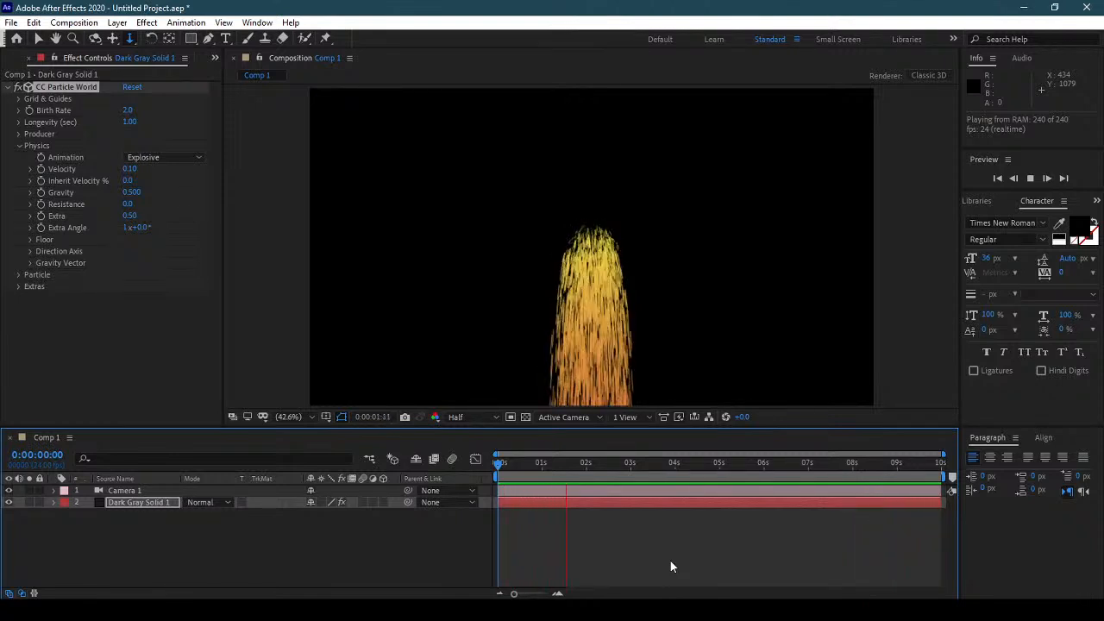
pyautogui.press('space')
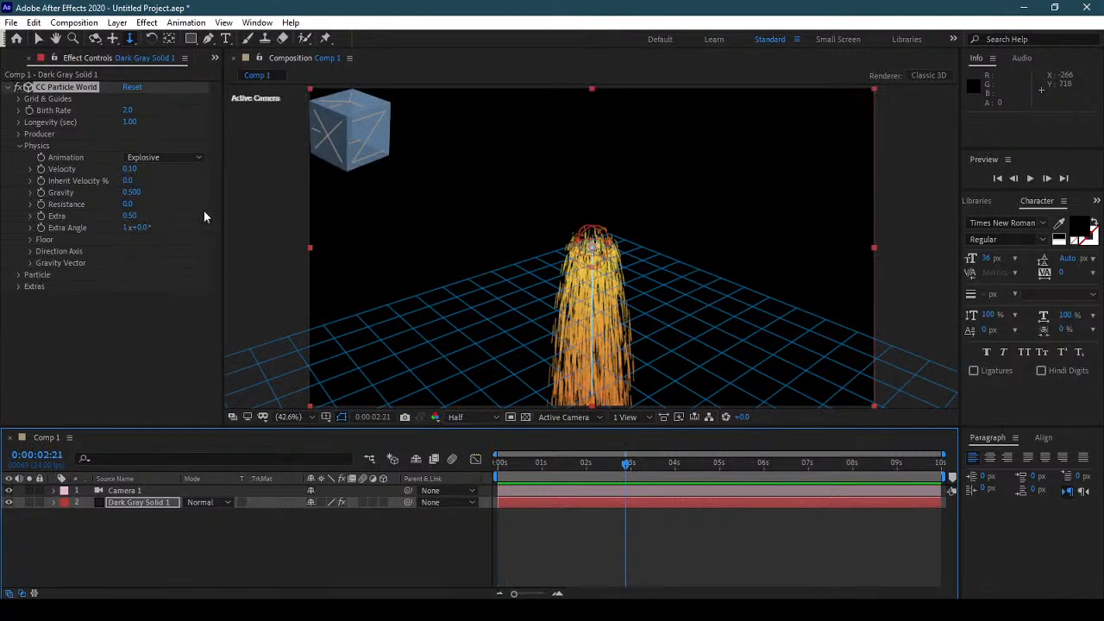
# Step: Set the Physics Velocity to 1.00
pyautogui.click(129, 169)
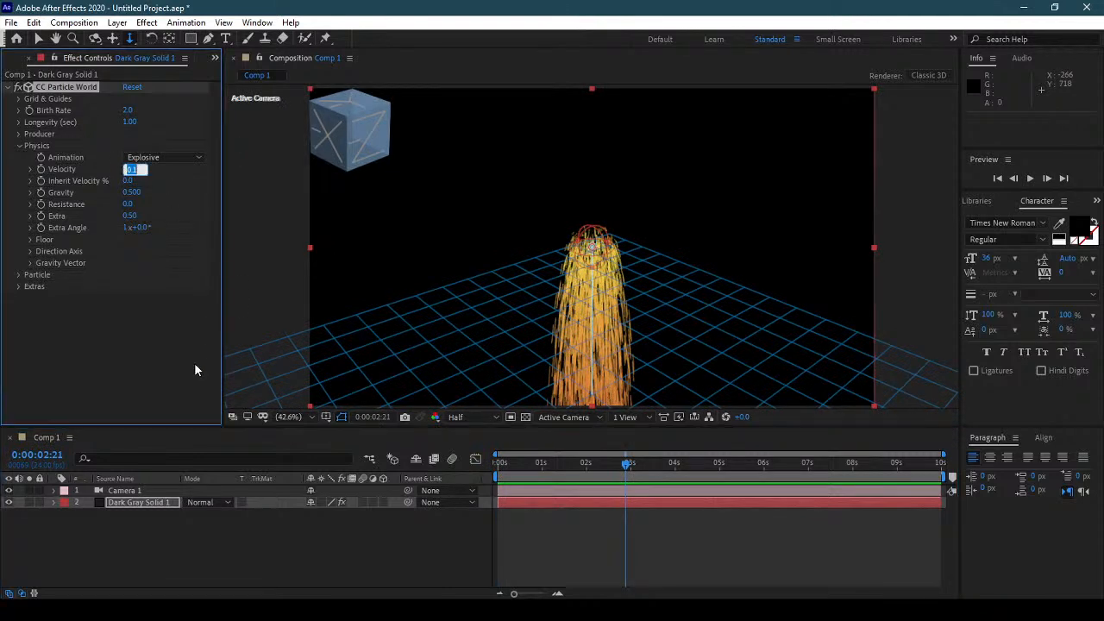
pyautogui.write('1')
pyautogui.press('Return')
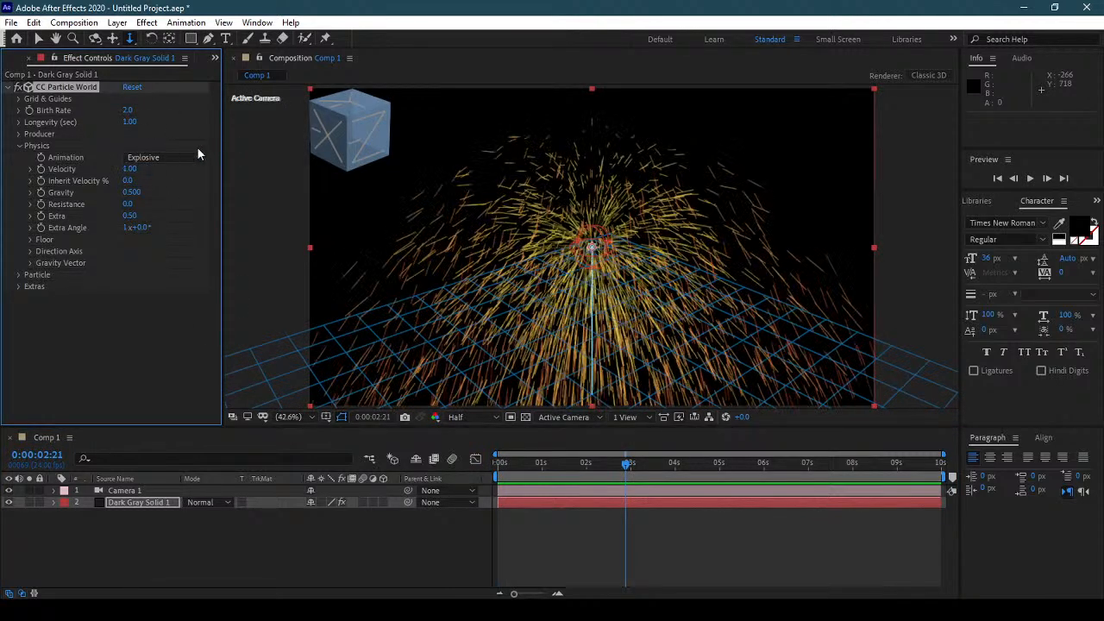
# Step: Set the Physics Velocity to 5.00 and preview the particle animation from the start of the timeline
pyautogui.write('5')
pyautogui.press('Return')
pyautogui.moveTo(528, 470); pyautogui.dragTo(475, 460)
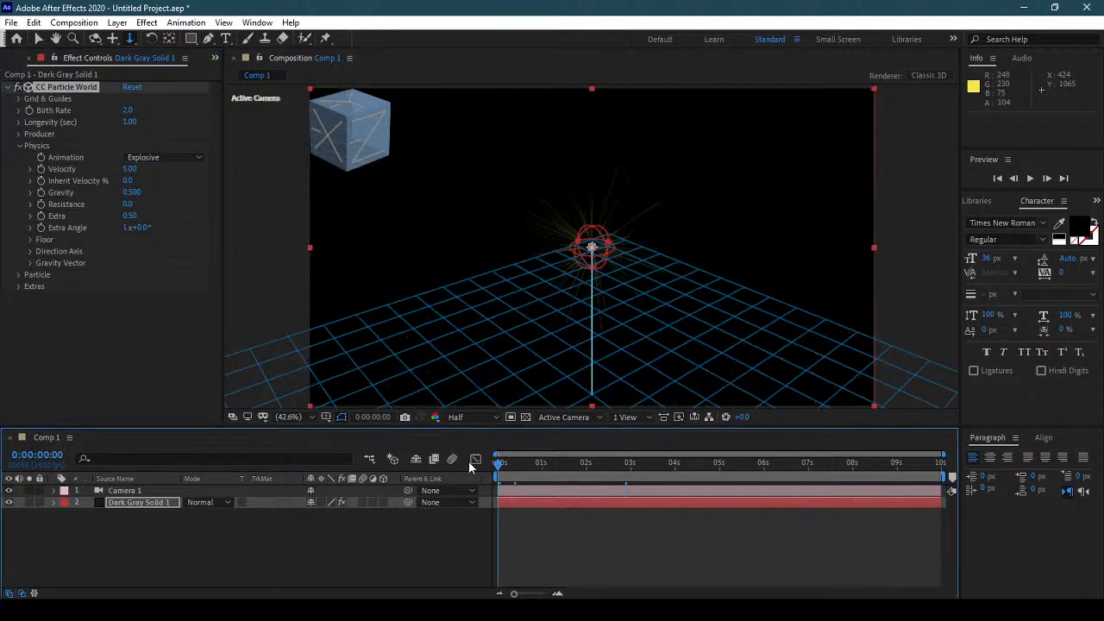
pyautogui.press('space')
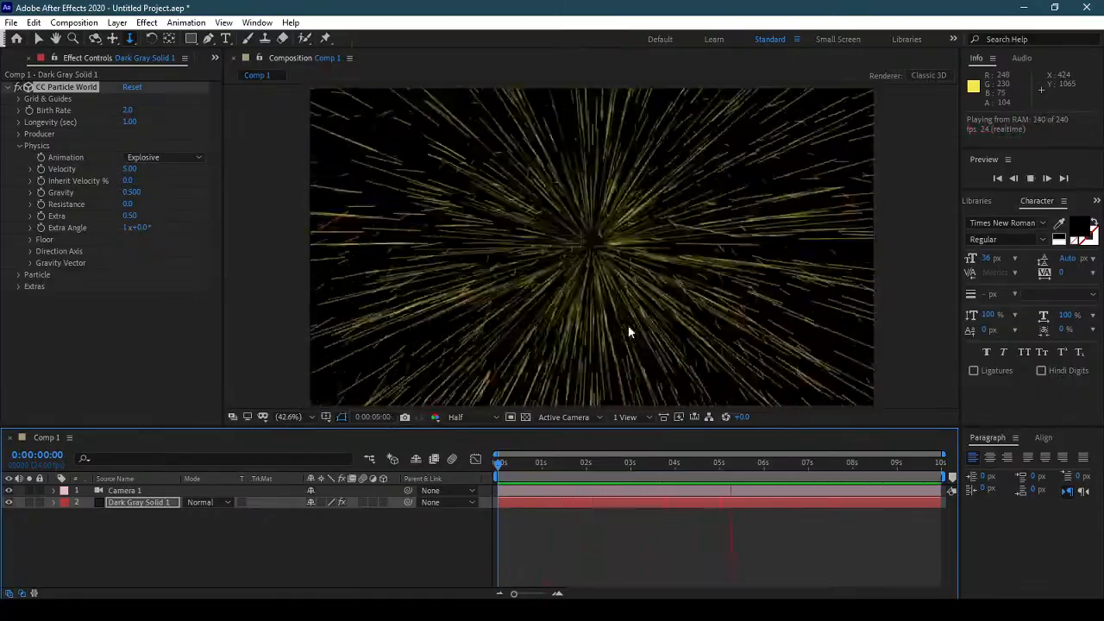
pyautogui.press('space')
# Step: Reset CC Particle World, set the Velocity to 3.00 and preview the animation from the start
pyautogui.click(136, 82)
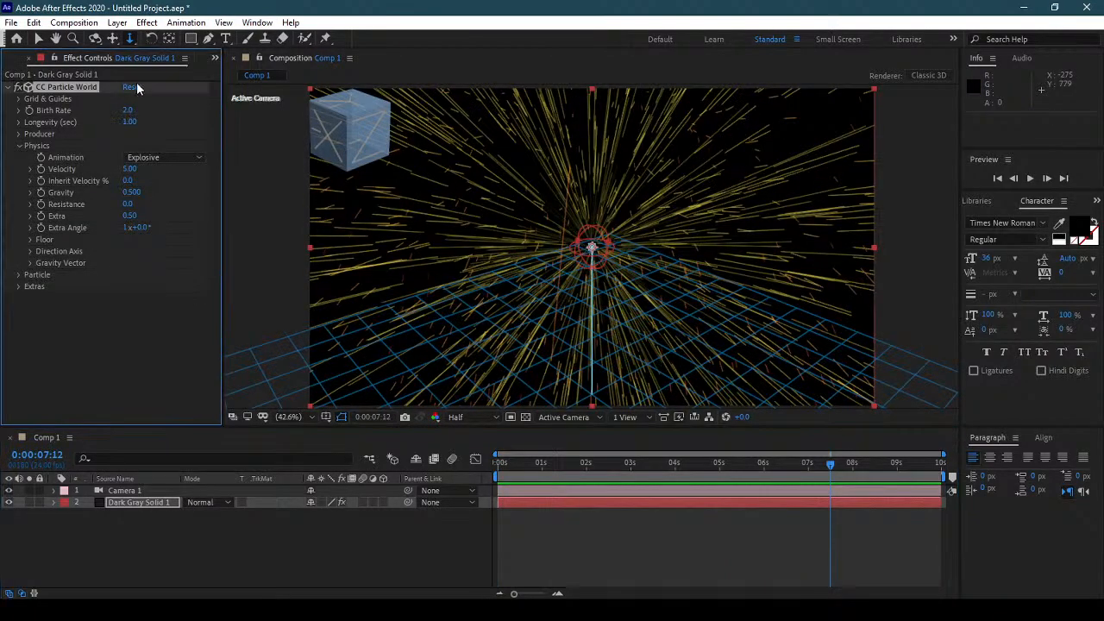
pyautogui.click(135, 86)
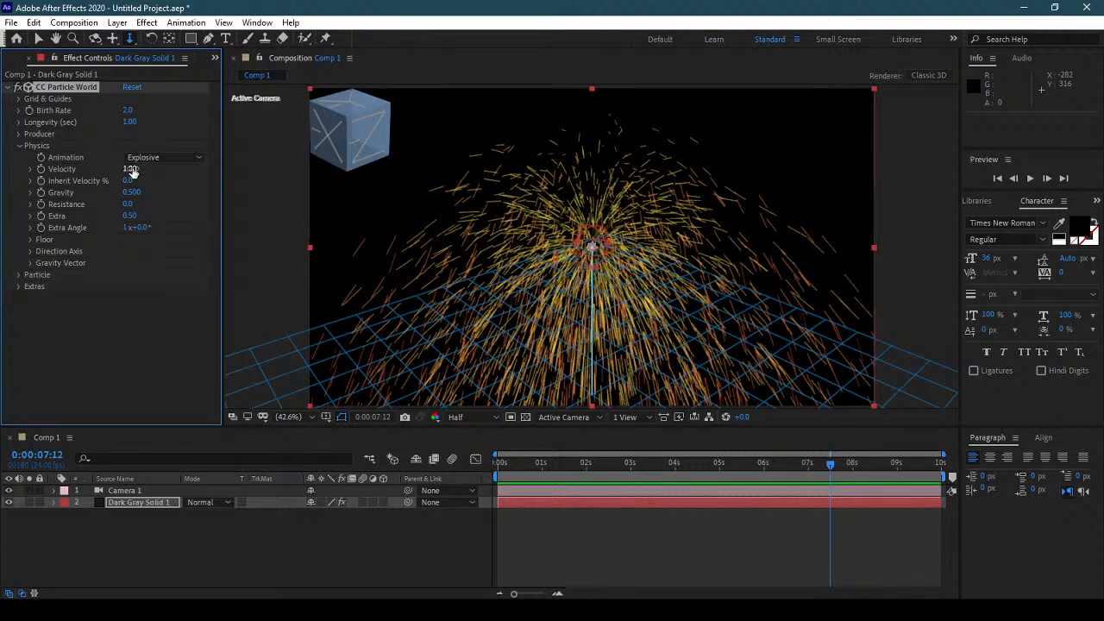
pyautogui.write('3')
pyautogui.press('Return')
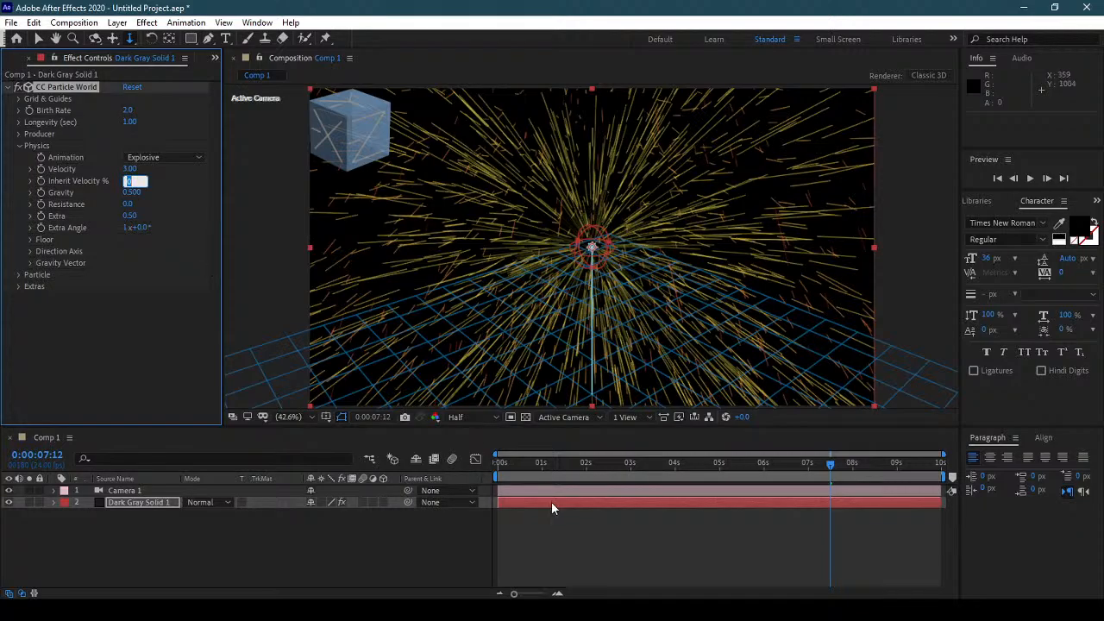
pyautogui.click(498, 463)
pyautogui.press('space')
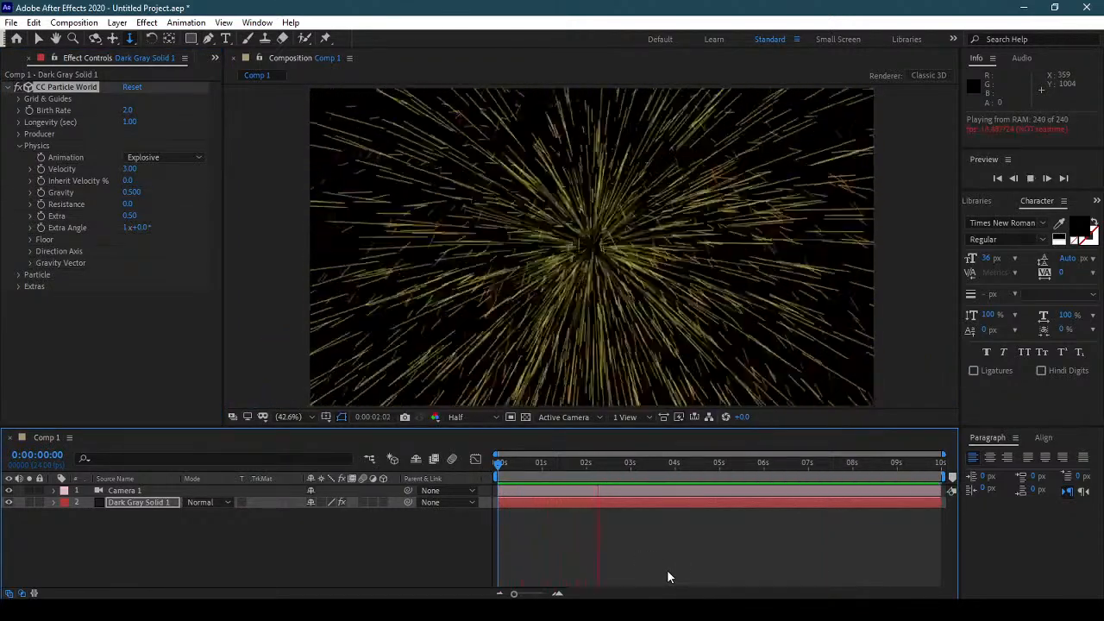
pyautogui.press('space')
# Step: Set Inherit Velocity % to 3.0 and preview the animation from the start of the timeline
pyautogui.click(131, 181)
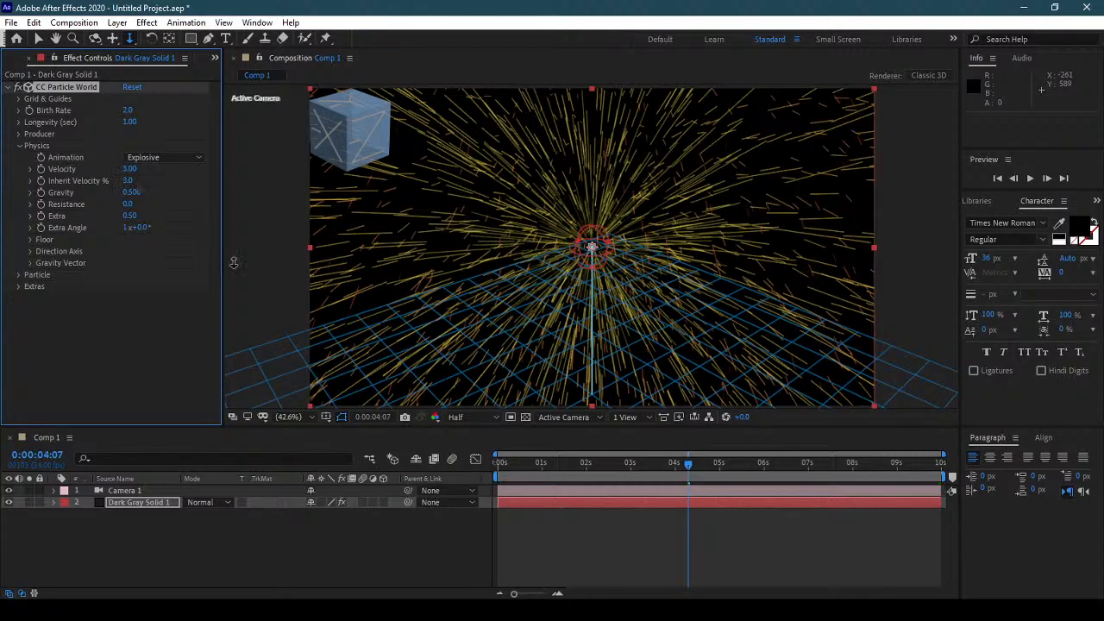
pyautogui.click(488, 463)
pyautogui.press('space')
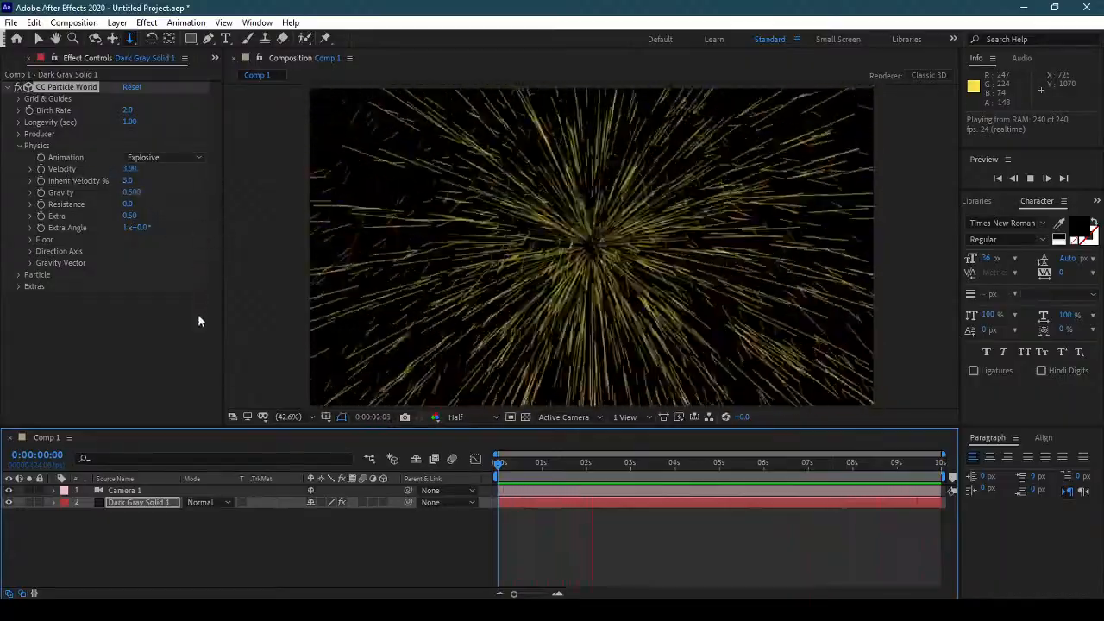
pyautogui.press('space')
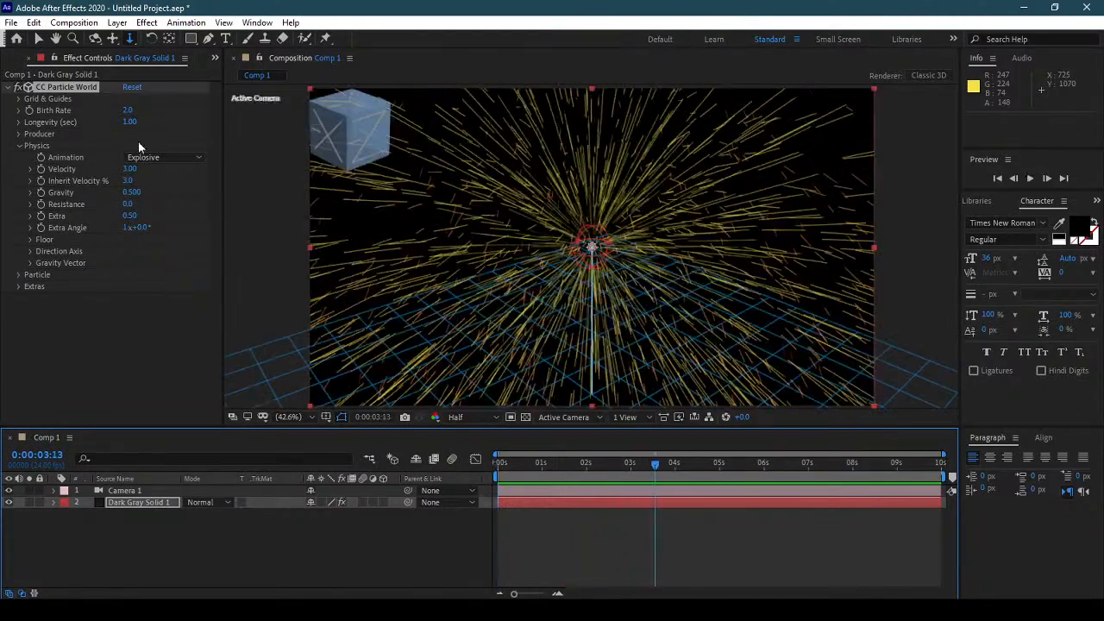
# Step: Reset CC Particle World to its defaults and preview its default gravity from the start of the timeline
pyautogui.click(132, 88)
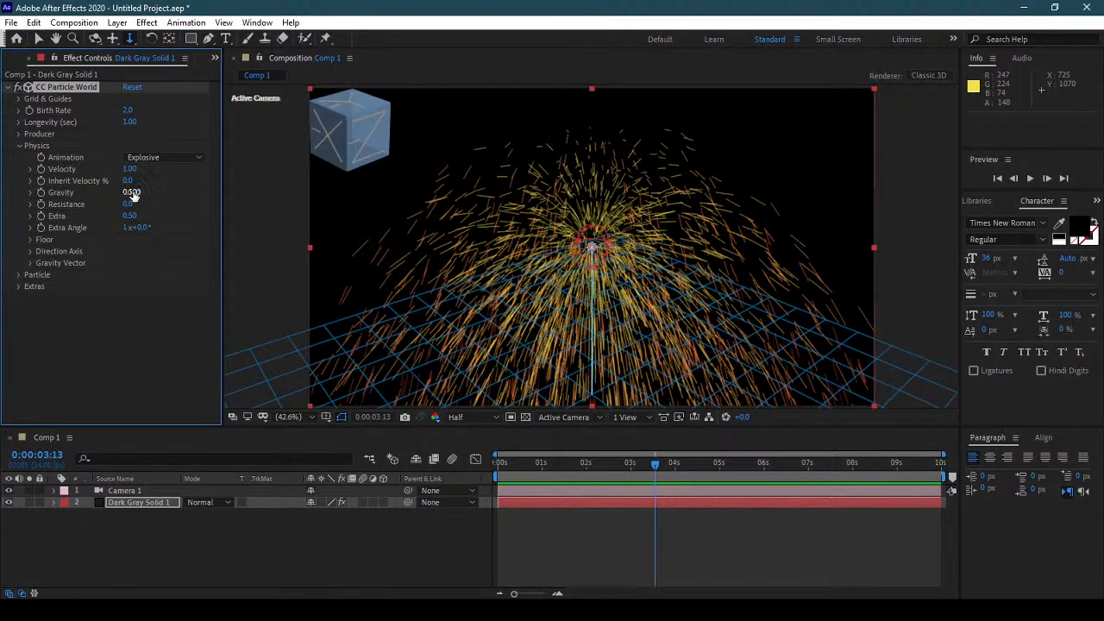
pyautogui.moveTo(529, 464); pyautogui.dragTo(486, 468)
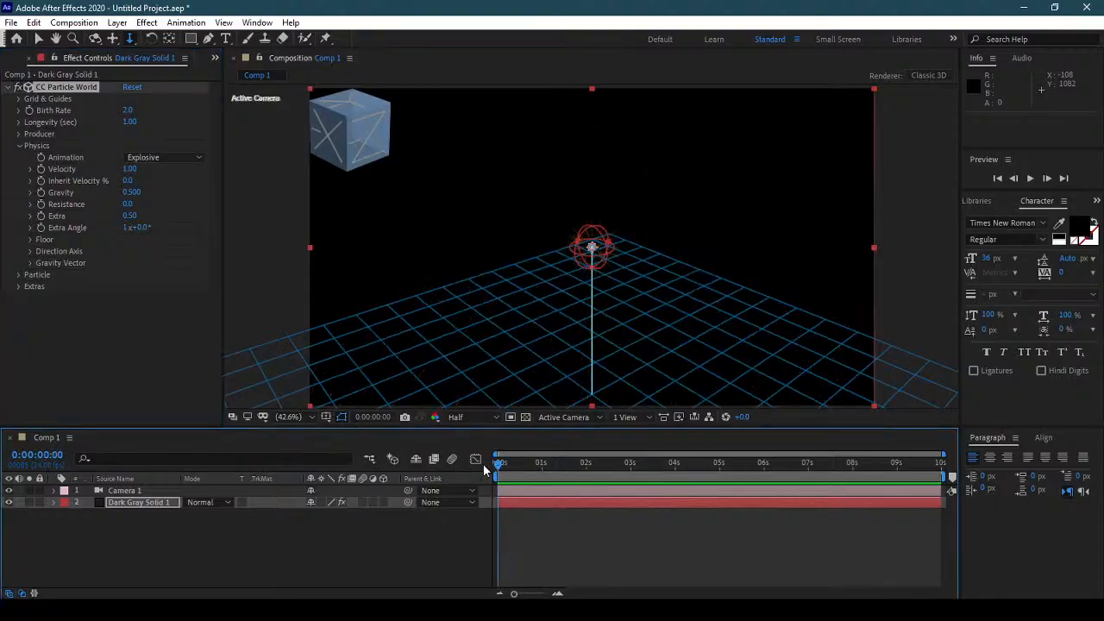
pyautogui.press('space')
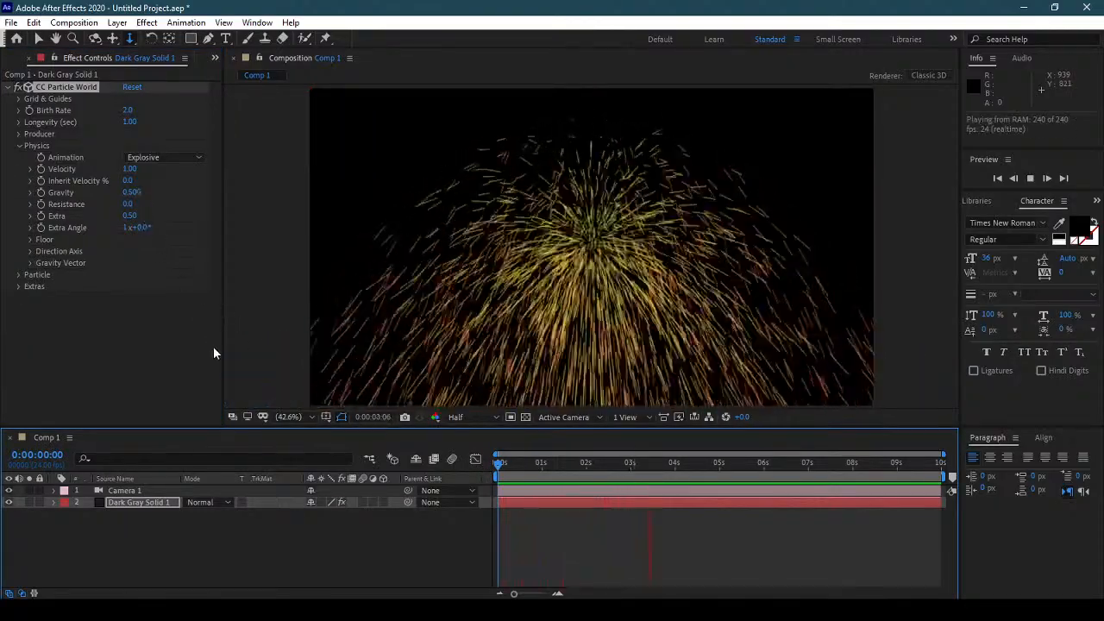
pyautogui.press('space')
# Step: Set the Physics Gravity to 0.100 and preview the animation from the start of the timeline
pyautogui.click(131, 192)
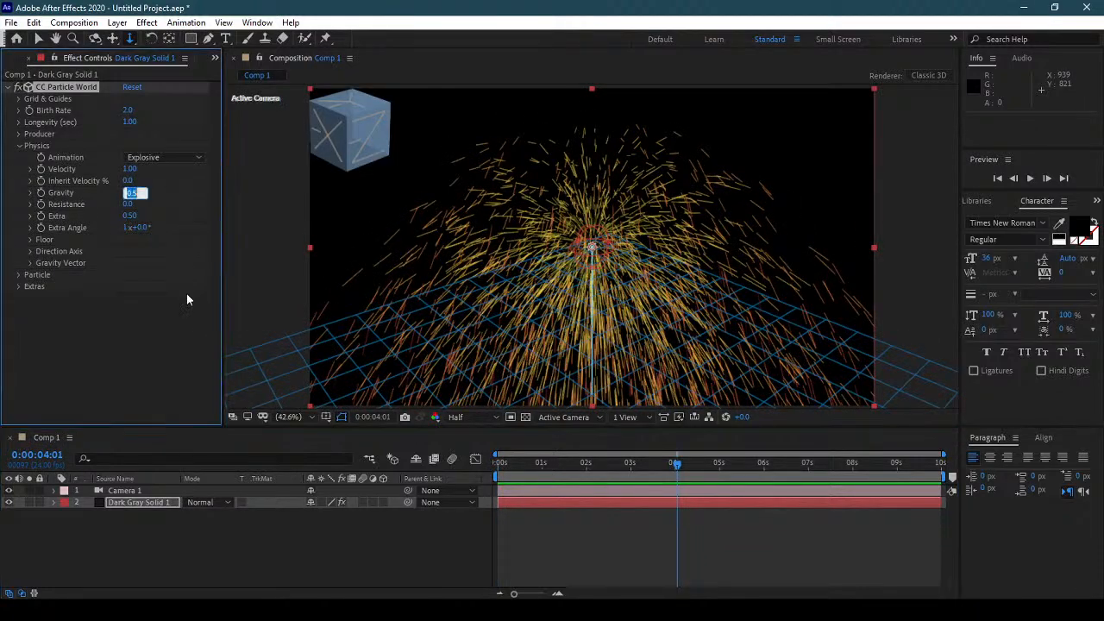
pyautogui.write('0.1')
pyautogui.press('Return')
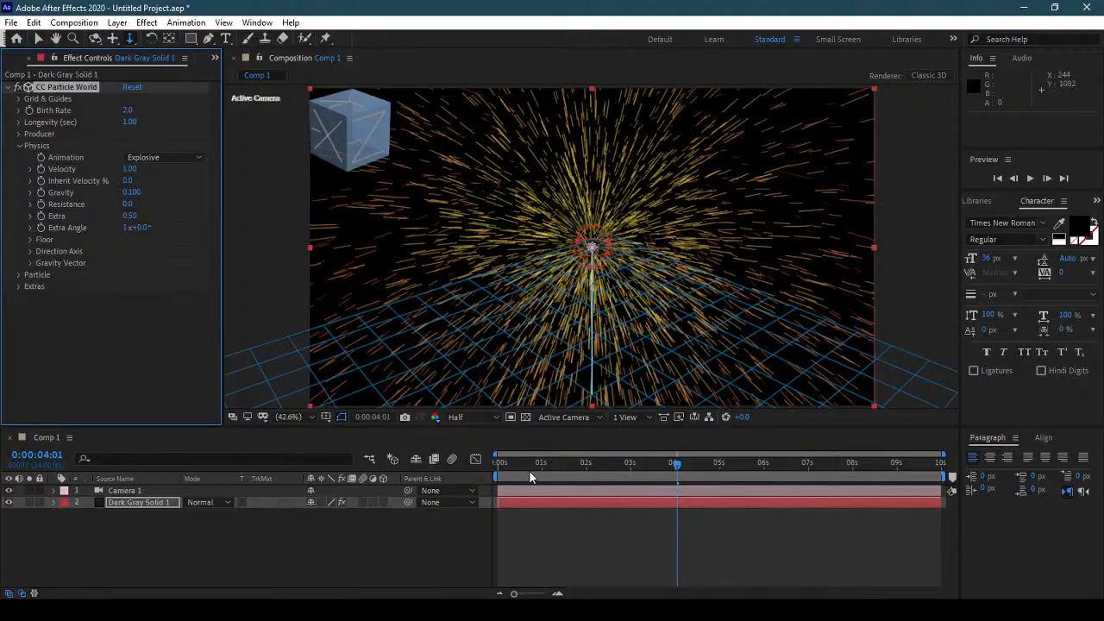
pyautogui.press('Home')
pyautogui.press('space')
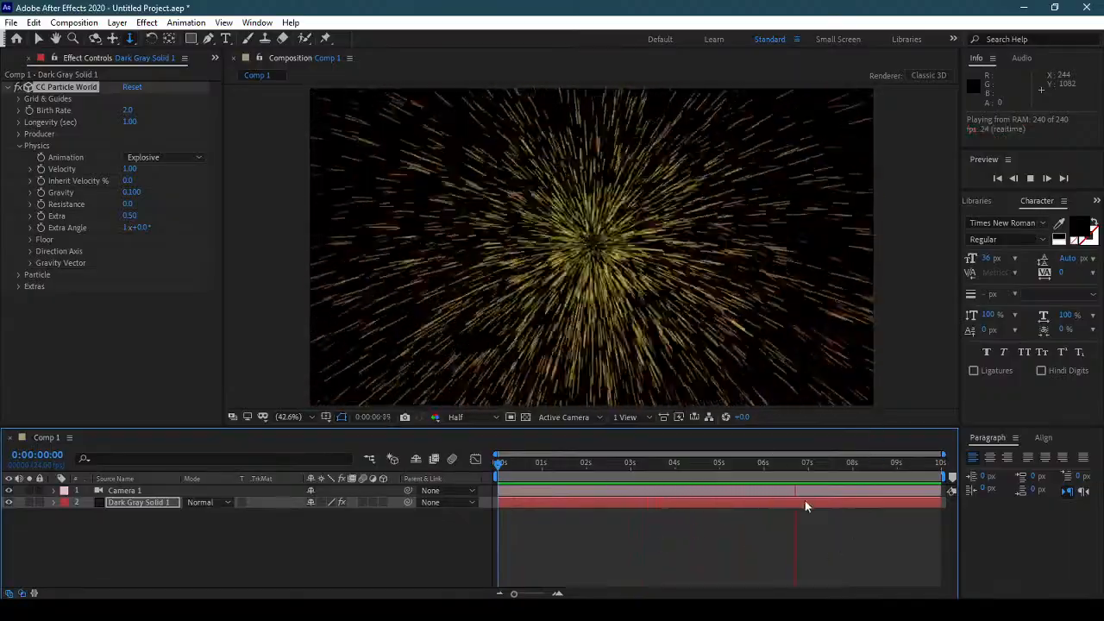
pyautogui.press('space')
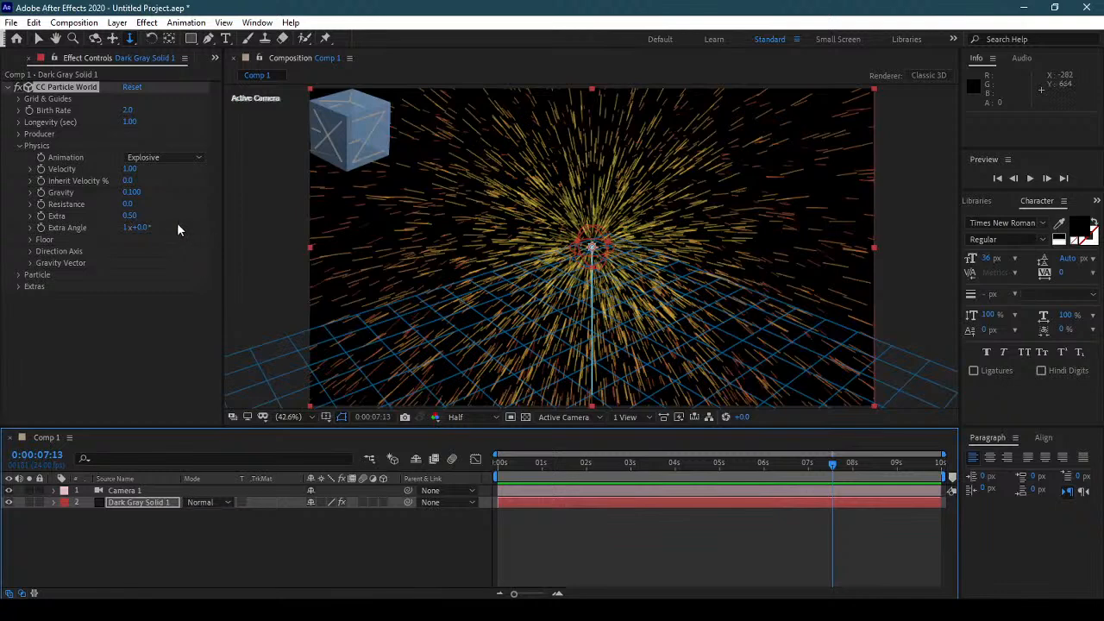
# Step: Set the Physics Gravity to 3.000 and preview the animation from the start of the timeline
pyautogui.click(131, 193)
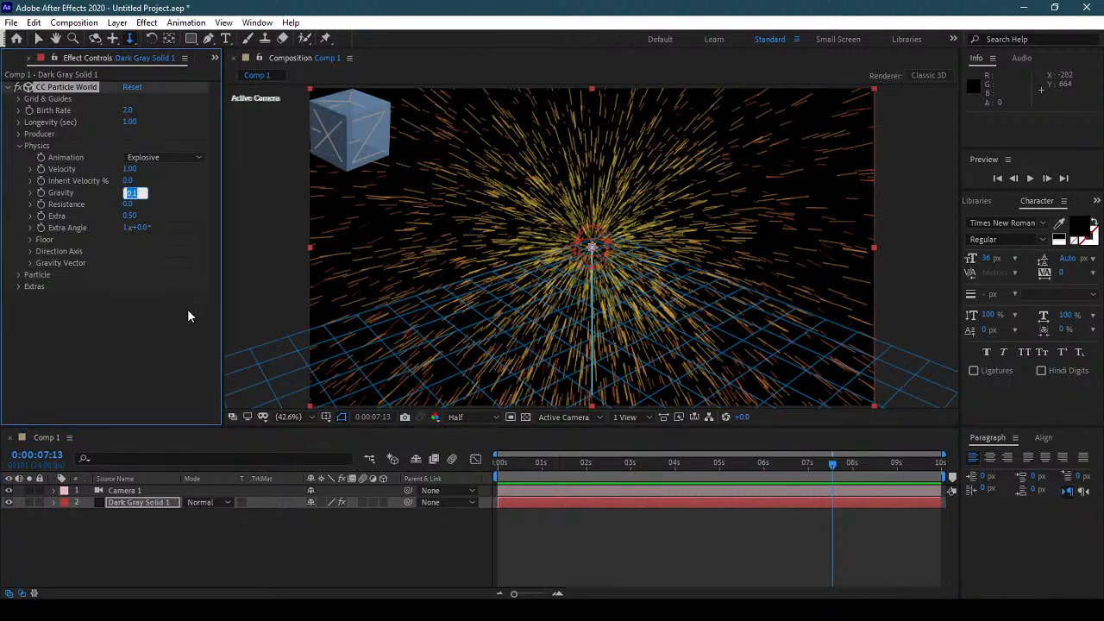
pyautogui.write('3')
pyautogui.press('Return')
pyautogui.press('Home')
pyautogui.press('space')
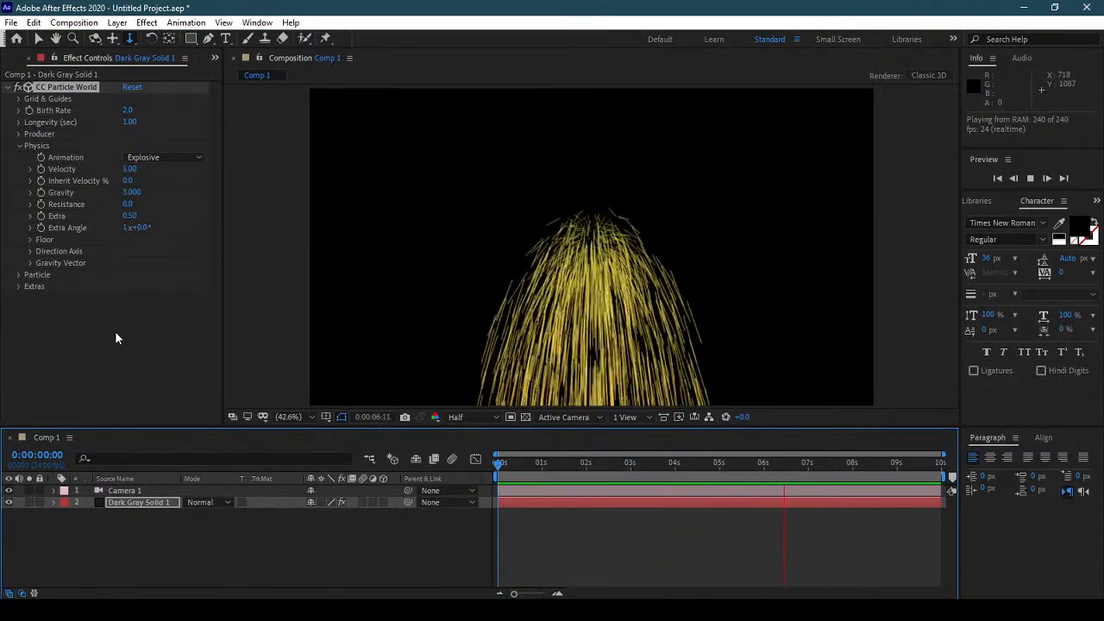
pyautogui.press('space')
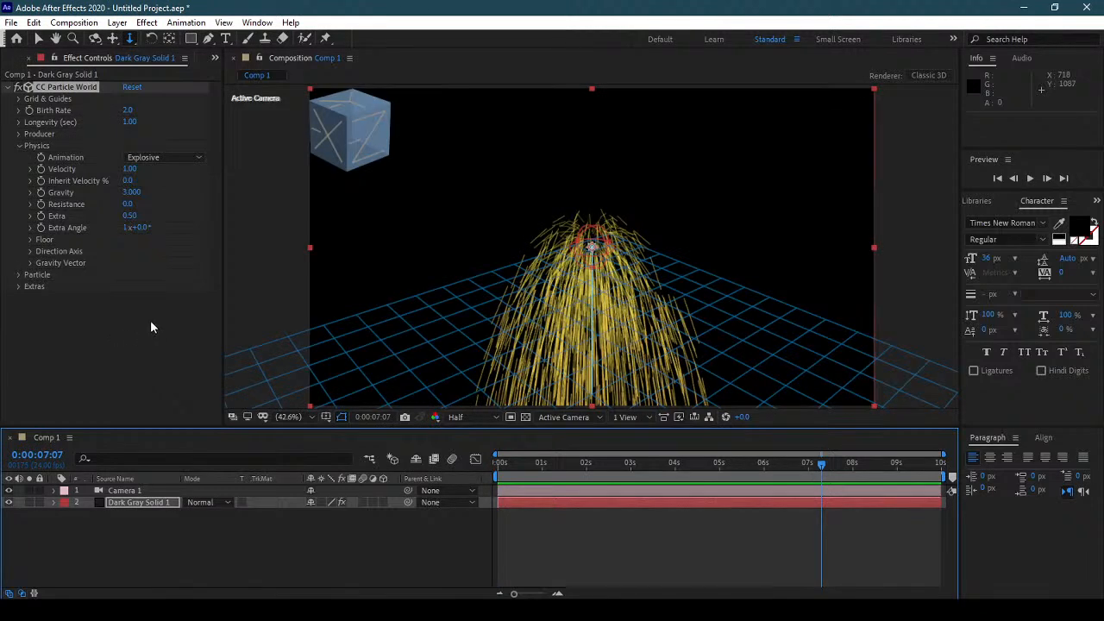
# Step: Set the Velocity to 5.00 and the Gravity to 11.690, and preview the animation from the start
pyautogui.click(130, 168)
pyautogui.write('5')
pyautogui.press('Return')
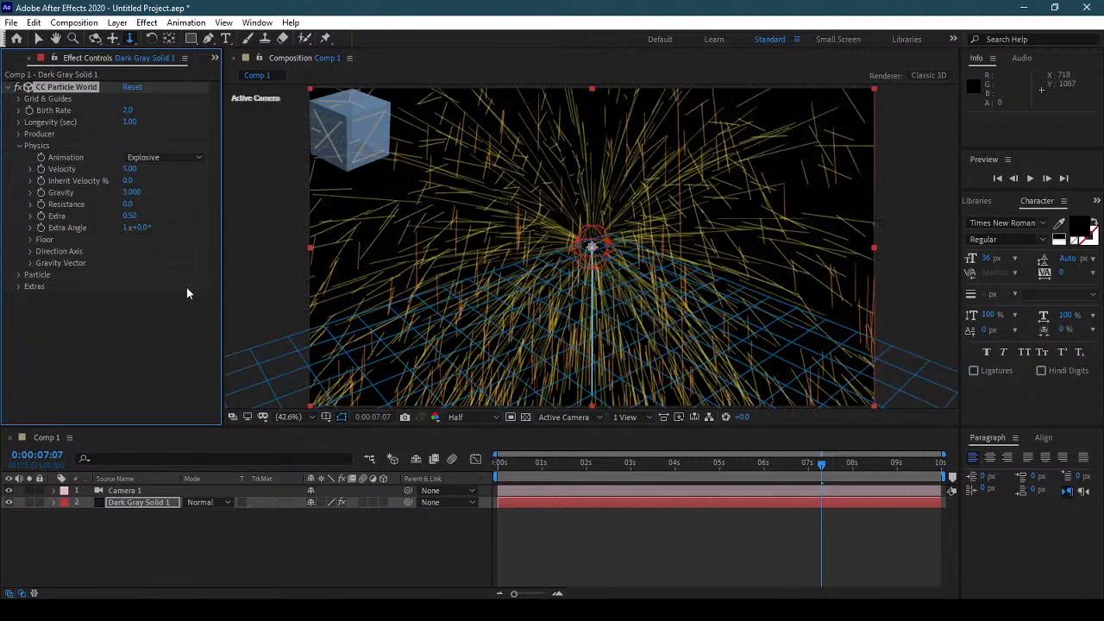
pyautogui.moveTo(133, 194); pyautogui.dragTo(776, 253)
pyautogui.moveTo(515, 464); pyautogui.dragTo(466, 464)
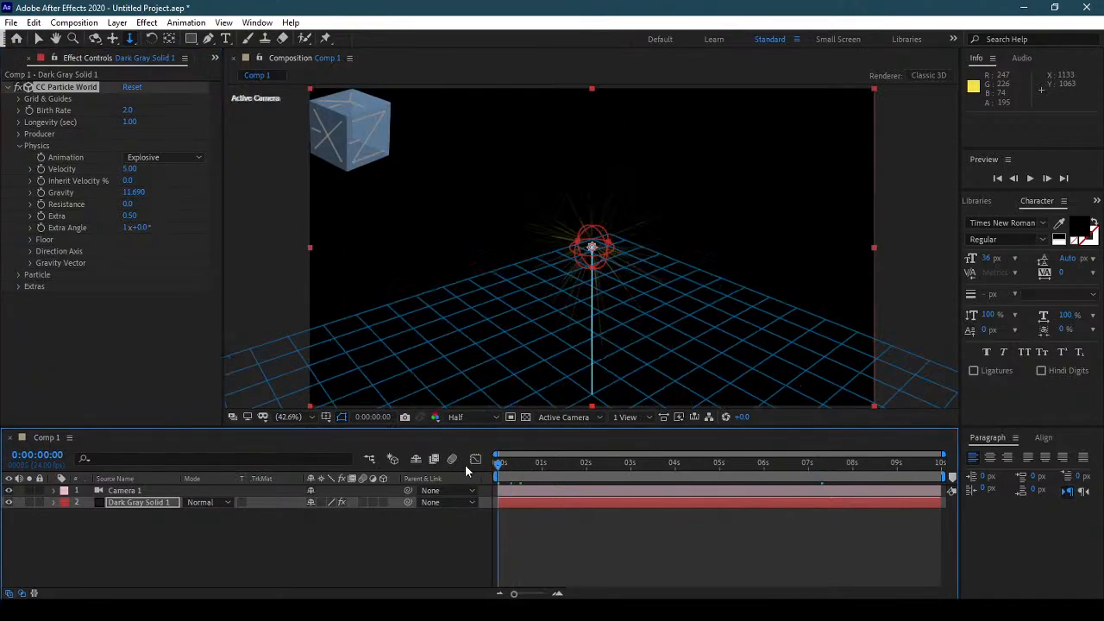
pyautogui.press('space')
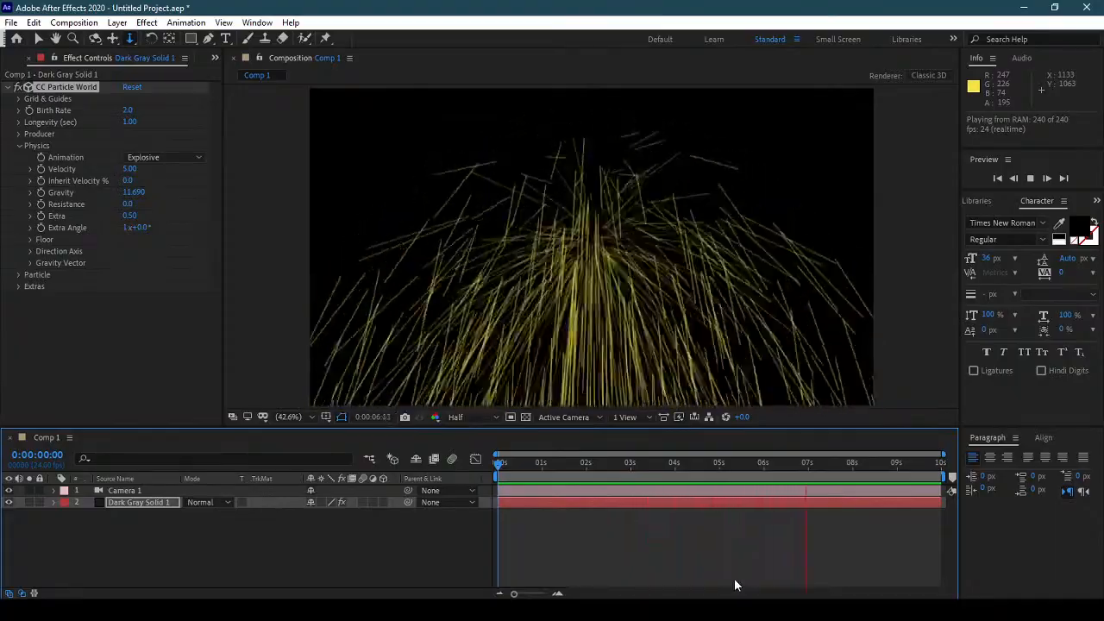
pyautogui.press('space')
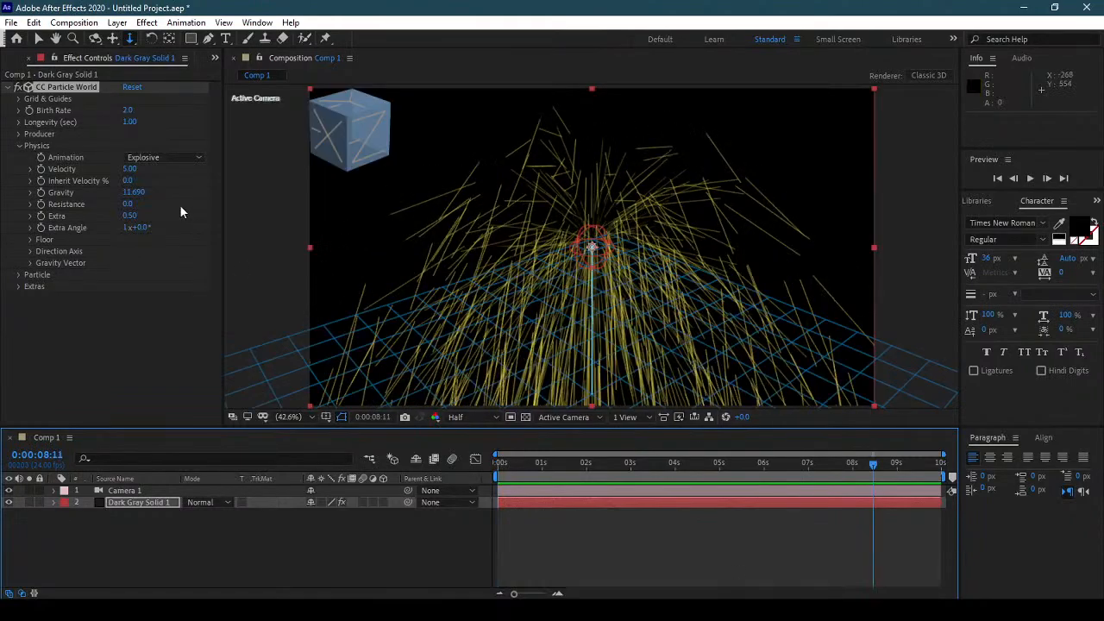
# Step: Lower the Velocity to 0.48 and preview the animation from the start of the timeline
pyautogui.moveTo(128, 170); pyautogui.dragTo(4, 169)
pyautogui.click(497, 474)
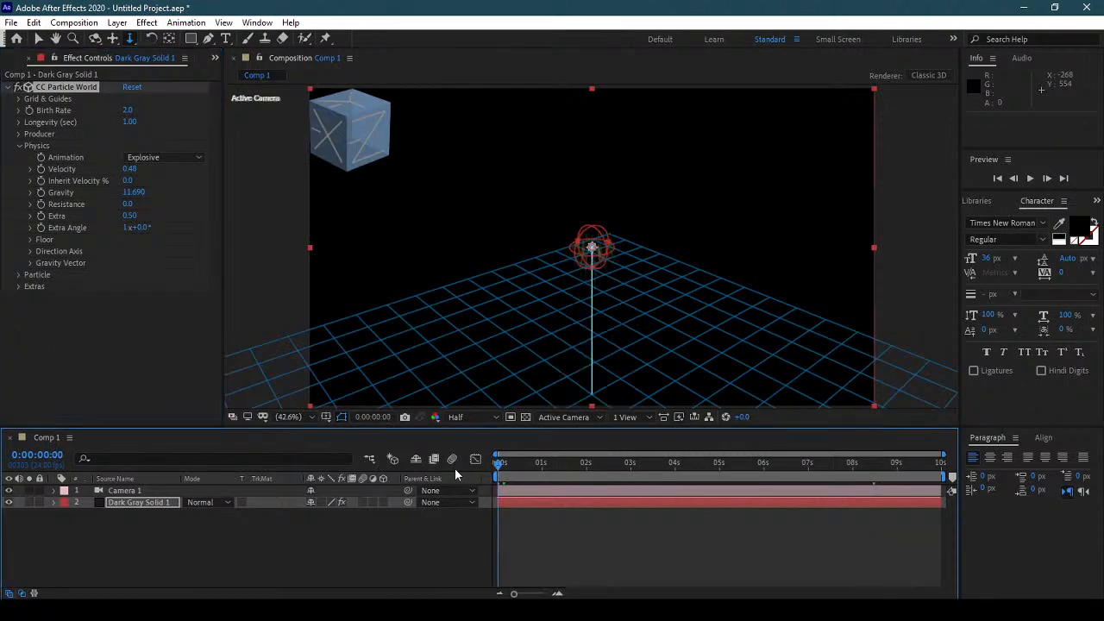
pyautogui.press('space')
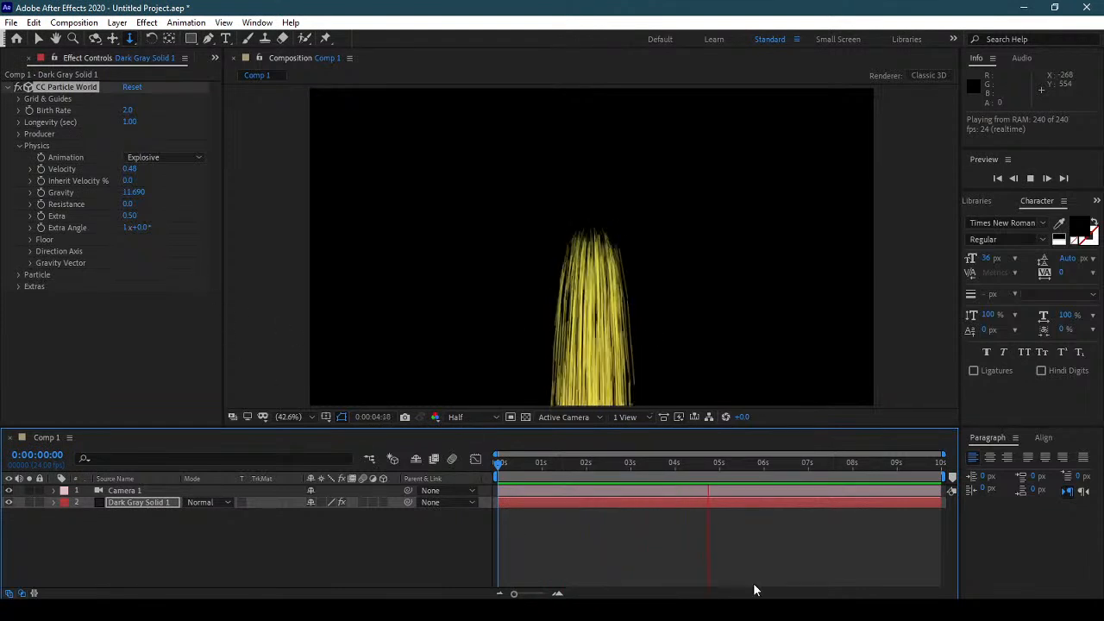
pyautogui.press('space')
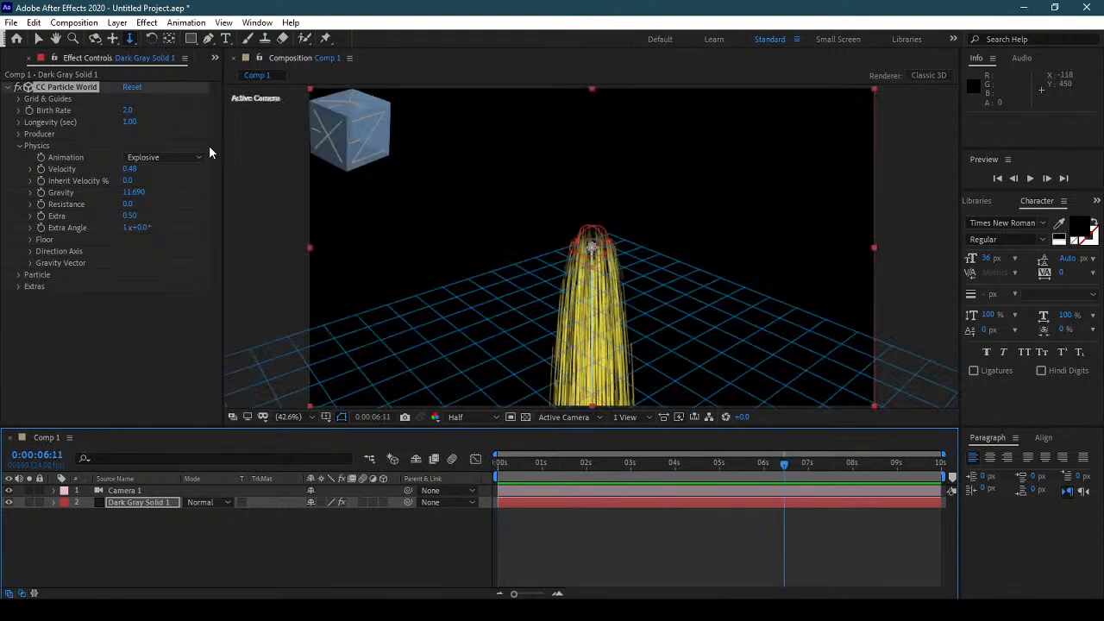
# Step: Reset all CC Particle World settings to their defaults and preview the animation from the start of the timeline
pyautogui.click(135, 88)
pyautogui.click(134, 87)
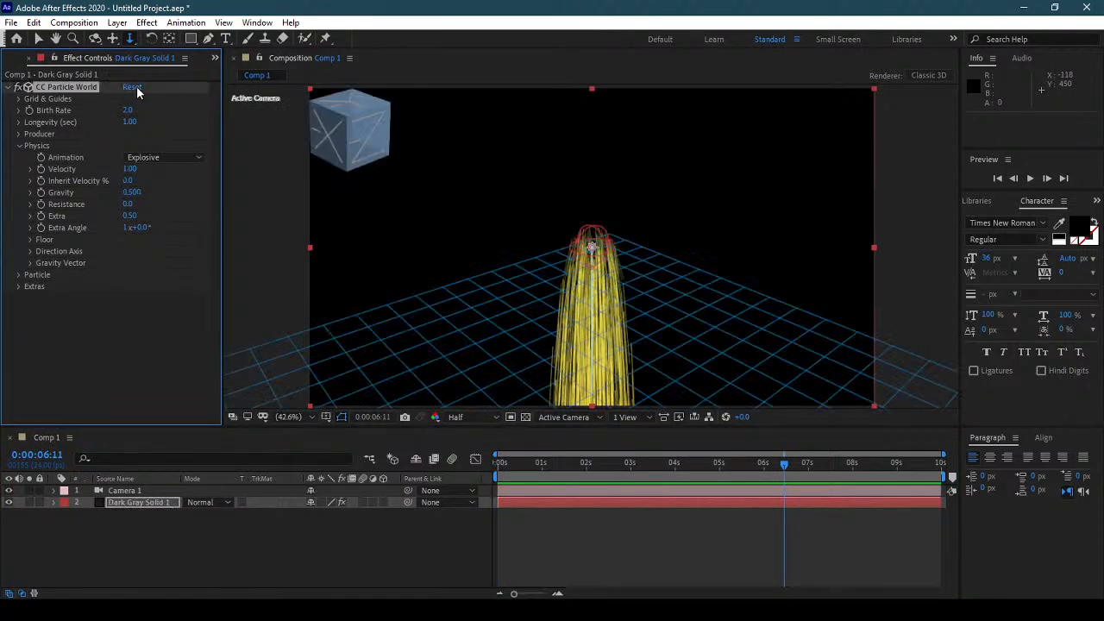
pyautogui.moveTo(533, 461); pyautogui.dragTo(477, 470)
pyautogui.press('space')
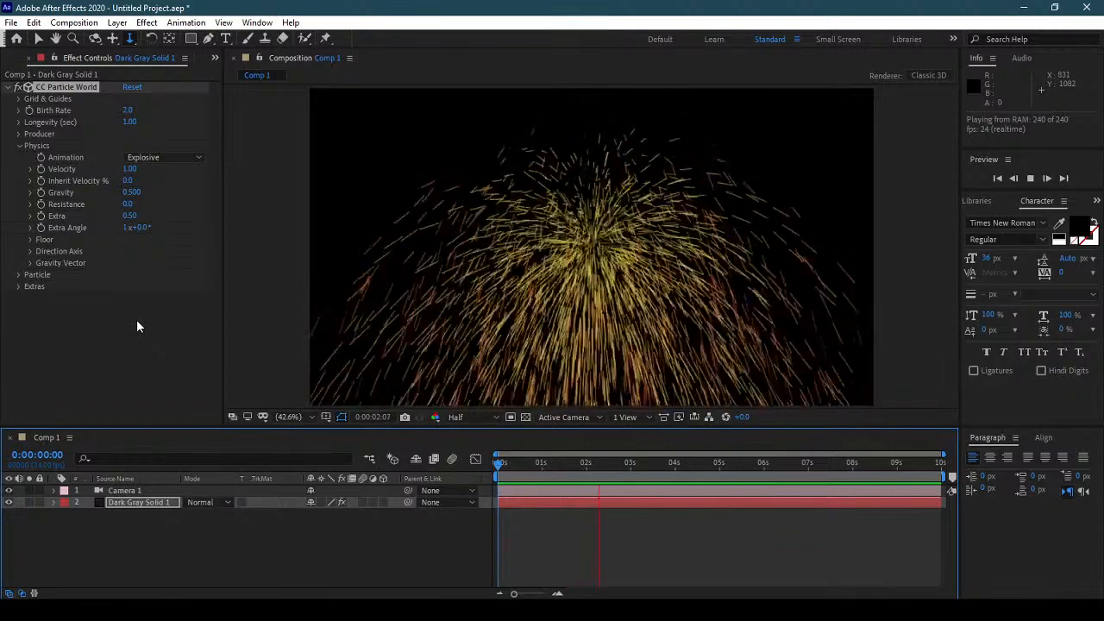
pyautogui.press('space')
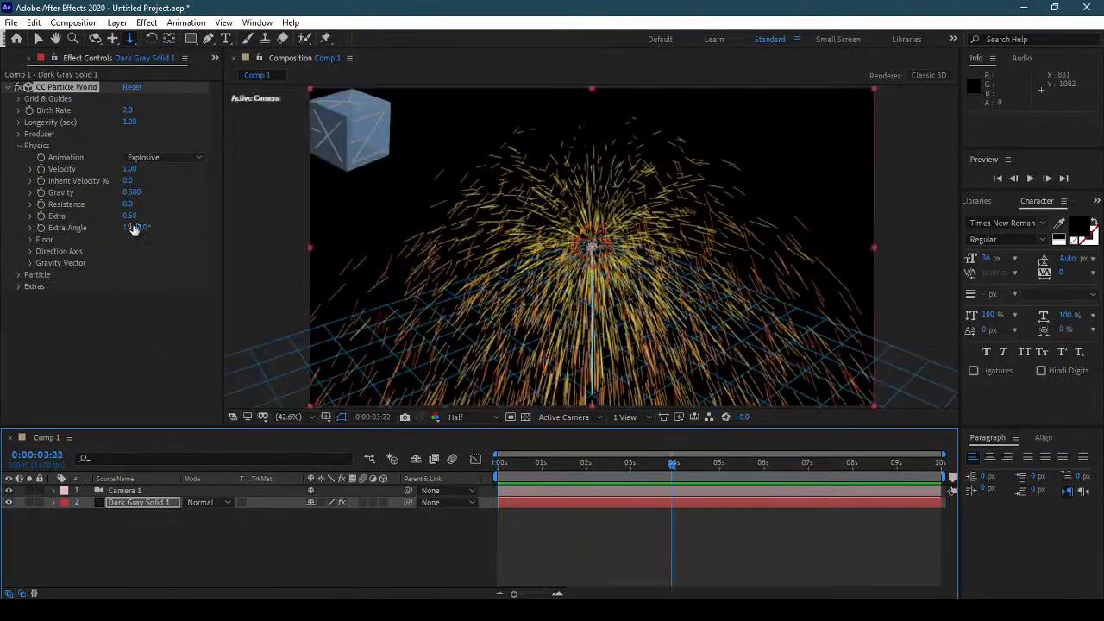
# Step: Set the Physics Resistance to 50.0 and preview the animation from the start of the timeline
pyautogui.moveTo(128, 203); pyautogui.dragTo(637, 244)
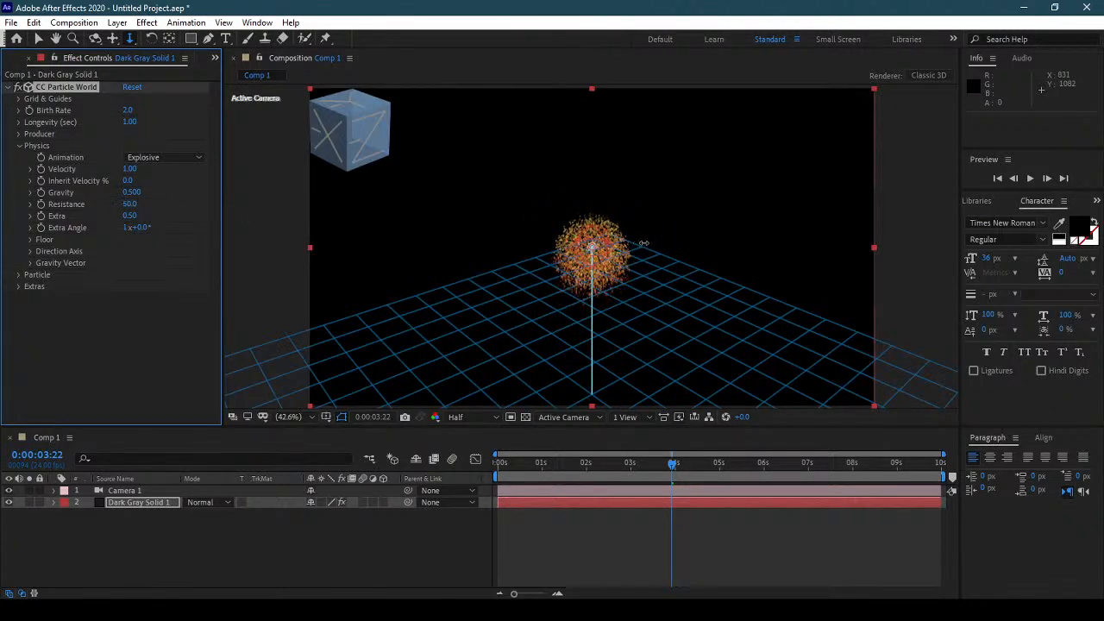
pyautogui.moveTo(526, 463); pyautogui.dragTo(463, 465)
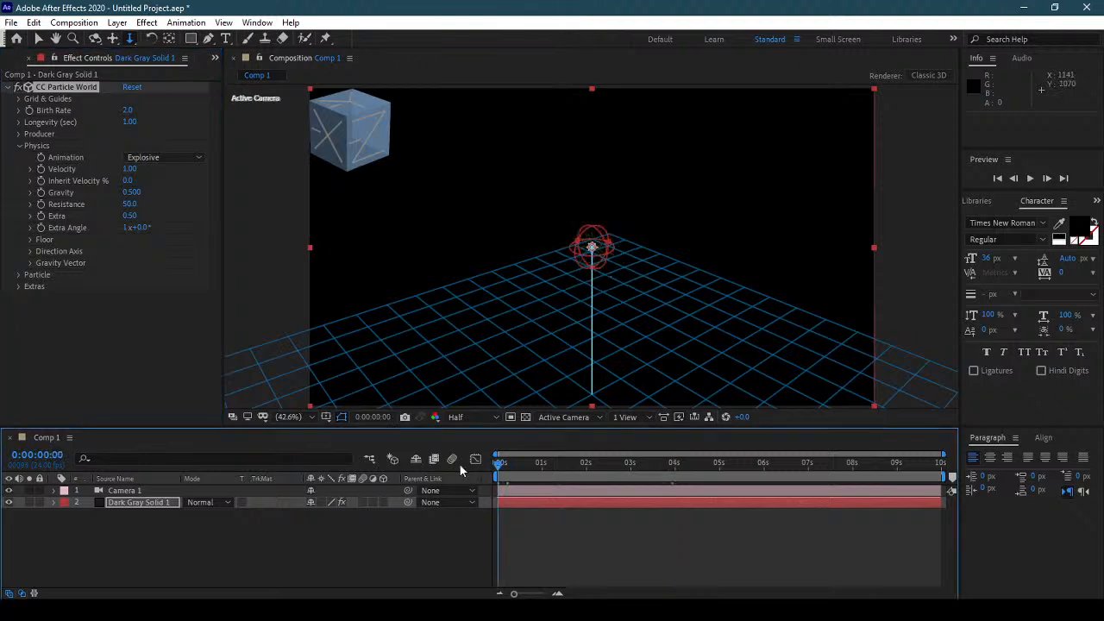
pyautogui.press('space')
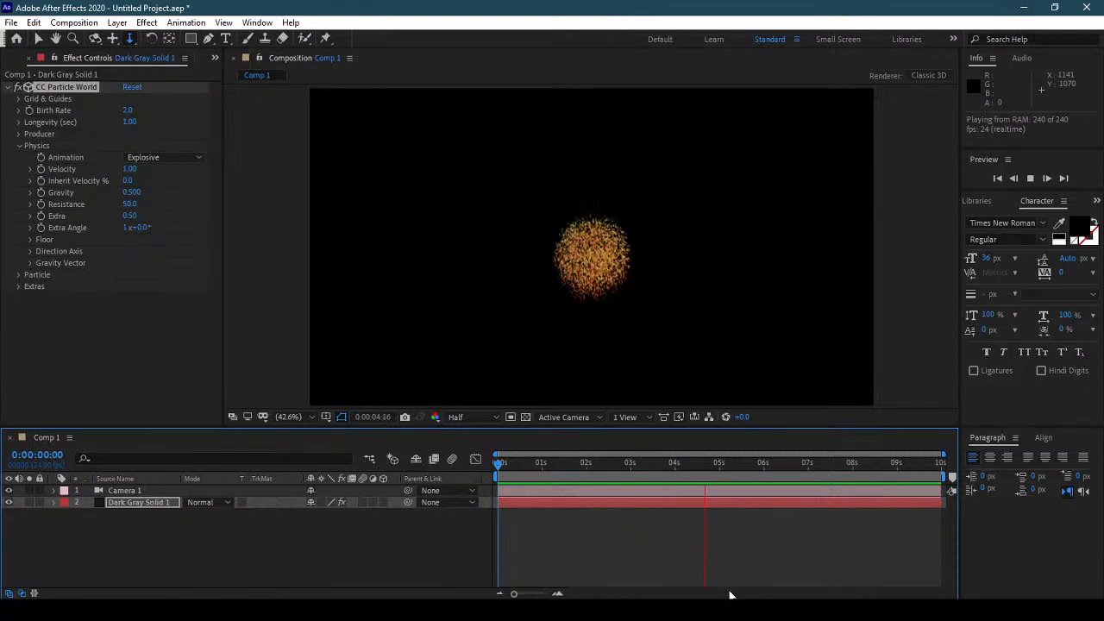
pyautogui.press('space')
# Step: Set the Physics Resistance to 4.6 and preview the animation
pyautogui.moveTo(128, 207)
pyautogui.mouseDown()
pyautogui.moveTo(194, 207)
pyautogui.moveTo(1, 210)
pyautogui.mouseUp()
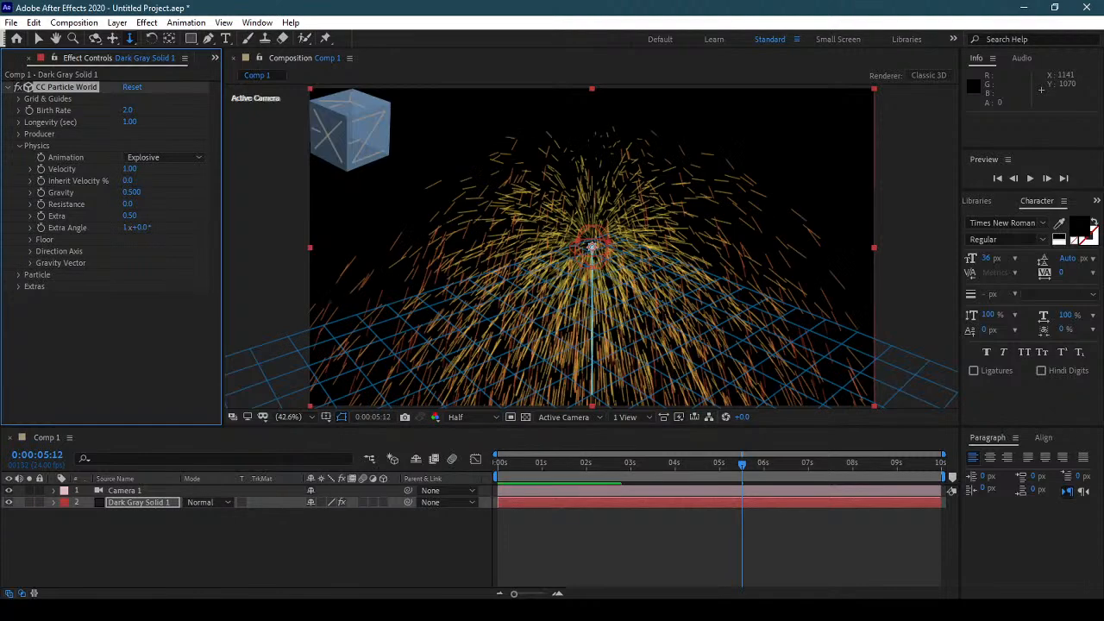
pyautogui.moveTo(108, 205); pyautogui.dragTo(132, 214)
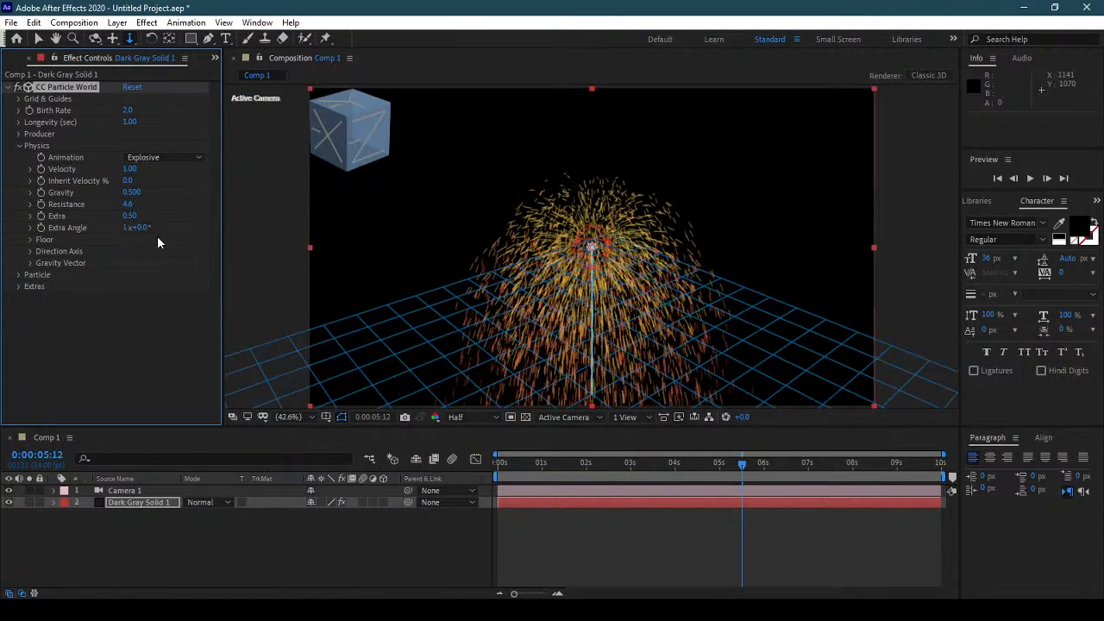
pyautogui.press('space')
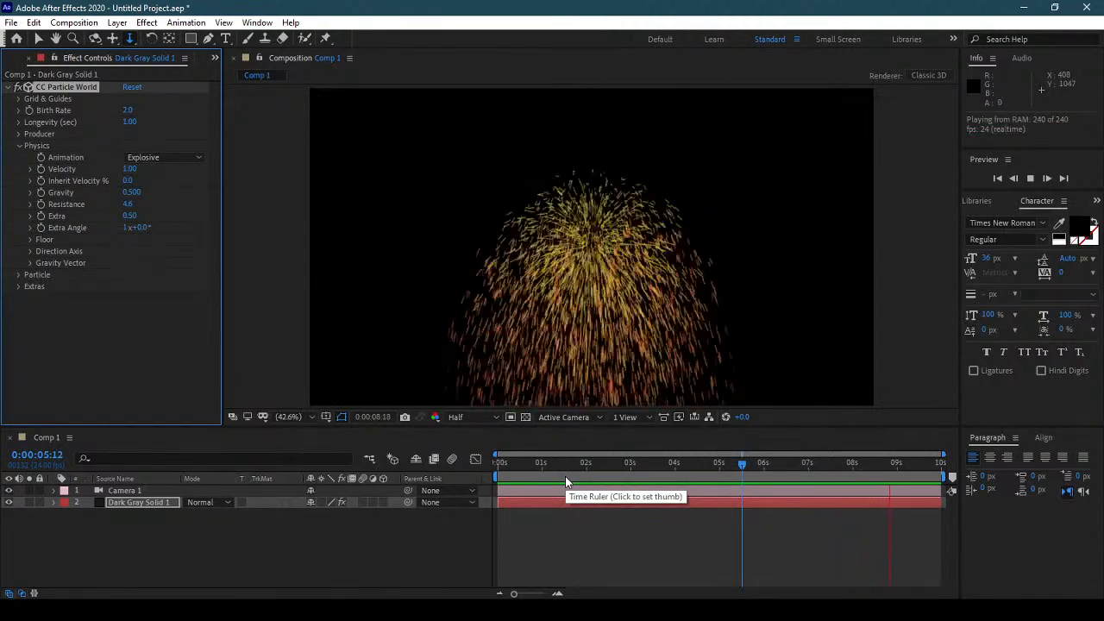
# Step: Stop the preview and undo the Resistance changes
pyautogui.press('space')
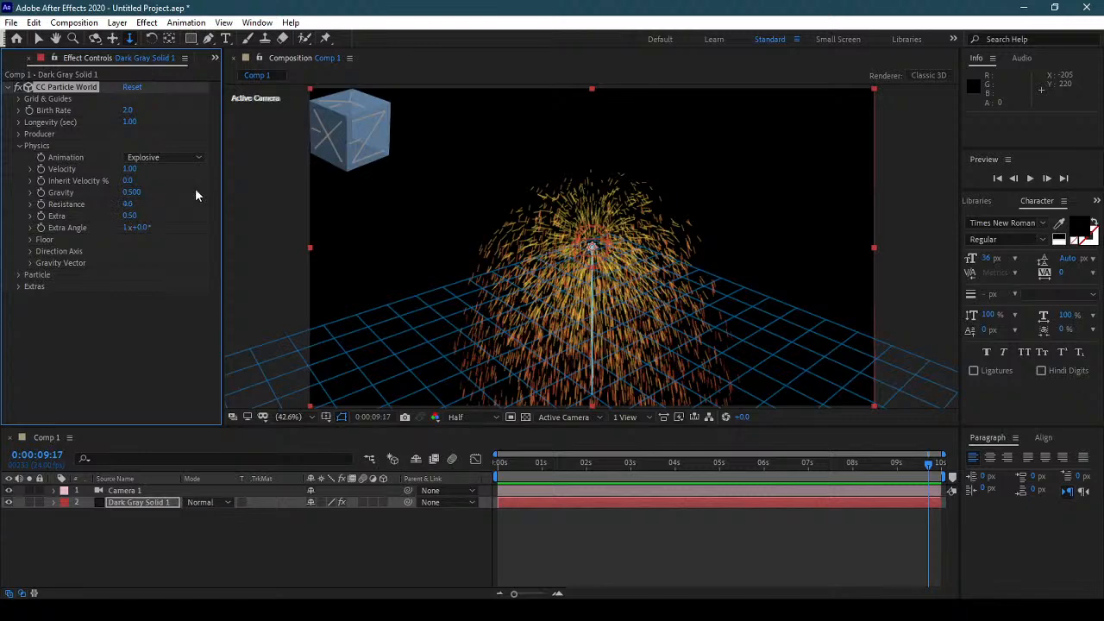
pyautogui.hotkey('ctrl', 'z')
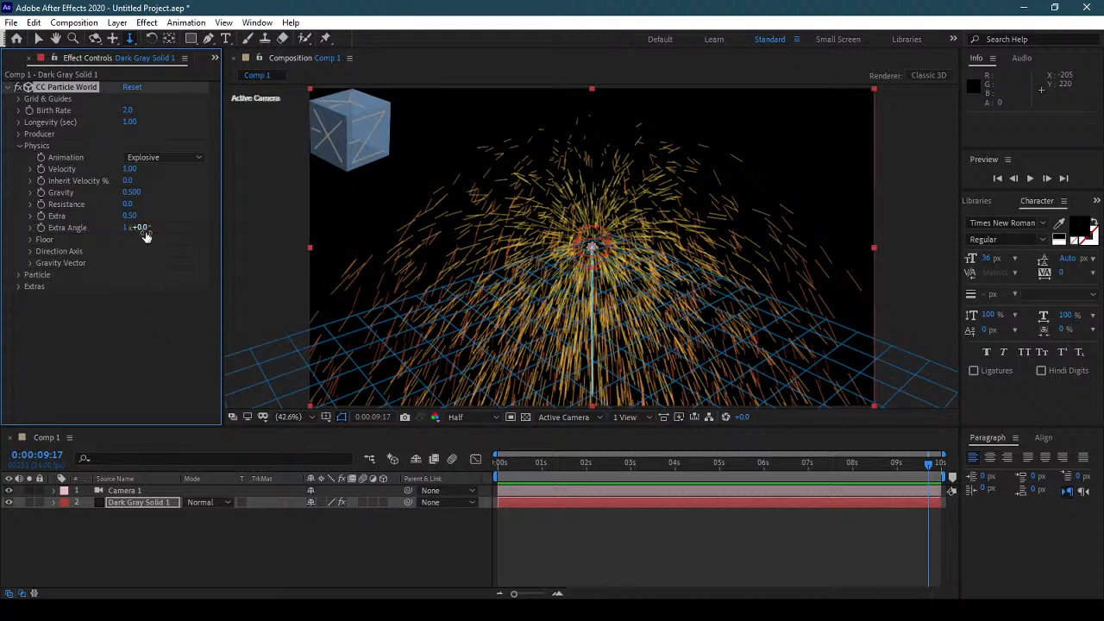
pyautogui.hotkey('ctrl', 'z')
# Step: Open the Floor settings under Physics, try a Floor Position of -0.35 and undo it
pyautogui.click(31, 239)
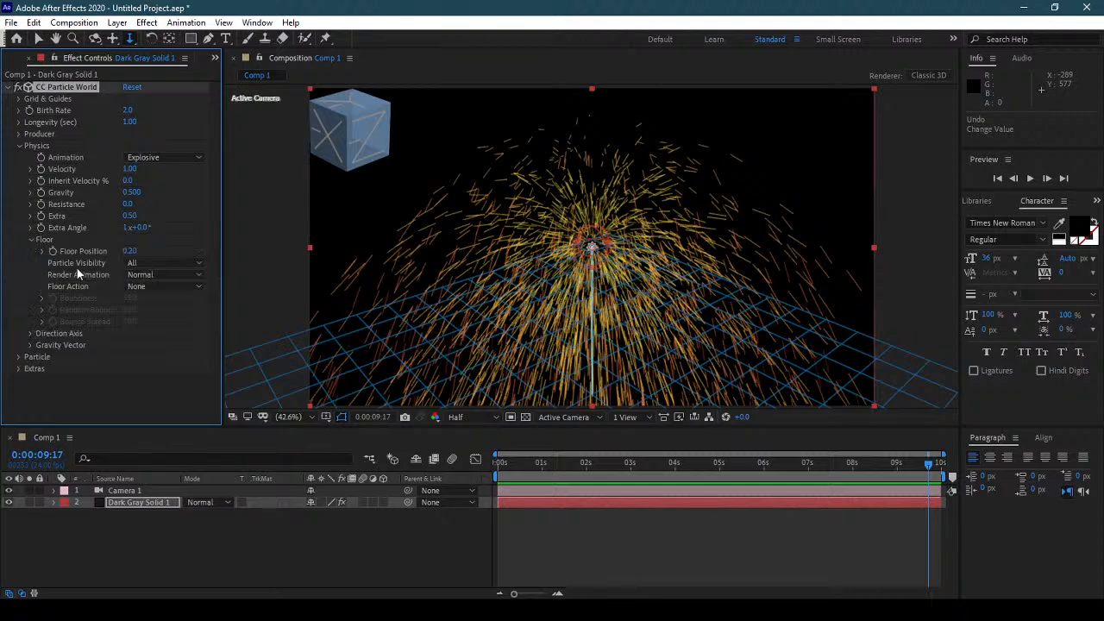
pyautogui.moveTo(129, 250); pyautogui.dragTo(97, 253)
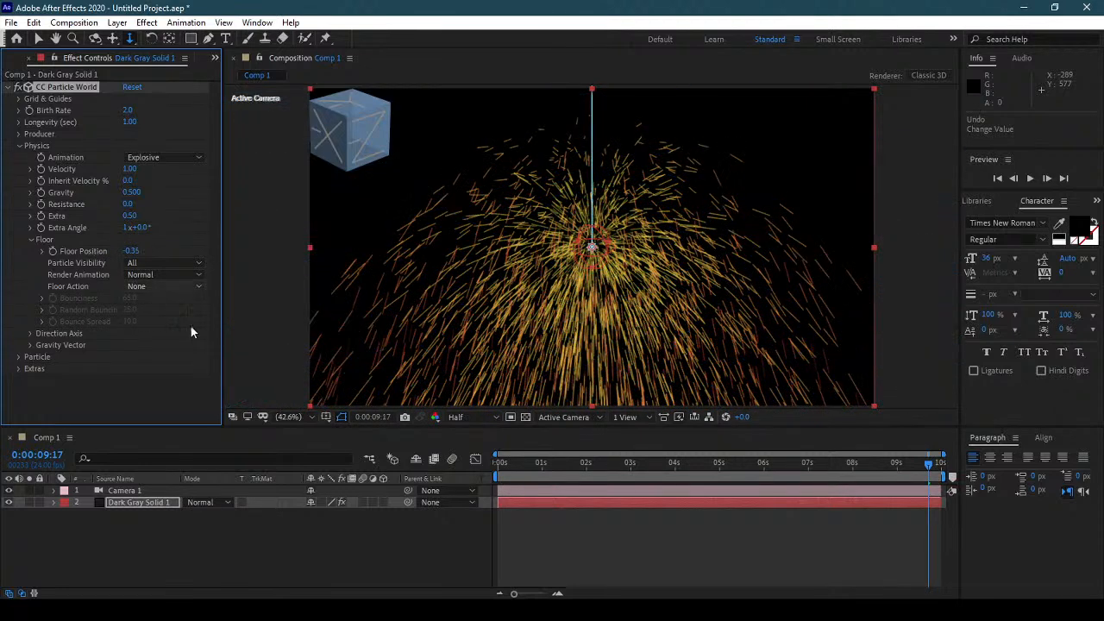
pyautogui.hotkey('ctrl', 'z')
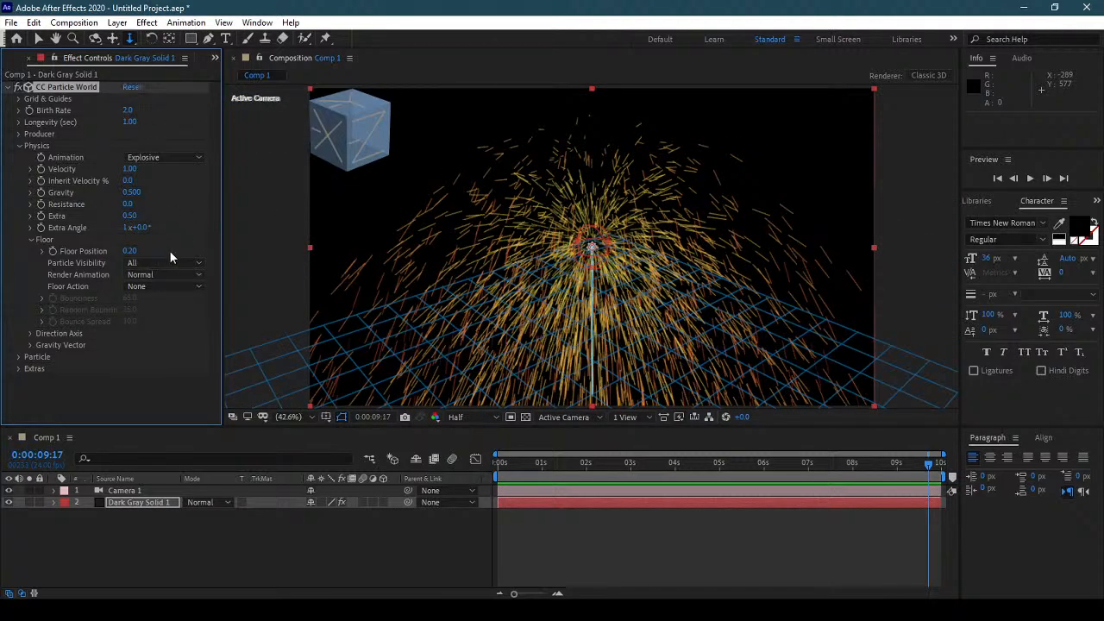
# Step: Set the floor's Particle Visibility to After Floor, preview from the start of the timeline and scrub to 0:00:04:20
pyautogui.click(162, 263)
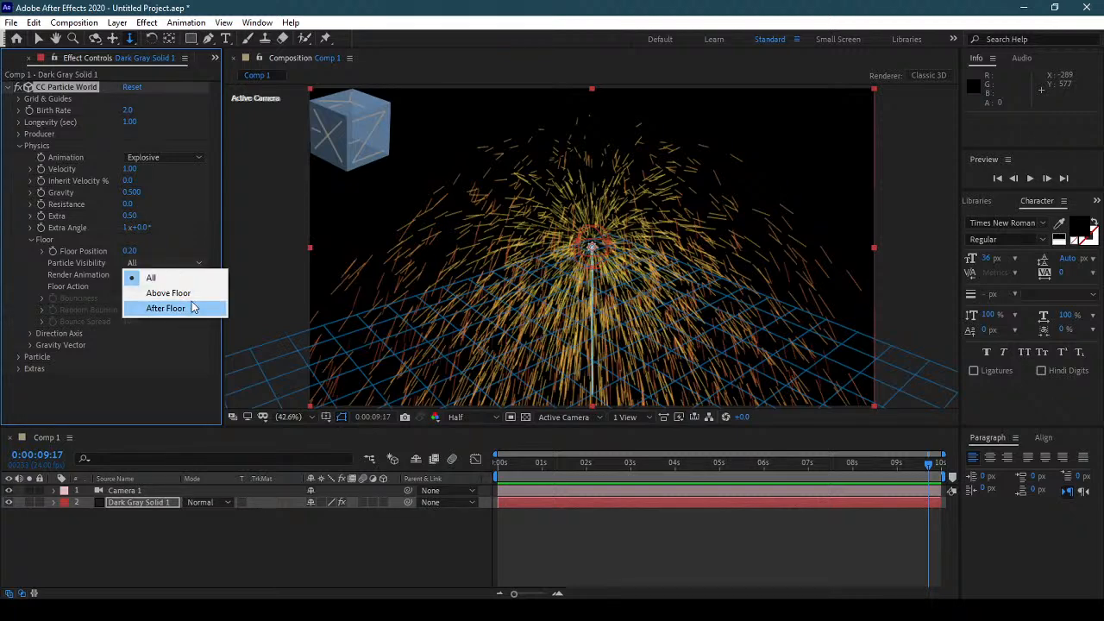
pyautogui.click(165, 308)
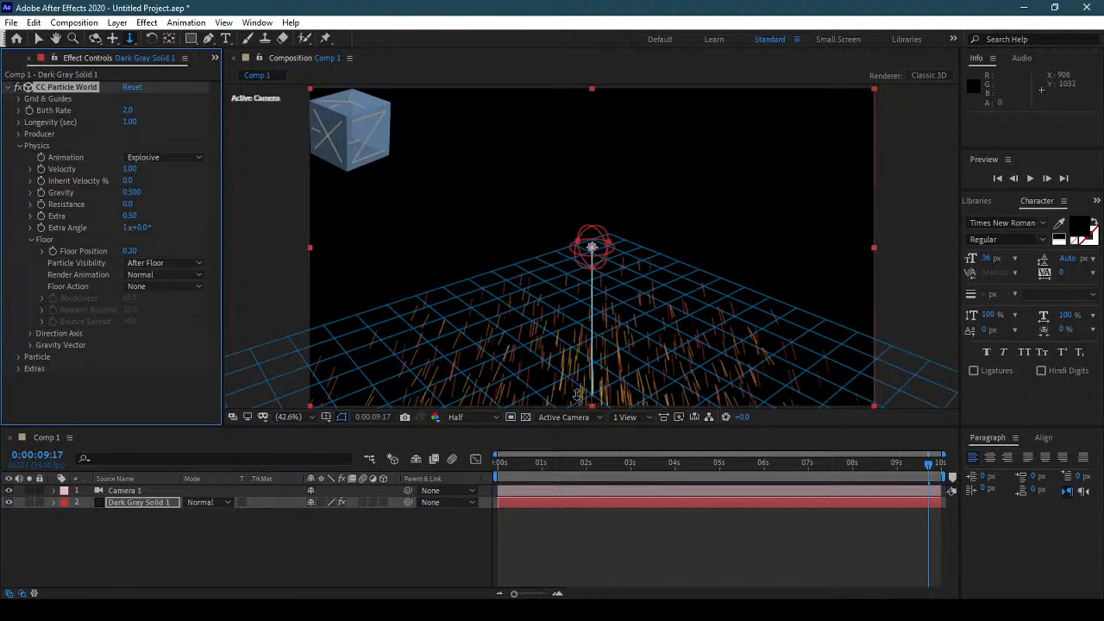
pyautogui.click(499, 466)
pyautogui.press('space')
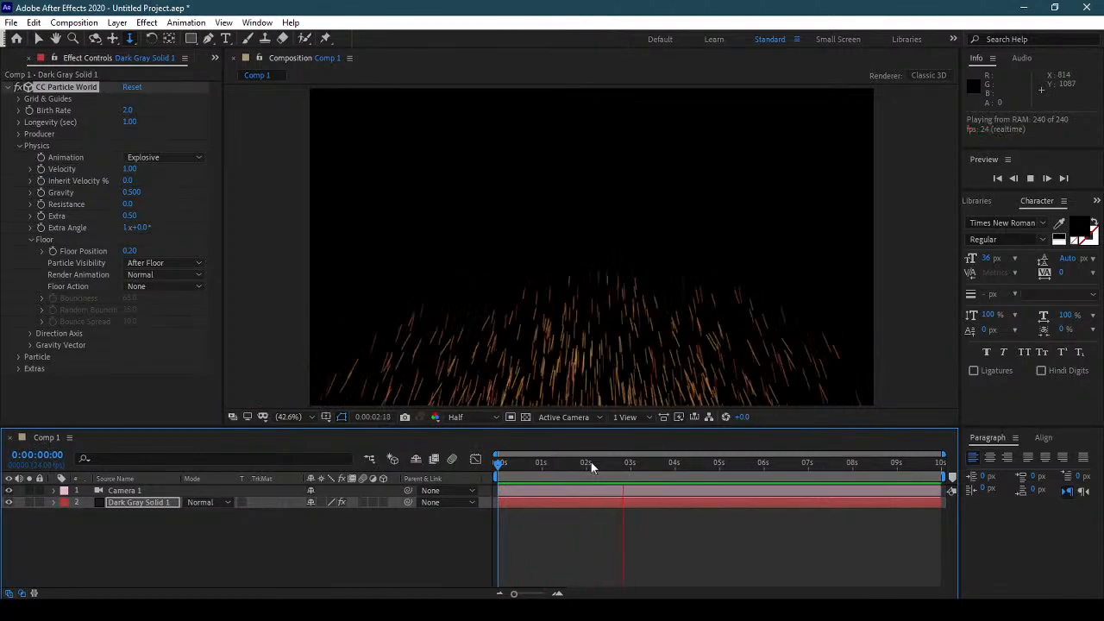
pyautogui.press('space')
pyautogui.moveTo(520, 464); pyautogui.dragTo(712, 469)
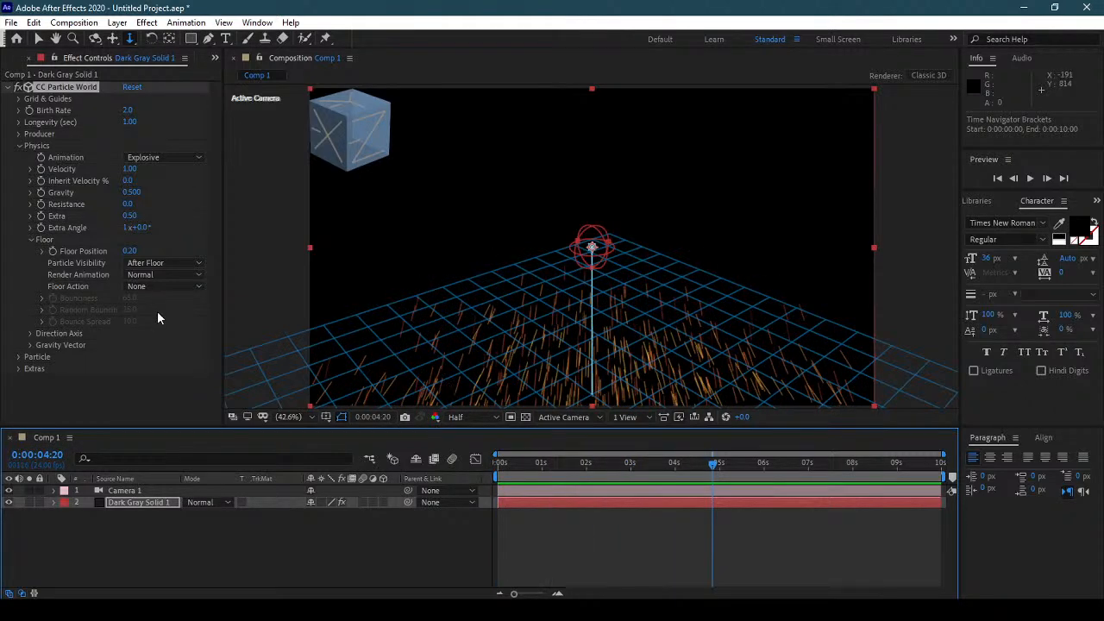
# Step: Try a Floor Position of -0.20, and undo both it and the After Floor visibility
pyautogui.click(129, 243)
pyautogui.moveTo(130, 250); pyautogui.dragTo(111, 254)
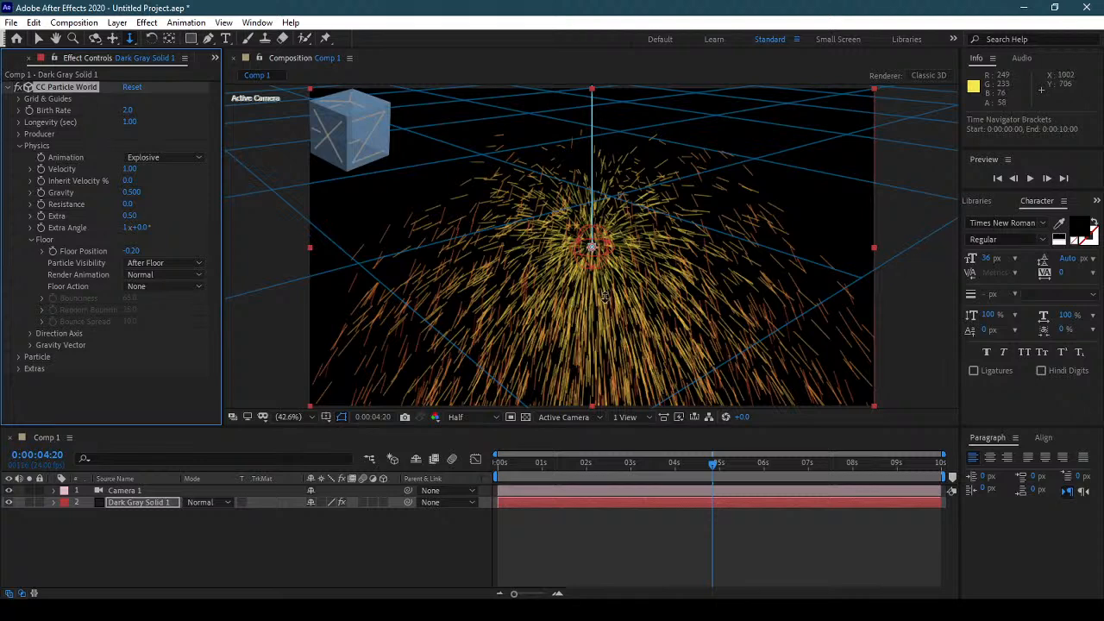
pyautogui.hotkey('ctrl', 'z')
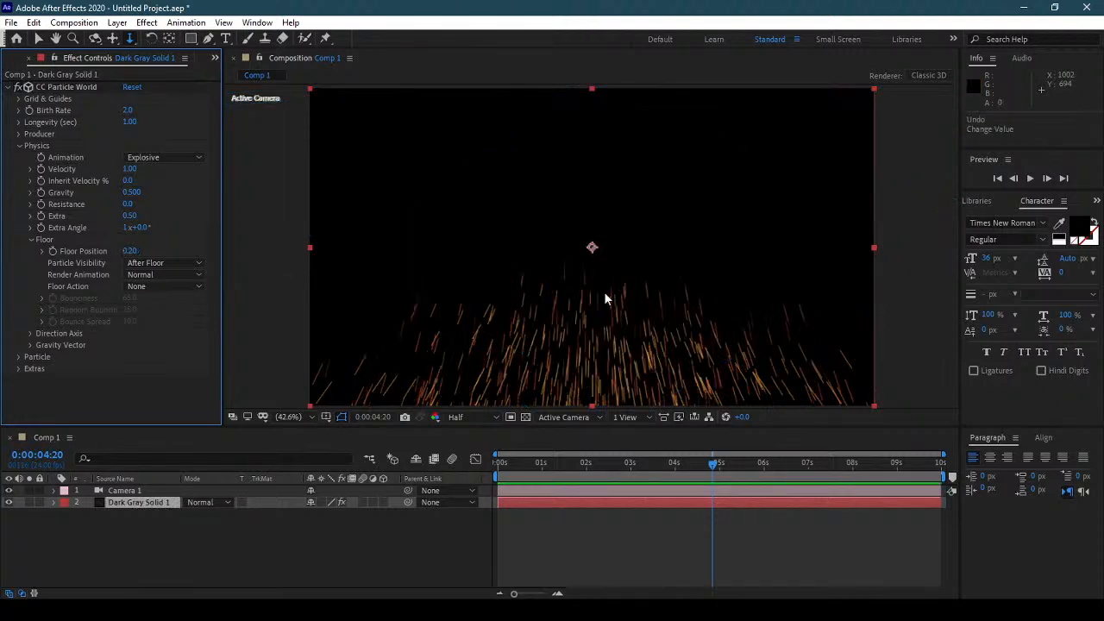
pyautogui.hotkey('ctrl', 'z')
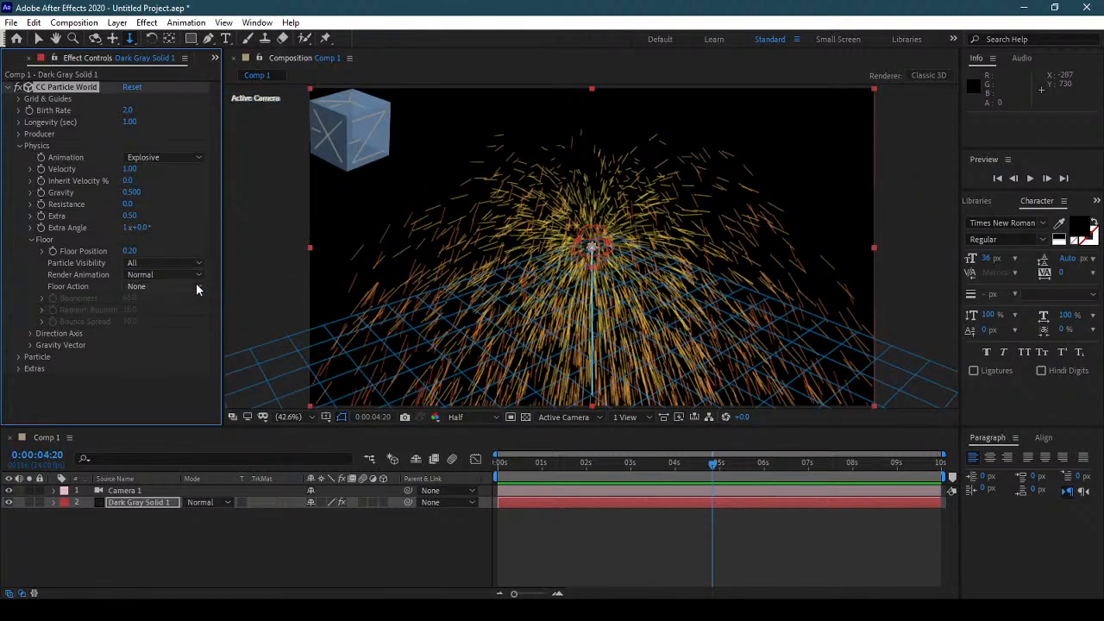
# Step: Set the floor's Particle Visibility to Above Floor and preview the animation from the start of the timeline
pyautogui.click(152, 263)
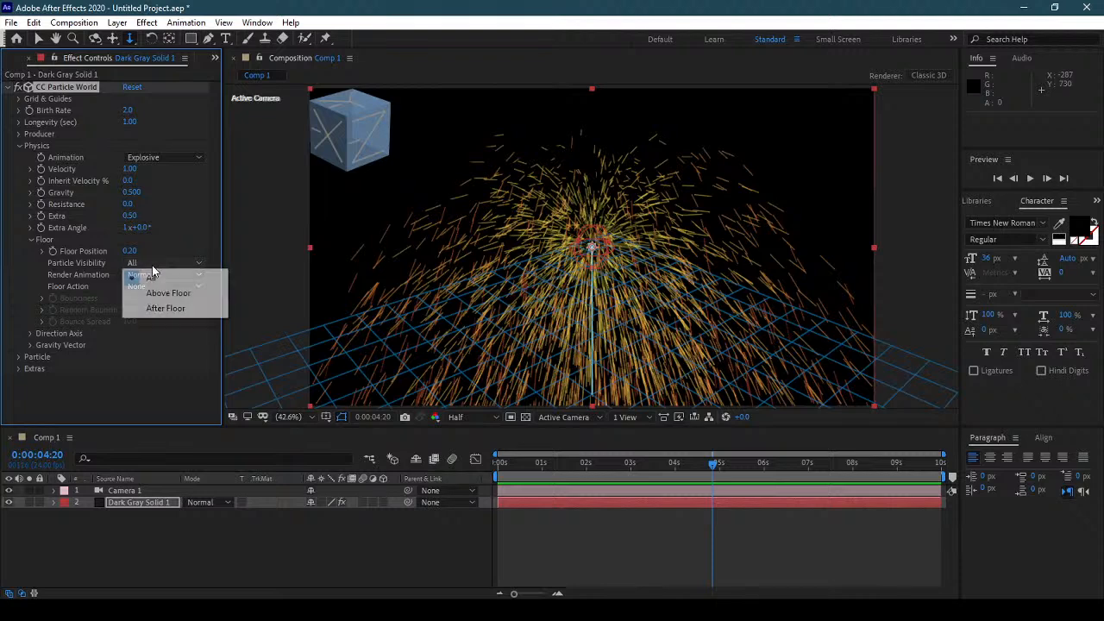
pyautogui.click(189, 297)
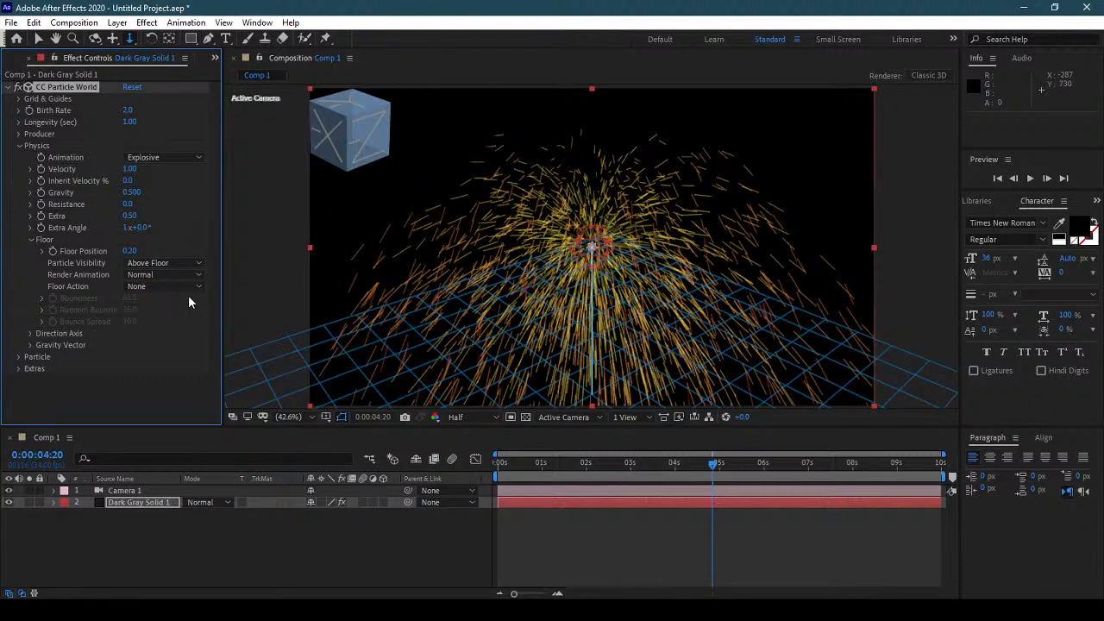
pyautogui.click(498, 463)
pyautogui.press('space')
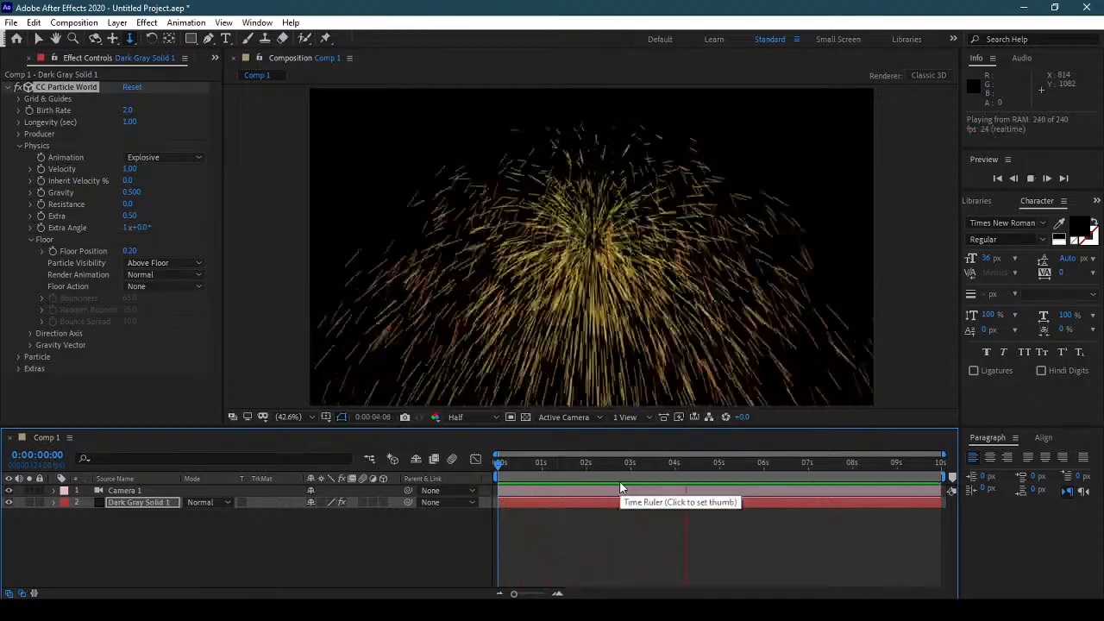
pyautogui.press('space')
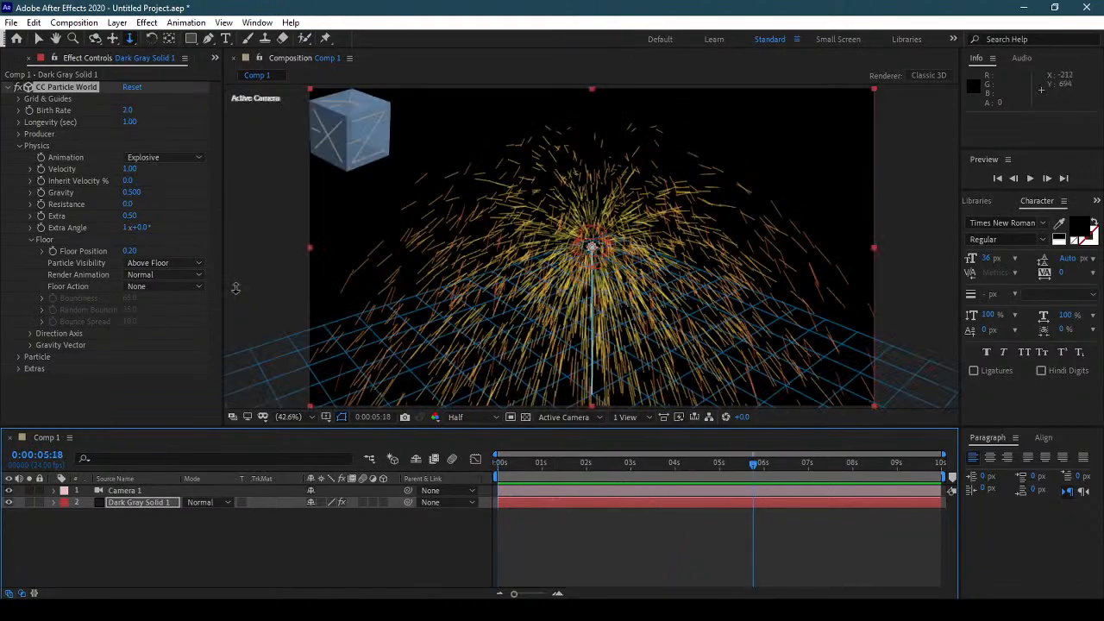
# Step: Set the Floor Action to Ice and preview the animation from the start of the timeline
pyautogui.click(170, 287)
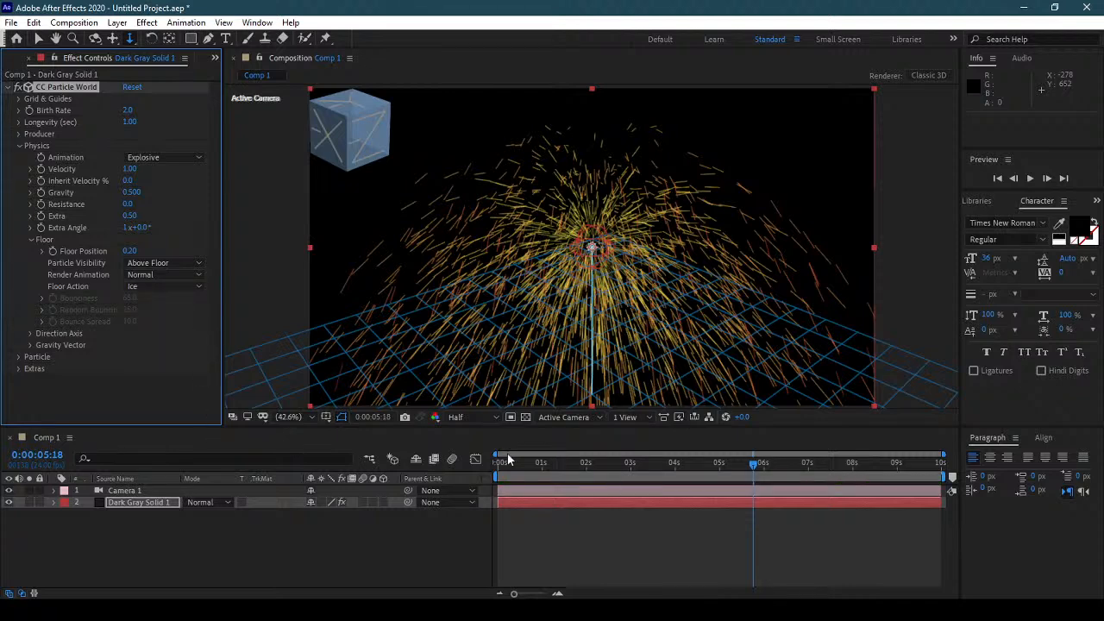
pyautogui.click(498, 462)
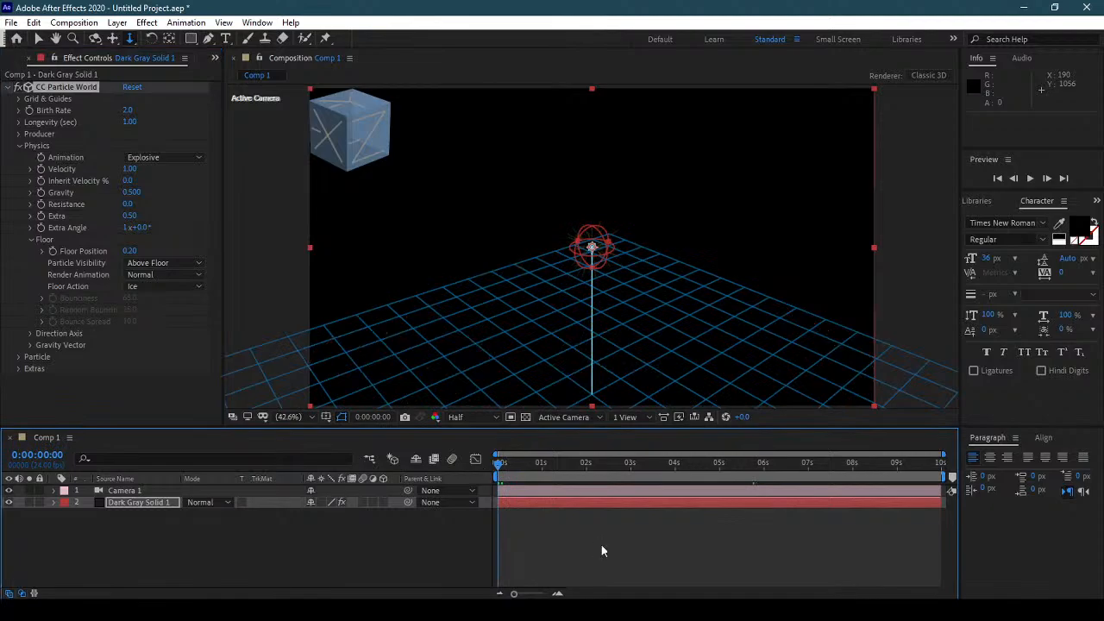
pyautogui.press('space')
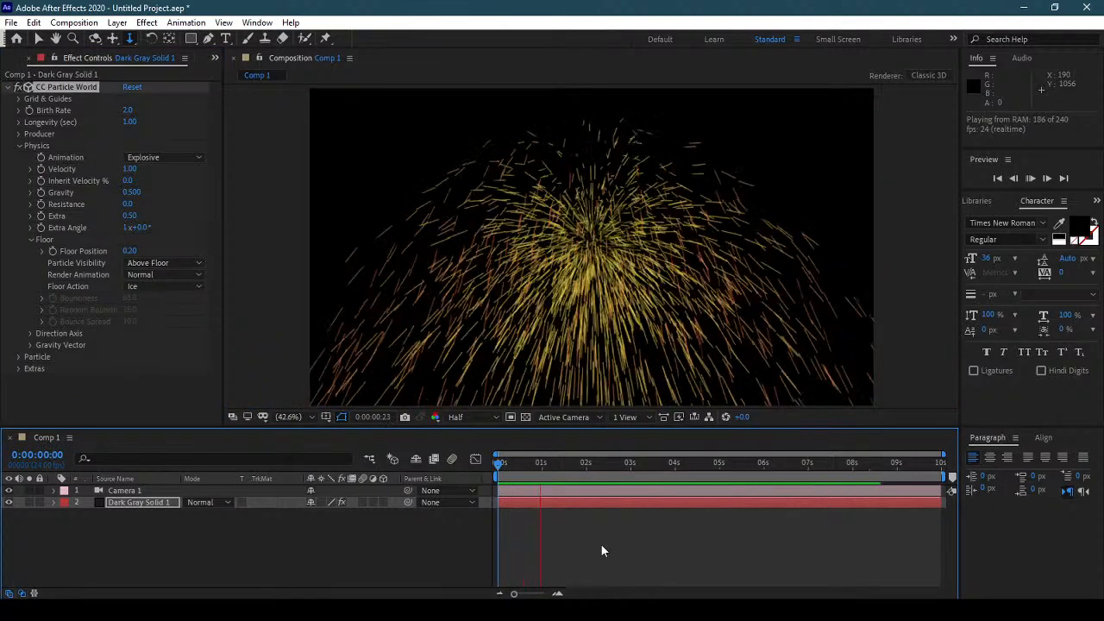
# Step: Set the floor's Particle Visibility to All while the preview plays, and stop the playback
pyautogui.click(169, 263)
pyautogui.click(175, 277)
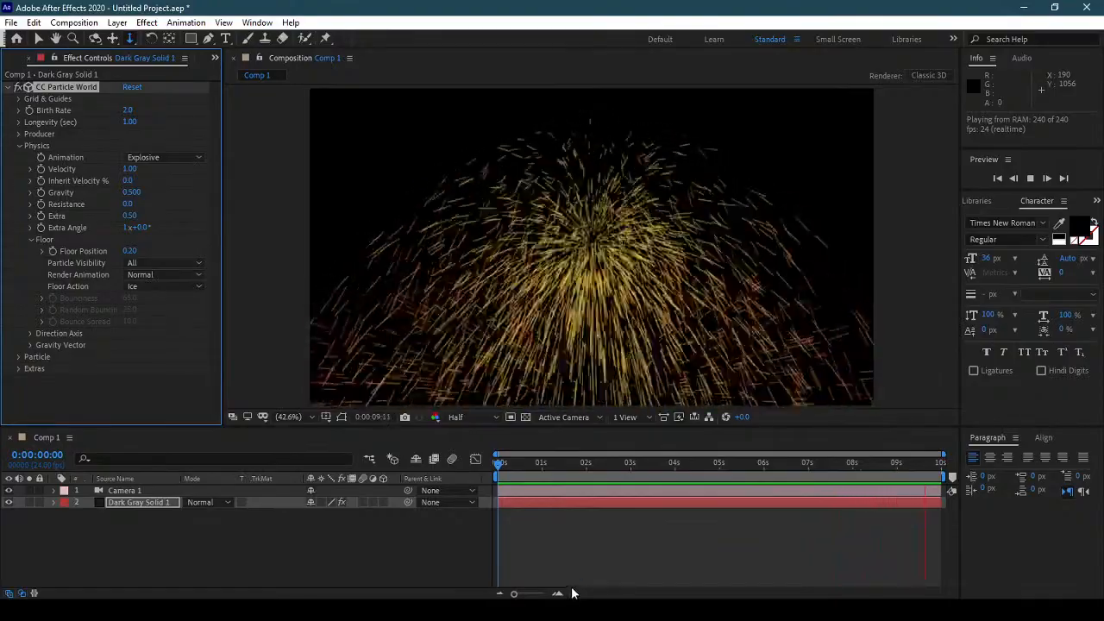
pyautogui.press('space')
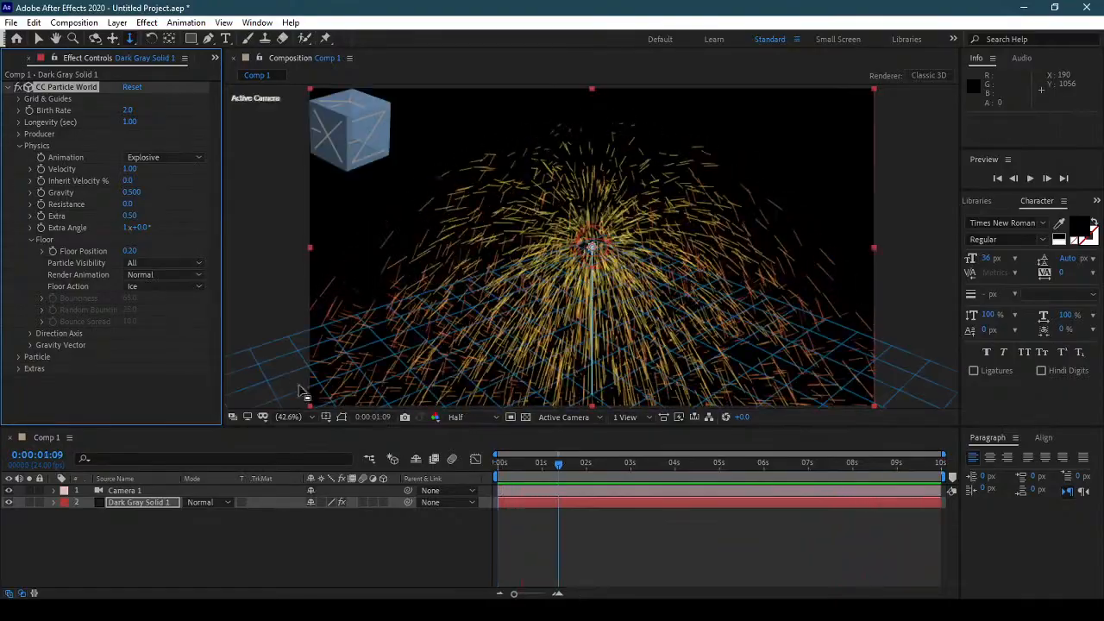
# Step: Set the Floor Action to Glue and preview the animation
pyautogui.click(189, 288)
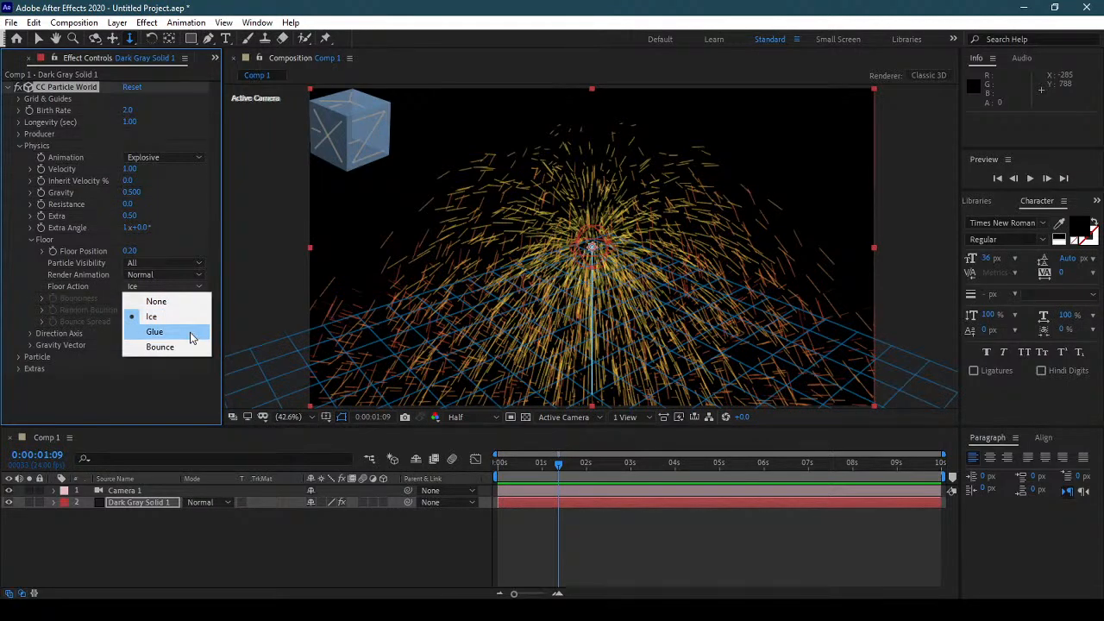
pyautogui.click(190, 332)
pyautogui.press('space')
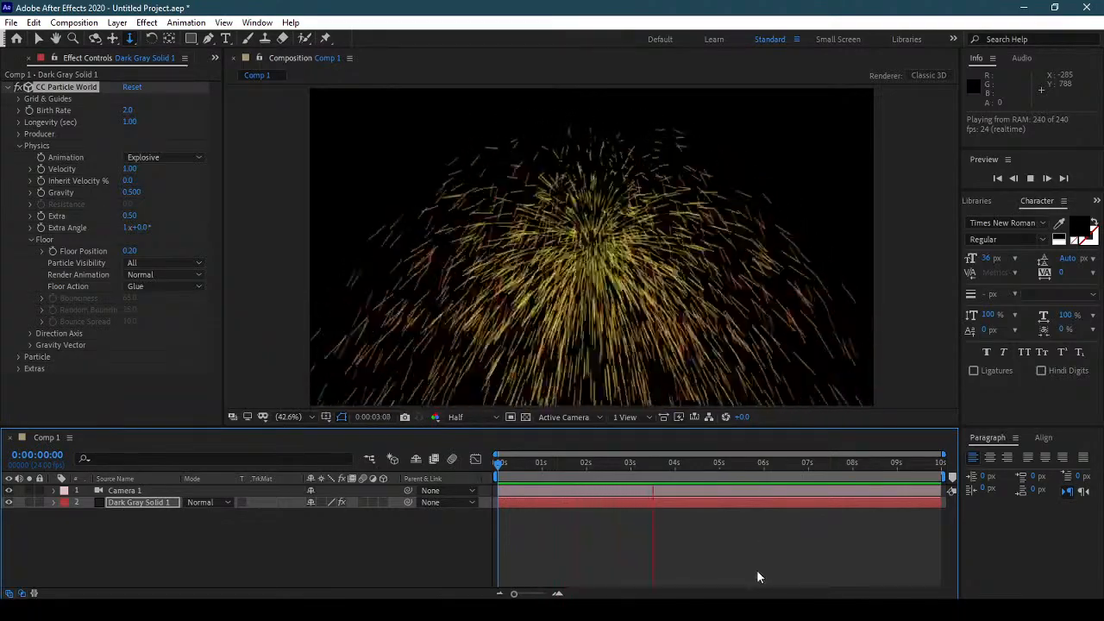
pyautogui.click(166, 275)
pyautogui.click(182, 237)
# Step: Set the Floor Action to Bounce and preview the animation from the start of the timeline
pyautogui.click(168, 284)
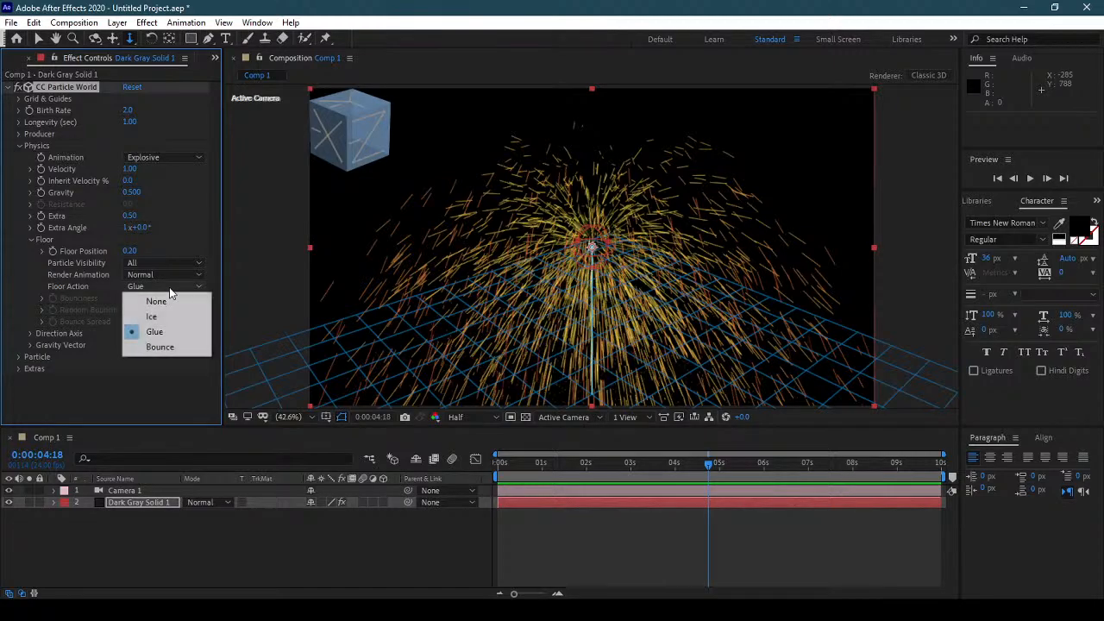
pyautogui.click(192, 345)
pyautogui.moveTo(505, 465); pyautogui.dragTo(479, 459)
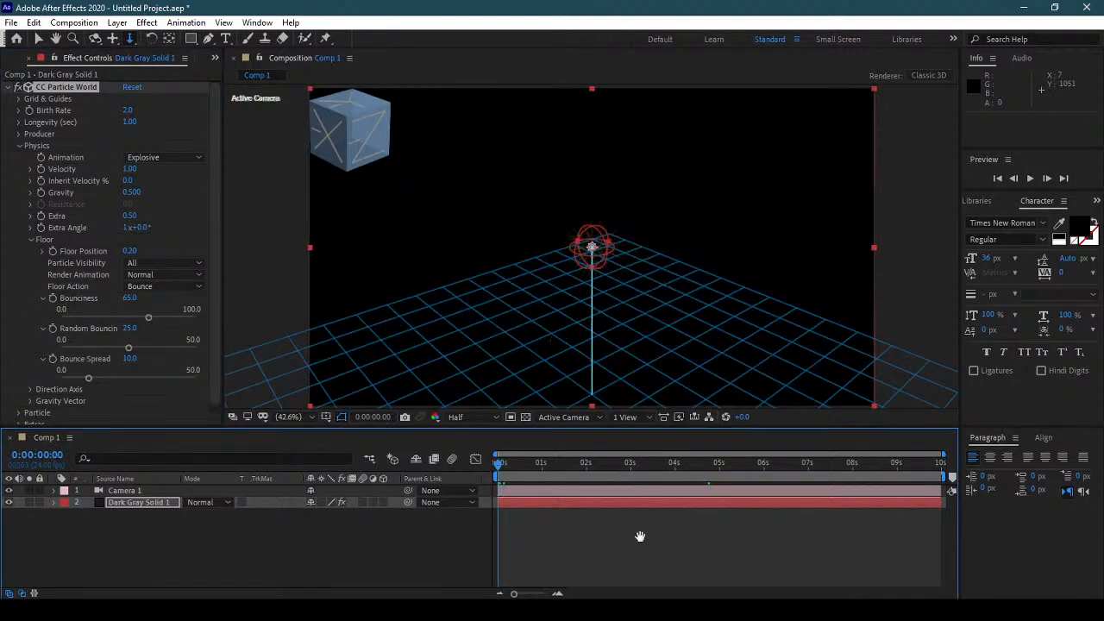
pyautogui.press('space')
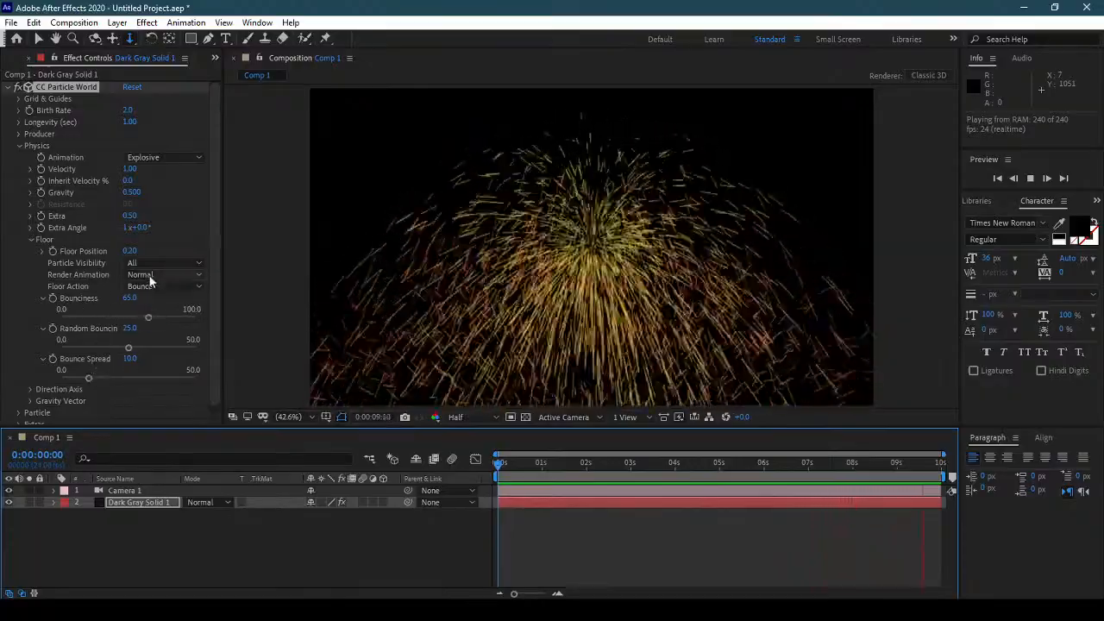
# Step: Try the Reflected on Floor and Projected on Floor options for Render Animation during the preview, and set it back to Normal
pyautogui.click(150, 276)
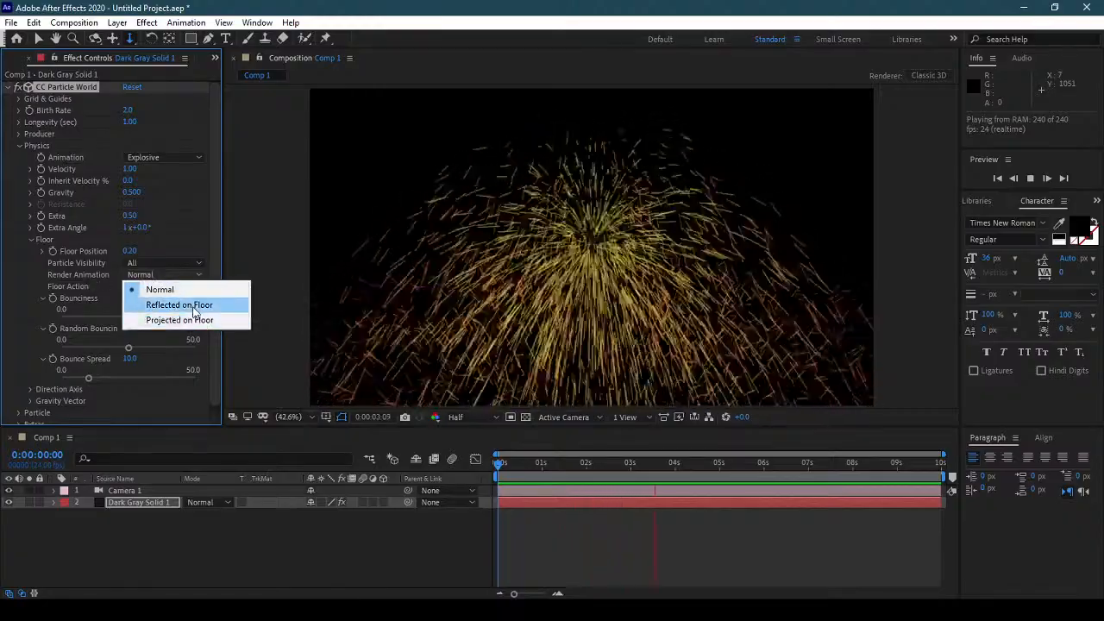
pyautogui.click(193, 308)
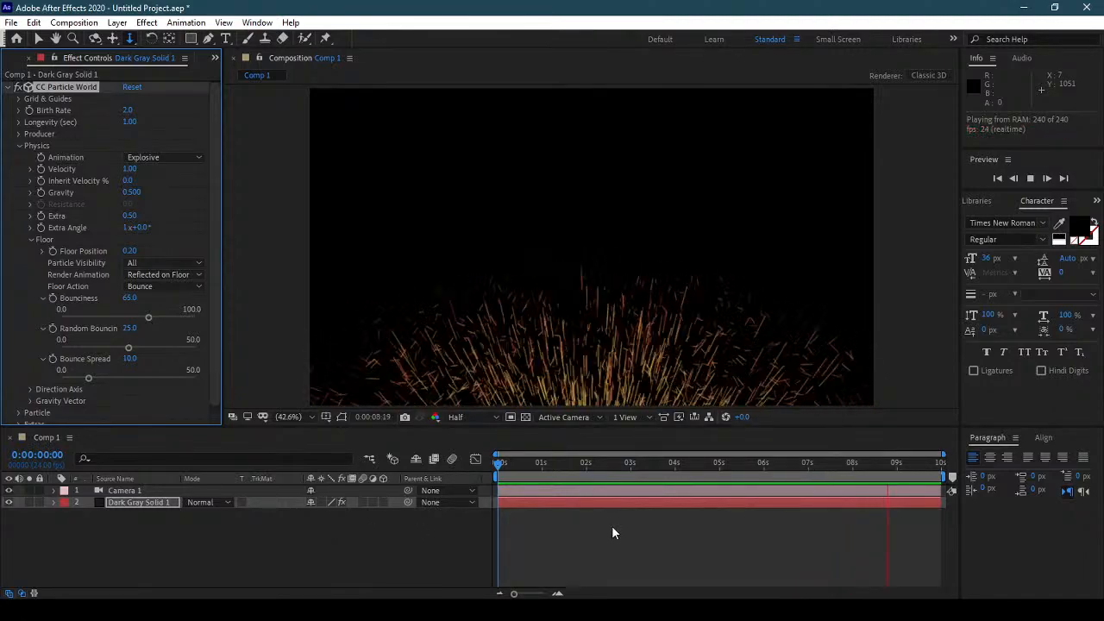
pyautogui.click(171, 274)
pyautogui.click(200, 320)
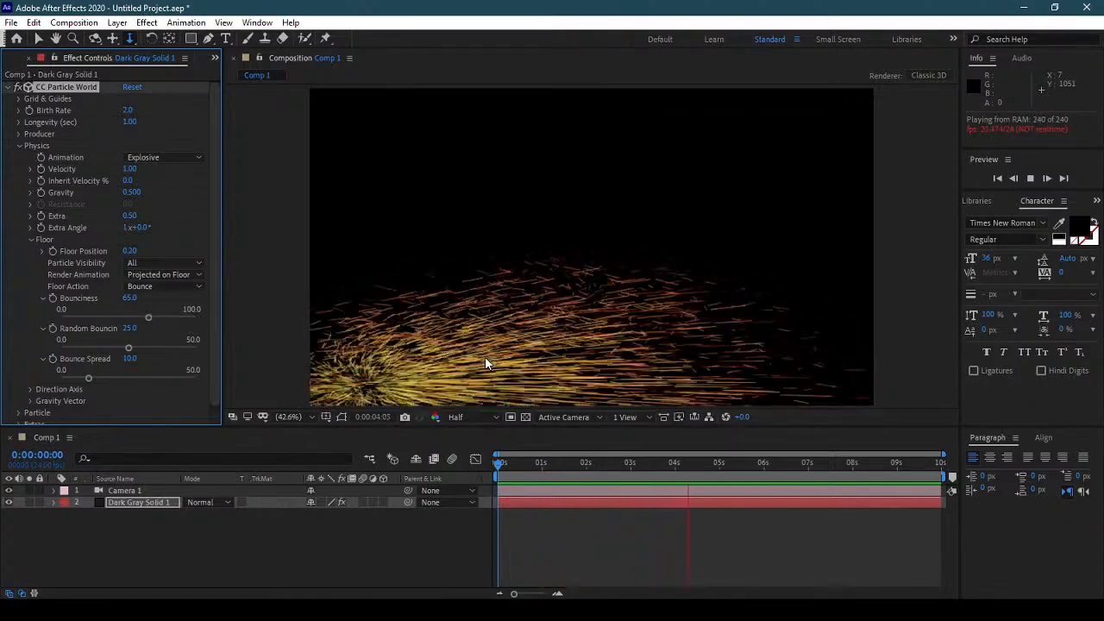
pyautogui.click(165, 275)
pyautogui.click(183, 292)
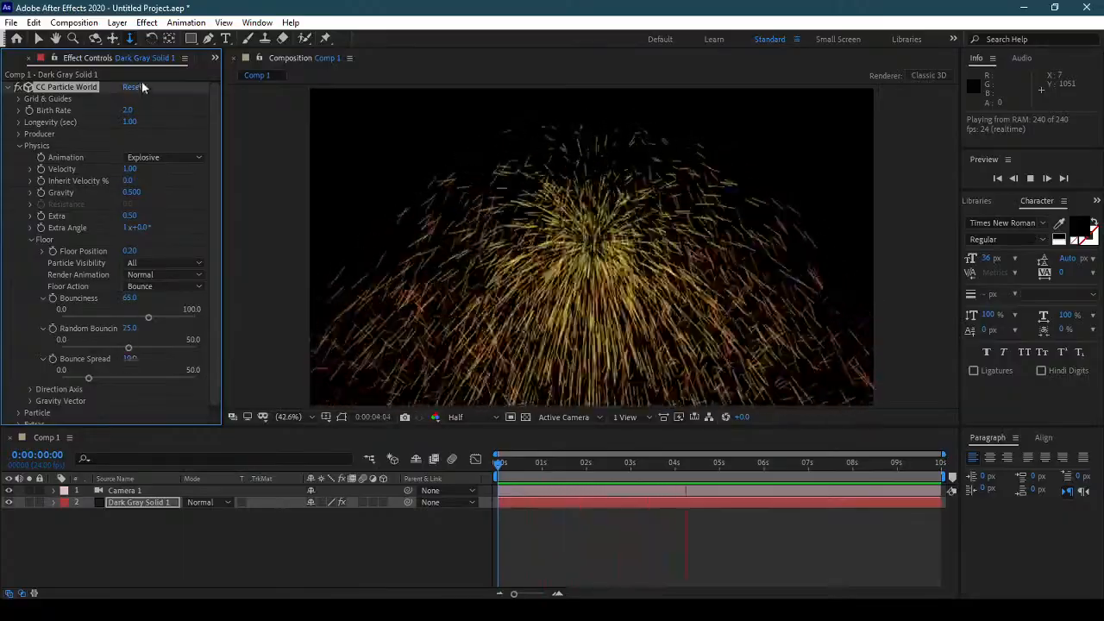
# Step: Reset all CC Particle World settings to their defaults and move the current time to 0:00:03:03
pyautogui.click(138, 86)
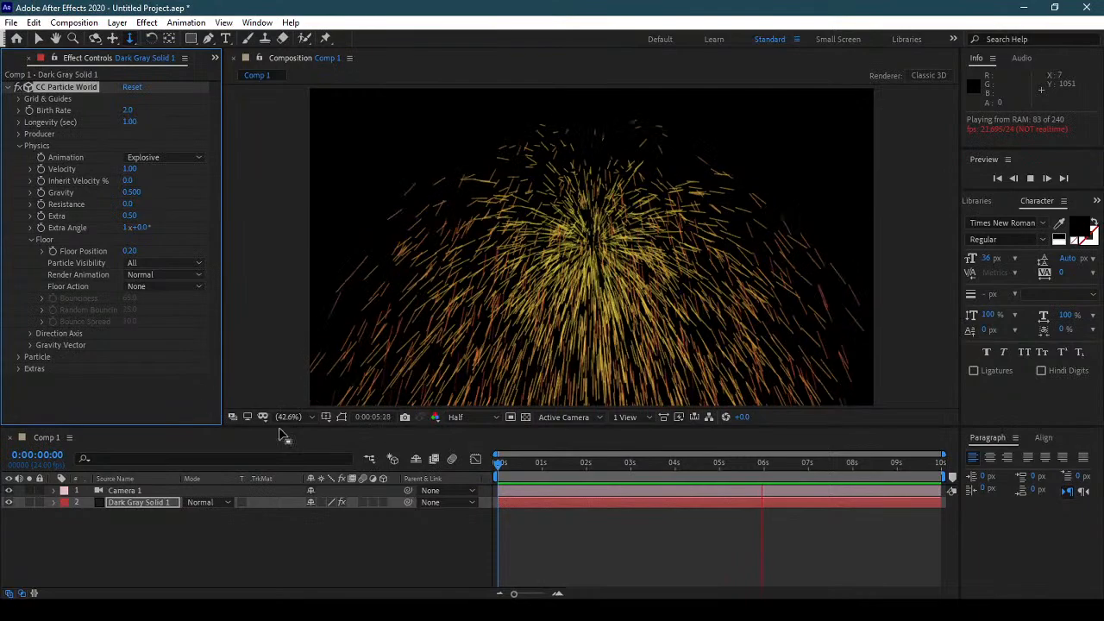
pyautogui.click(537, 463)
pyautogui.moveTo(539, 466); pyautogui.dragTo(636, 465)
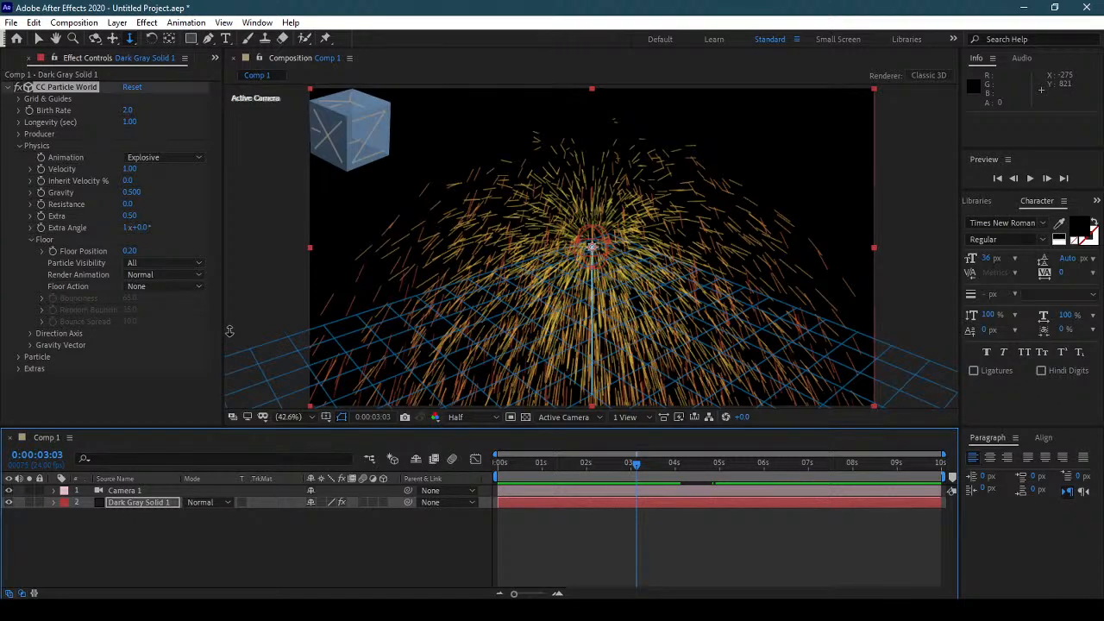
# Step: Collapse the Floor settings, set the Gravity Vector's Gravity X to 0.570 and preview the animation from the start of the timeline
pyautogui.click(31, 240)
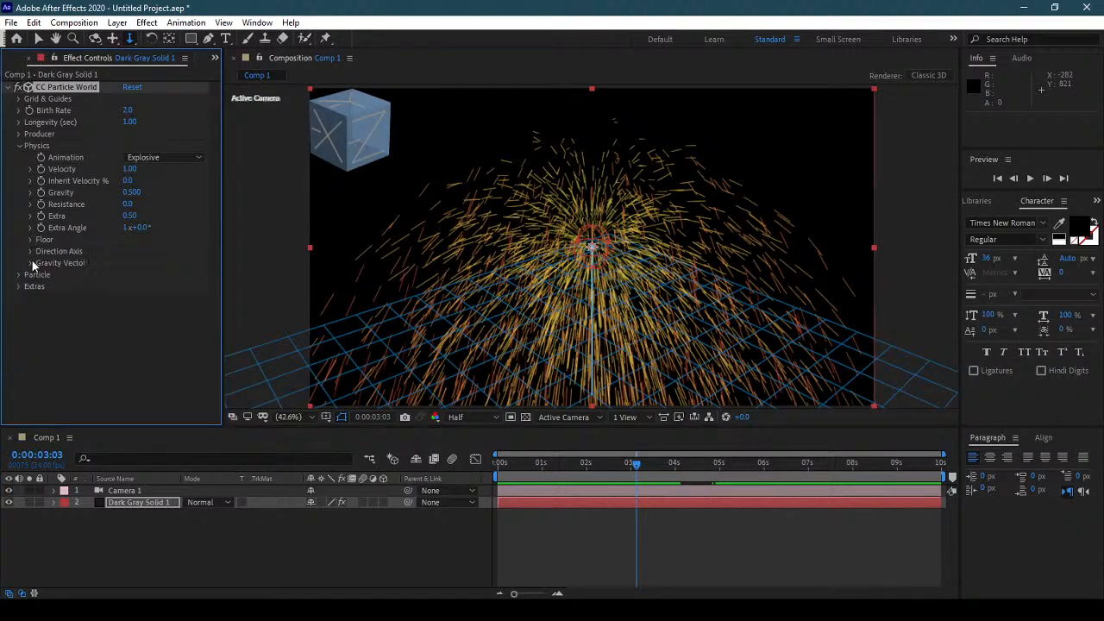
pyautogui.click(31, 262)
pyautogui.click(131, 275)
pyautogui.write('1')
pyautogui.press('Return')
pyautogui.moveTo(222, 278)
pyautogui.mouseDown()
pyautogui.moveTo(235, 280)
pyautogui.moveTo(54, 291)
pyautogui.moveTo(134, 286)
pyautogui.mouseUp()
pyautogui.press('Home')
pyautogui.press('space')
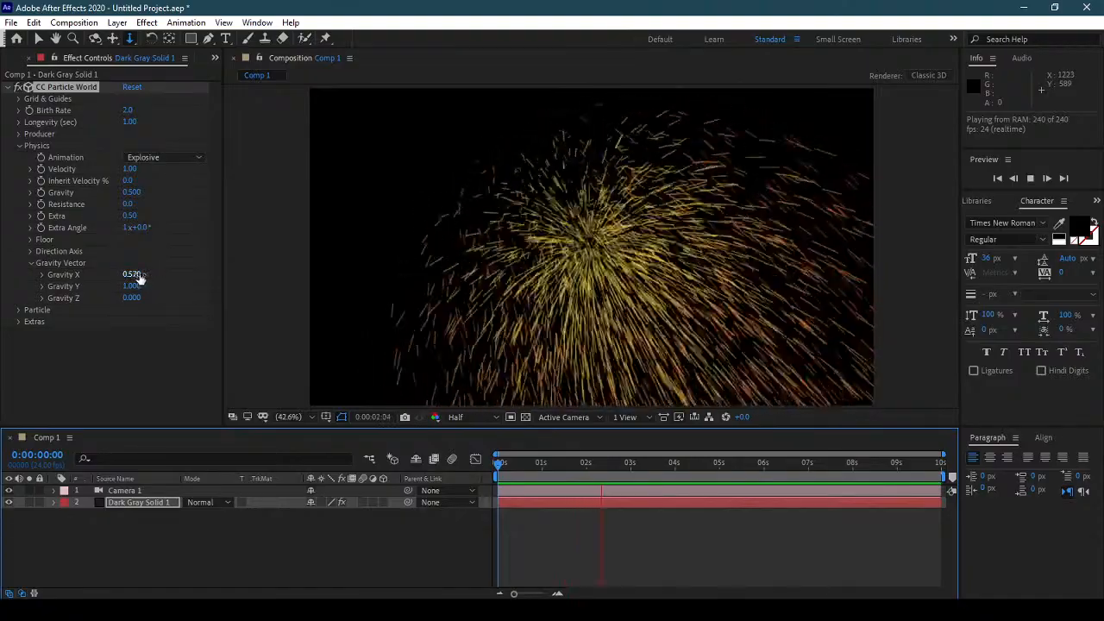
# Step: Set the Gravity Vector's Gravity Y to 0 while the preview plays
pyautogui.moveTo(133, 286); pyautogui.dragTo(173, 303)
pyautogui.click(133, 286)
pyautogui.moveTo(142, 286); pyautogui.dragTo(109, 288)
pyautogui.write('0')
pyautogui.press('Return')
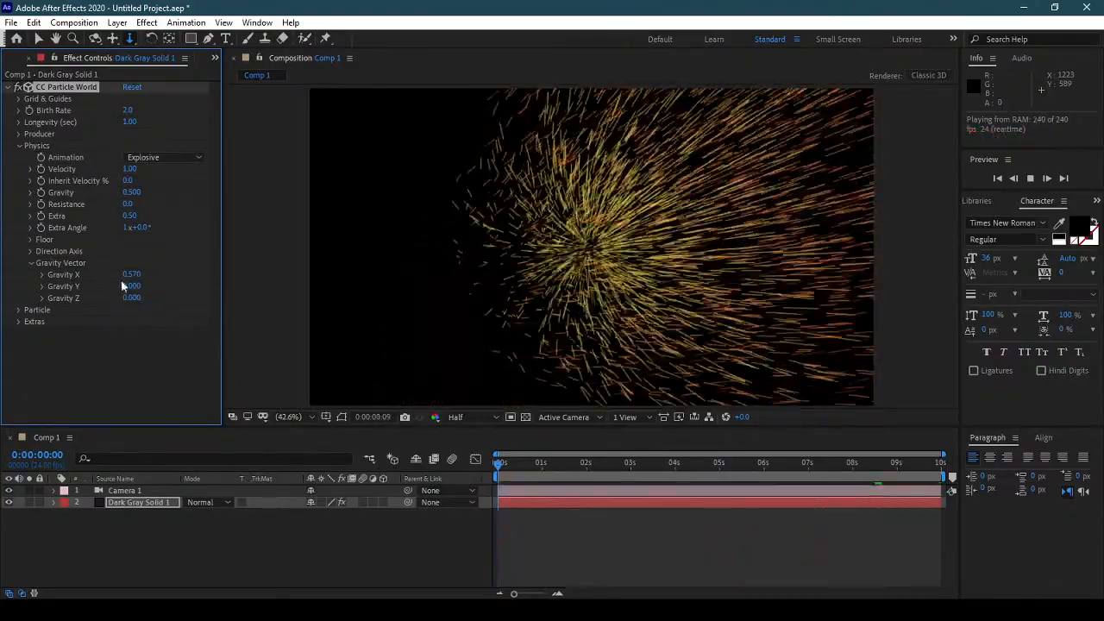
# Step: Try a Gravity Vector of Gravity X 1.000 and Gravity Z 0.850 in the preview, and move the current time to 0:00:03:14
pyautogui.moveTo(210, 275); pyautogui.dragTo(285, 275)
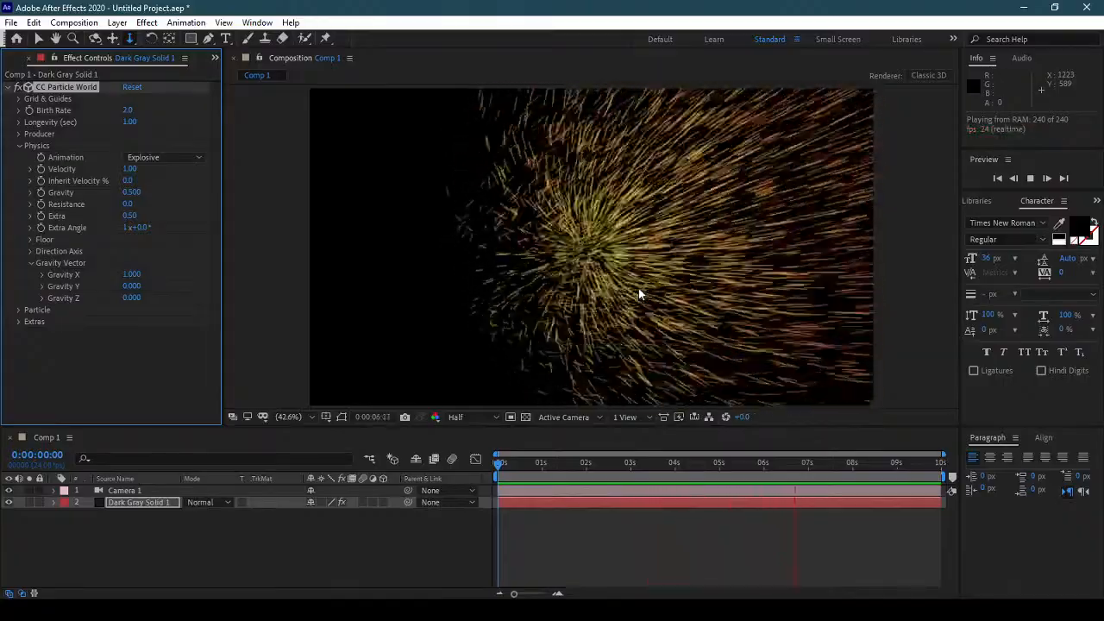
pyautogui.moveTo(131, 298); pyautogui.dragTo(199, 298)
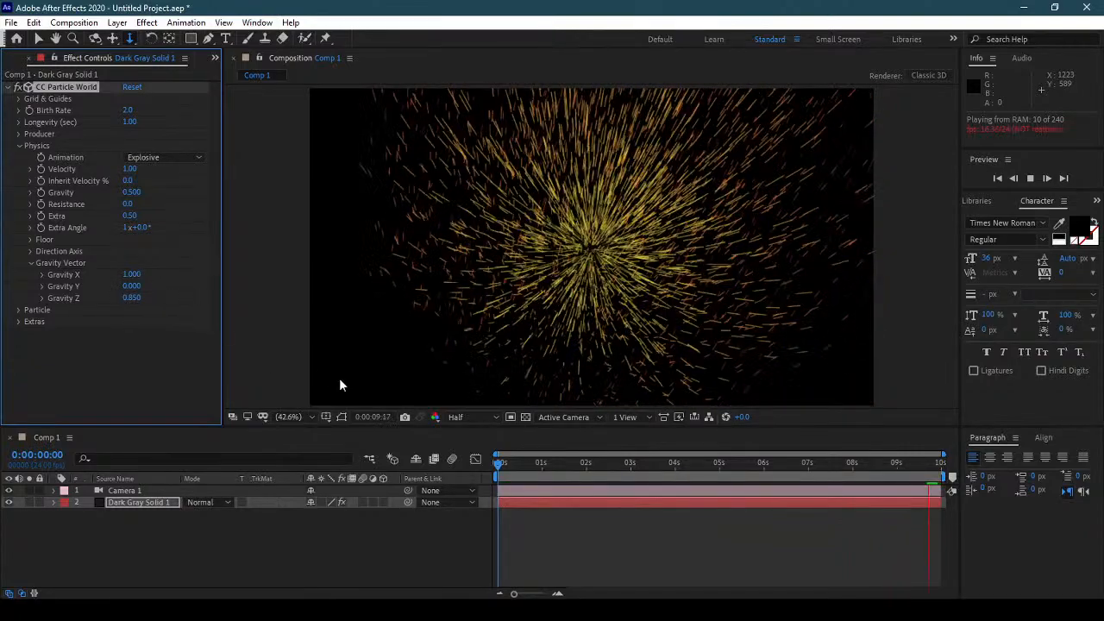
pyautogui.moveTo(558, 469); pyautogui.dragTo(658, 466)
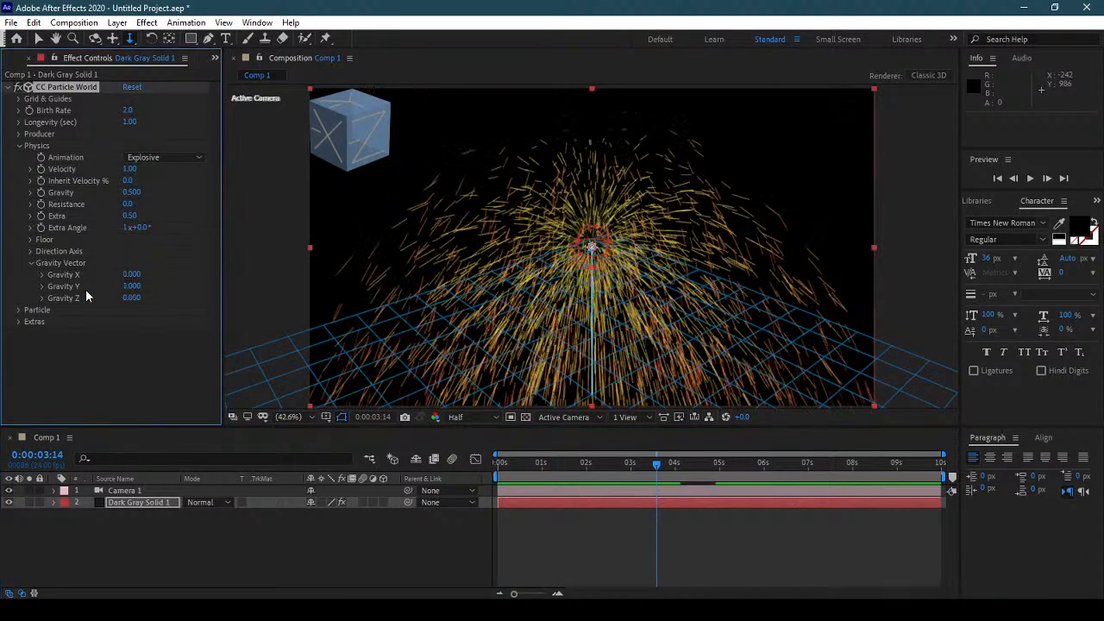
# Step: Collapse the Gravity Vector and Physics settings, set the Particle Type to Star and preview the animation from the start
pyautogui.click(27, 263)
pyautogui.click(19, 145)
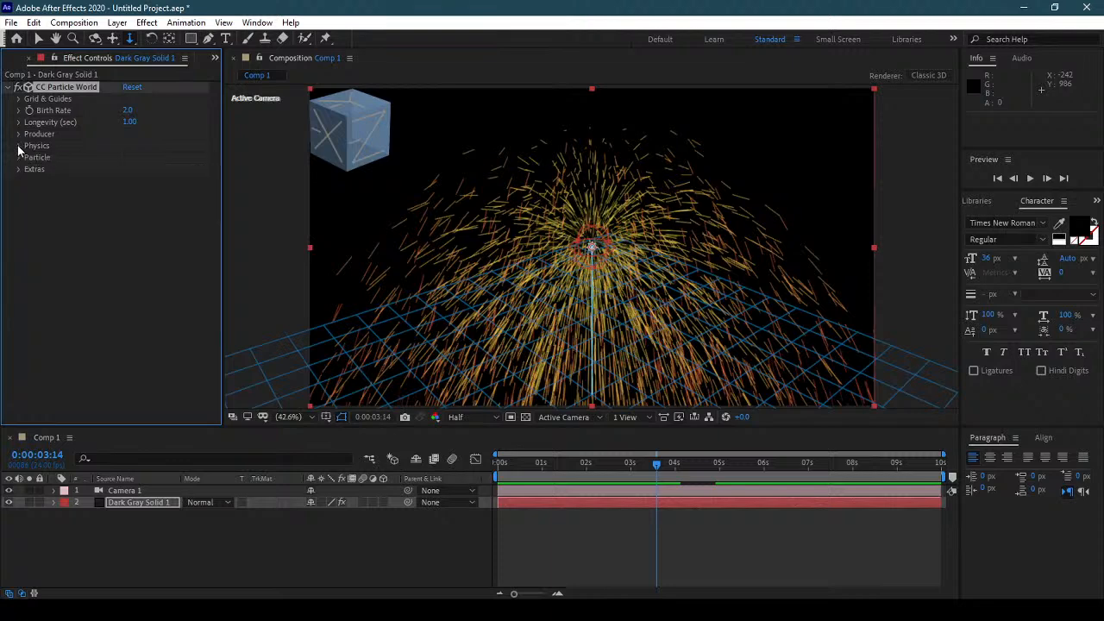
pyautogui.click(19, 158)
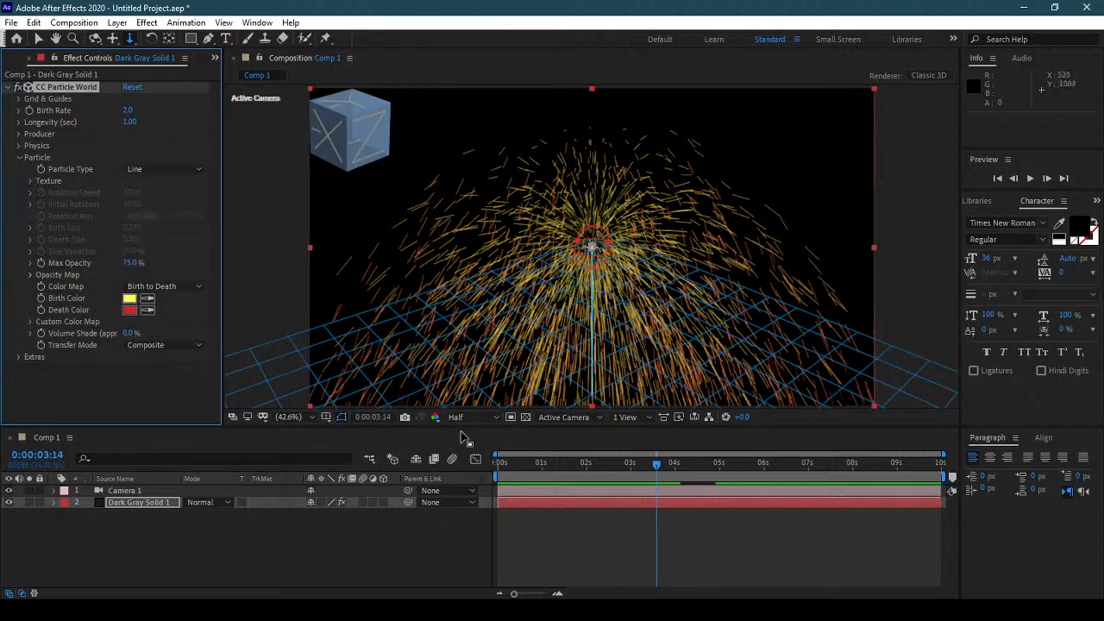
pyautogui.click(156, 169)
pyautogui.click(164, 200)
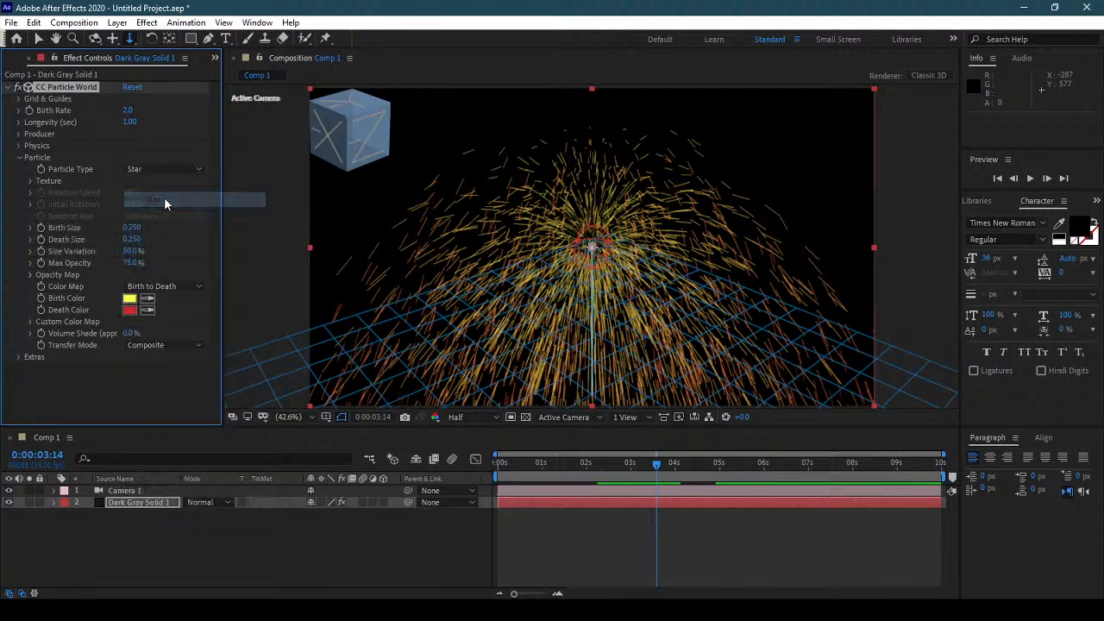
pyautogui.click(599, 528)
pyautogui.press('space')
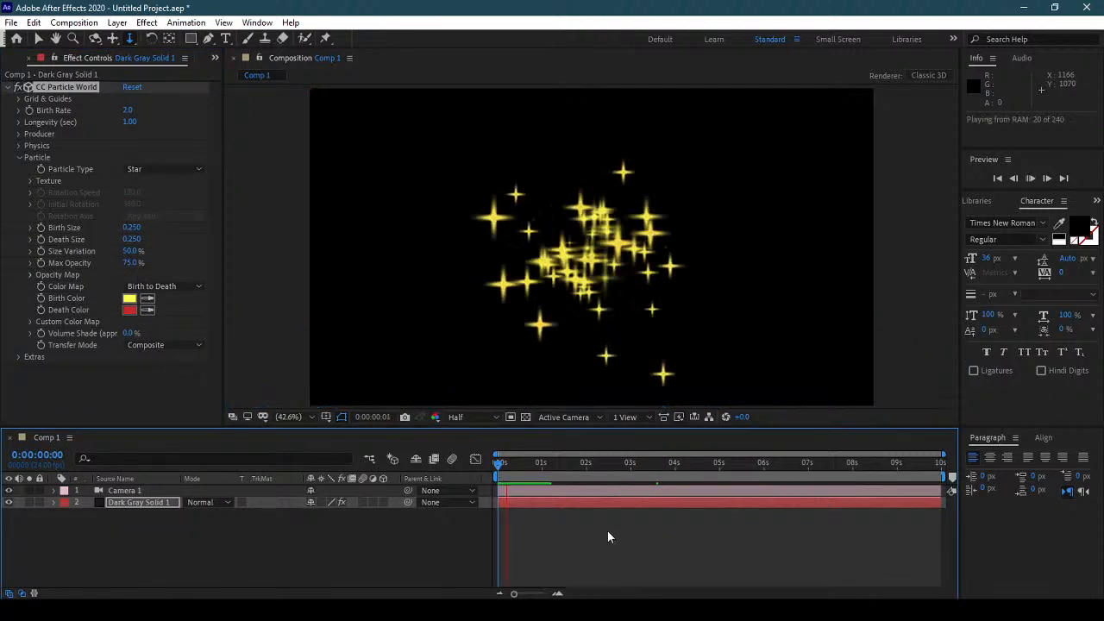
# Step: Try the Shaded Sphere, Faded Sphere, Darken&Faded Sphere and Bubble particle types while the preview plays
pyautogui.click(181, 170)
pyautogui.click(198, 220)
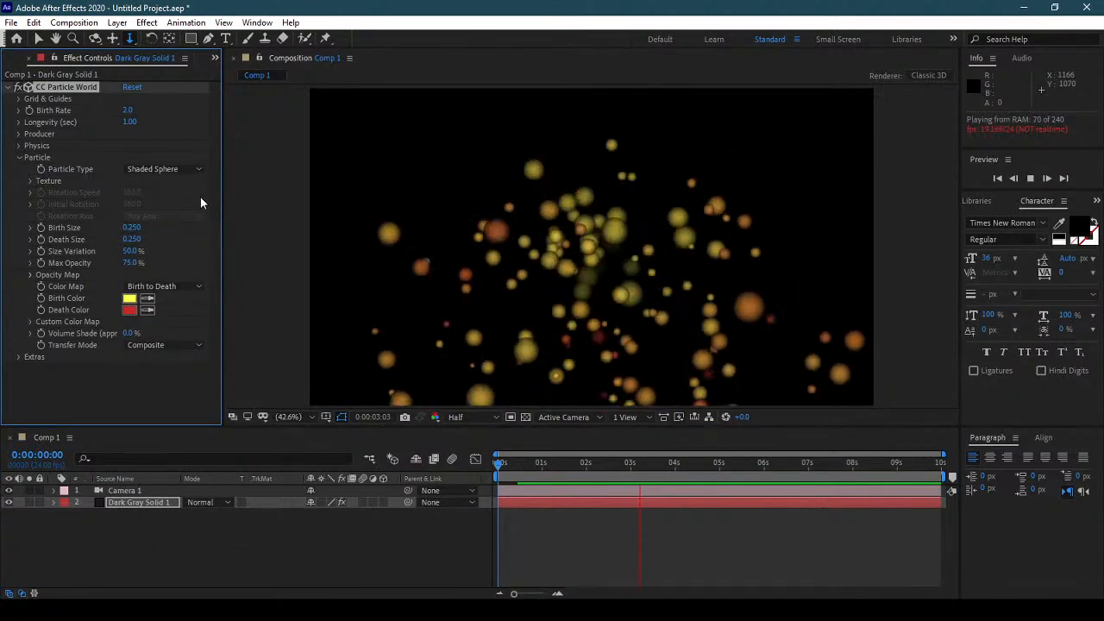
pyautogui.click(177, 169)
pyautogui.click(188, 233)
pyautogui.click(179, 172)
pyautogui.click(194, 250)
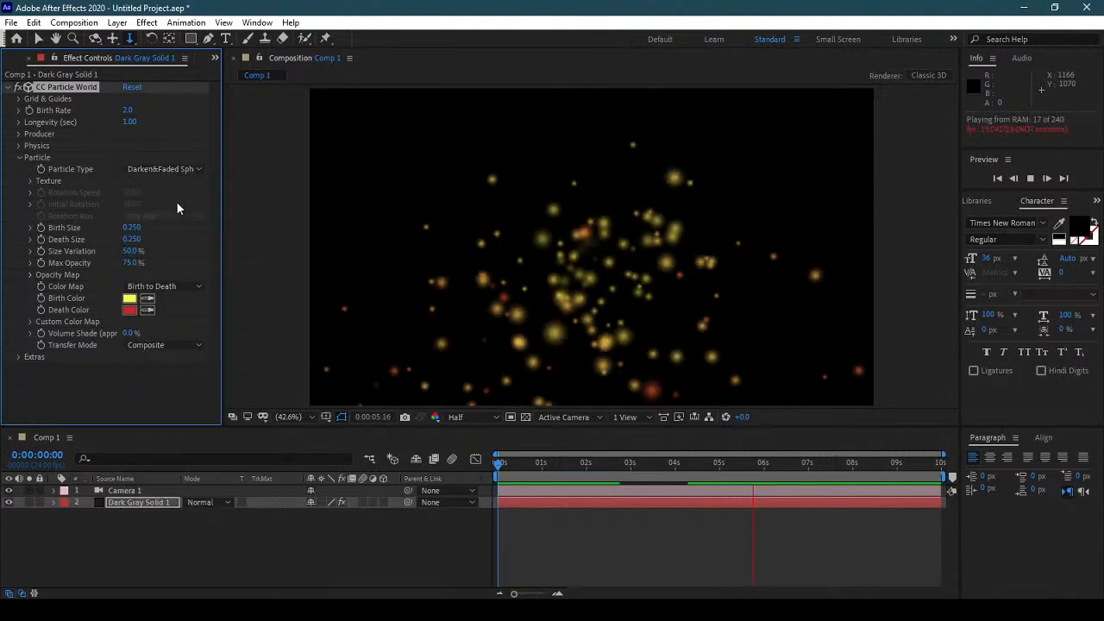
pyautogui.click(165, 168)
pyautogui.click(189, 265)
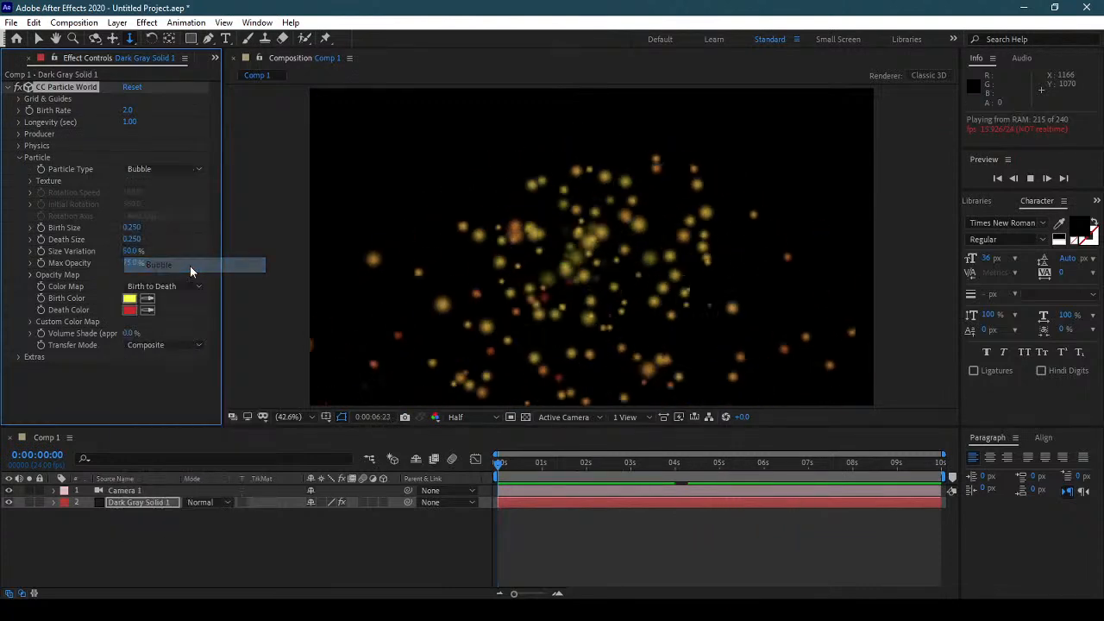
# Step: Try the Motion Polygon, Motion Square, TriPolygon and QuadPolygon particle types while the preview plays
pyautogui.click(181, 170)
pyautogui.click(190, 290)
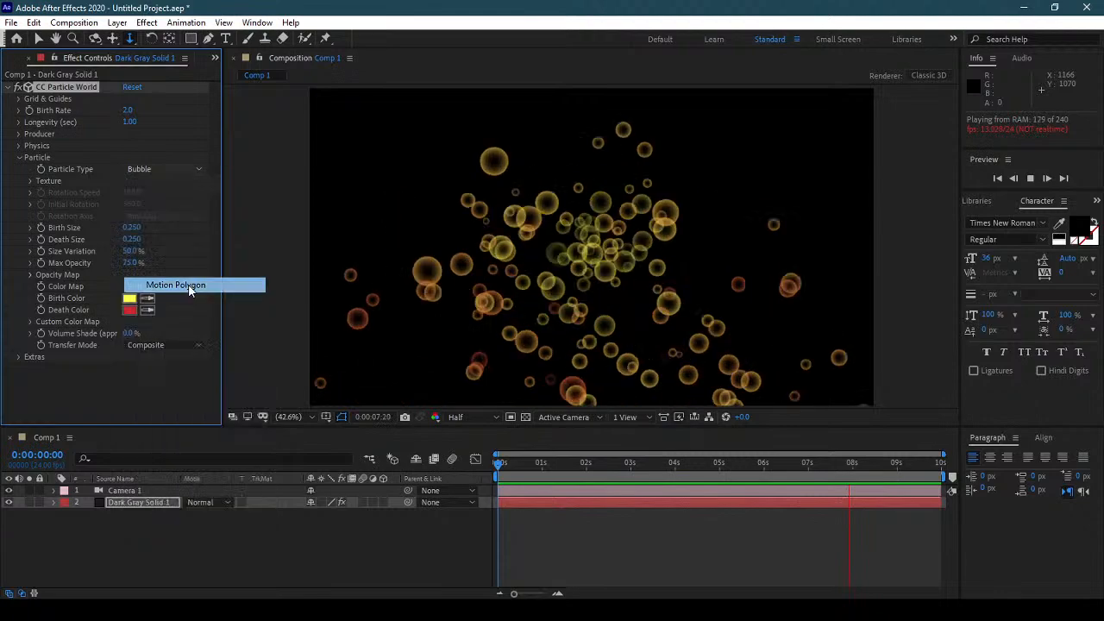
pyautogui.click(165, 168)
pyautogui.click(187, 298)
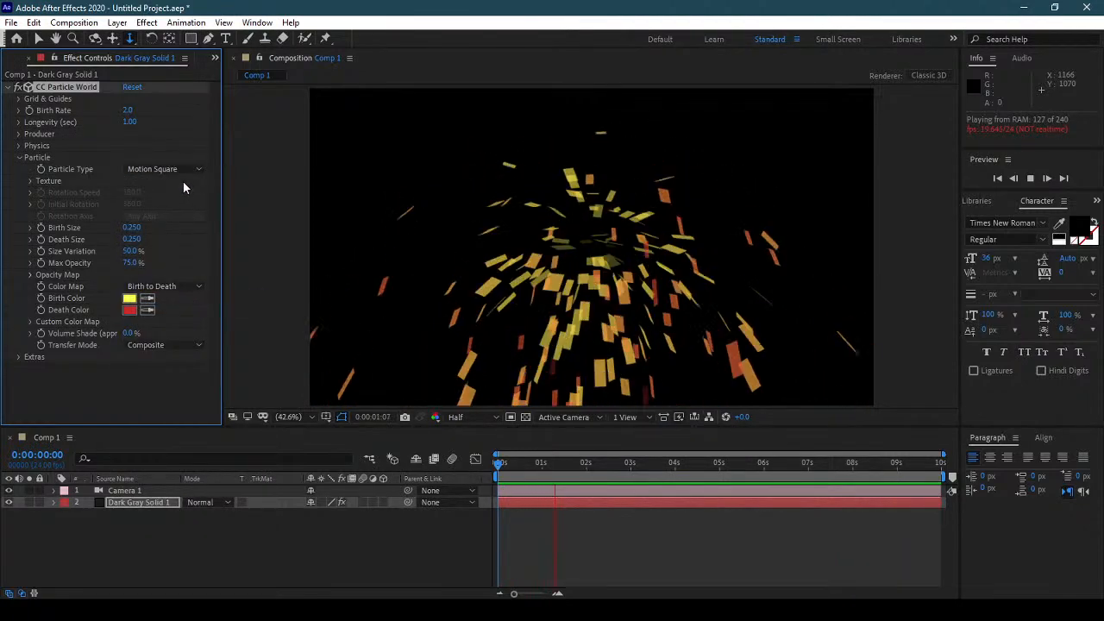
pyautogui.click(174, 169)
pyautogui.click(187, 315)
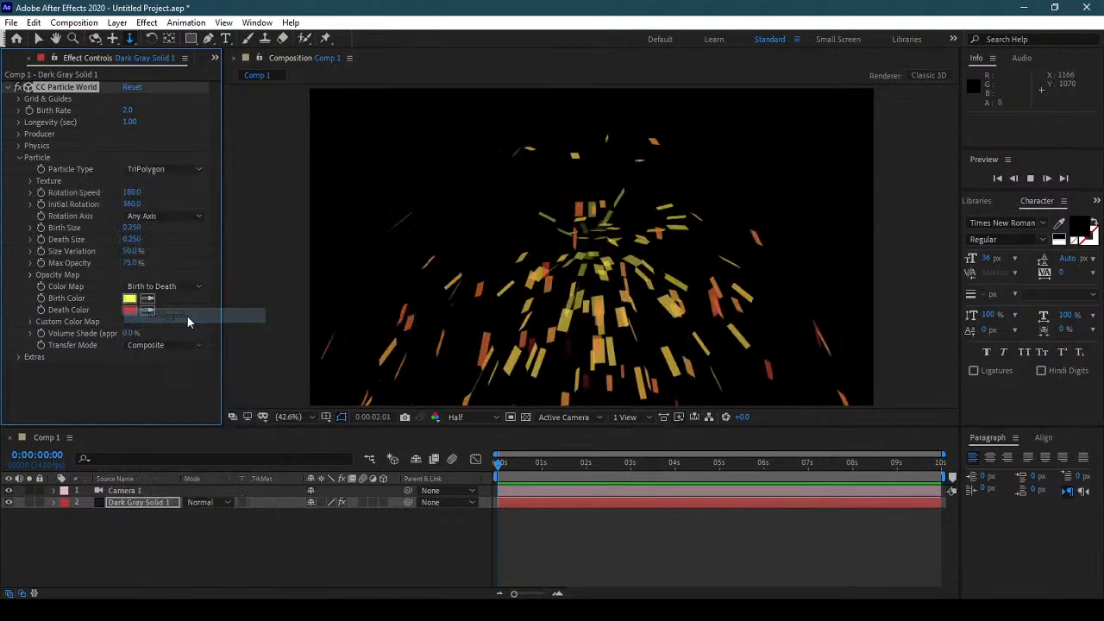
pyautogui.click(158, 172)
pyautogui.click(177, 330)
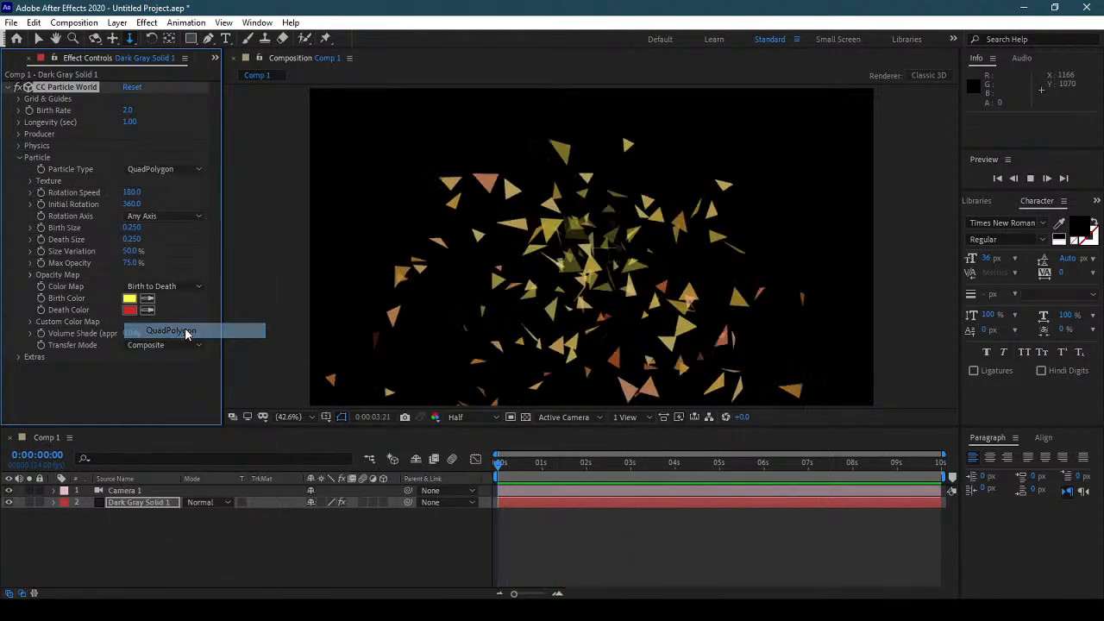
# Step: Try the Textured TriPolygon particle type and look through the other textured types on offer
pyautogui.click(151, 168)
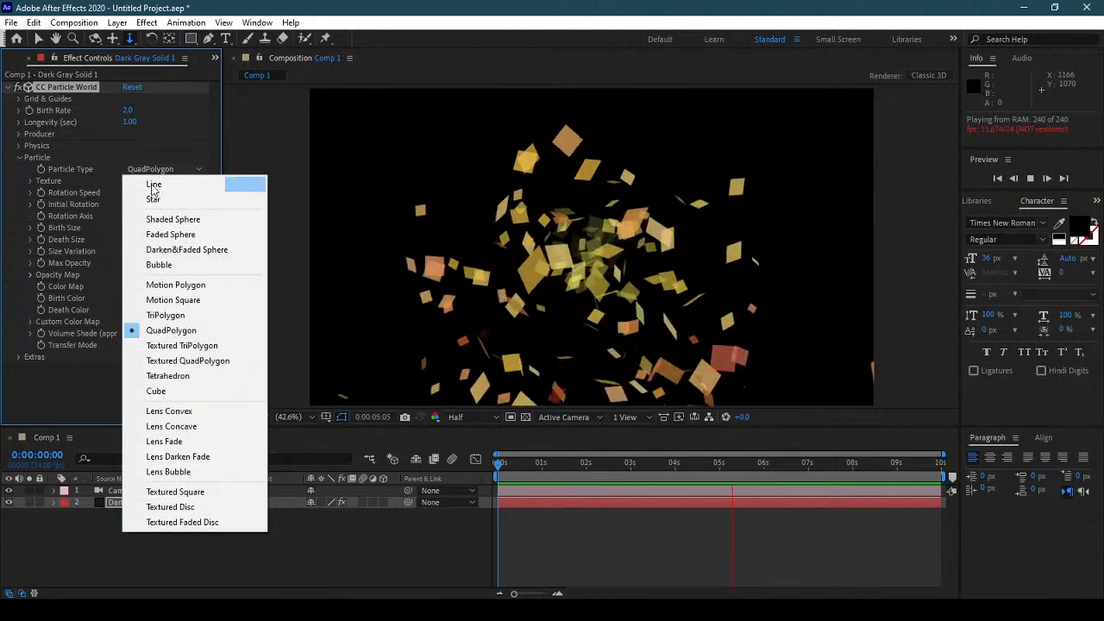
pyautogui.click(198, 346)
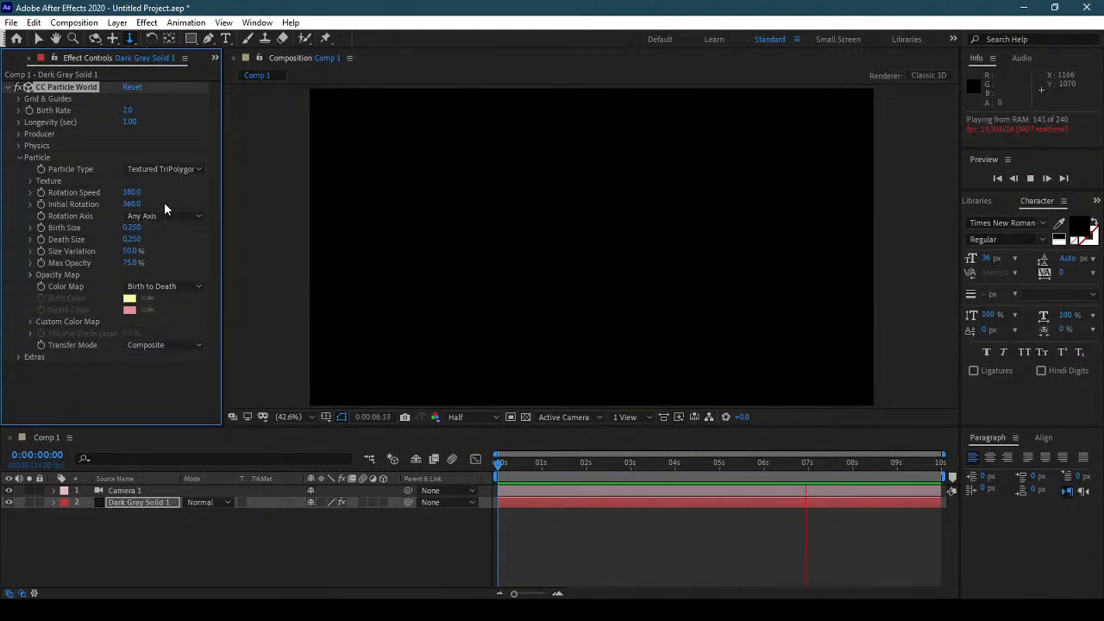
pyautogui.click(183, 172)
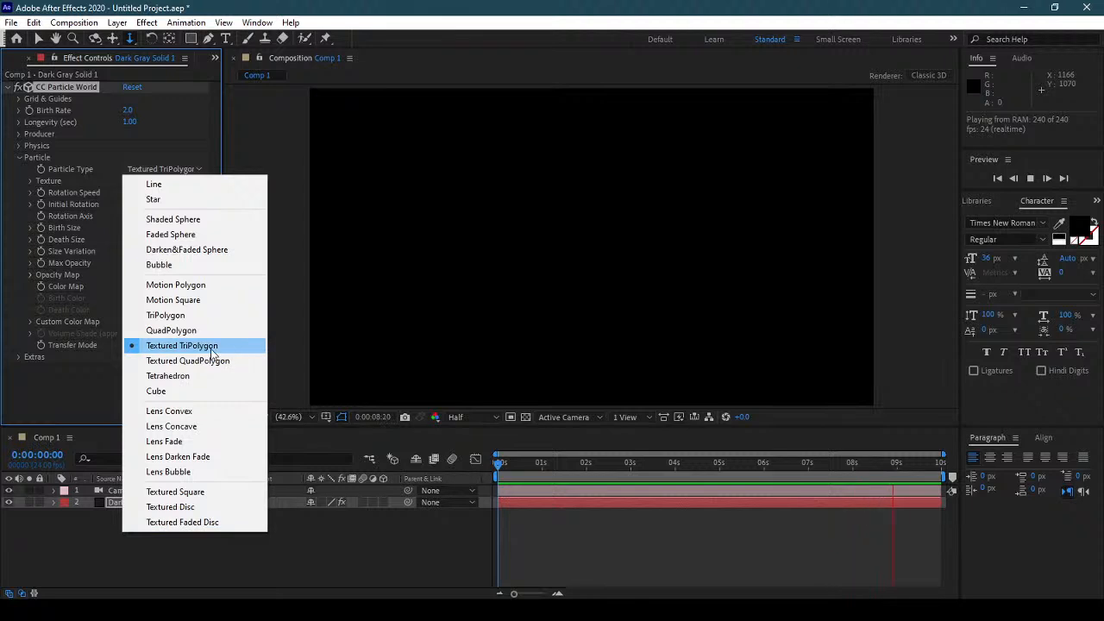
pyautogui.click(211, 348)
pyautogui.click(164, 216)
pyautogui.click(180, 169)
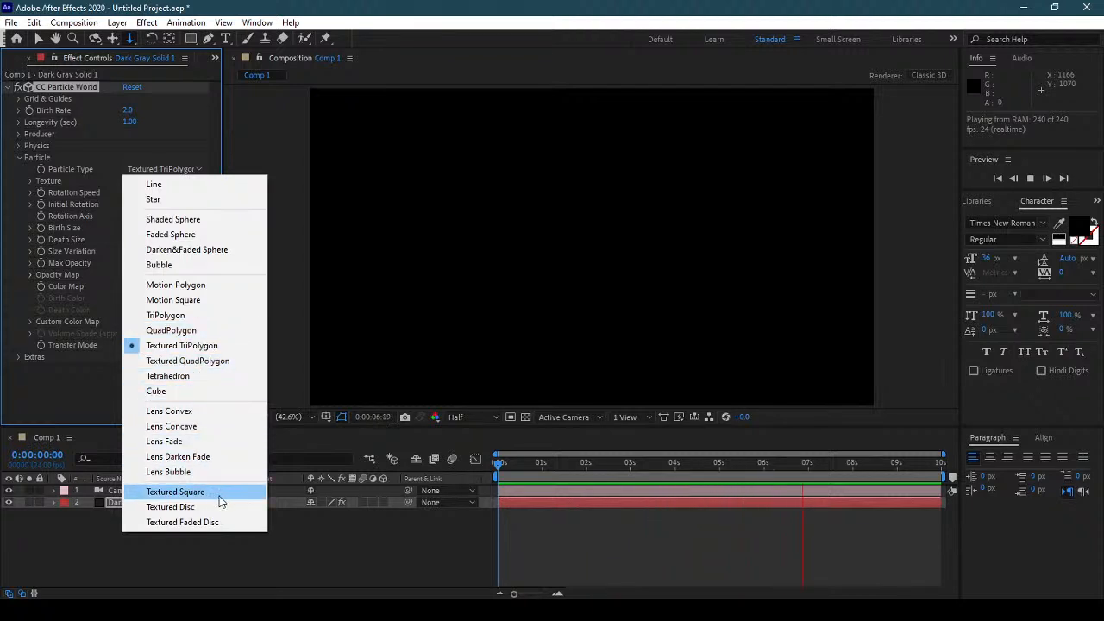
pyautogui.click(97, 395)
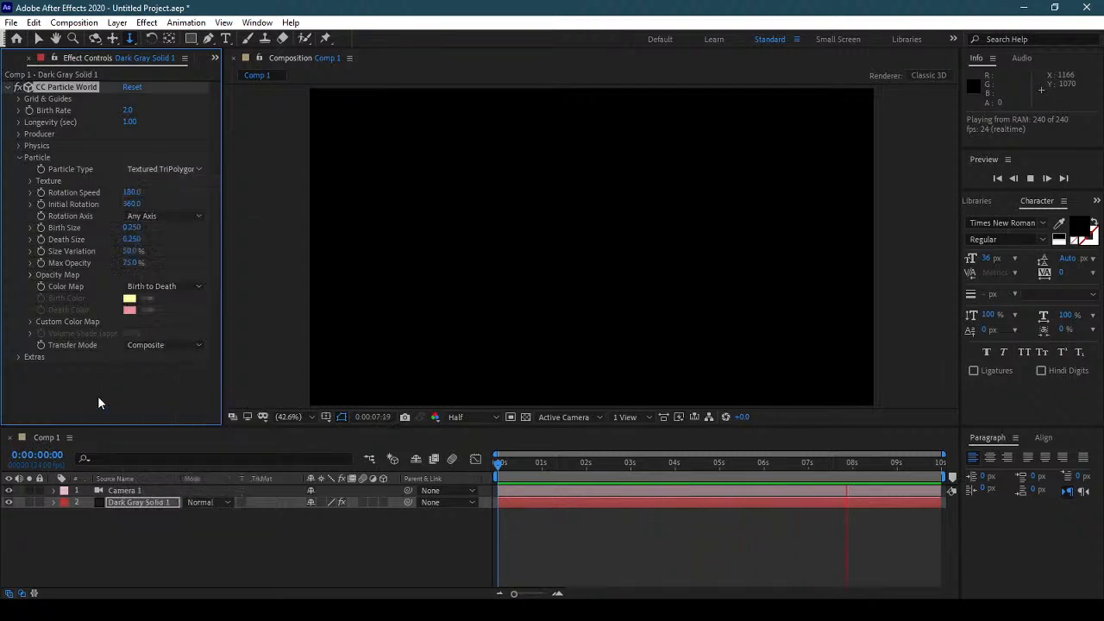
# Step: Set the Particle Type to Textured QuadPolygon and move the current time to 0:00:00:23
pyautogui.click(195, 170)
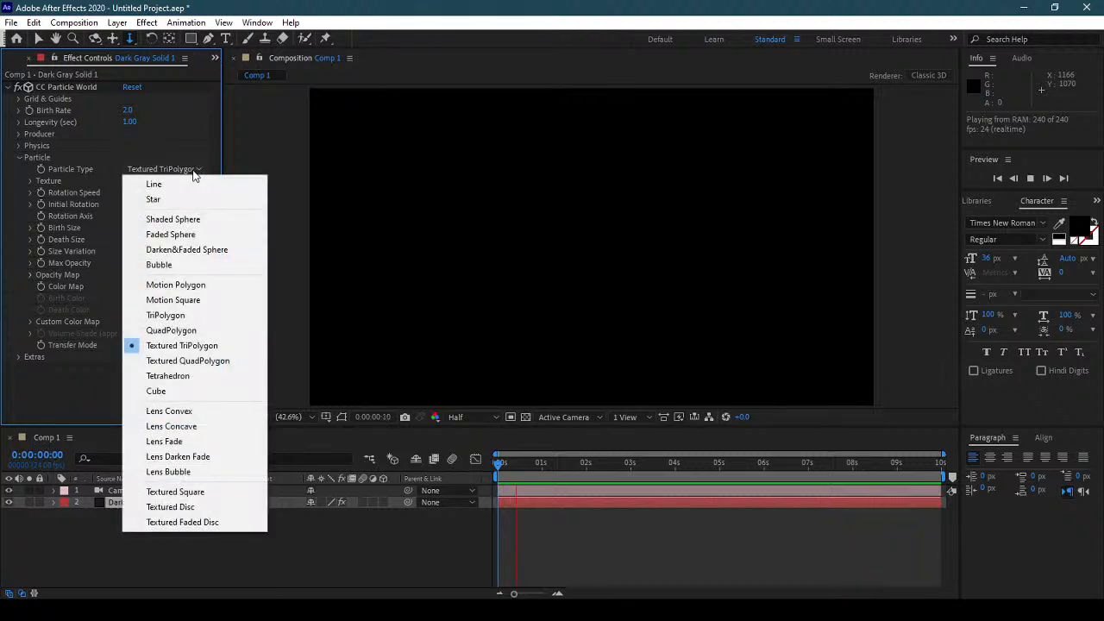
pyautogui.click(208, 362)
pyautogui.click(539, 470)
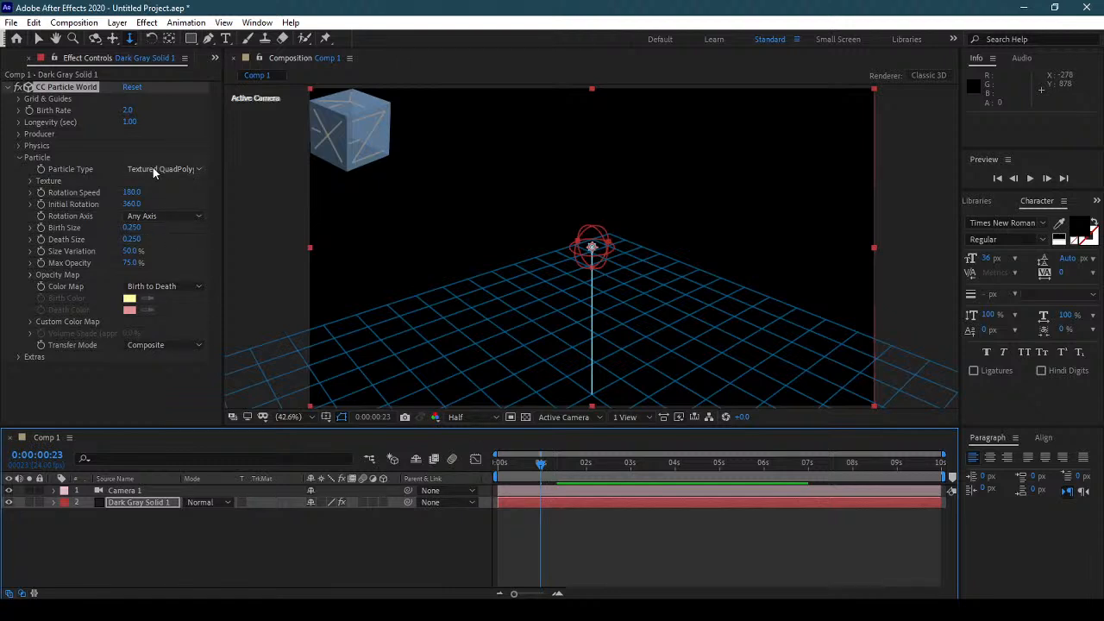
pyautogui.click(36, 376)
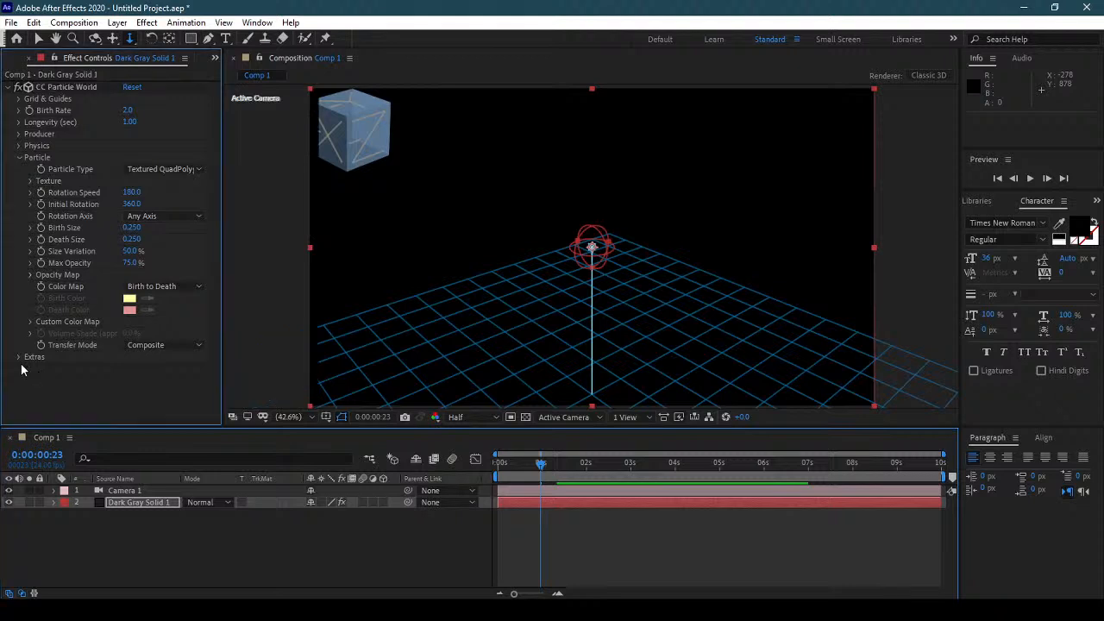
# Step: Examine the Extras settings, the Transfer Mode and Rotation Axis options, and the particle's Texture settings
pyautogui.click(19, 356)
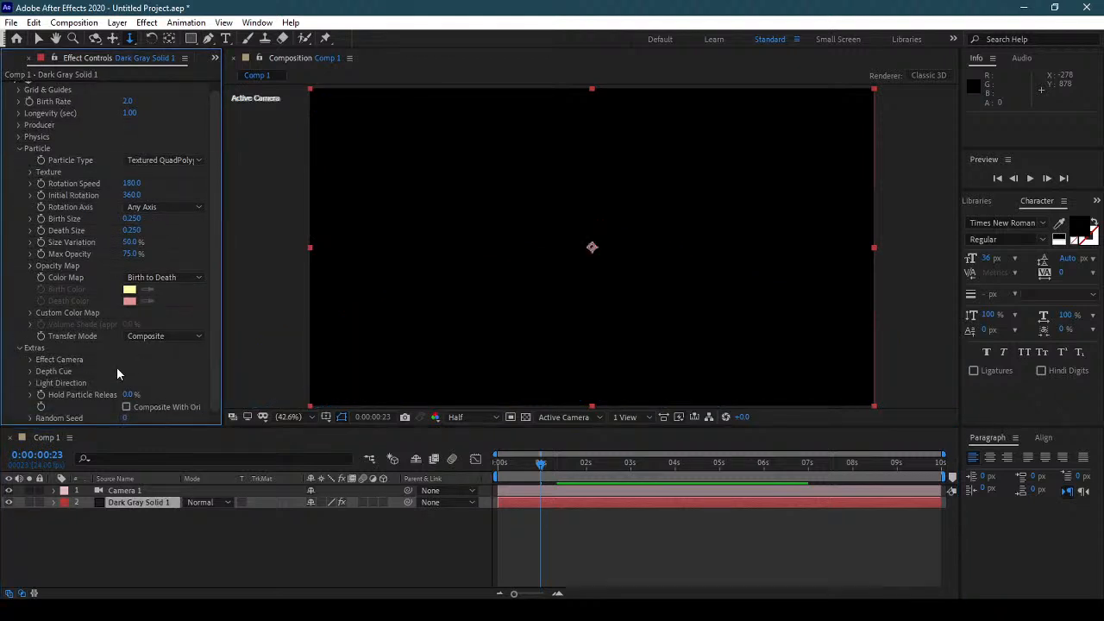
pyautogui.click(20, 349)
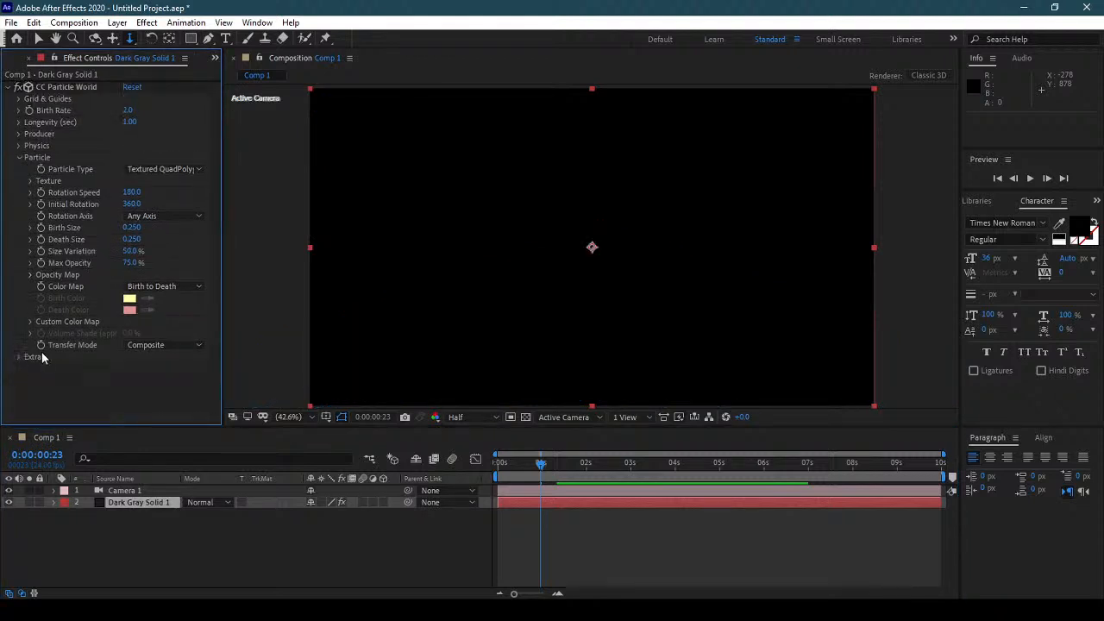
pyautogui.click(177, 346)
pyautogui.click(78, 392)
pyautogui.click(143, 217)
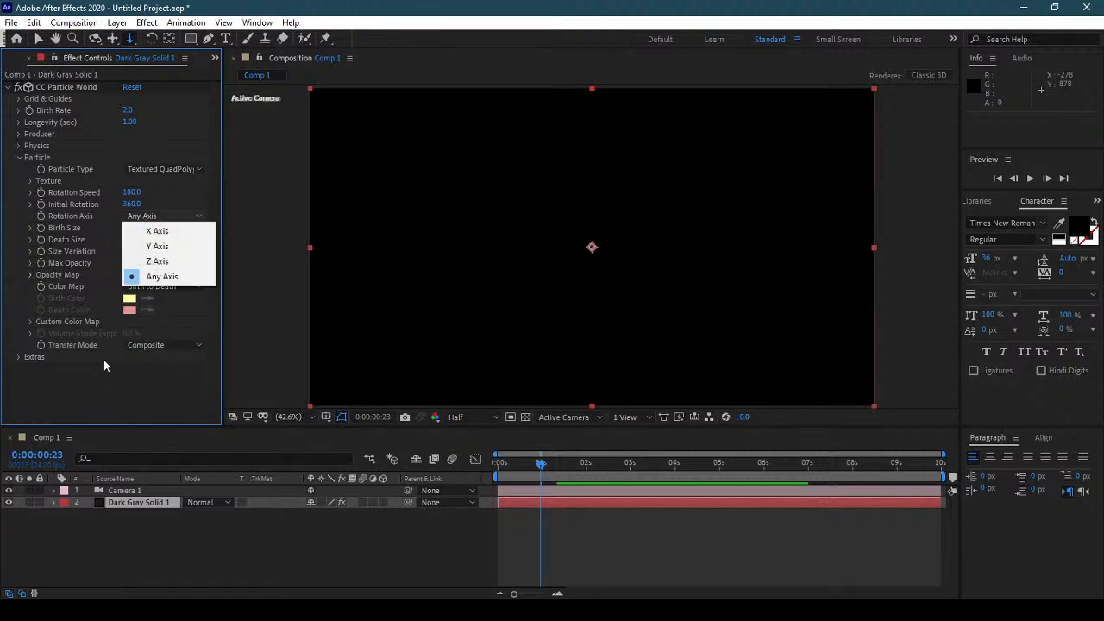
pyautogui.click(113, 317)
pyautogui.click(28, 182)
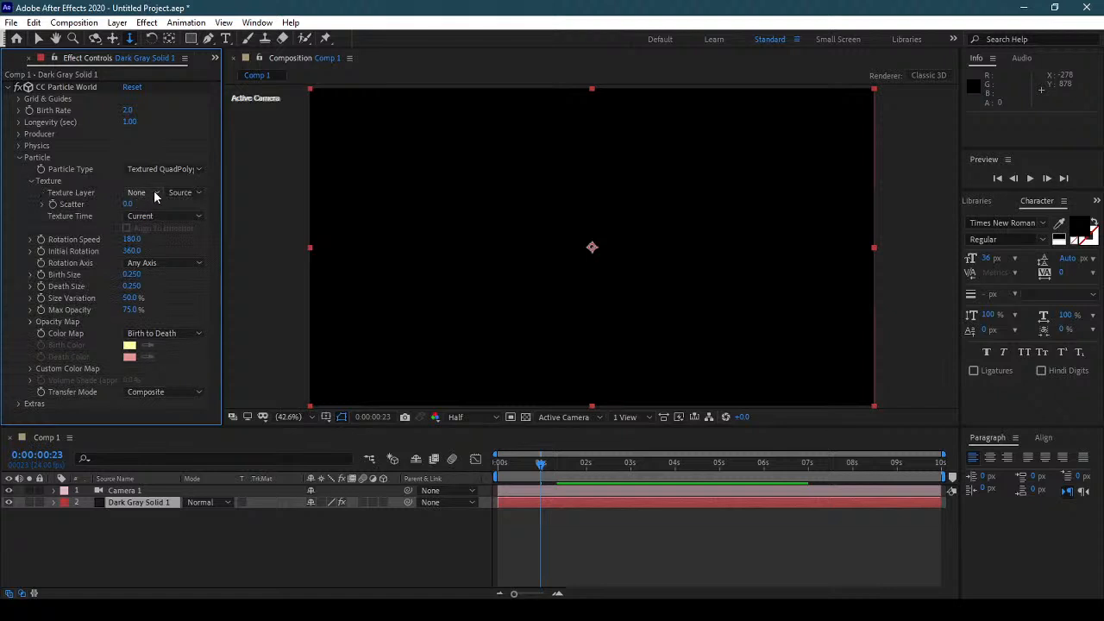
# Step: Import large_smoke.jpg into the project and add it to Comp 1 as the lowest layer, beneath Dark Gray Solid 1
pyautogui.click(215, 57)
pyautogui.click(261, 76)
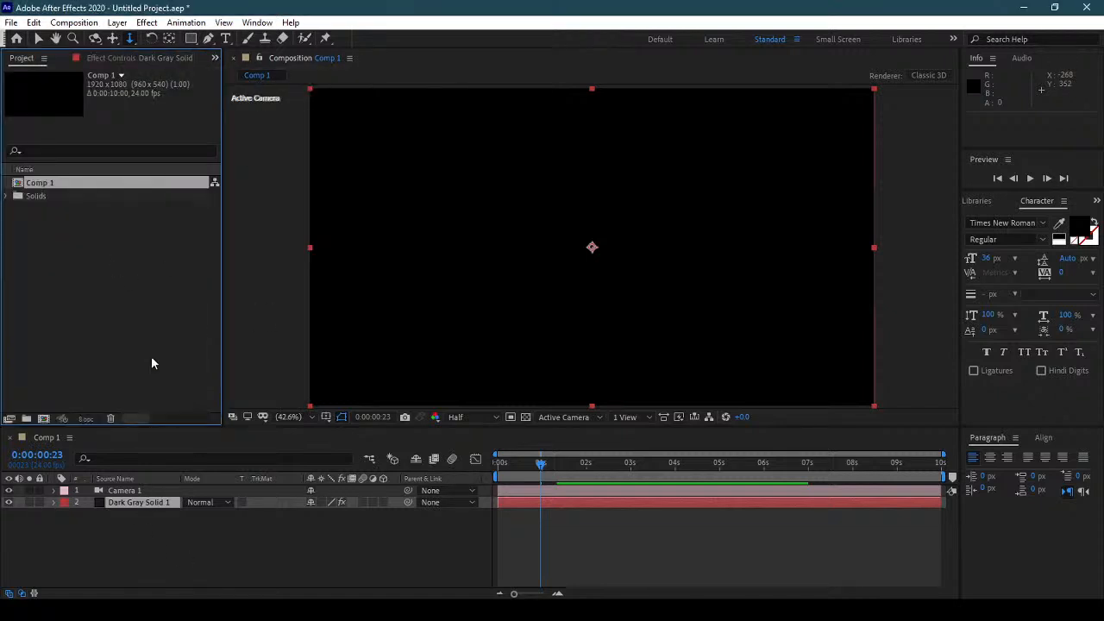
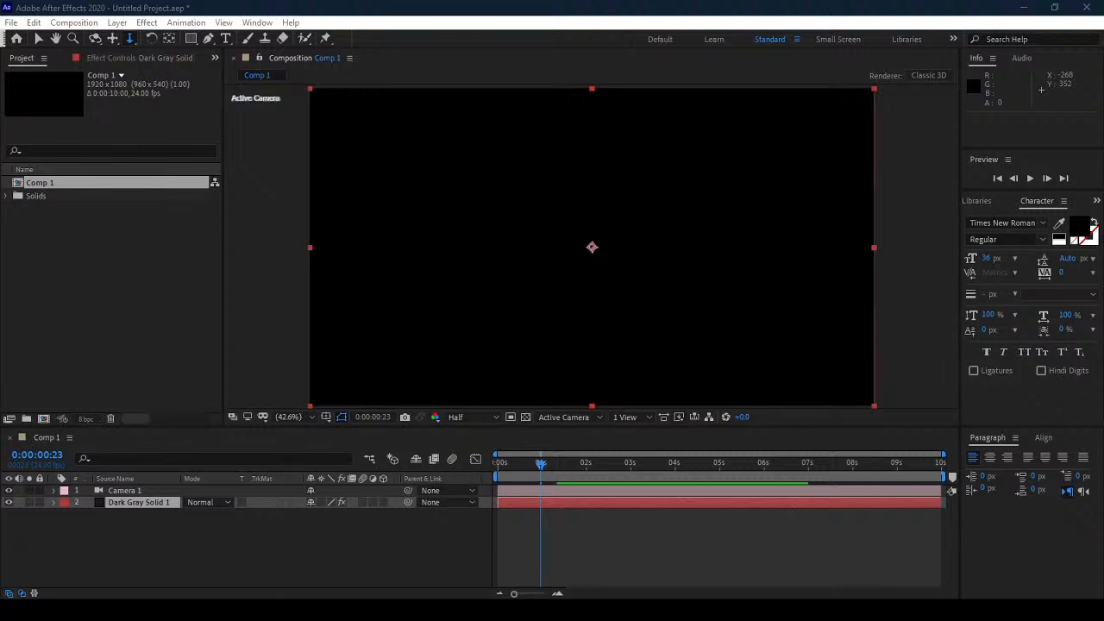
pyautogui.moveTo(0, 277); pyautogui.dragTo(40, 277)
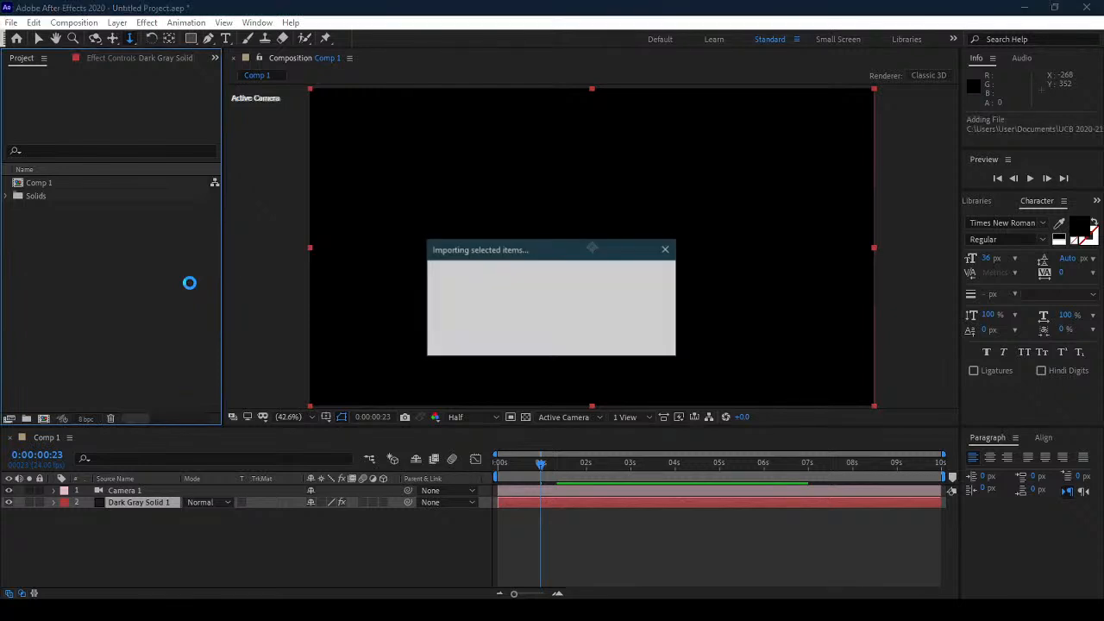
pyautogui.moveTo(63, 199); pyautogui.dragTo(166, 523)
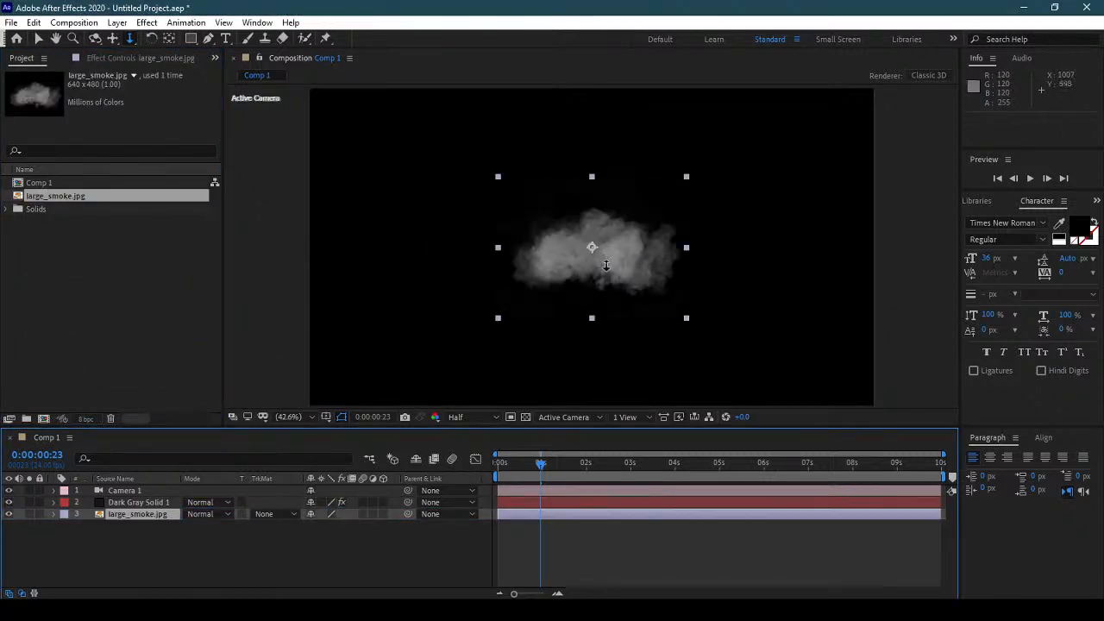
# Step: Show the transparency grid behind the smoke image in the composition view
pyautogui.click(525, 417)
pyautogui.click(526, 416)
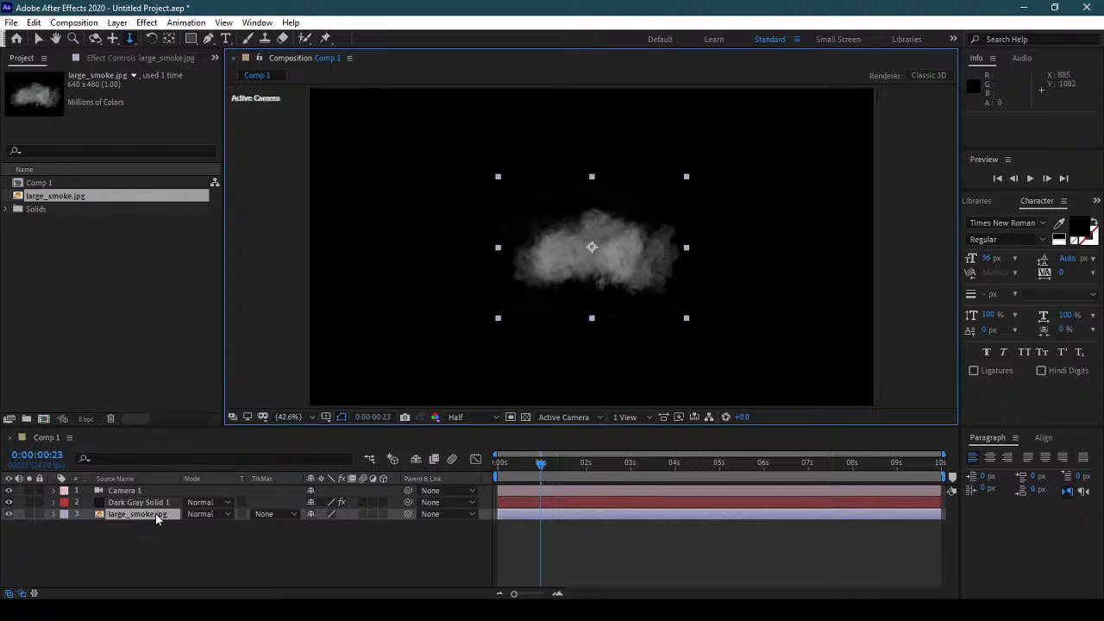
pyautogui.click(528, 418)
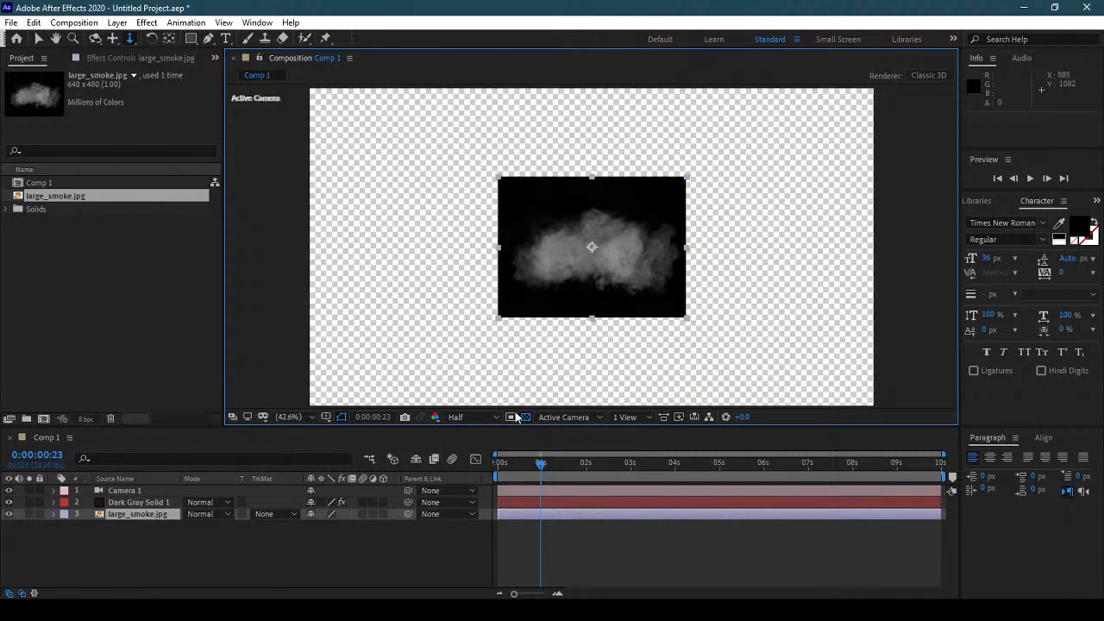
# Step: Duplicate the large_smoke.jpg layer and set the lower copy's track matte to Luma Matte "large_smoke.jpg"
pyautogui.click(156, 514)
pyautogui.hotkey('ctrl', 'd')
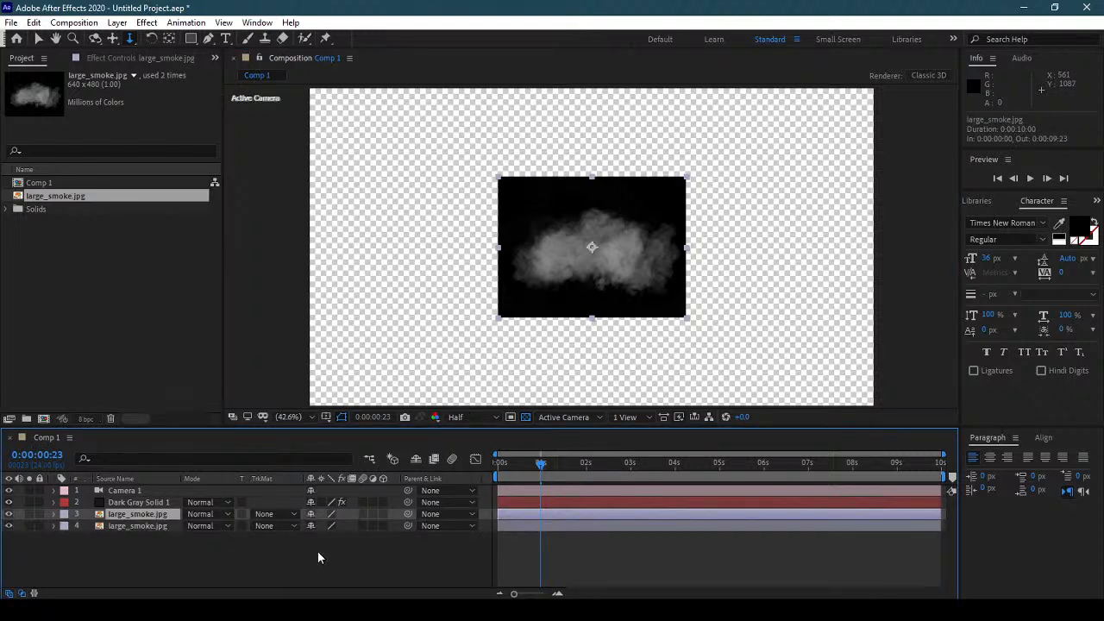
pyautogui.click(288, 525)
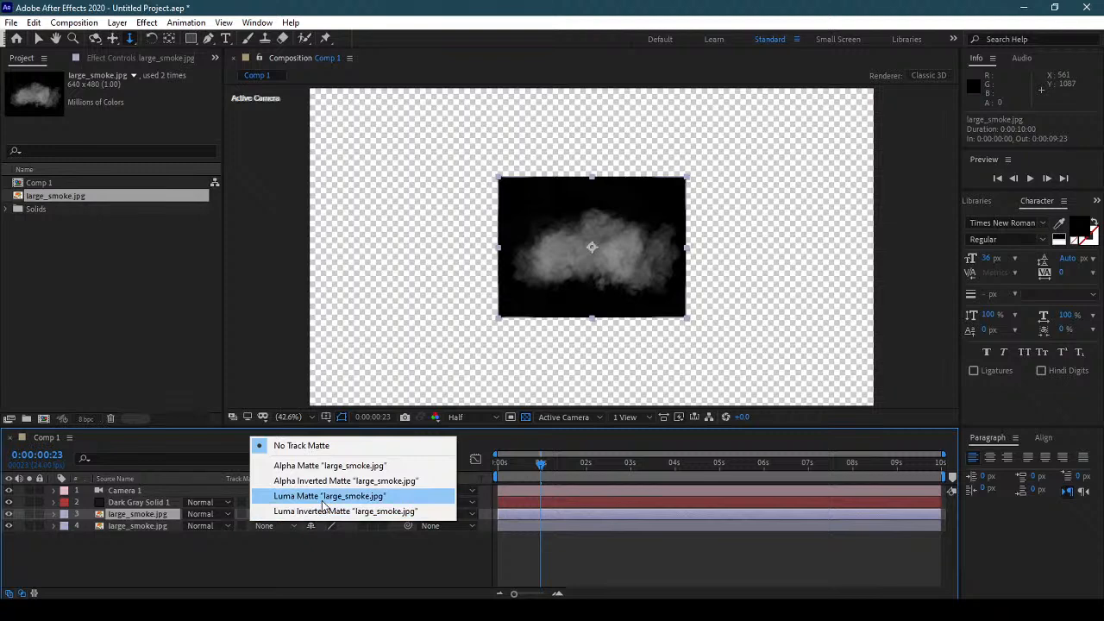
pyautogui.click(323, 499)
pyautogui.click(282, 525)
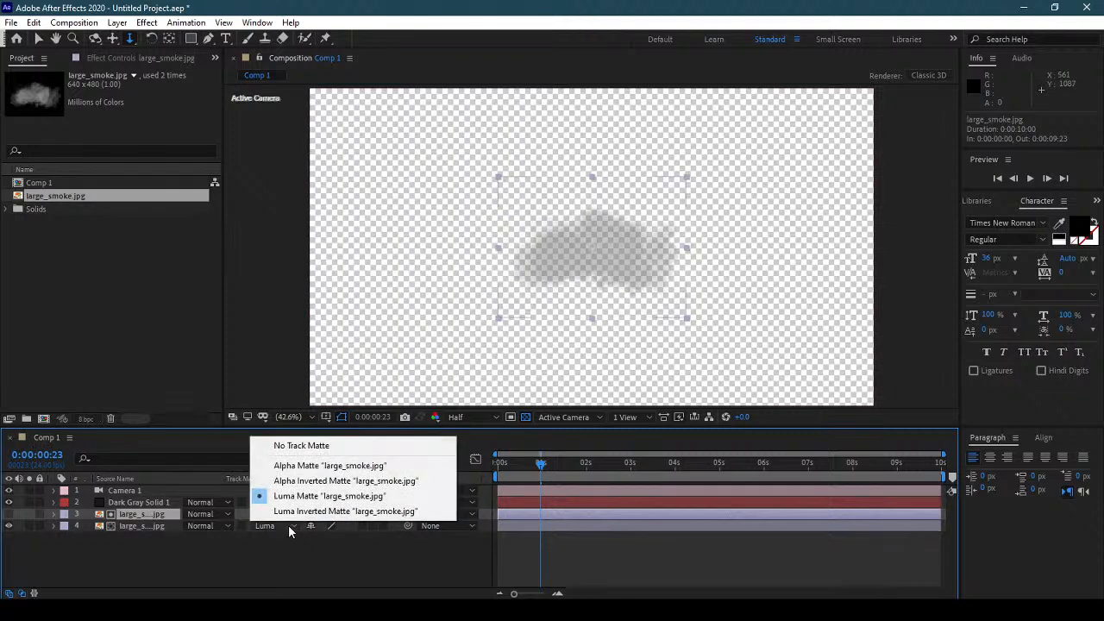
# Step: Try the Luma Inverted, Alpha Inverted and Alpha mattes on the lower smoke layer, restore Luma Matte and check it briefly without the transparency grid
pyautogui.click(336, 511)
pyautogui.click(282, 525)
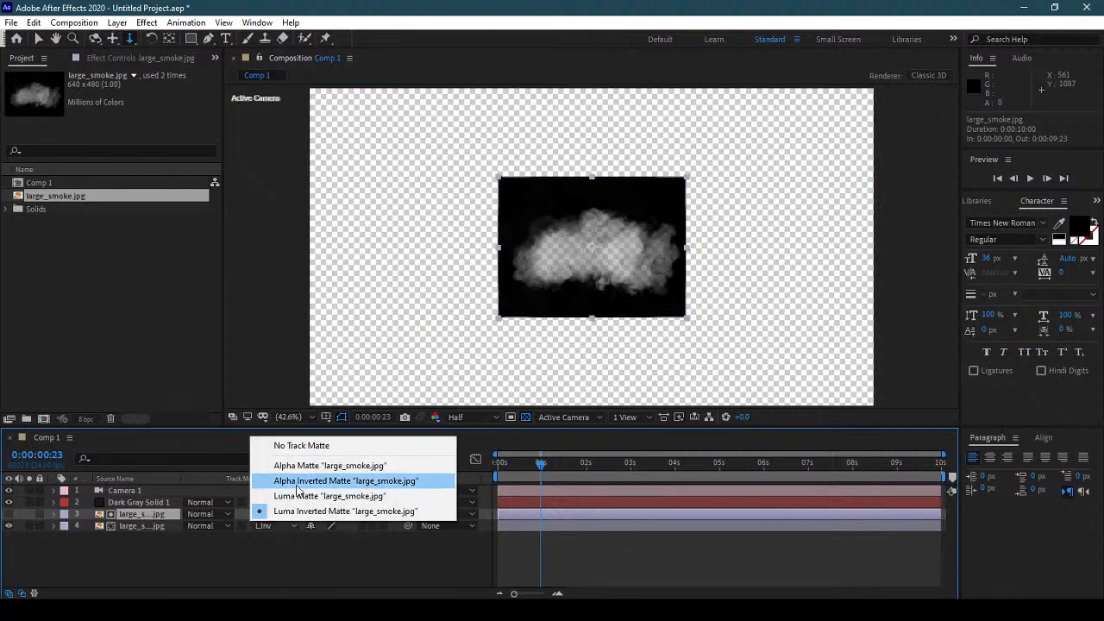
pyautogui.click(293, 480)
pyautogui.click(280, 523)
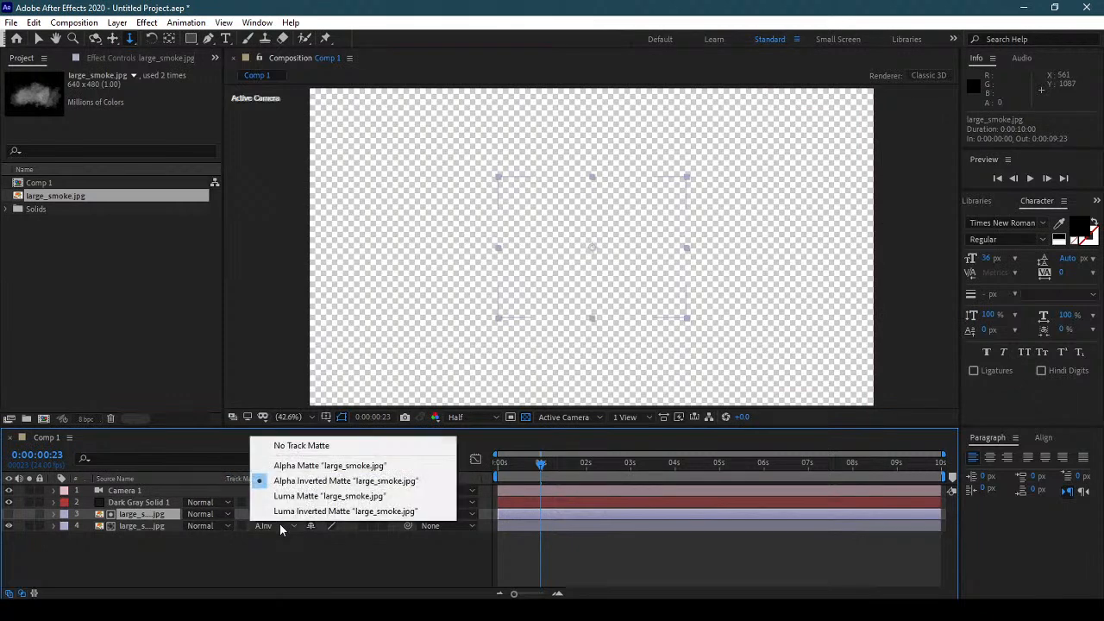
pyautogui.click(292, 462)
pyautogui.click(278, 524)
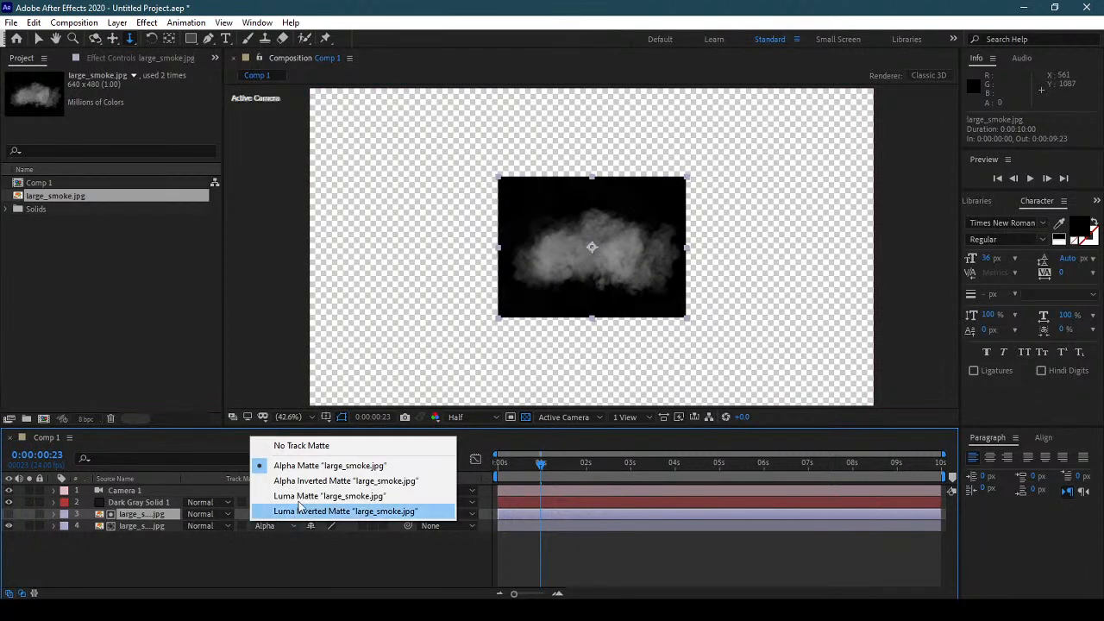
pyautogui.click(300, 495)
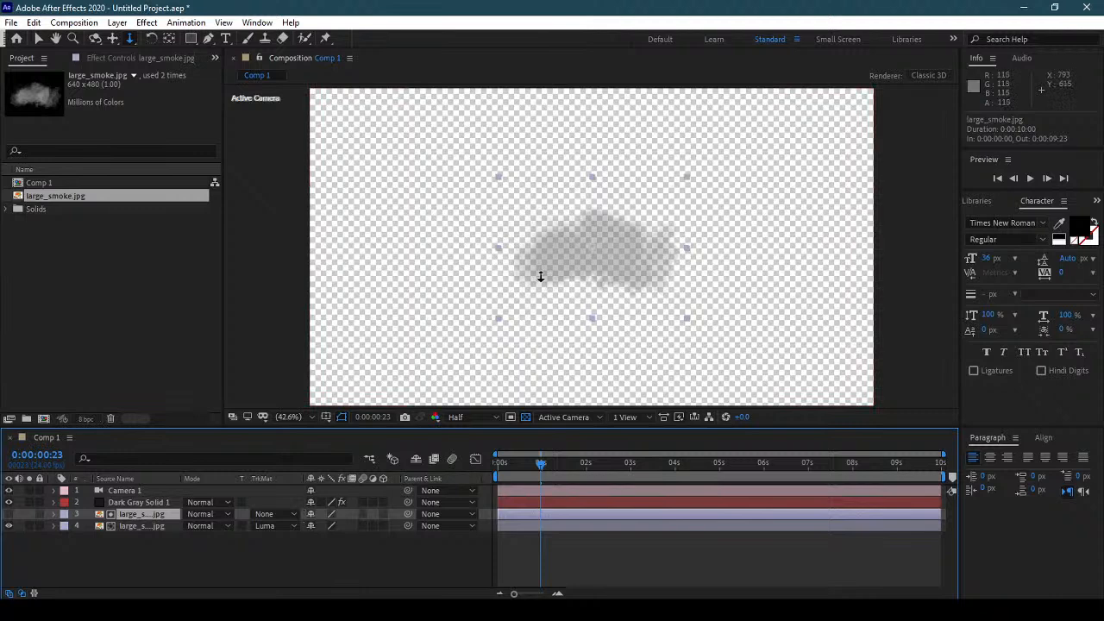
pyautogui.click(526, 417)
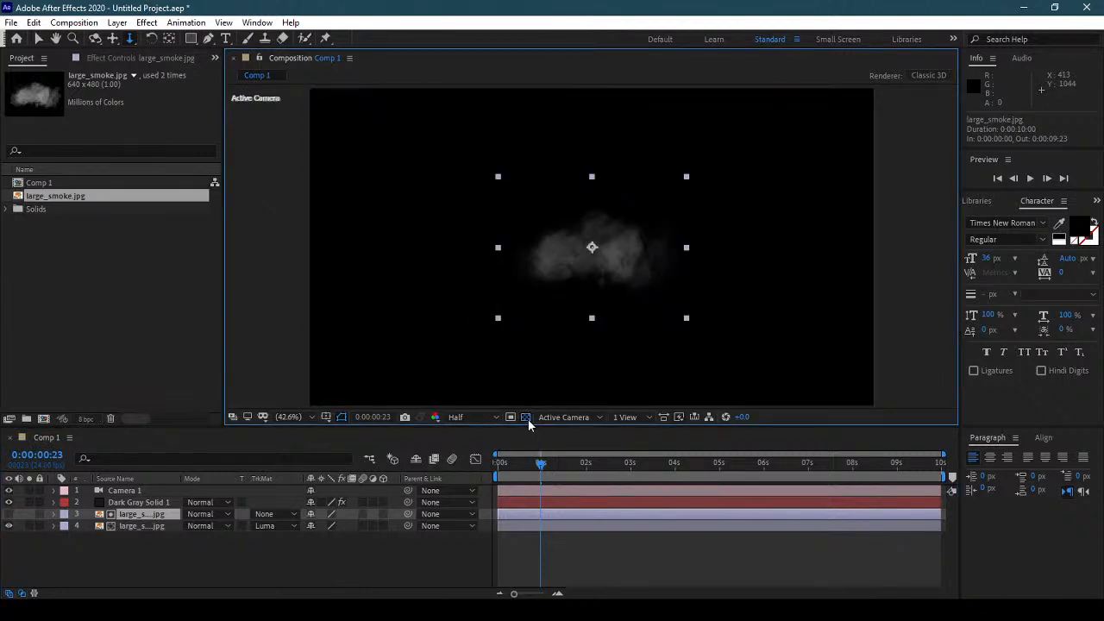
pyautogui.click(526, 417)
# Step: Pre-compose both large_smoke.jpg layers into a composition named "smoke" and turn off the transparency grid
pyautogui.keyDown('shift'); pyautogui.click(167, 526); pyautogui.keyUp('shift')
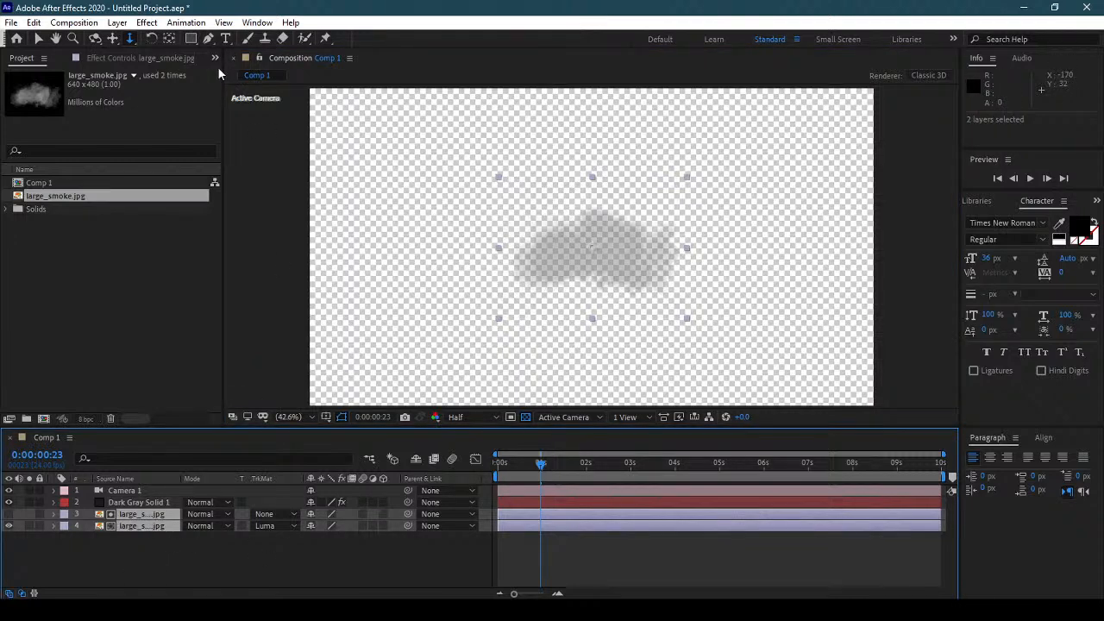
pyautogui.click(118, 24)
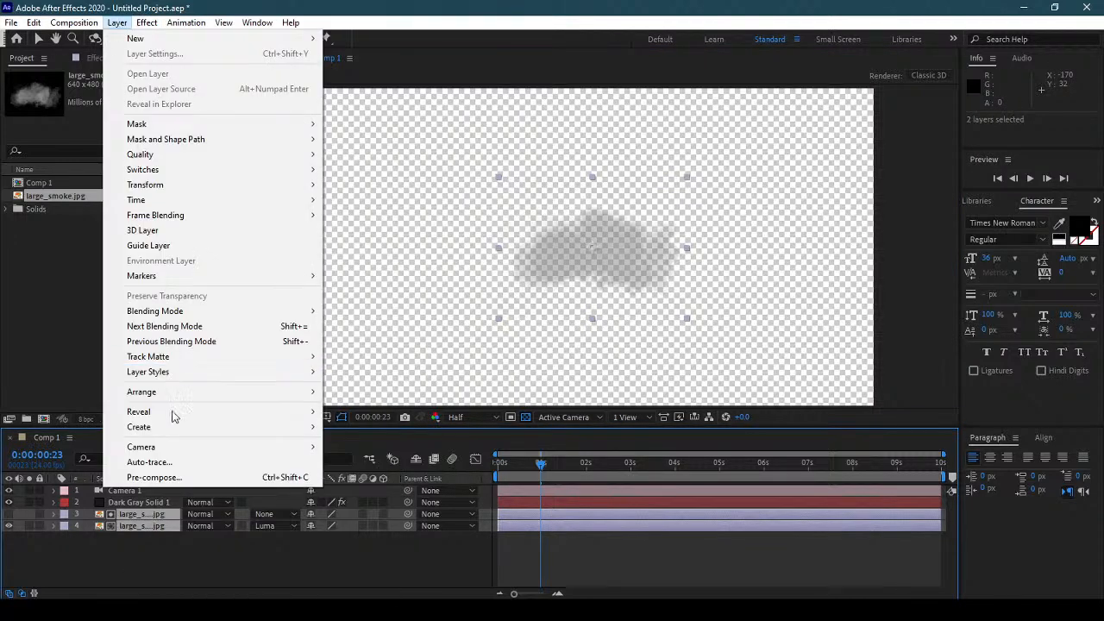
pyautogui.click(203, 477)
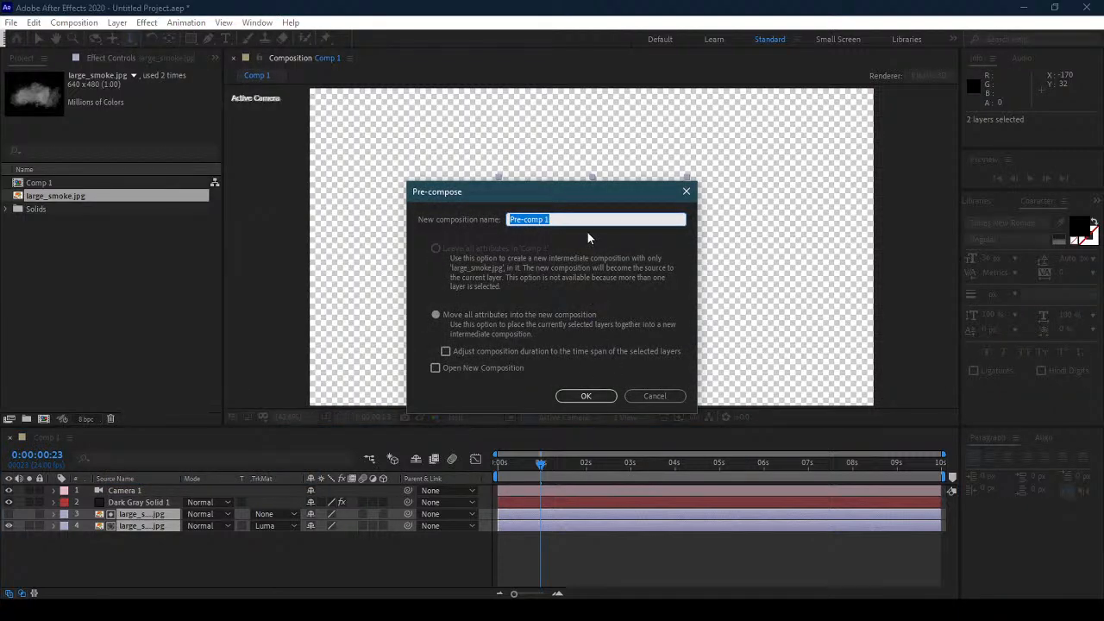
pyautogui.write('smoke')
pyautogui.press('Return')
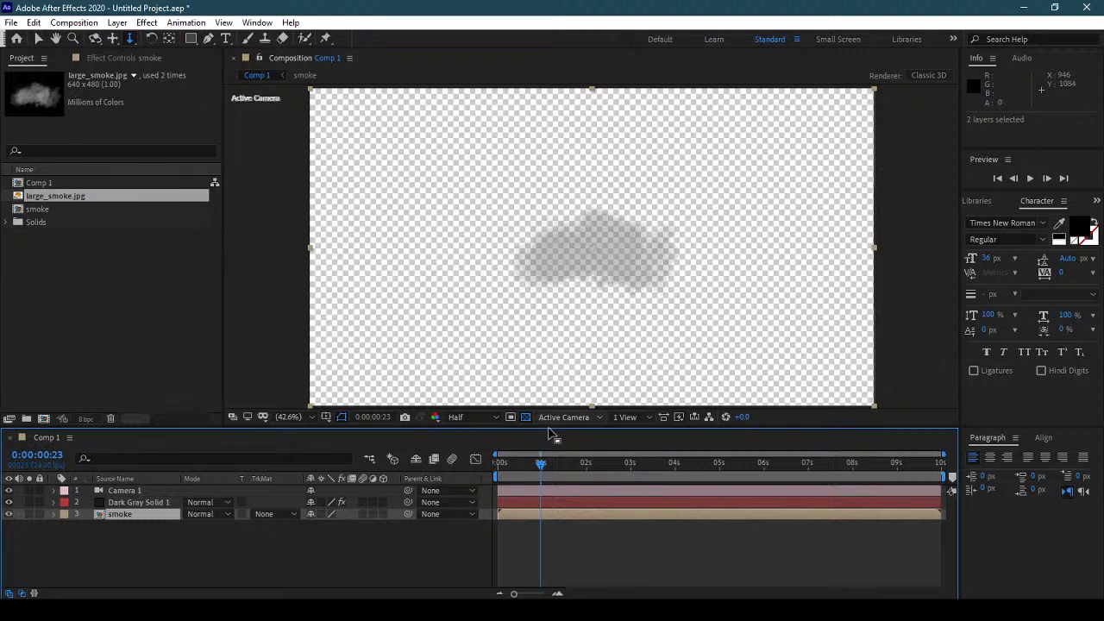
pyautogui.click(526, 418)
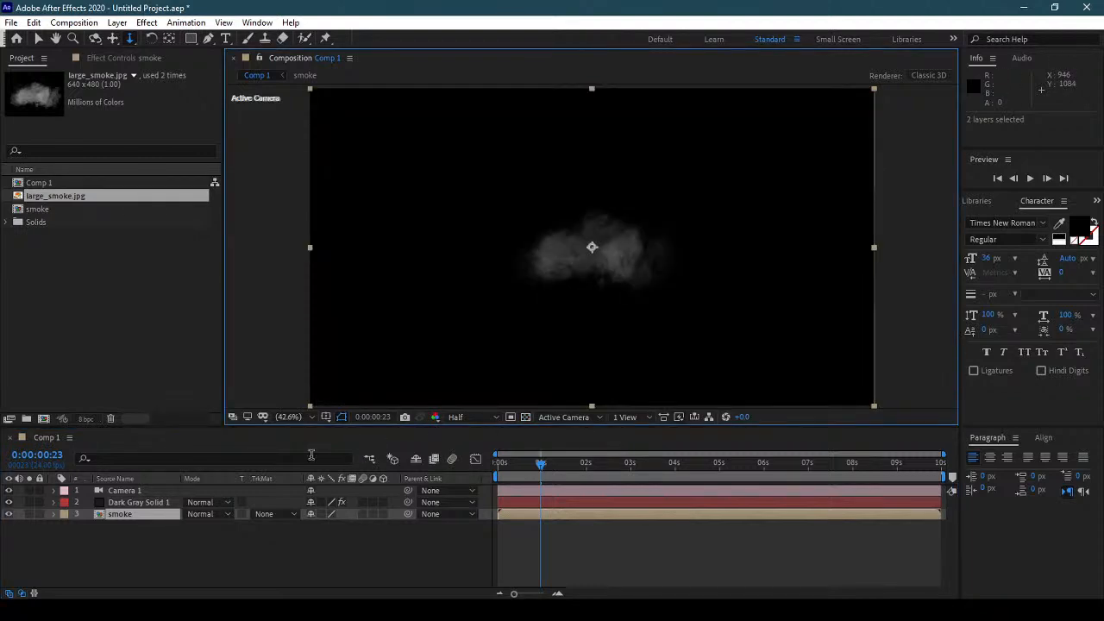
# Step: Set the CC Particle World Texture Layer on Dark Gray Solid 1 to the smoke layer and preview the particles at 0:00:02:02
pyautogui.click(155, 503)
pyautogui.click(135, 59)
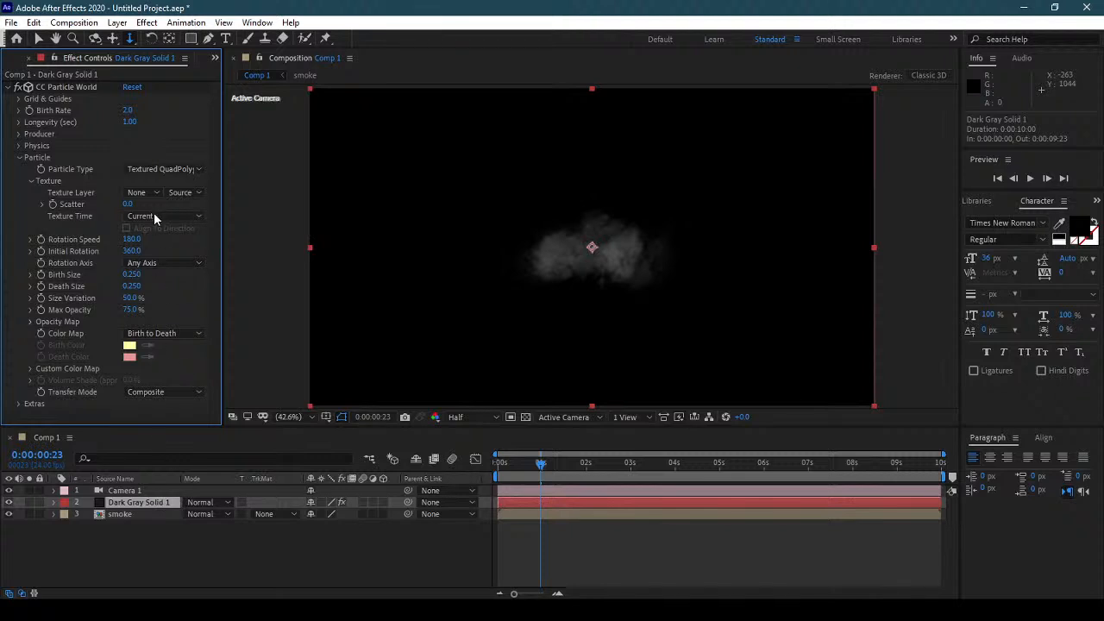
pyautogui.click(143, 193)
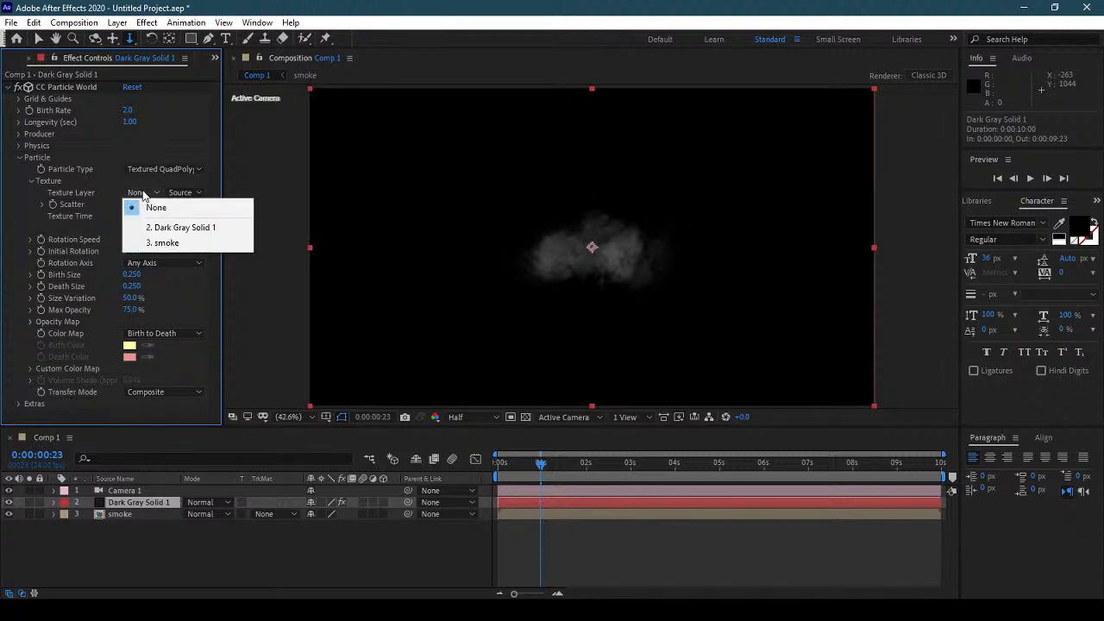
pyautogui.click(166, 242)
pyautogui.moveTo(540, 463); pyautogui.dragTo(590, 472)
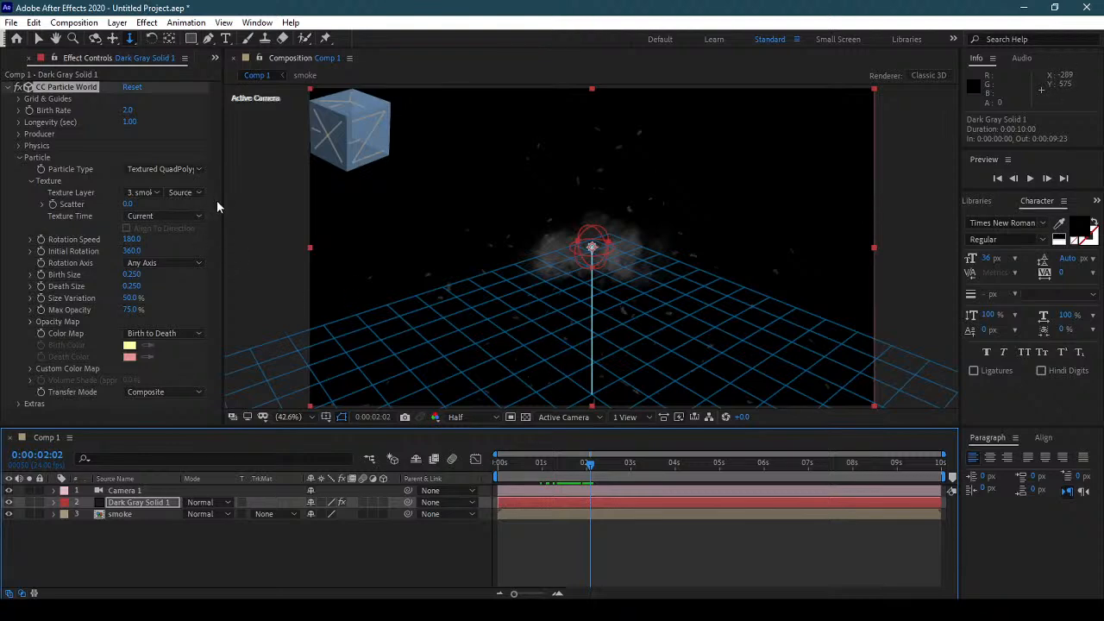
# Step: Try the Textured Square particle type in CC Particle World and settle on Textured Disc
pyautogui.click(181, 170)
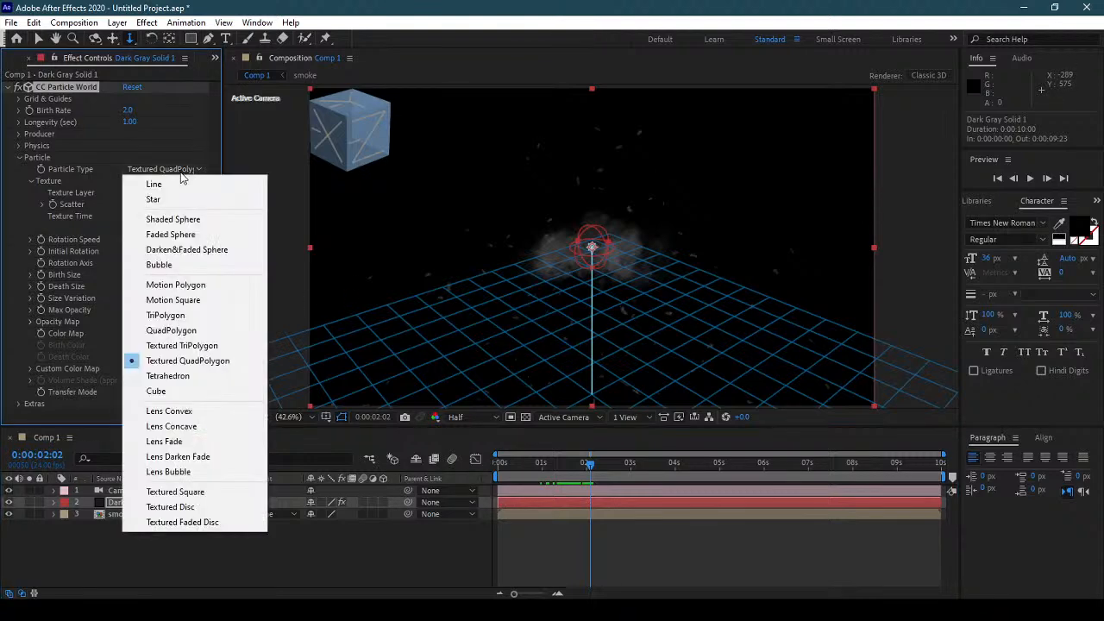
pyautogui.click(205, 496)
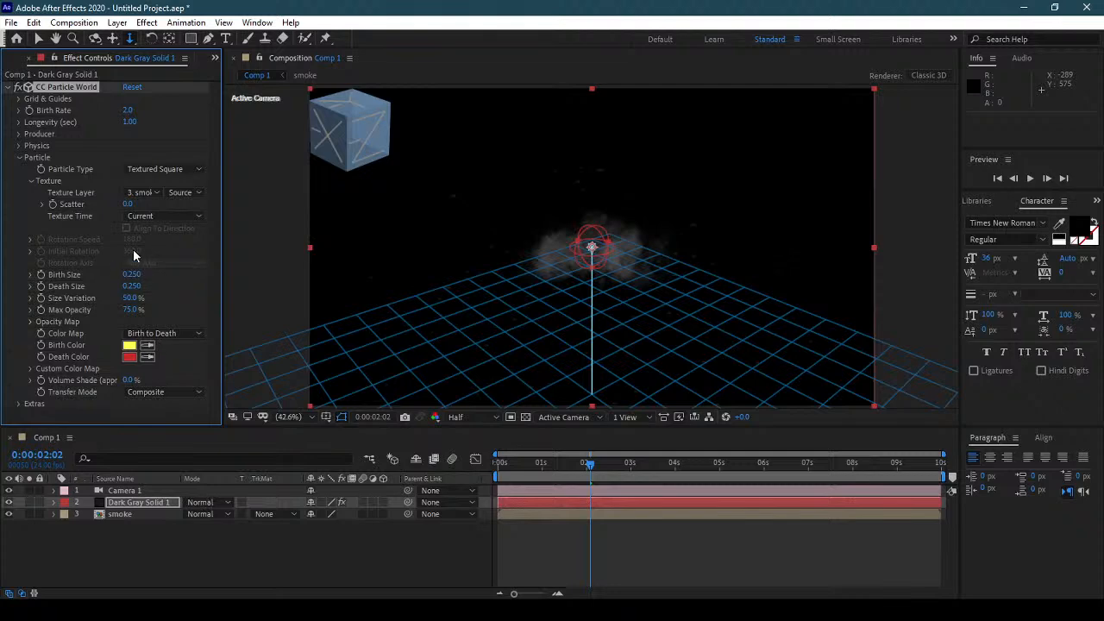
pyautogui.click(173, 175)
pyautogui.click(177, 507)
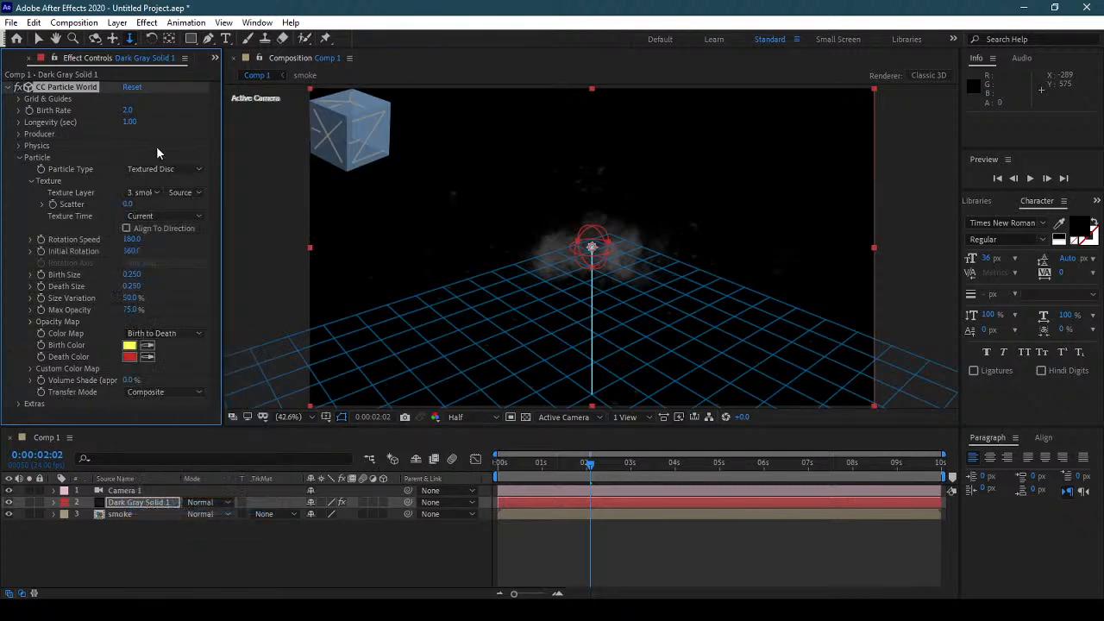
# Step: Try the Textured Faded Disc particle type, settling on Textured QuadPolygon for the CC Particle World effect
pyautogui.click(166, 173)
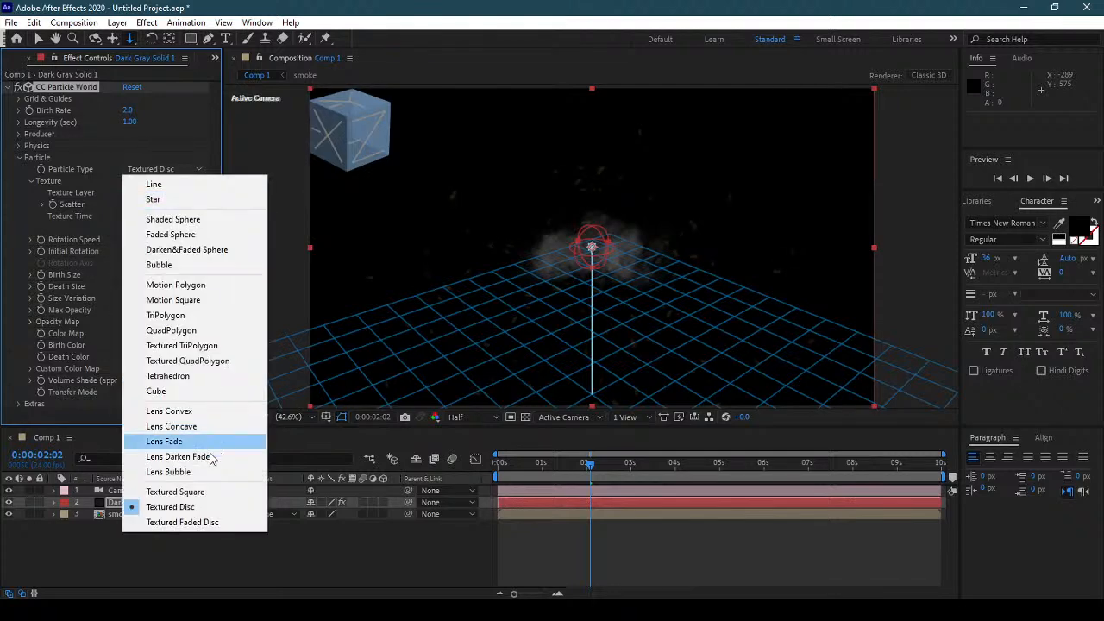
pyautogui.click(195, 524)
pyautogui.click(166, 170)
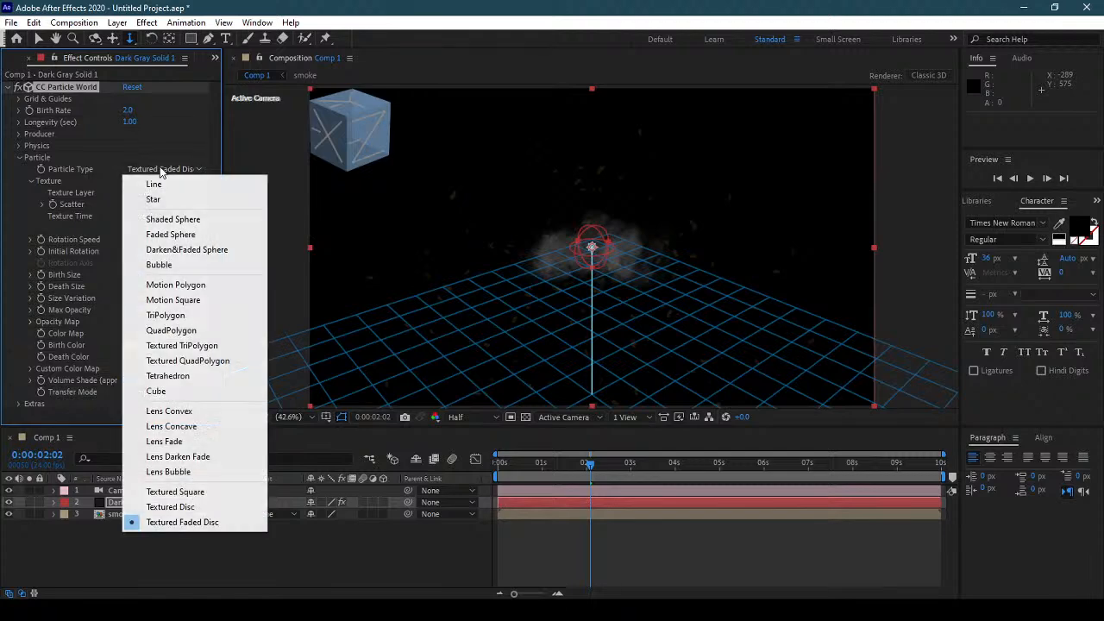
pyautogui.click(216, 361)
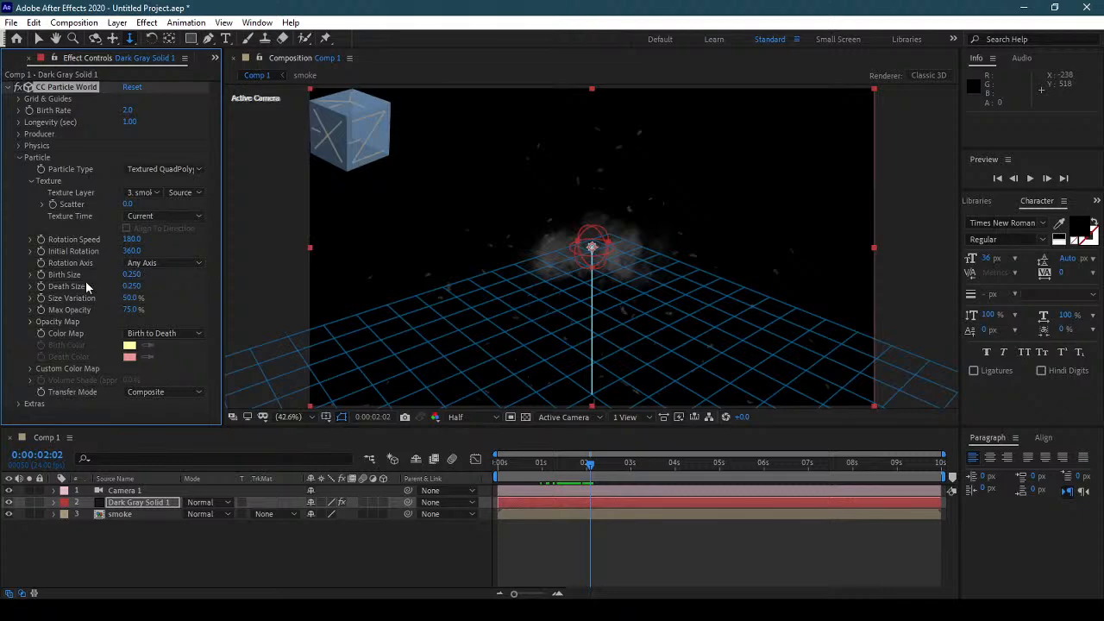
# Step: Enlarge the textured particles by setting their Birth Size to 10
pyautogui.moveTo(127, 277); pyautogui.dragTo(467, 258)
pyautogui.moveTo(130, 274); pyautogui.dragTo(181, 275)
pyautogui.click(133, 275)
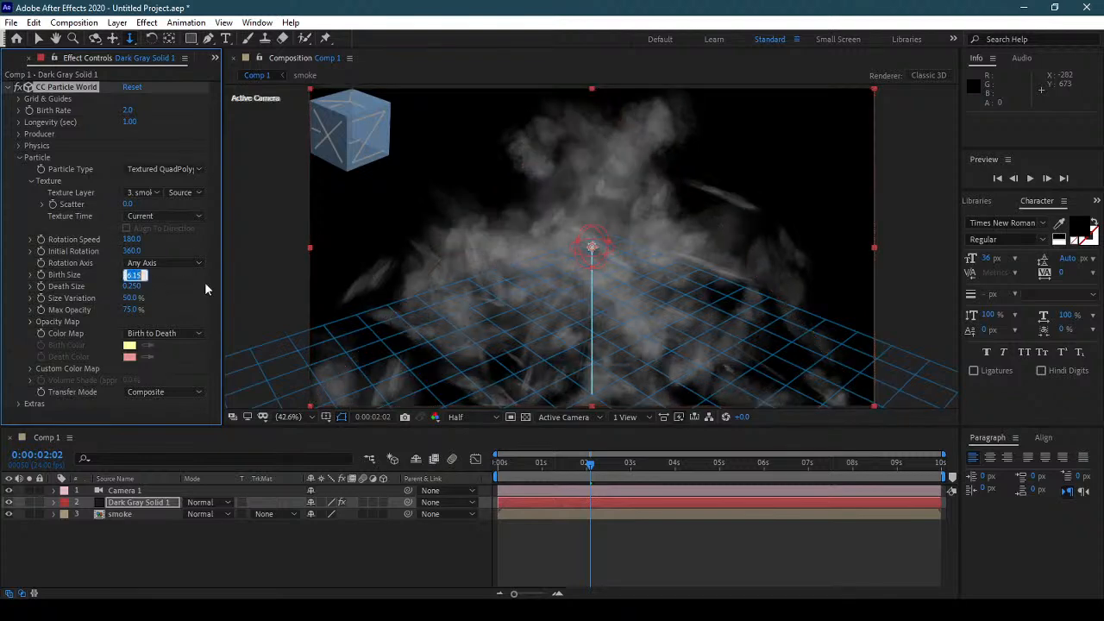
pyautogui.write('10')
pyautogui.press('Return')
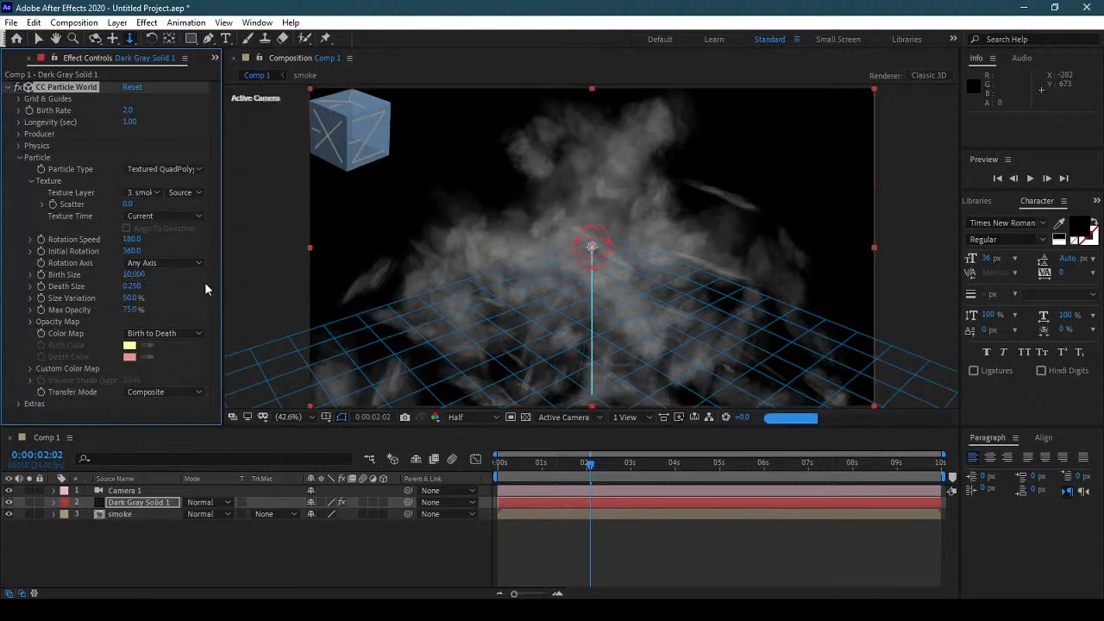
# Step: Lower the composition's preview resolution to Quarter and play the animation from its first frame
pyautogui.click(475, 418)
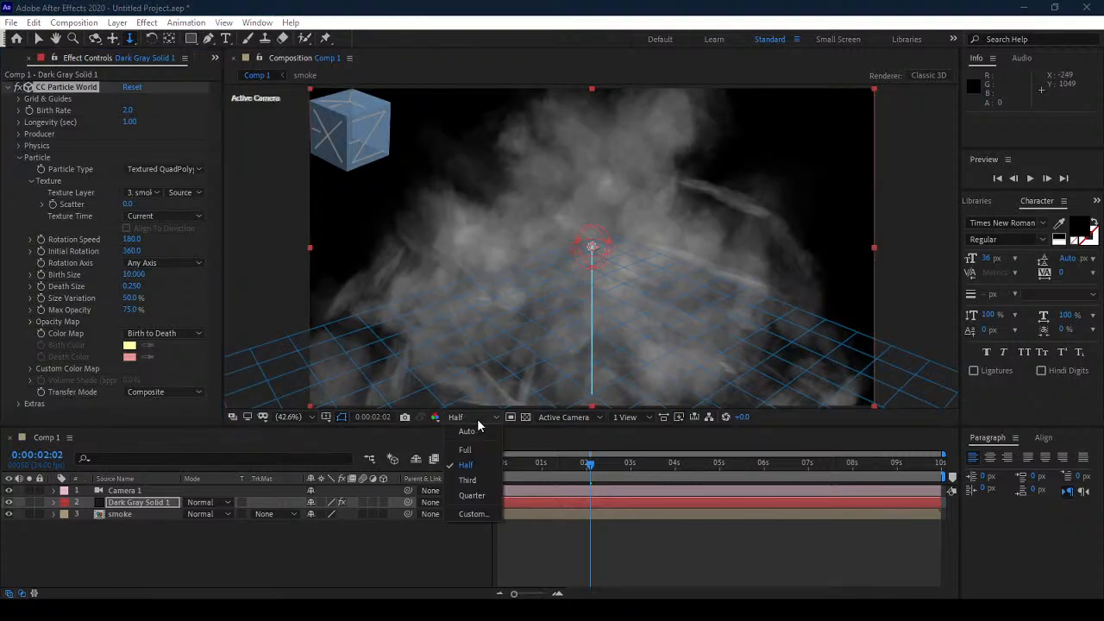
pyautogui.click(480, 505)
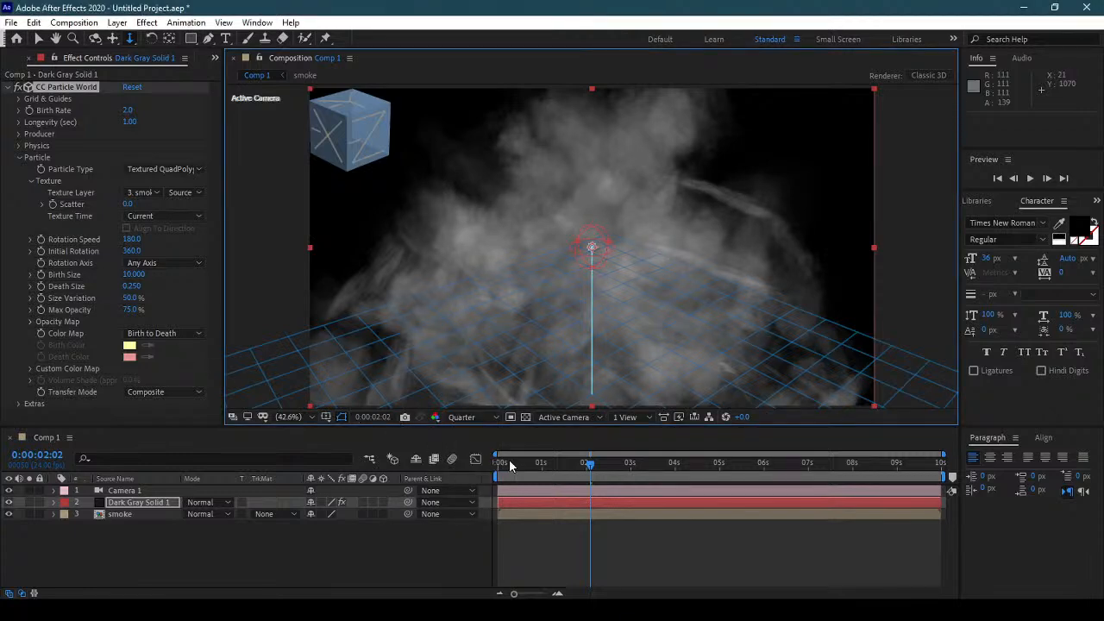
pyautogui.moveTo(507, 464); pyautogui.dragTo(483, 464)
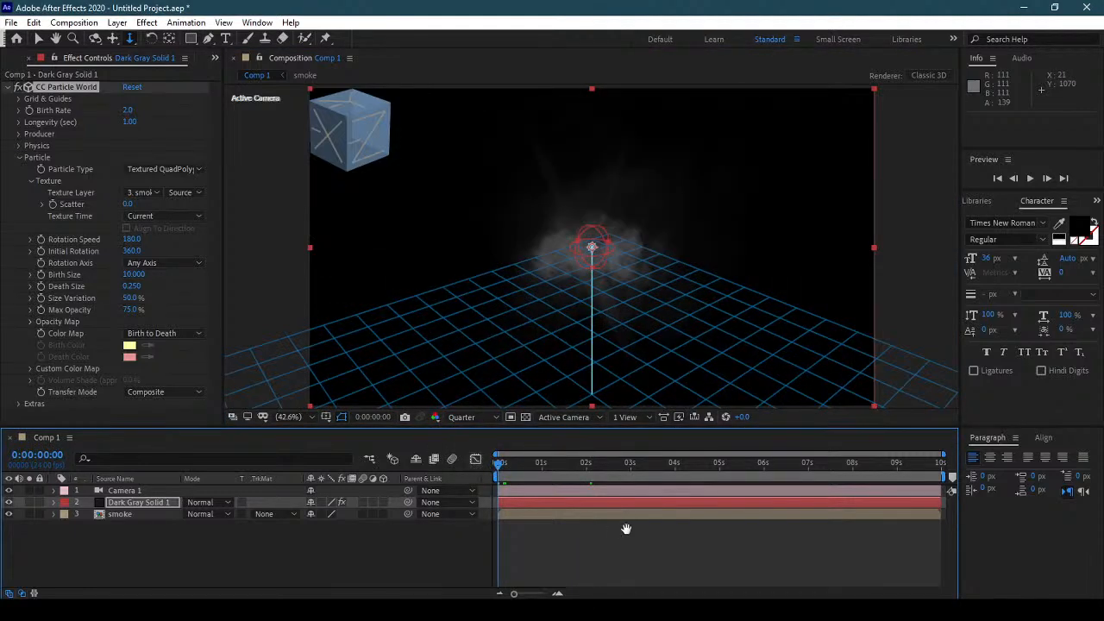
pyautogui.press('space')
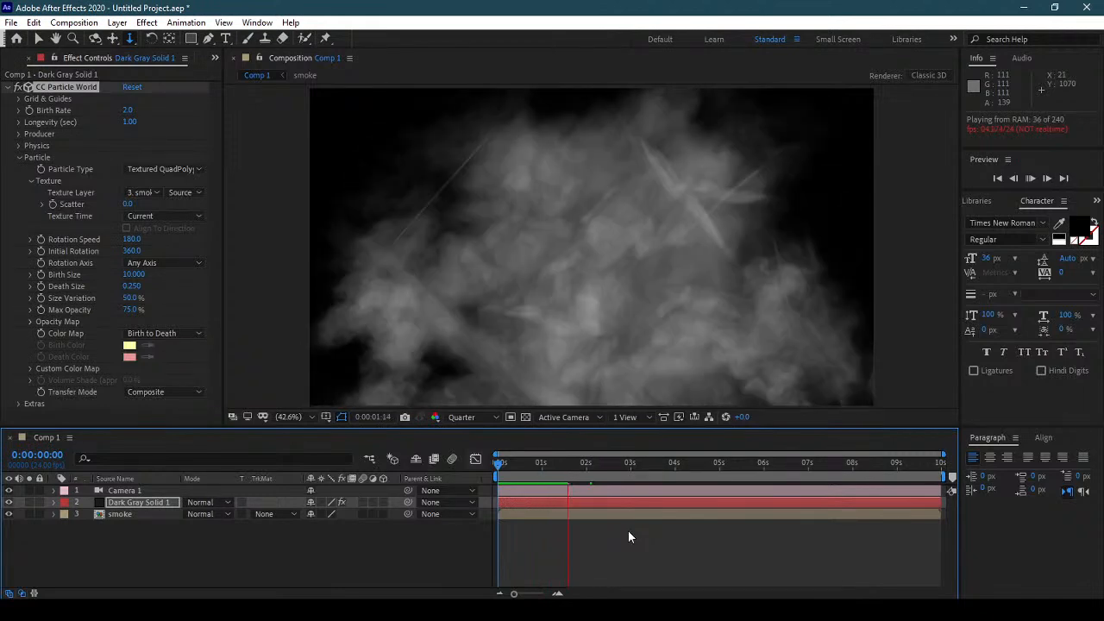
pyautogui.click(544, 461)
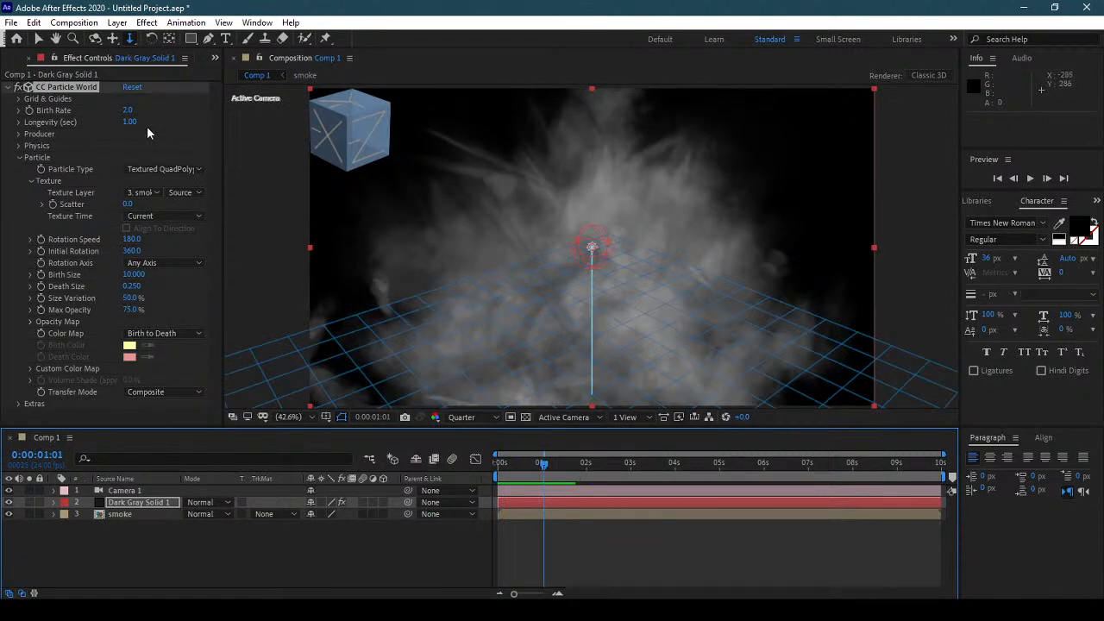
# Step: Set the Gravity in the particle physics settings to 0 and preview the animation from near the start
pyautogui.click(18, 145)
pyautogui.click(20, 147)
pyautogui.click(18, 145)
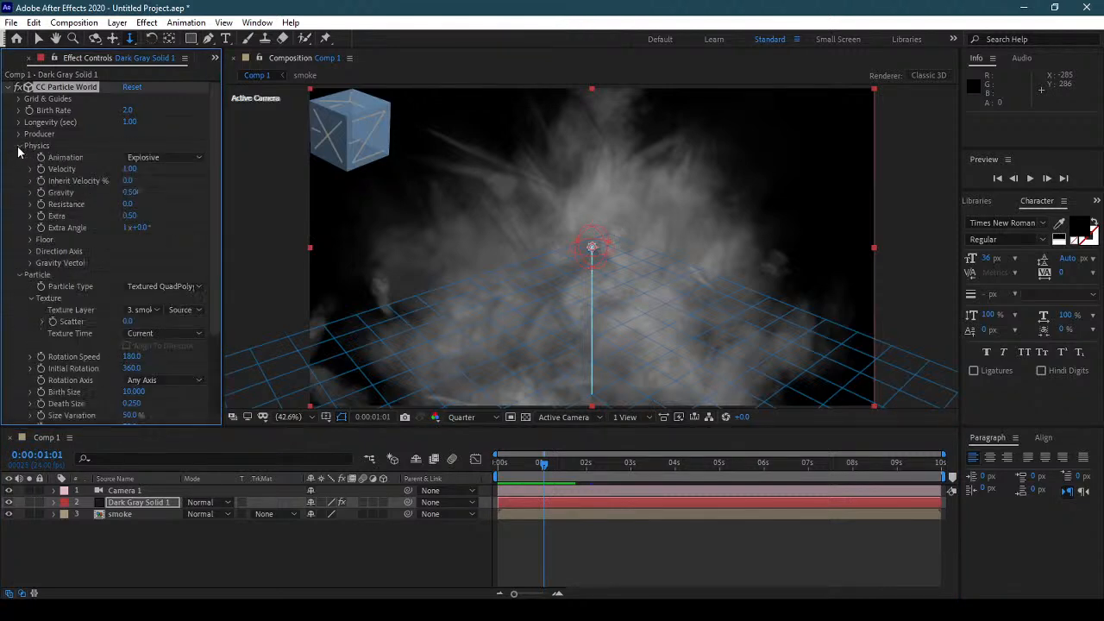
pyautogui.click(133, 192)
pyautogui.write('0')
pyautogui.press('Return')
pyautogui.click(501, 463)
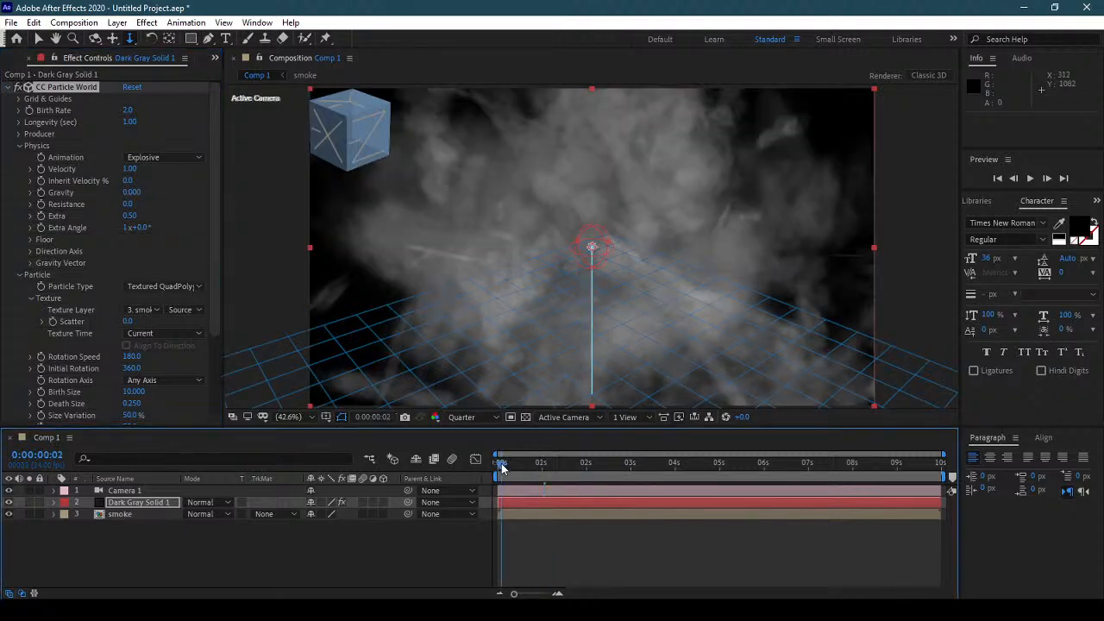
pyautogui.press('space')
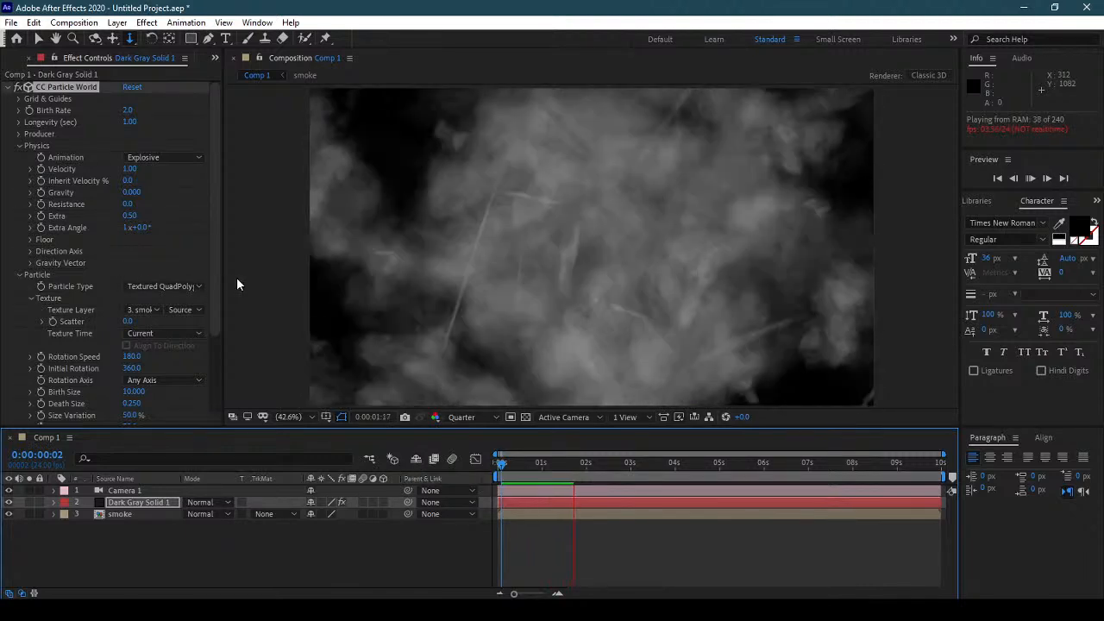
# Step: Set the particles' Max Opacity to 10%
pyautogui.moveTo(217, 277); pyautogui.dragTo(220, 366)
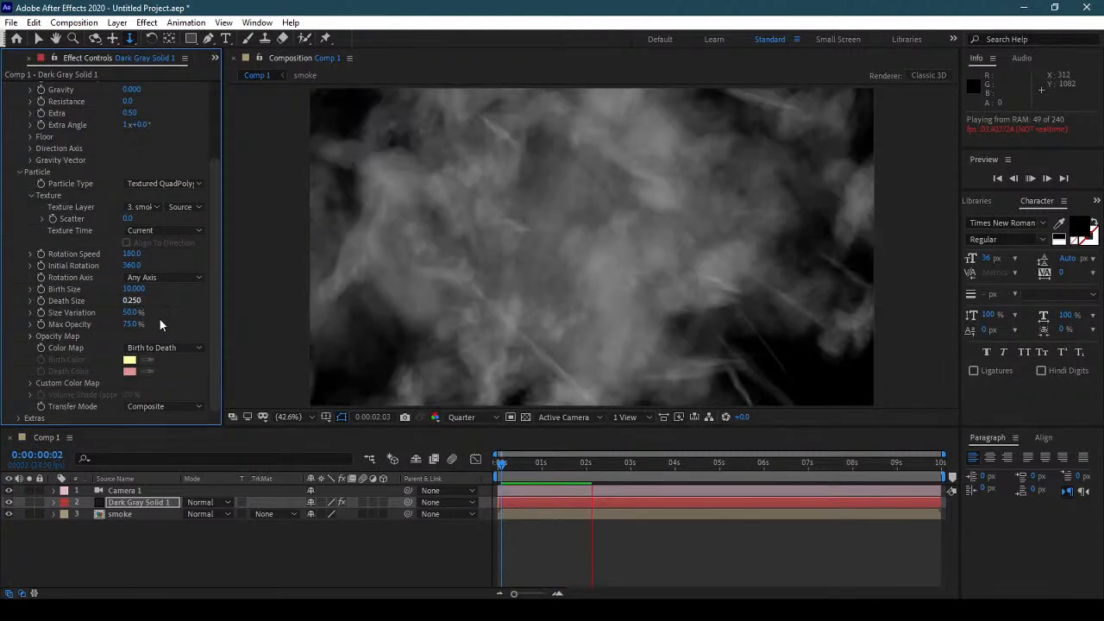
pyautogui.click(133, 323)
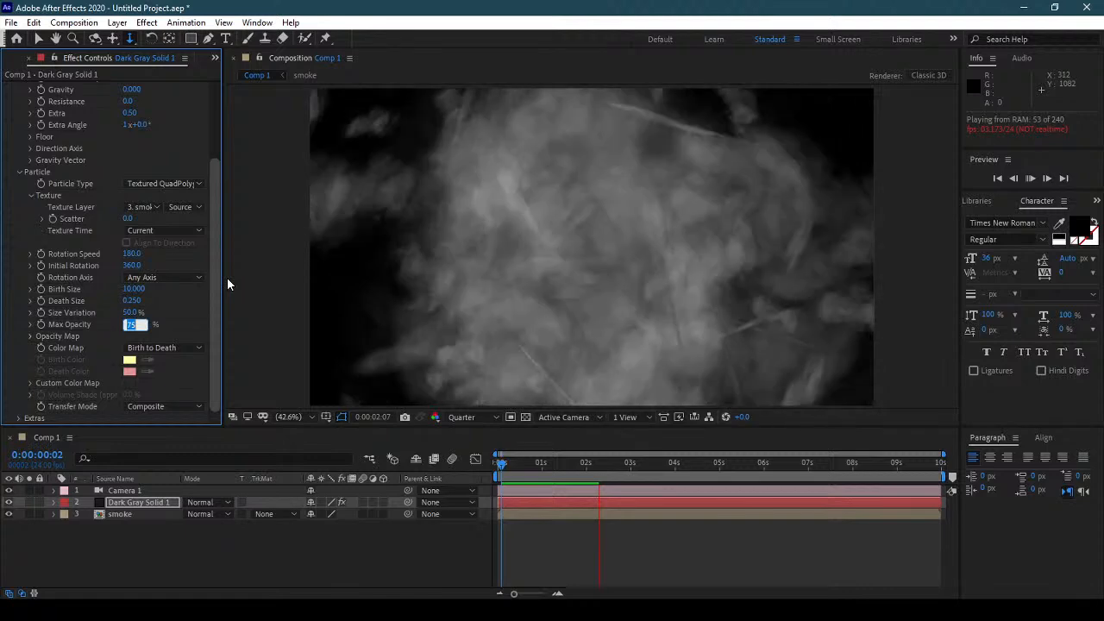
pyautogui.write('10')
pyautogui.press('Return')
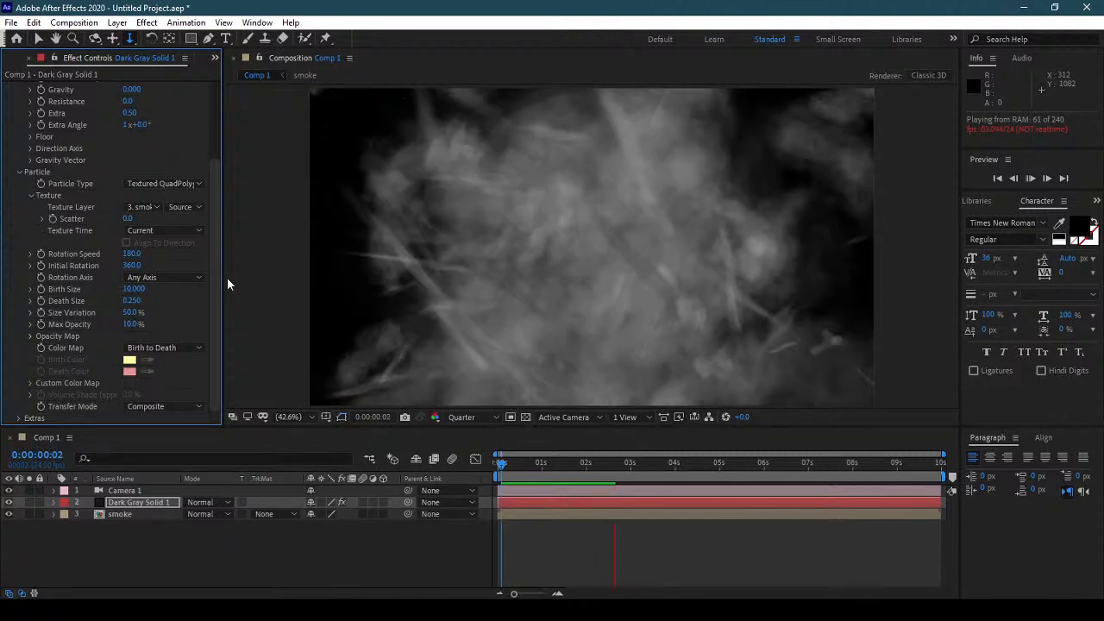
# Step: Preview the particle animation from near the start with the smoke source layer hidden
pyautogui.click(511, 468)
pyautogui.press('space')
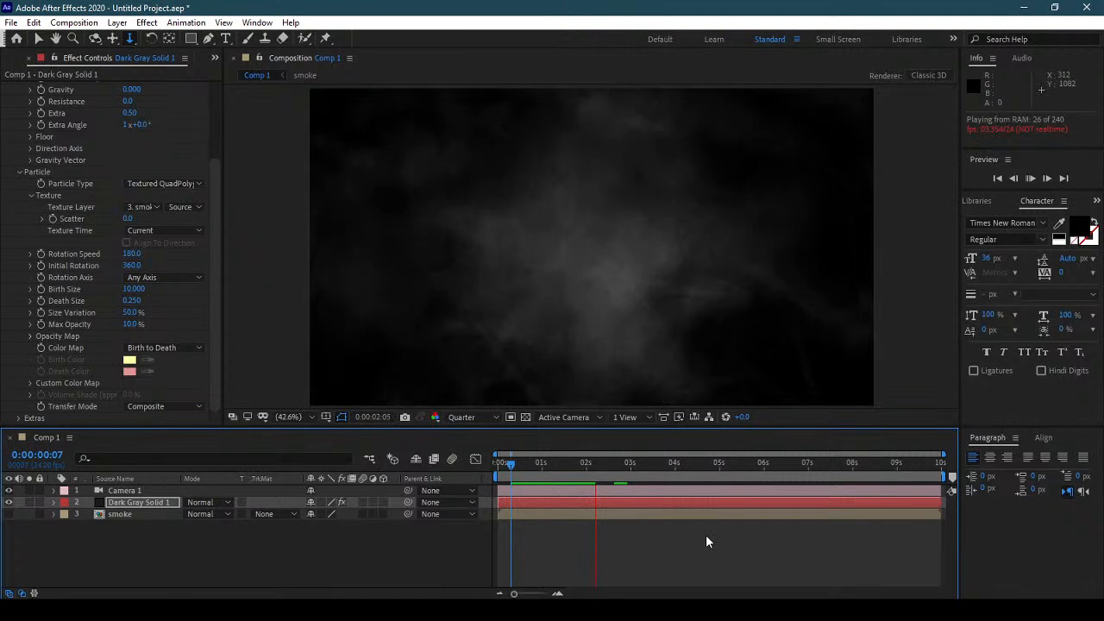
pyautogui.click(589, 471)
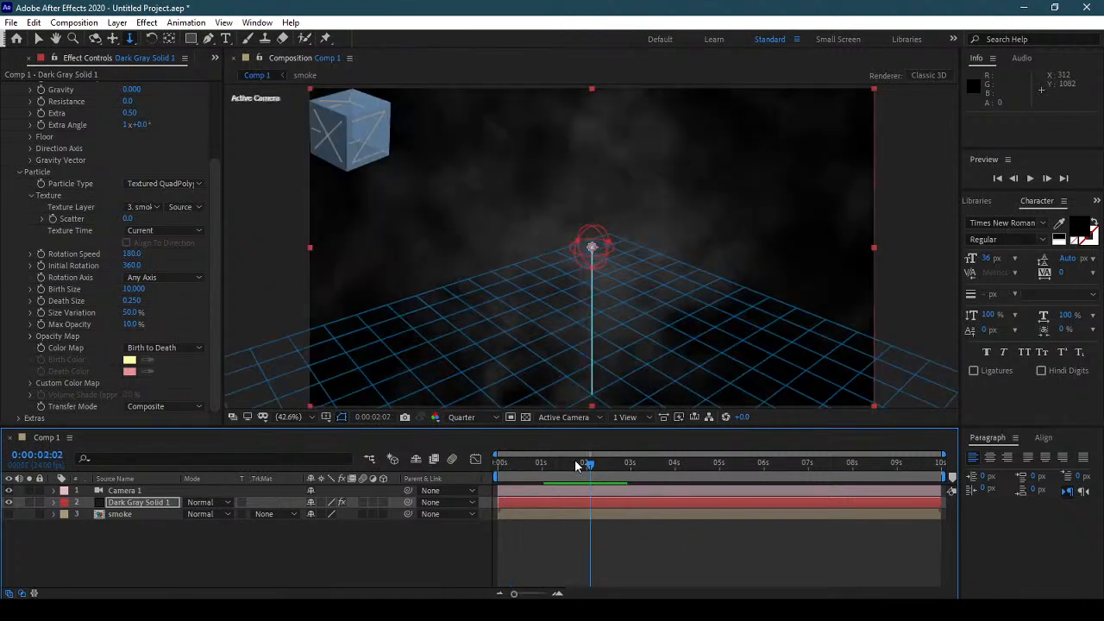
# Step: Delete the smoke layer and add a text layer reading "AE" in the composition
pyautogui.click(128, 514)
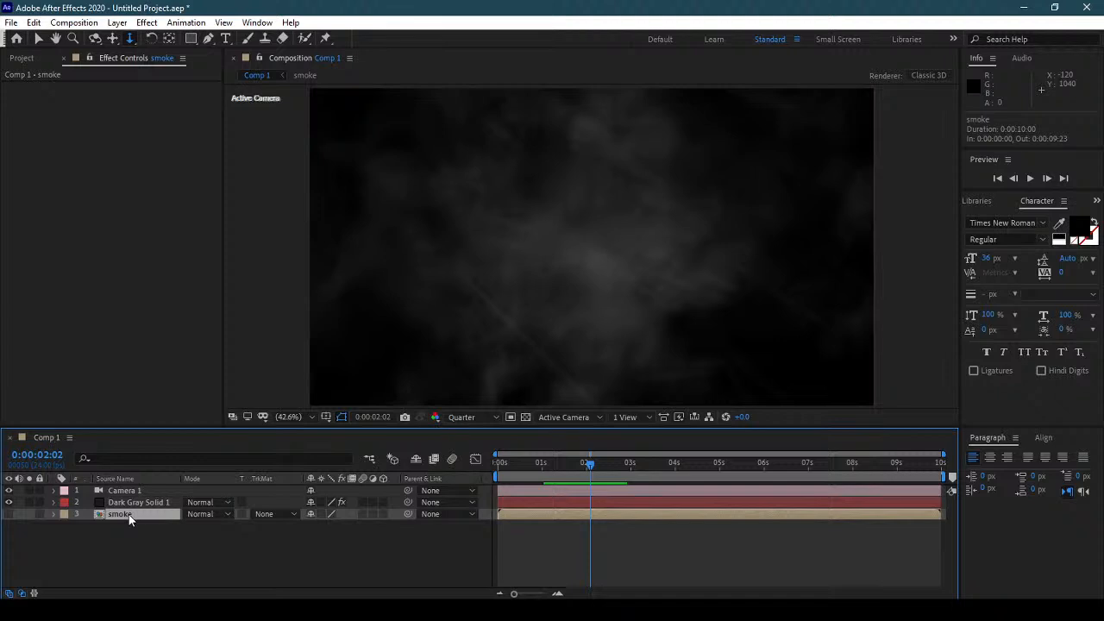
pyautogui.press('Delete')
pyautogui.click(226, 37)
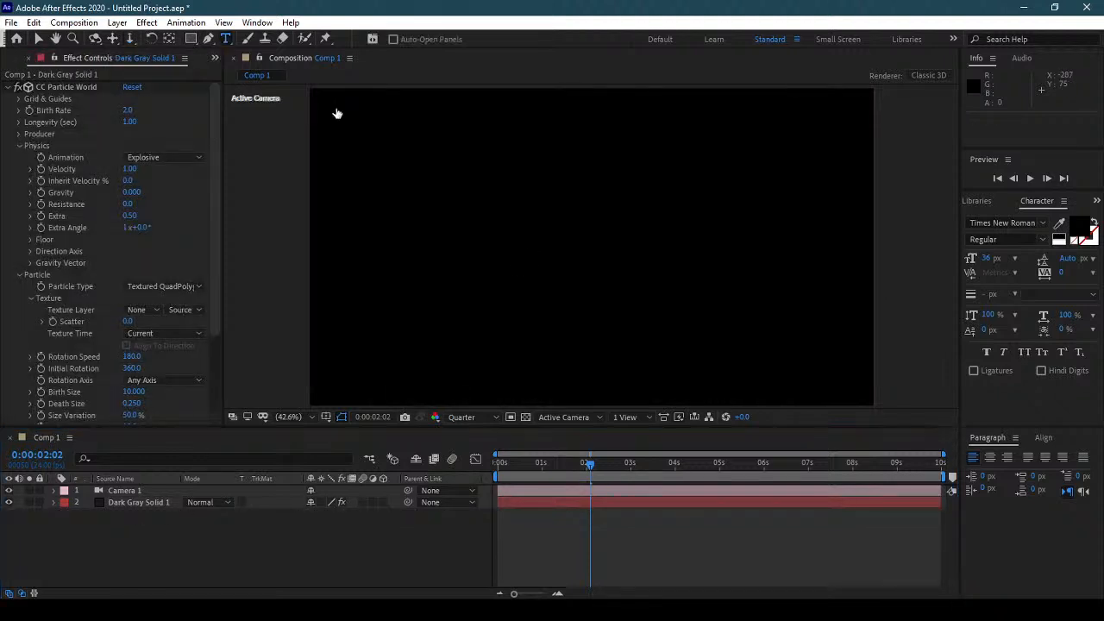
pyautogui.click(546, 285)
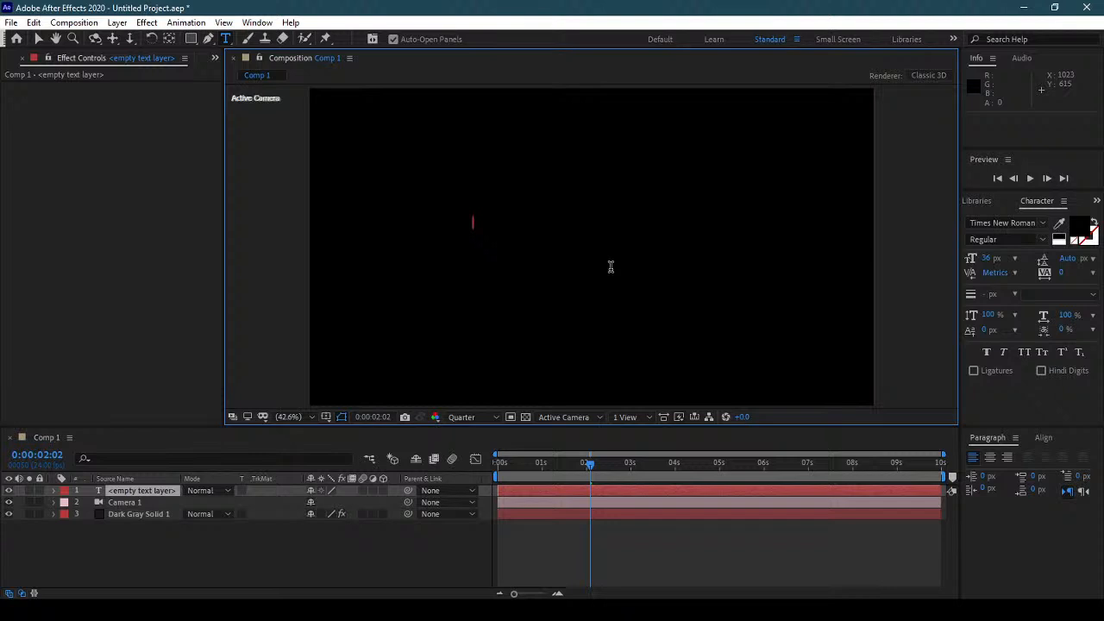
pyautogui.write('AE')
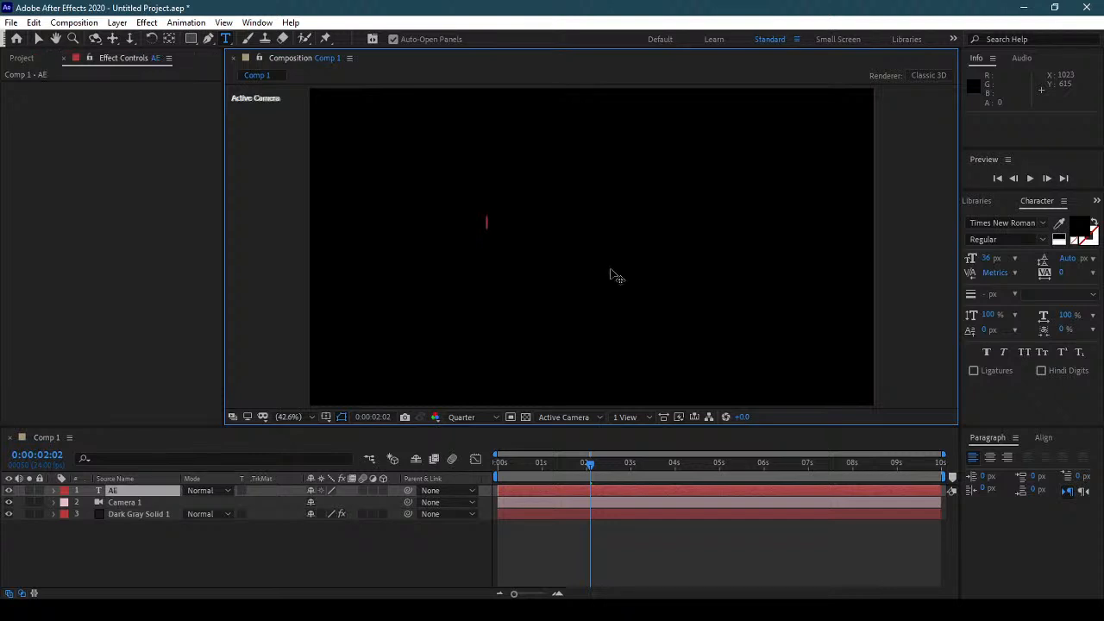
# Step: Make the AE text white with a font size of about 277 px and move it near the composition's centre
pyautogui.moveTo(485, 222); pyautogui.dragTo(439, 227)
pyautogui.click(1068, 239)
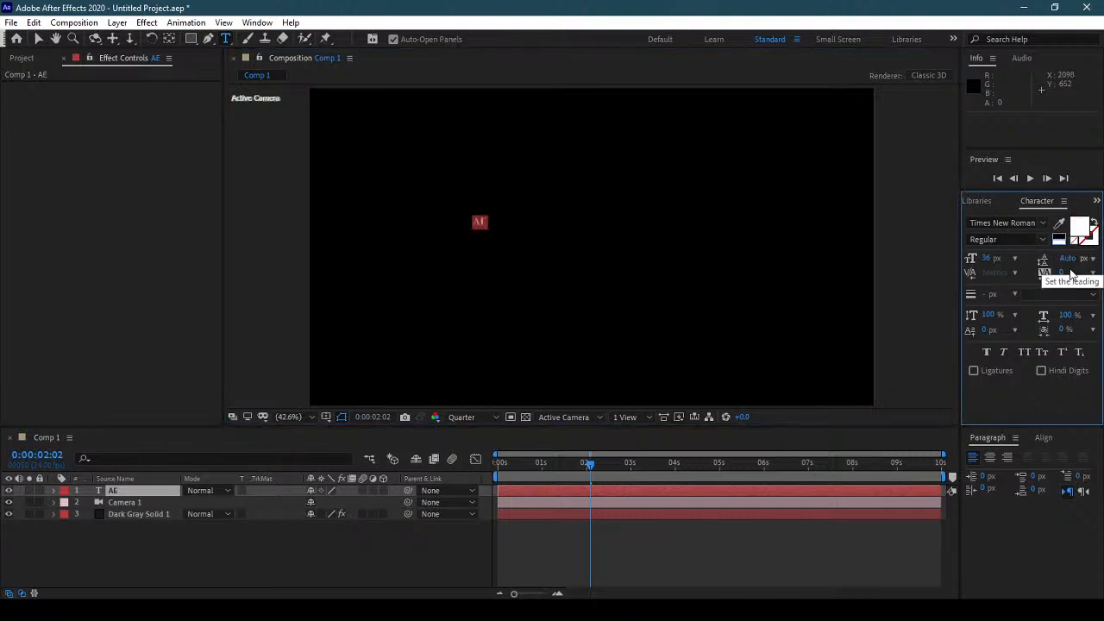
pyautogui.moveTo(1007, 257); pyautogui.dragTo(1034, 257)
pyautogui.click(38, 39)
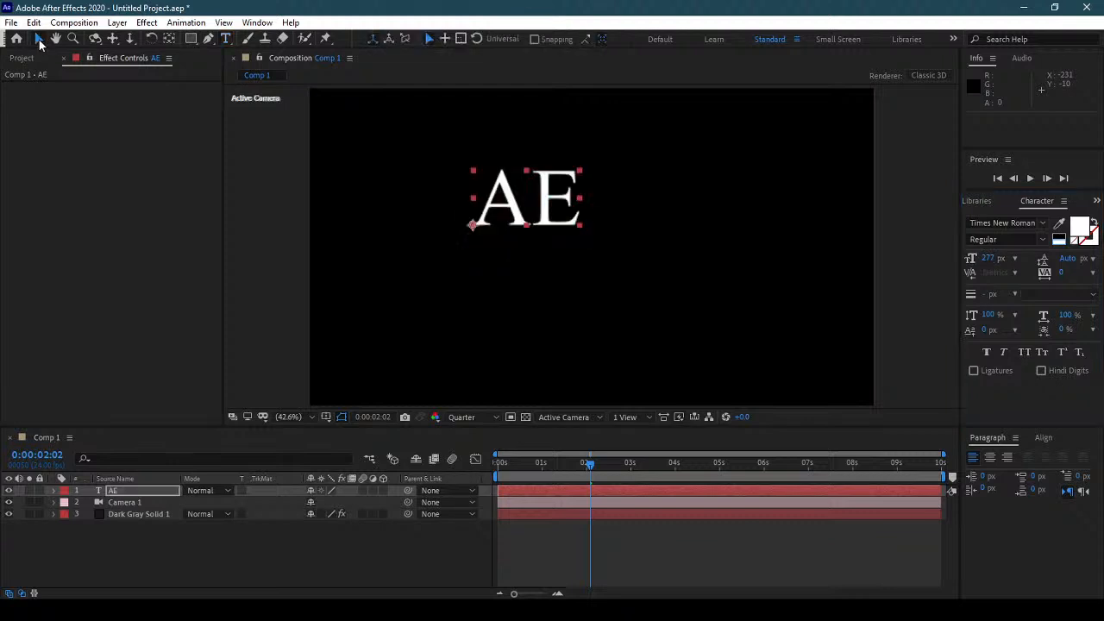
pyautogui.moveTo(593, 245); pyautogui.dragTo(603, 262)
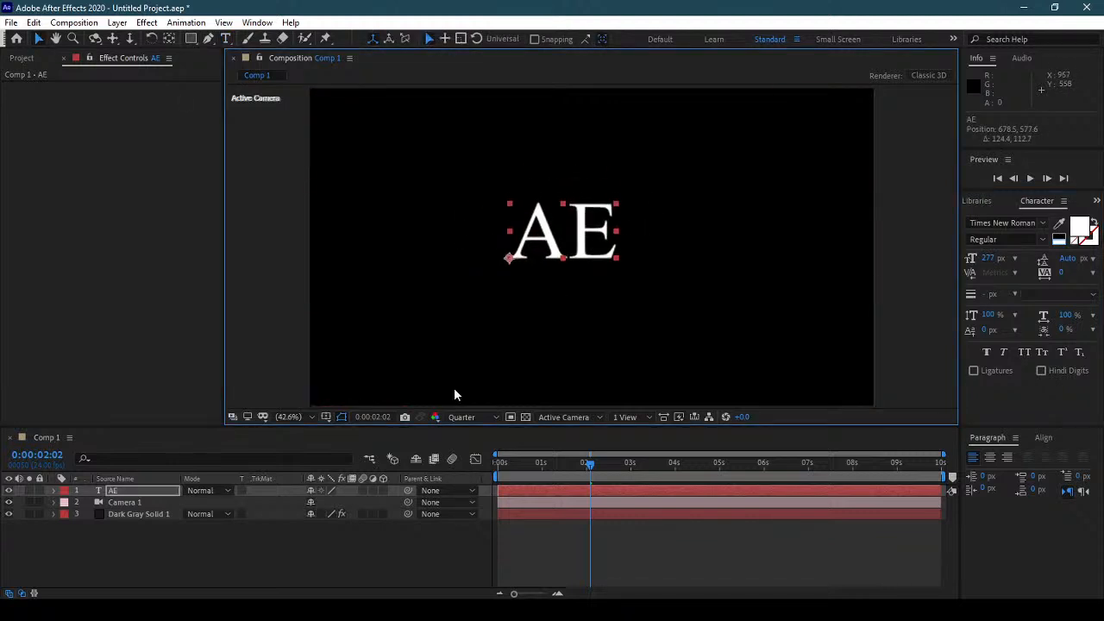
# Step: Fit the AE text layer to the composition and place it below the Dark Gray Solid 1 layer
pyautogui.rightClick(131, 491)
pyautogui.moveTo(210, 159)
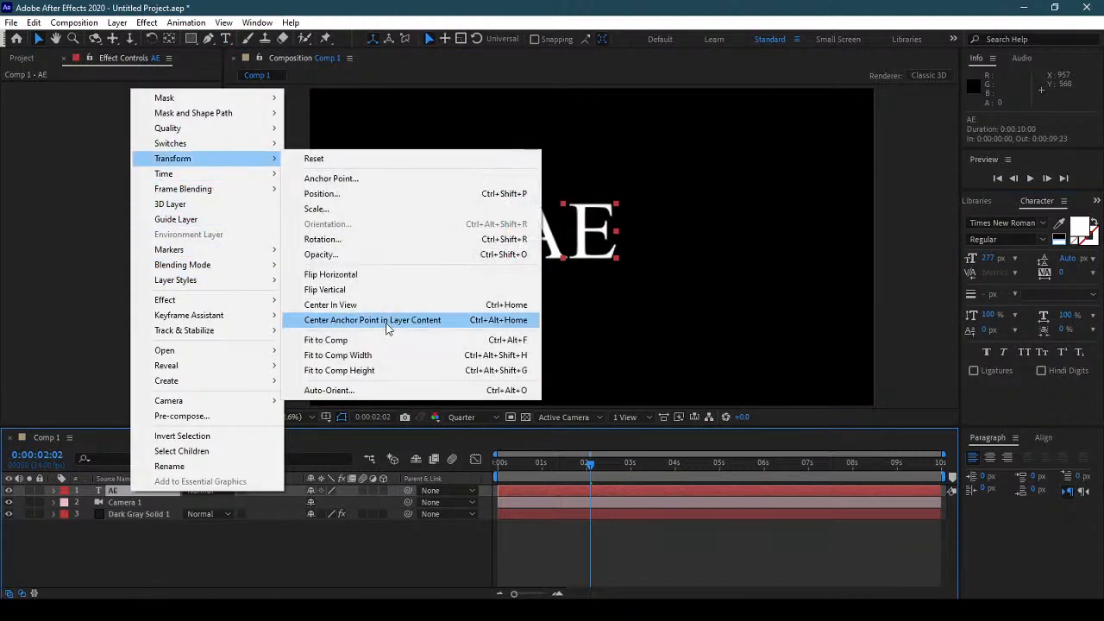
pyautogui.click(376, 341)
pyautogui.moveTo(136, 488); pyautogui.dragTo(159, 532)
# Step: Use the AE layer as the particle texture on Dark Gray Solid 1 and hide the original text layer
pyautogui.click(159, 501)
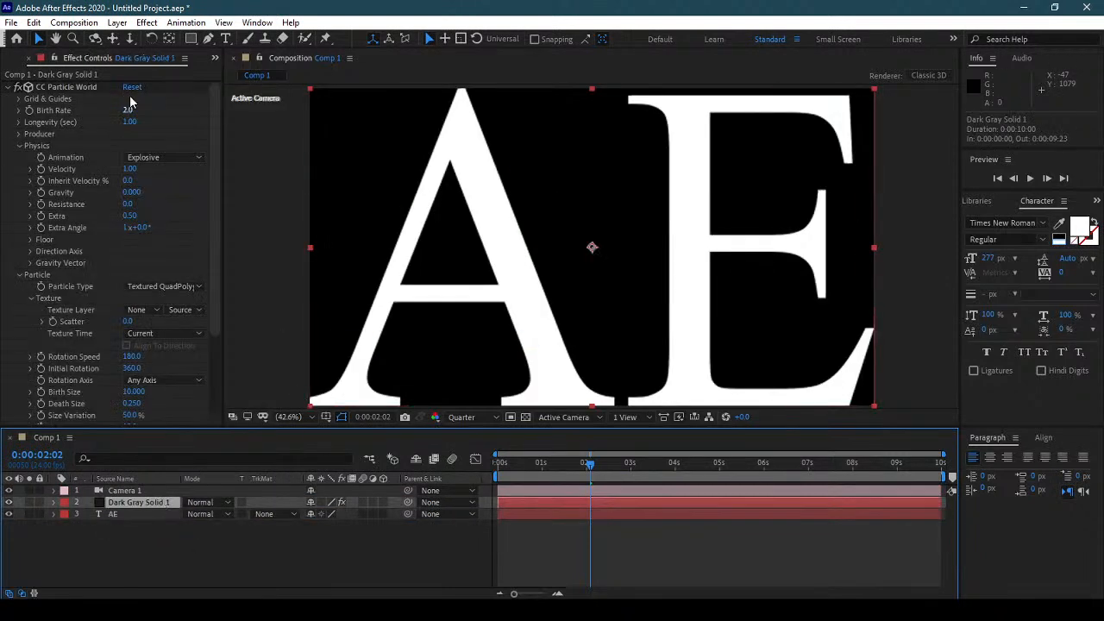
pyautogui.moveTo(211, 279); pyautogui.dragTo(216, 372)
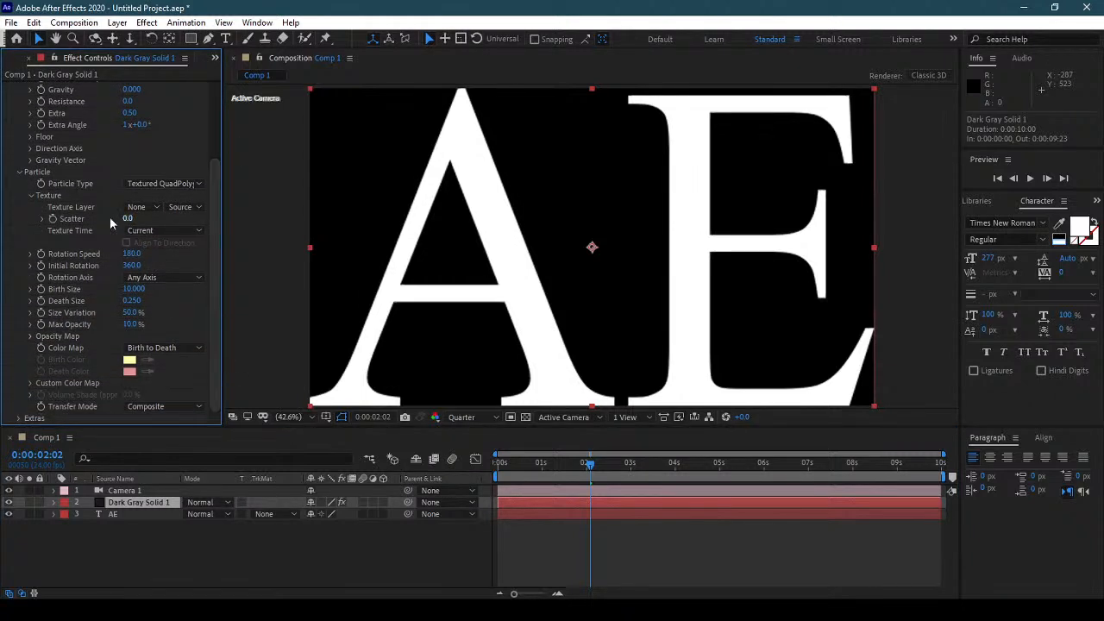
pyautogui.click(177, 208)
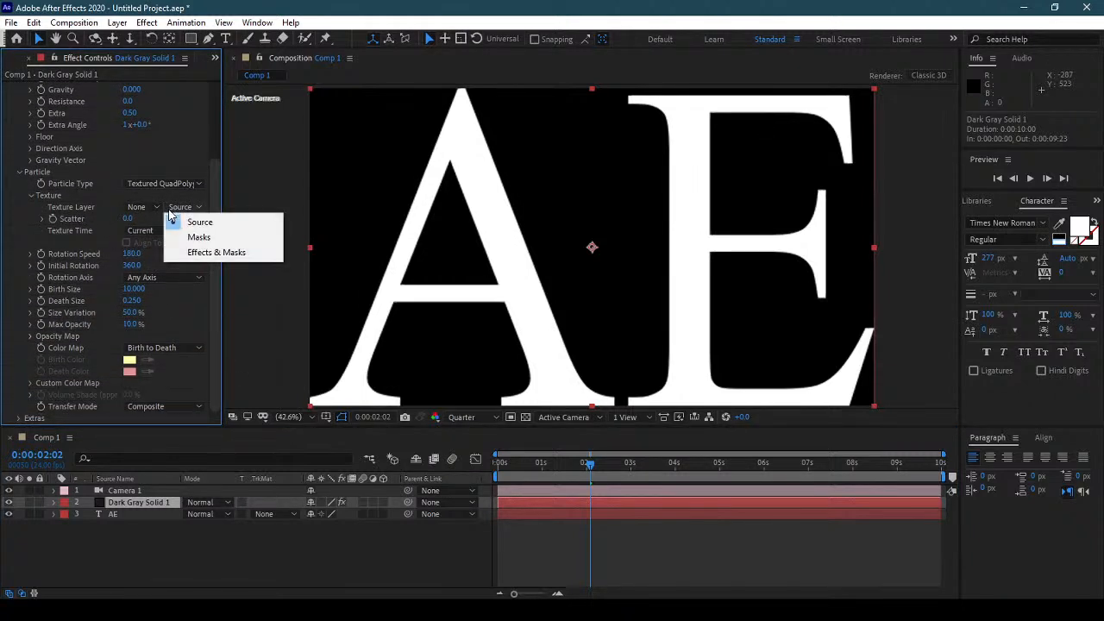
pyautogui.click(129, 212)
pyautogui.click(180, 258)
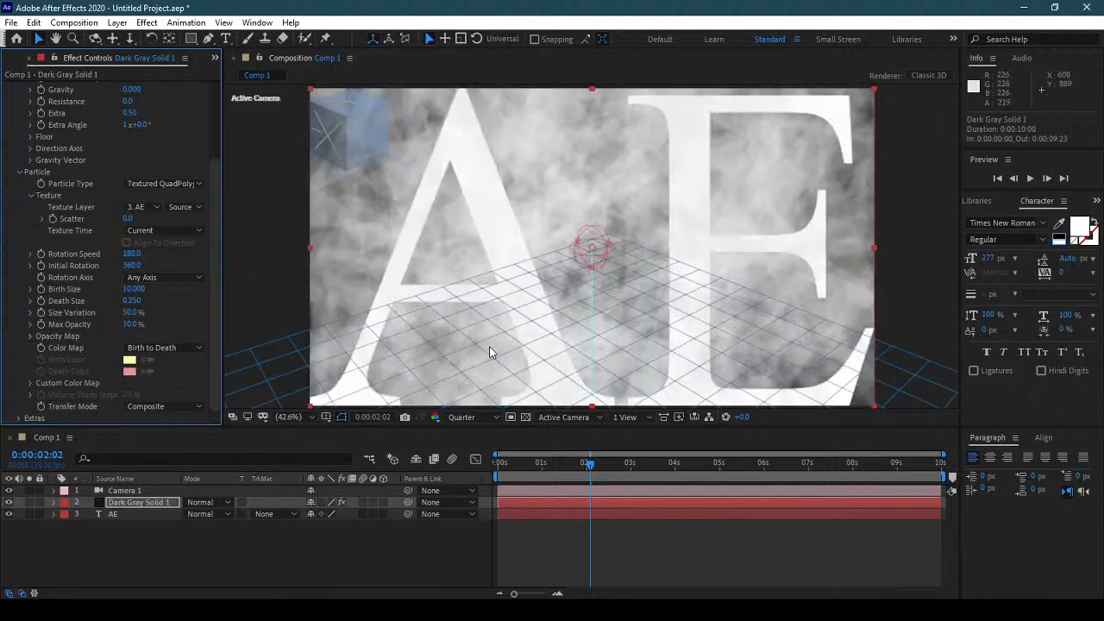
pyautogui.click(10, 514)
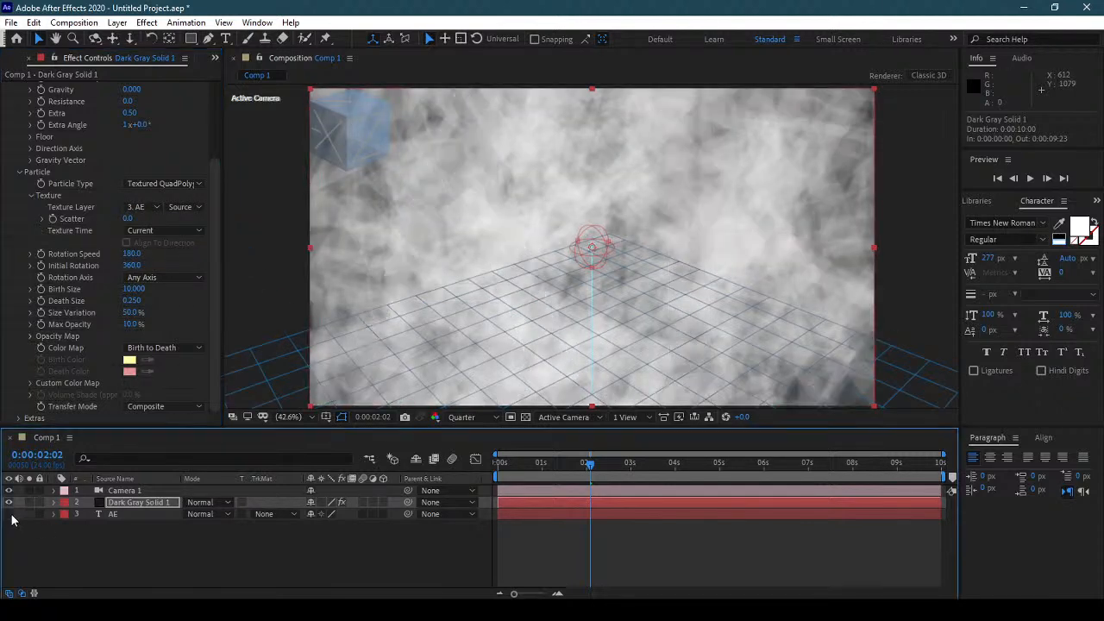
# Step: At about frame 8, reset the particles' Birth Size to 0.25 and increase it to about 1.32
pyautogui.moveTo(506, 470)
pyautogui.mouseDown()
pyautogui.moveTo(480, 461)
pyautogui.moveTo(532, 467)
pyautogui.moveTo(512, 466)
pyautogui.mouseUp()
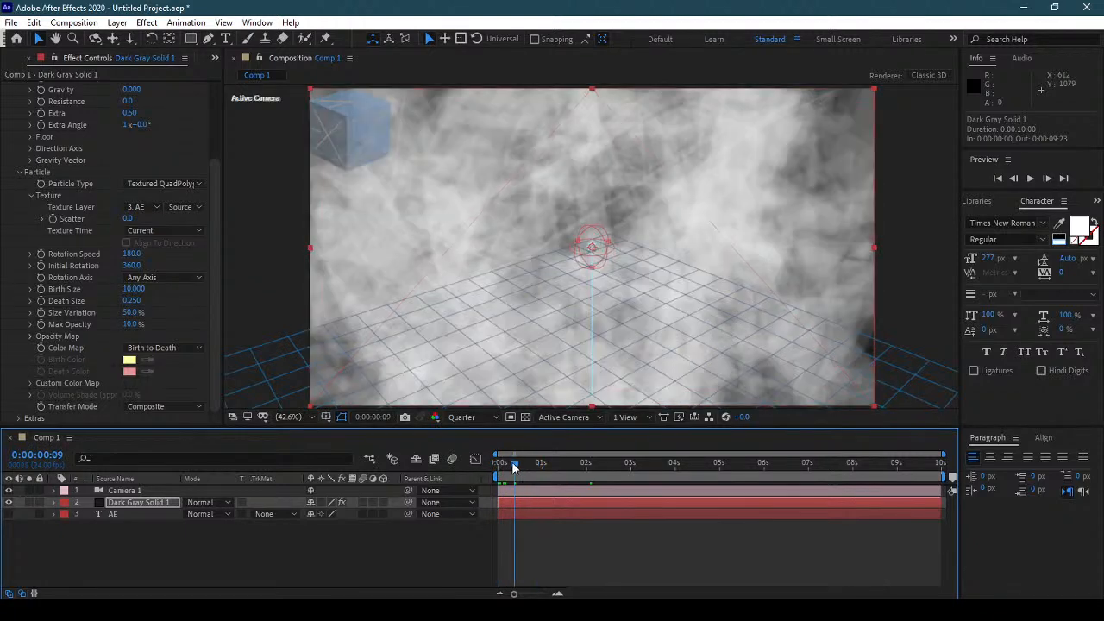
pyautogui.click(133, 289)
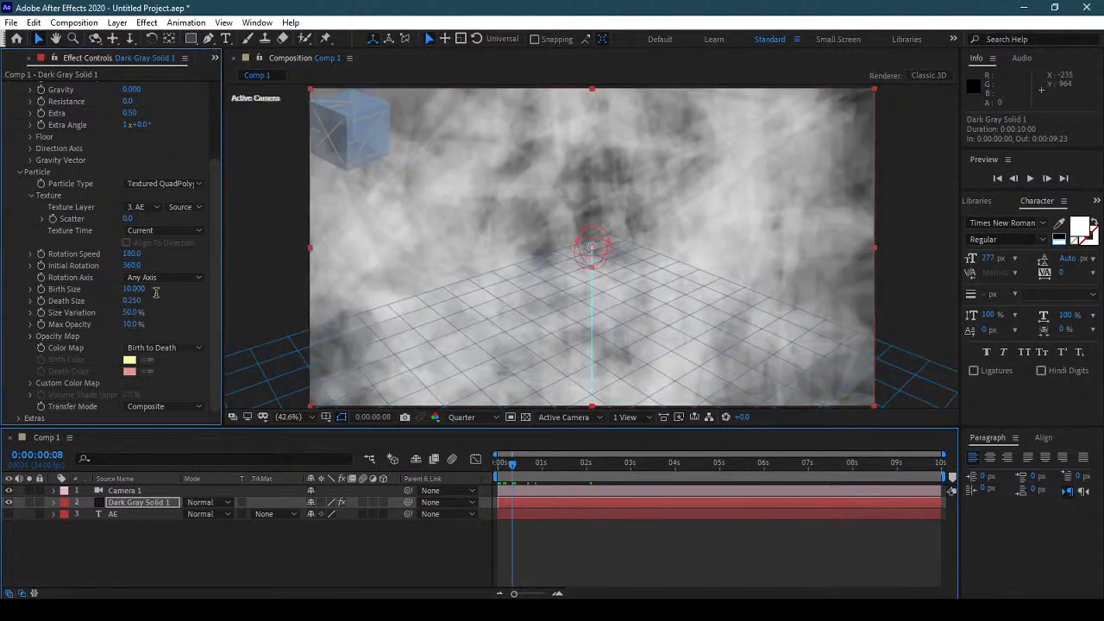
pyautogui.write('0.25')
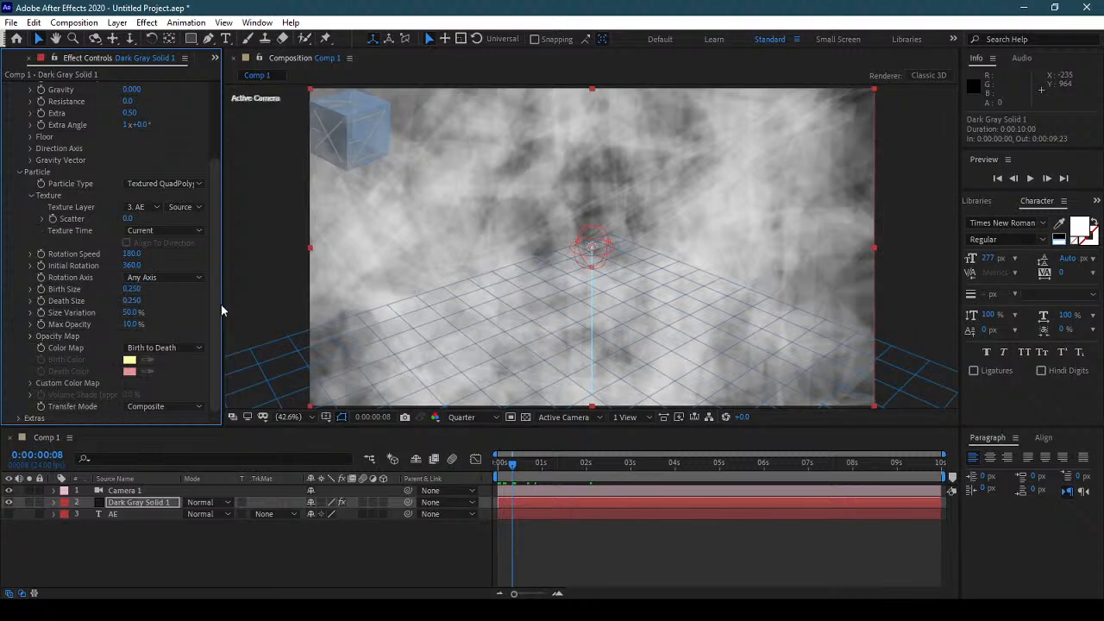
pyautogui.press('Return')
pyautogui.moveTo(138, 291); pyautogui.dragTo(212, 295)
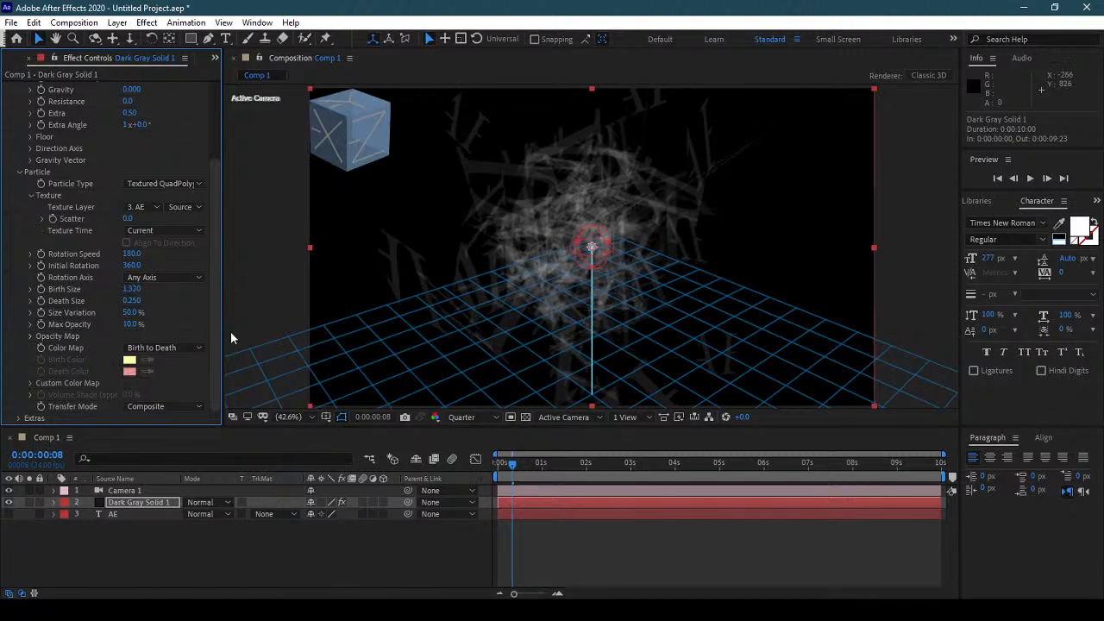
# Step: Set the particles' Max Opacity to 70% and enlarge the Producer's Radius X, Y and Z to about 0.815, 1.085 and 1.105
pyautogui.moveTo(167, 328); pyautogui.dragTo(173, 328)
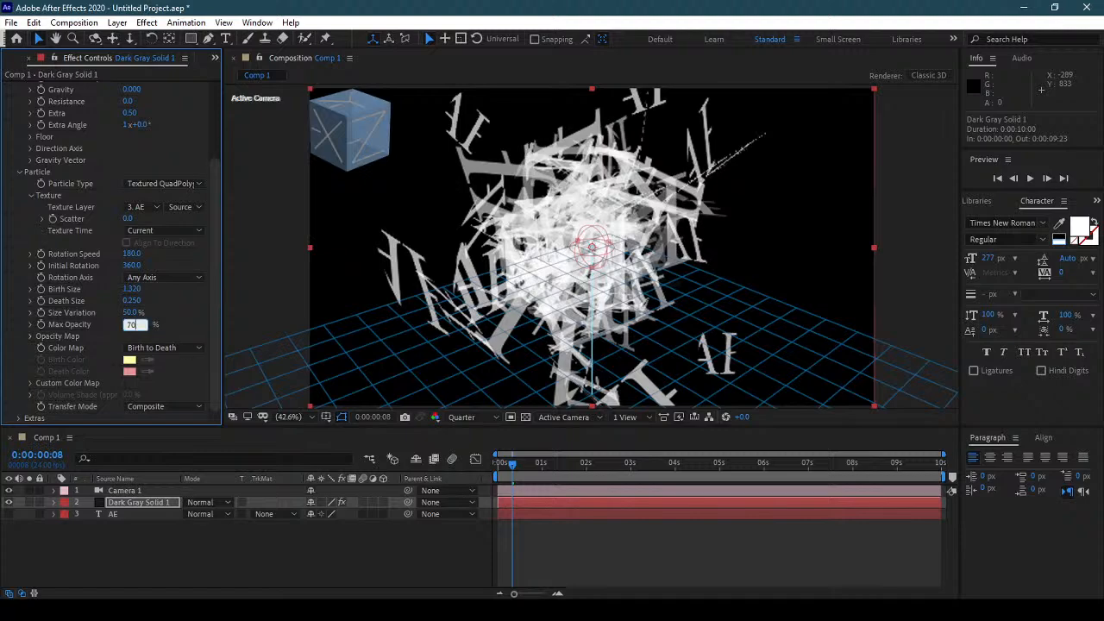
pyautogui.moveTo(566, 468); pyautogui.dragTo(614, 463)
pyautogui.moveTo(215, 198); pyautogui.dragTo(211, 127)
pyautogui.click(18, 134)
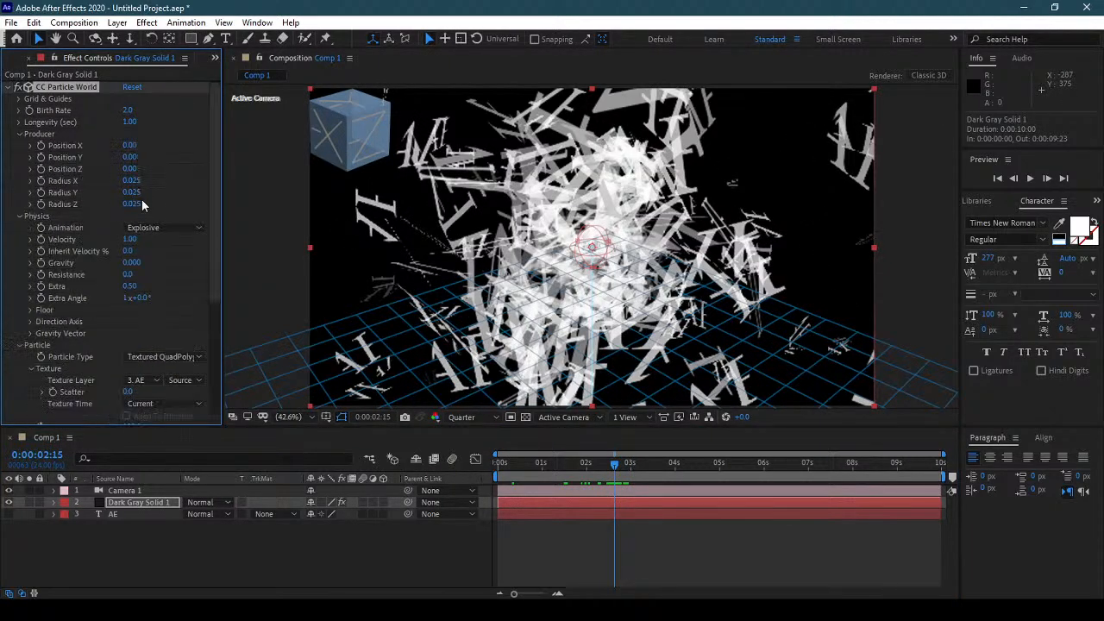
pyautogui.moveTo(127, 185); pyautogui.dragTo(203, 190)
pyautogui.moveTo(138, 205); pyautogui.dragTo(220, 200)
pyautogui.moveTo(526, 466); pyautogui.dragTo(605, 457)
# Step: Scale the hidden AE text layer to about 299.3, 323.7% and shift its X position to about 469.5 so both letters fit the texture
pyautogui.click(157, 513)
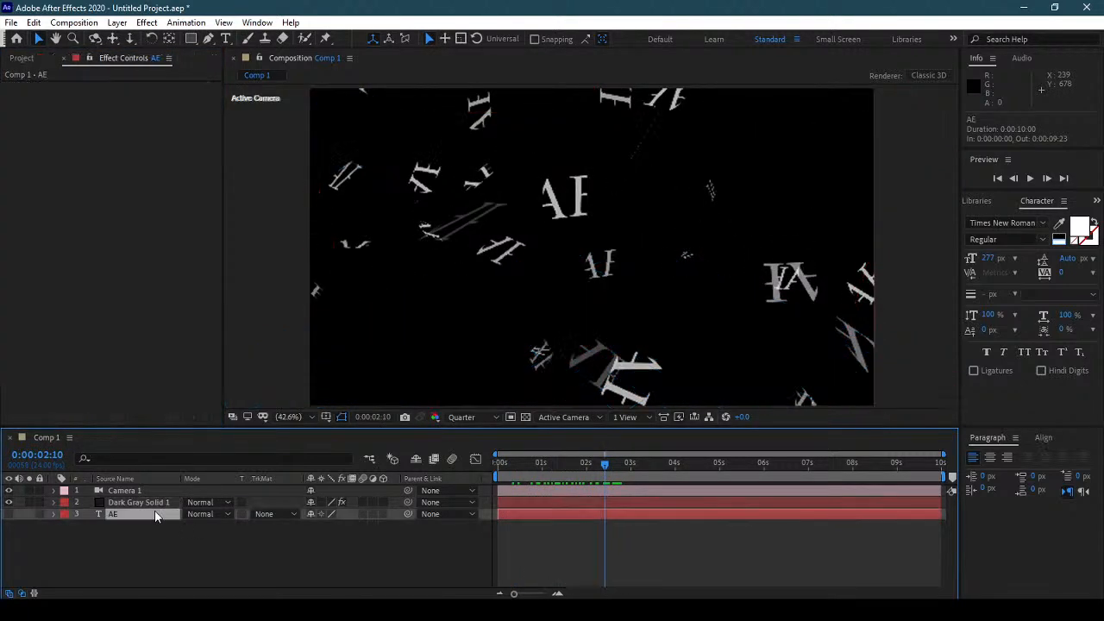
pyautogui.moveTo(350, 525); pyautogui.dragTo(177, 525)
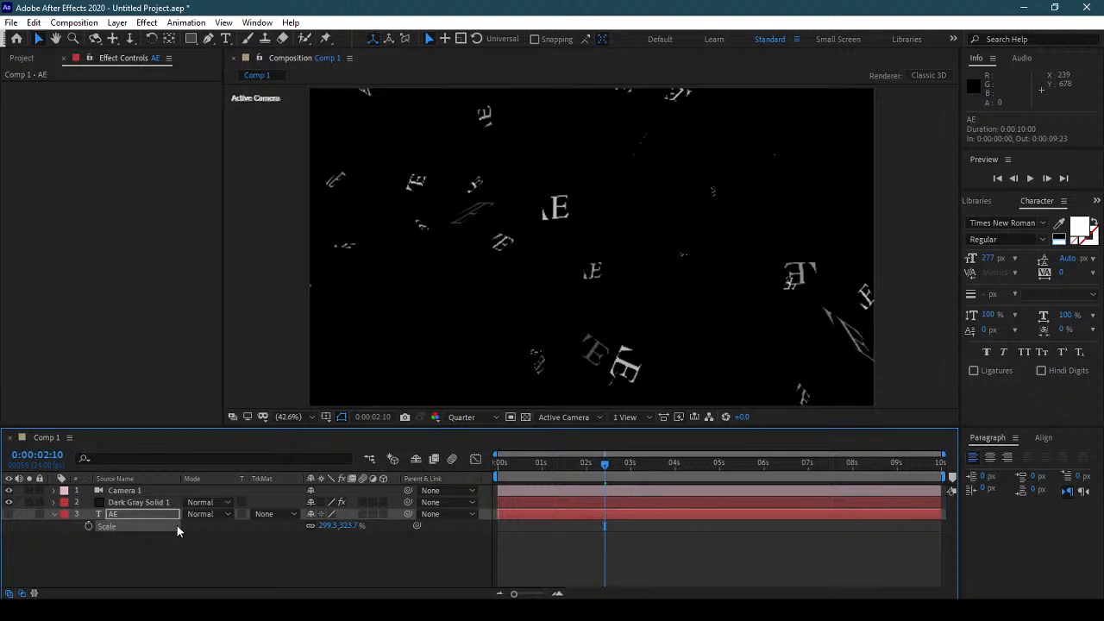
pyautogui.press('p')
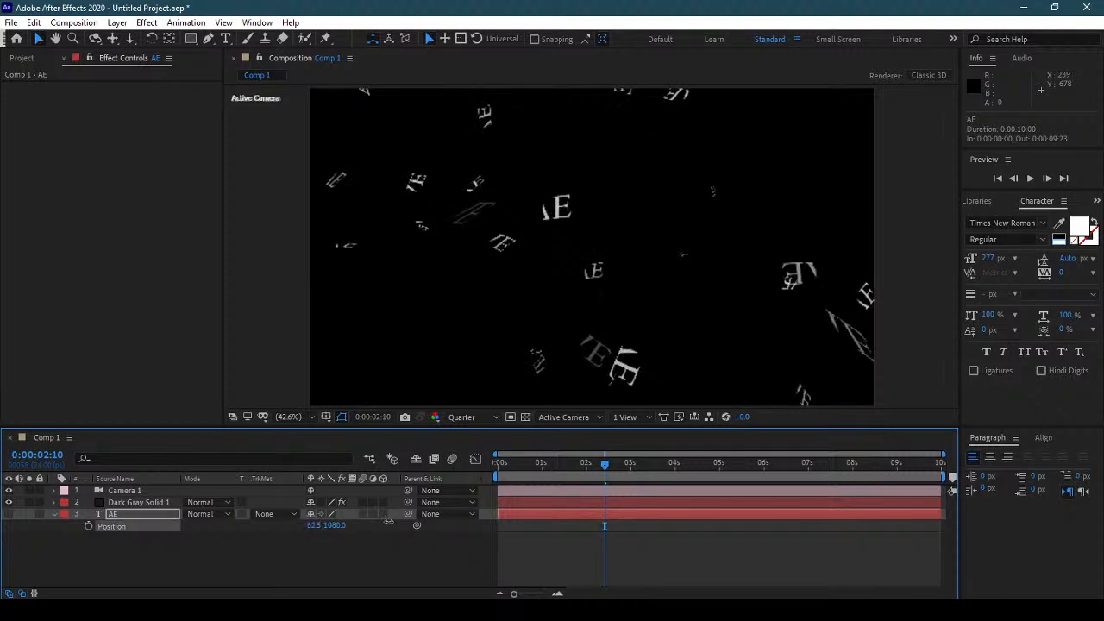
pyautogui.moveTo(365, 521); pyautogui.dragTo(636, 511)
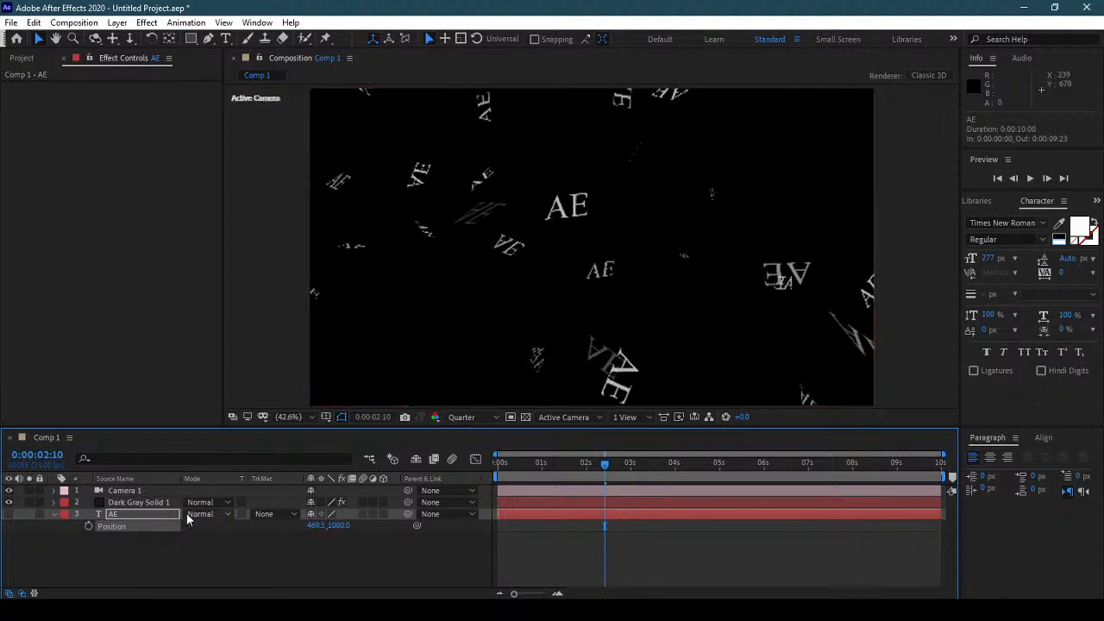
pyautogui.click(54, 513)
# Step: Enable motion blur for the Dark Gray Solid 1 layer and preview the text particles
pyautogui.click(148, 502)
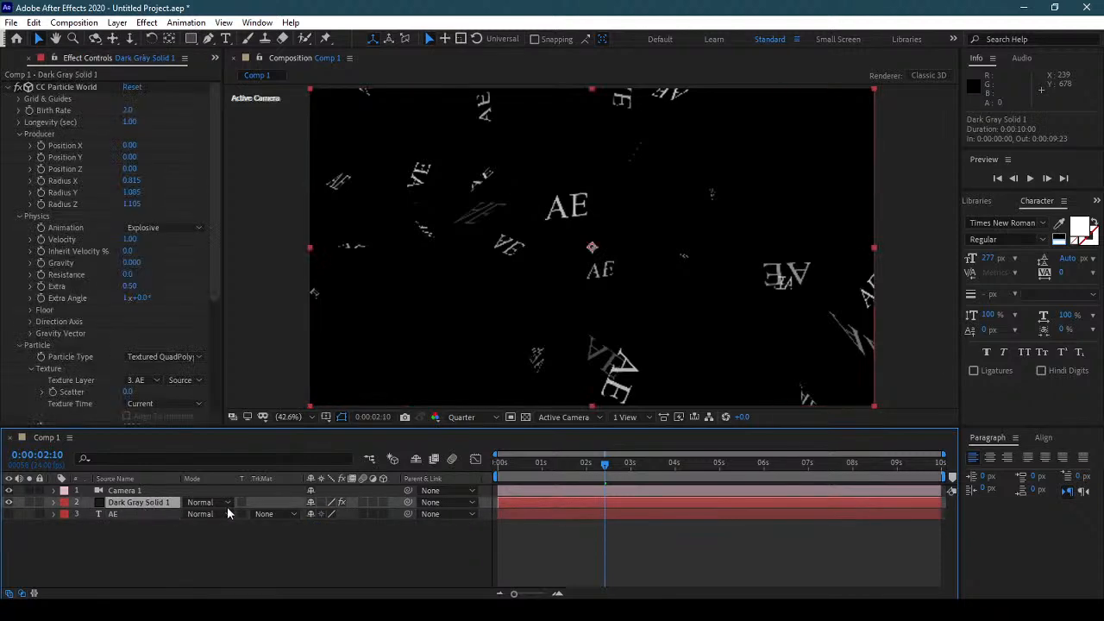
pyautogui.press('space')
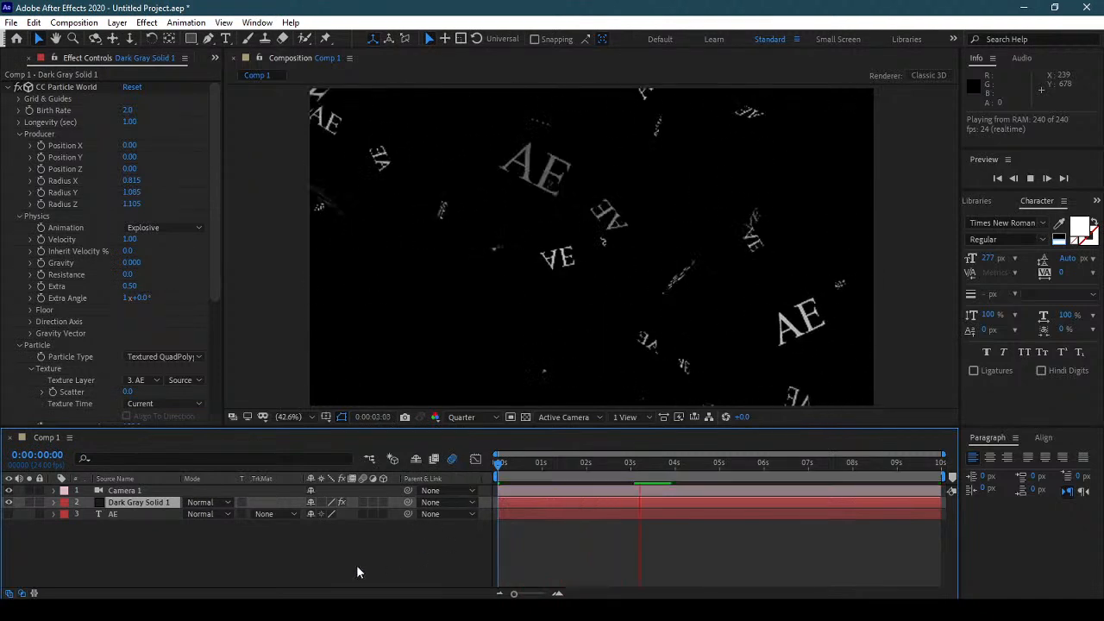
pyautogui.click(363, 502)
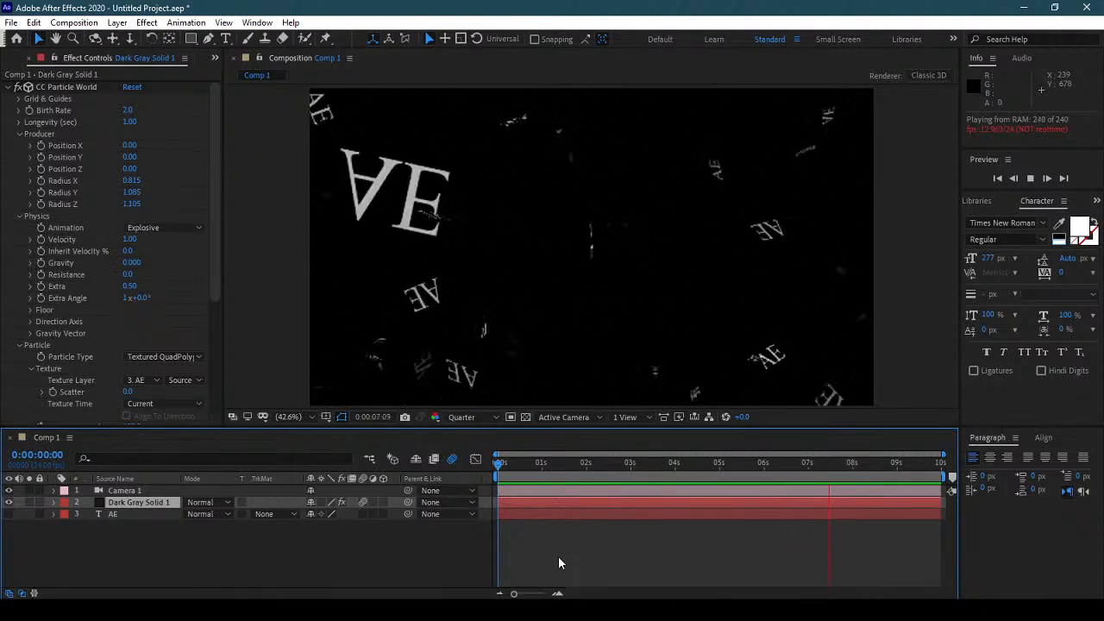
pyautogui.press('space')
# Step: Collapse the Physics and Producer settings and try the Tetrahedron, Cube and Lens Convex particle types
pyautogui.moveTo(217, 243); pyautogui.dragTo(219, 316)
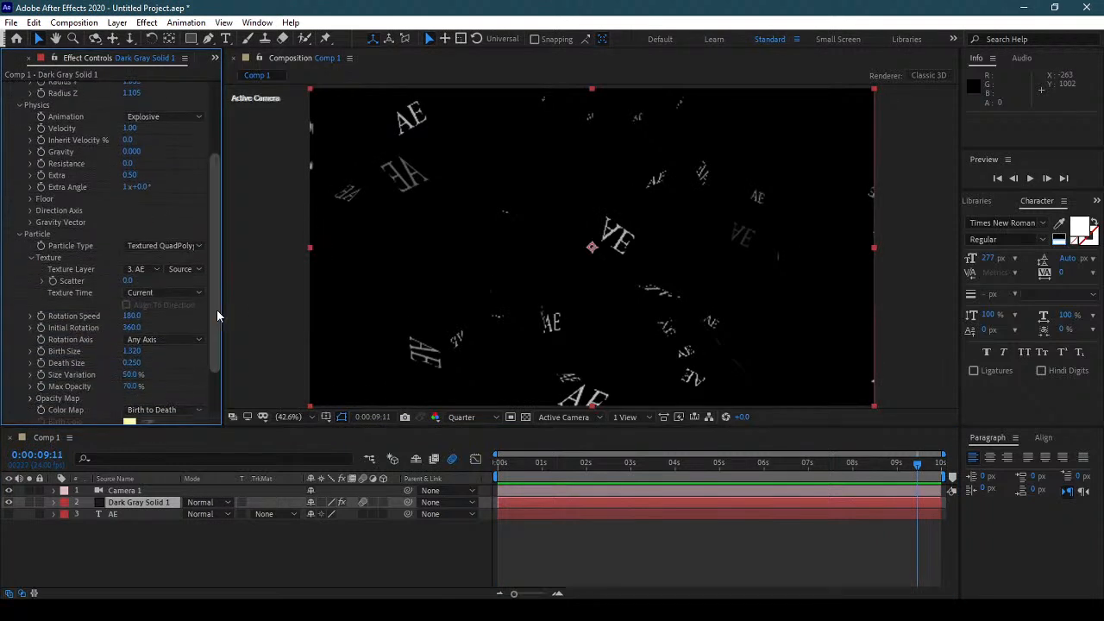
pyautogui.click(19, 105)
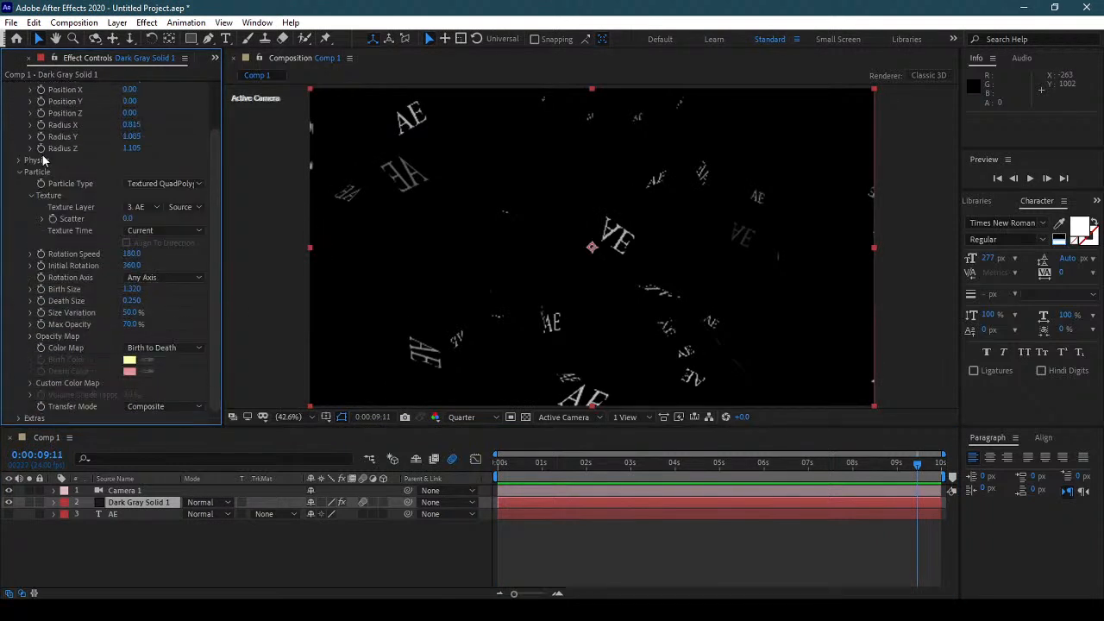
pyautogui.scroll(2, 44, 157)
pyautogui.click(19, 133)
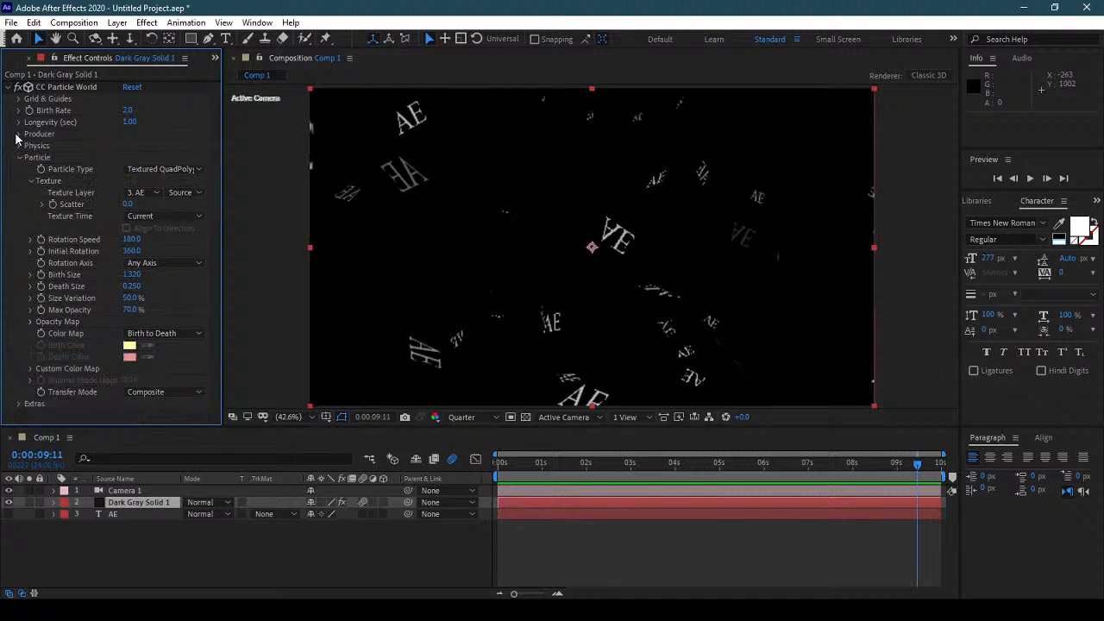
pyautogui.click(172, 170)
pyautogui.click(168, 375)
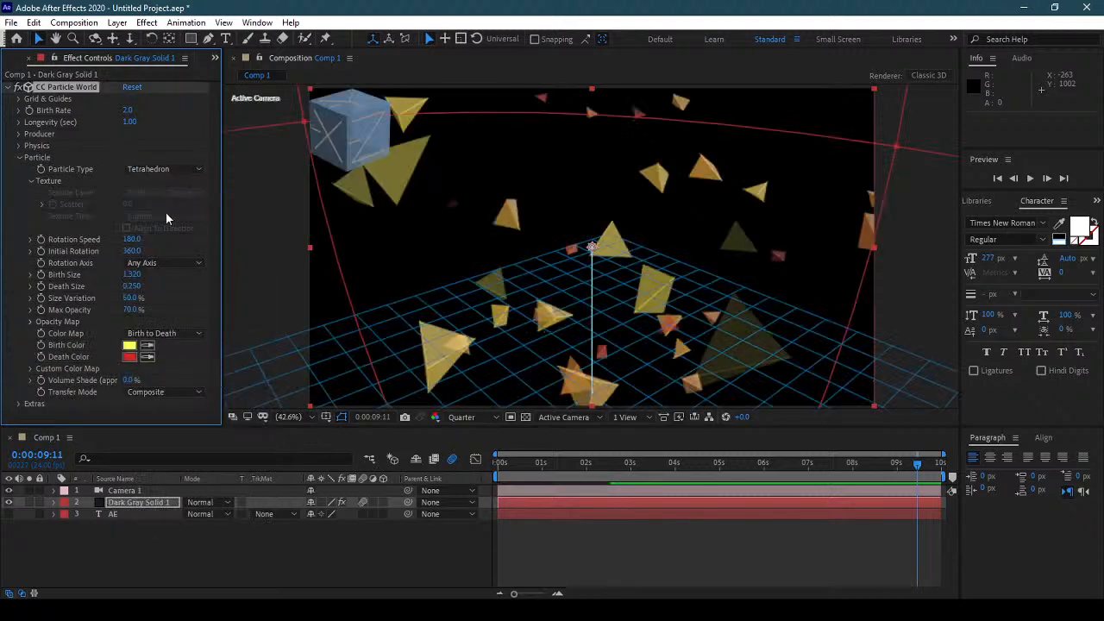
pyautogui.click(166, 169)
pyautogui.click(193, 390)
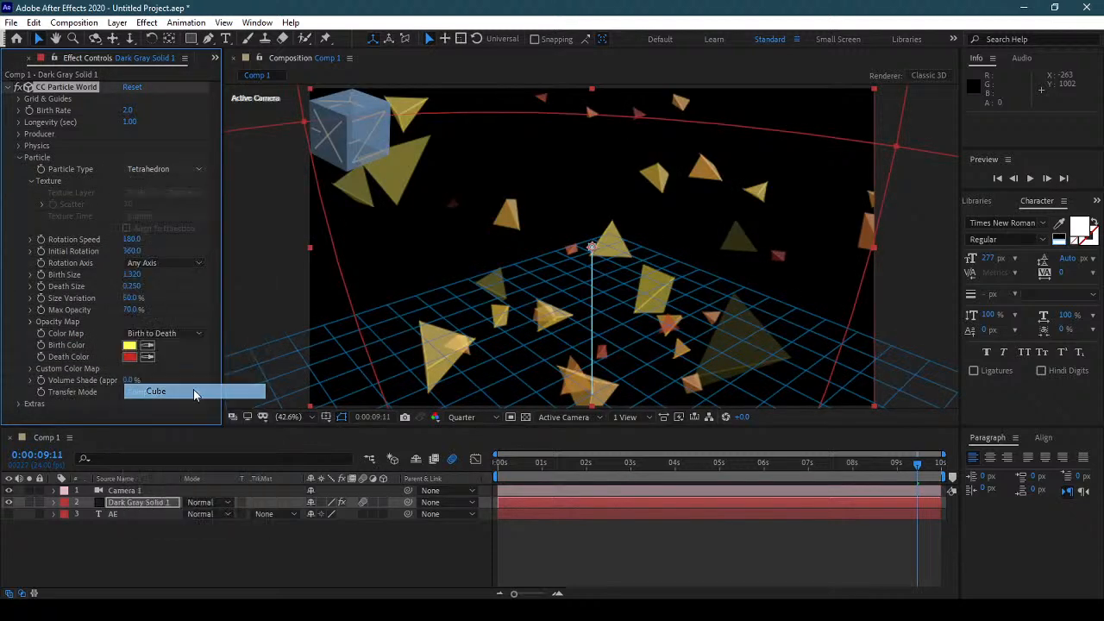
pyautogui.click(174, 169)
pyautogui.click(195, 411)
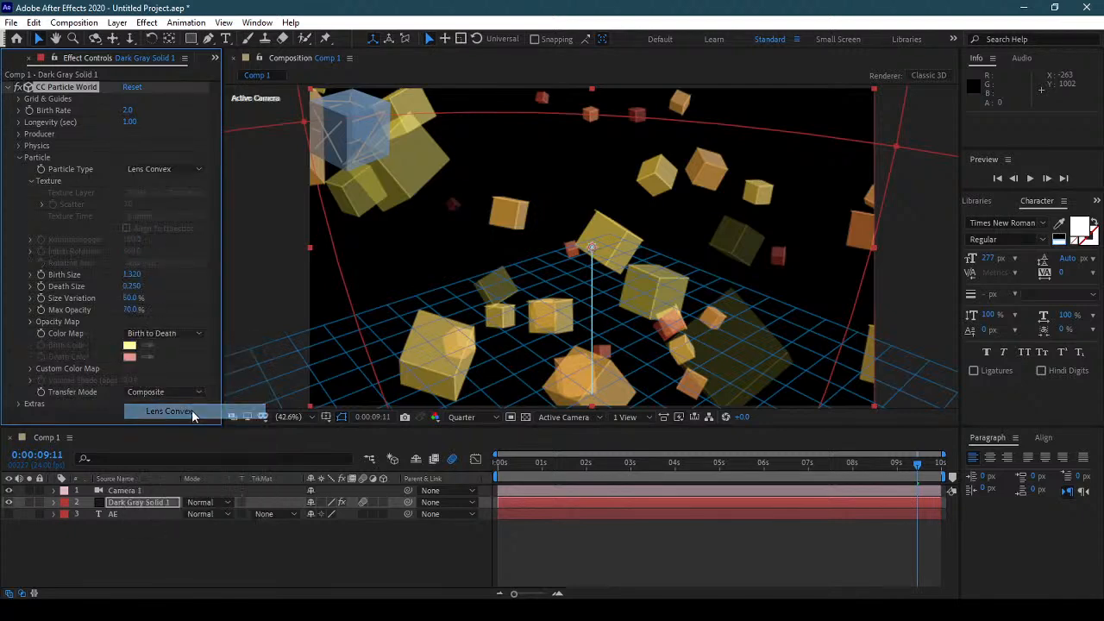
# Step: Change the particle type to Textured Square and preview the animation from the first frame
pyautogui.click(174, 170)
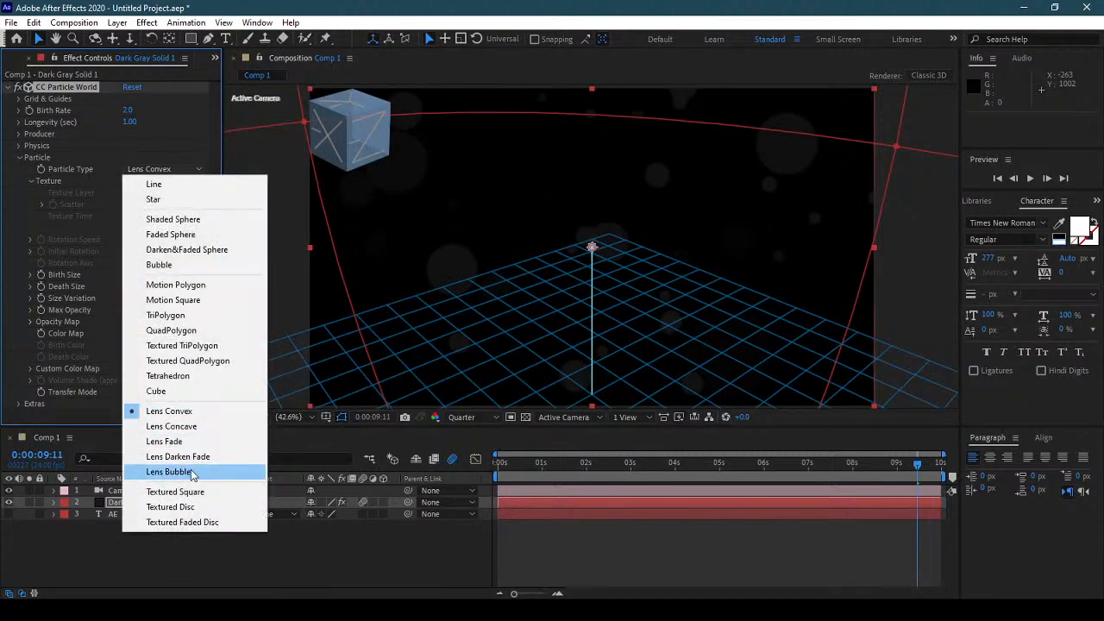
pyautogui.click(204, 495)
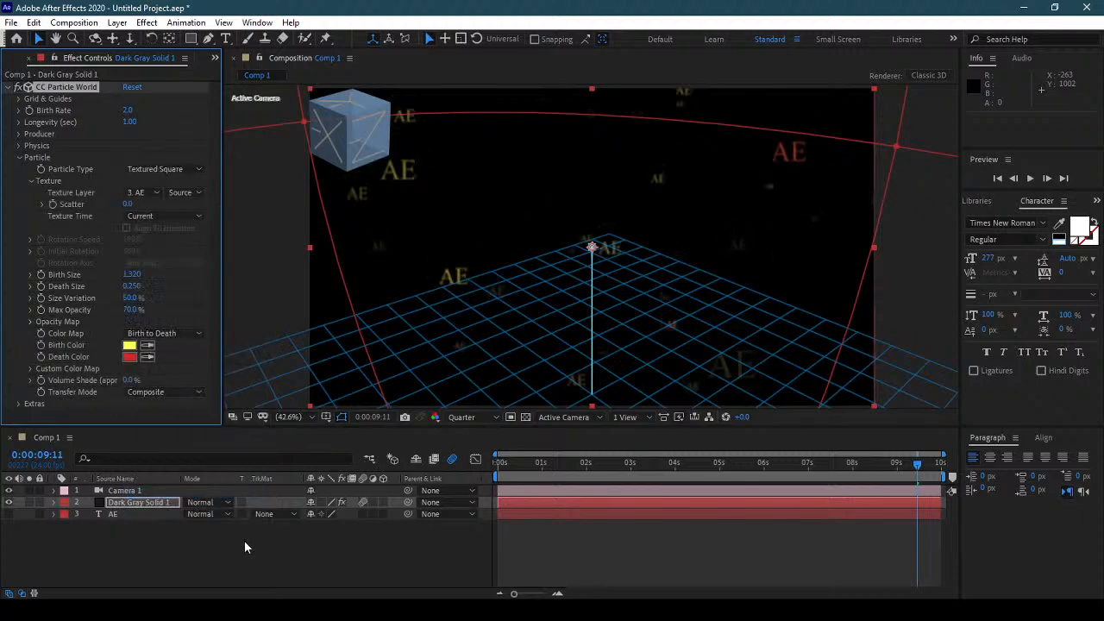
pyautogui.moveTo(516, 464); pyautogui.dragTo(481, 470)
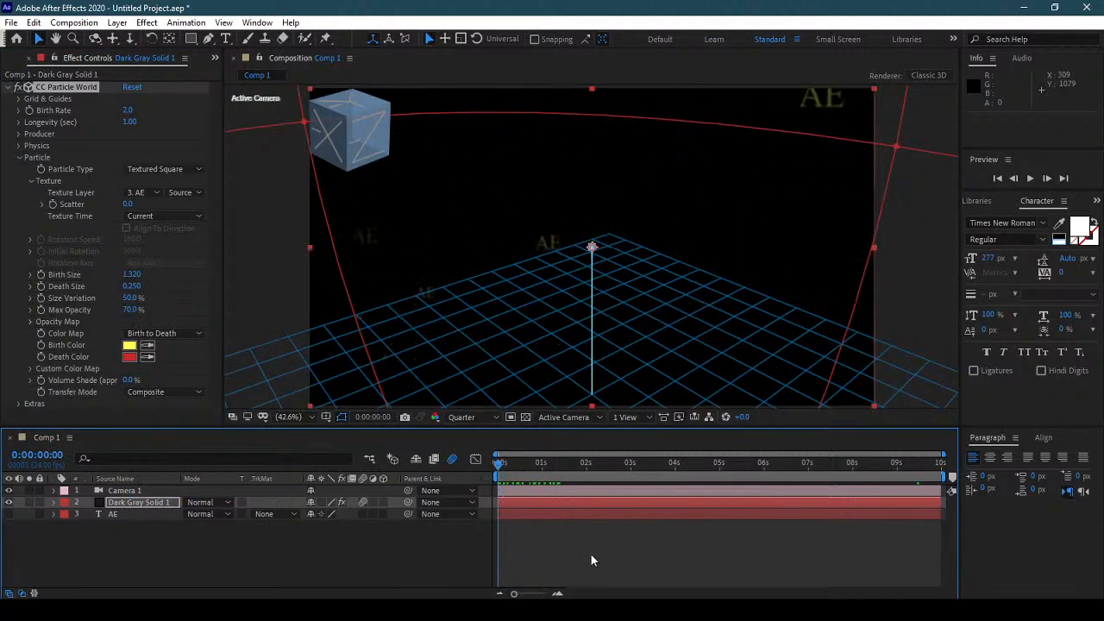
pyautogui.press('space')
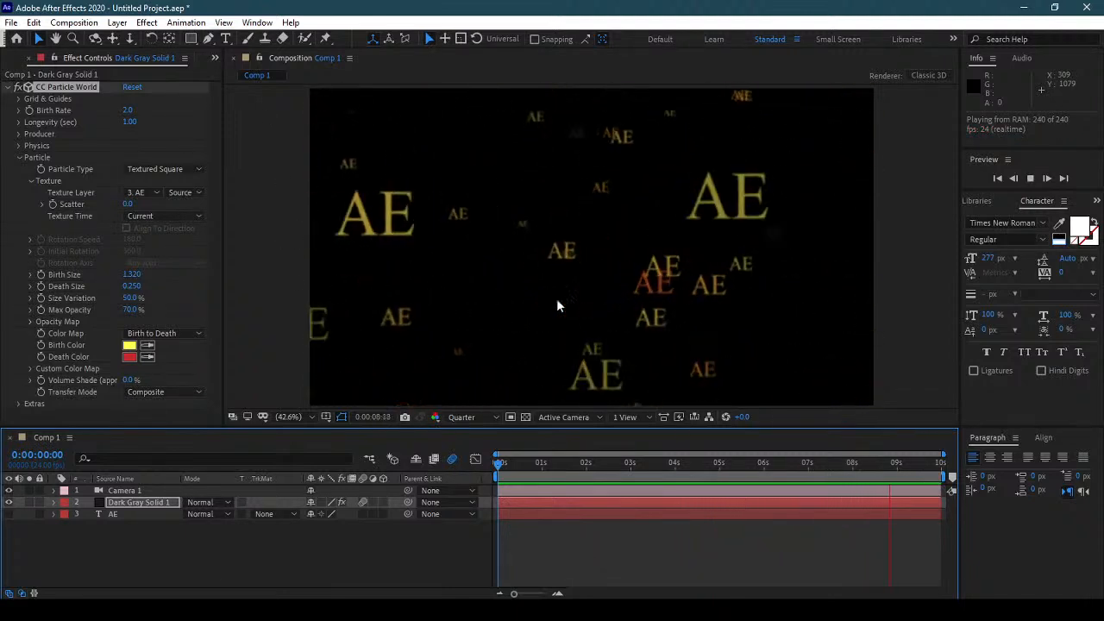
# Step: Try the Textured Disc and Textured Faded Disc particle types while the preview plays
pyautogui.click(173, 169)
pyautogui.click(210, 510)
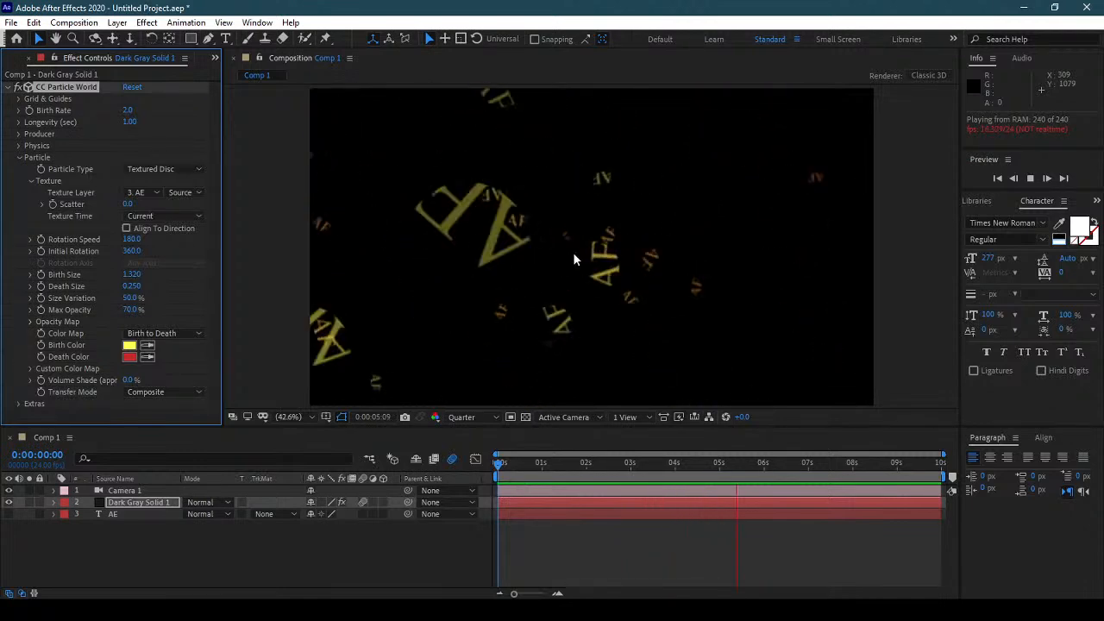
pyautogui.click(160, 171)
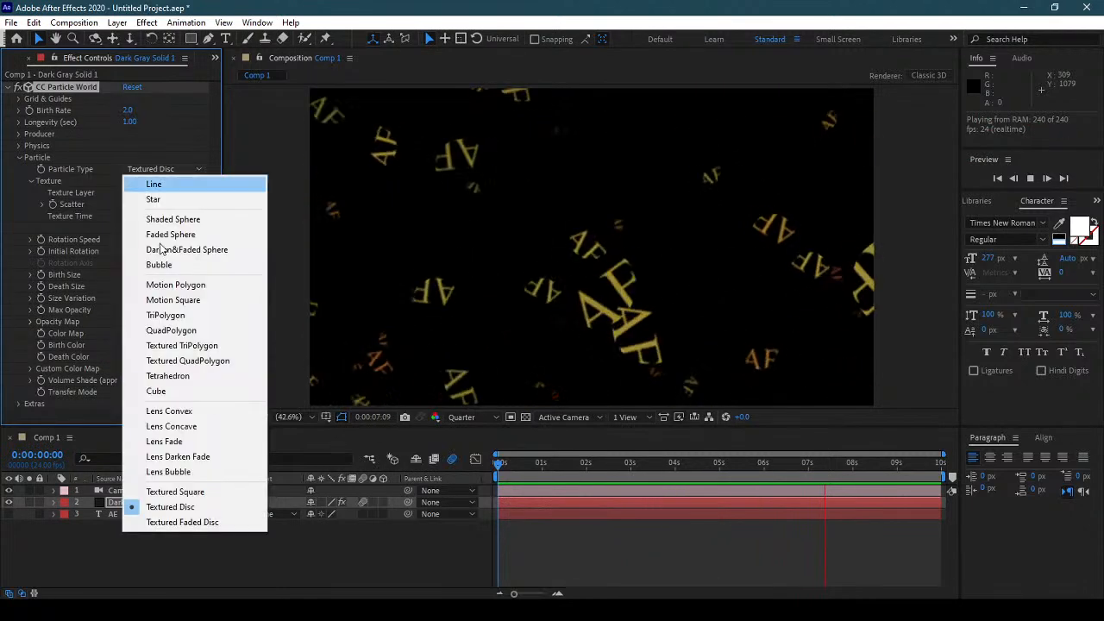
pyautogui.click(207, 522)
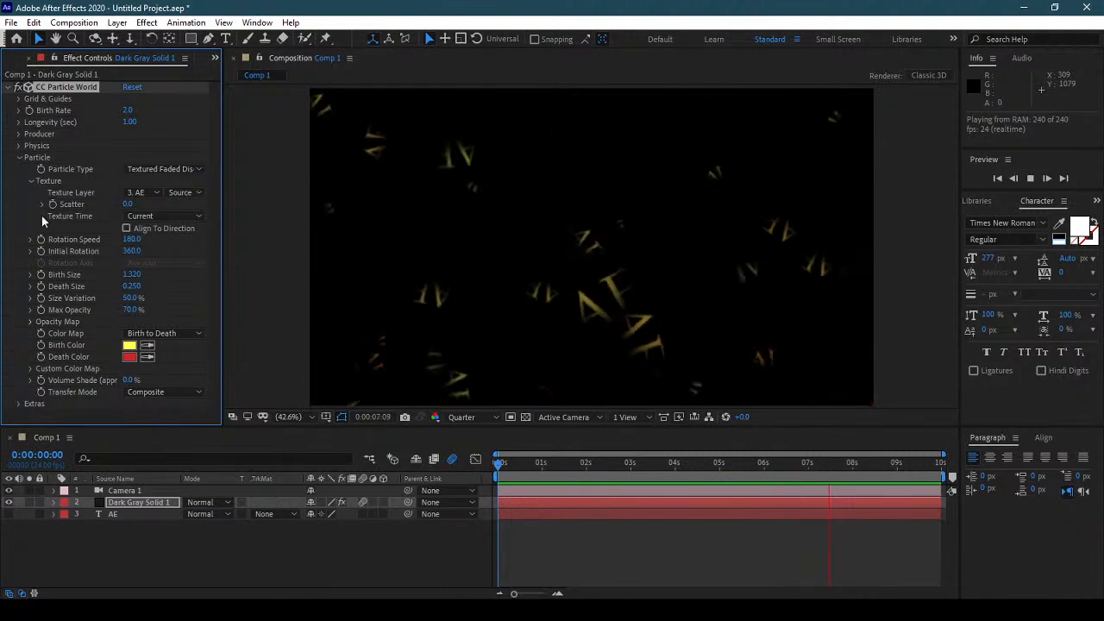
pyautogui.click(19, 157)
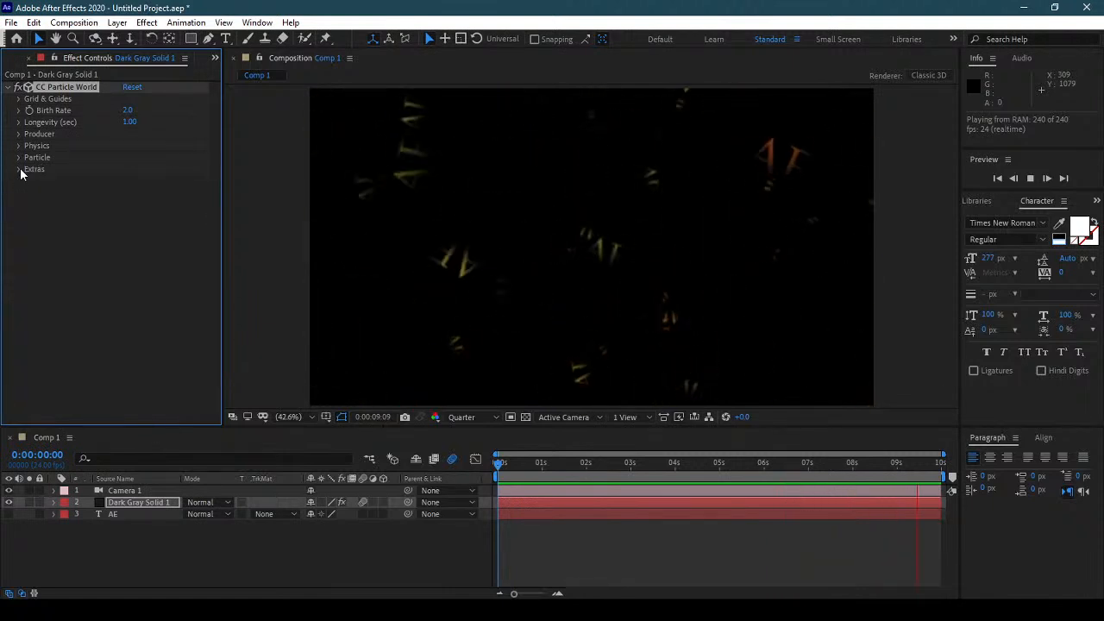
pyautogui.click(19, 157)
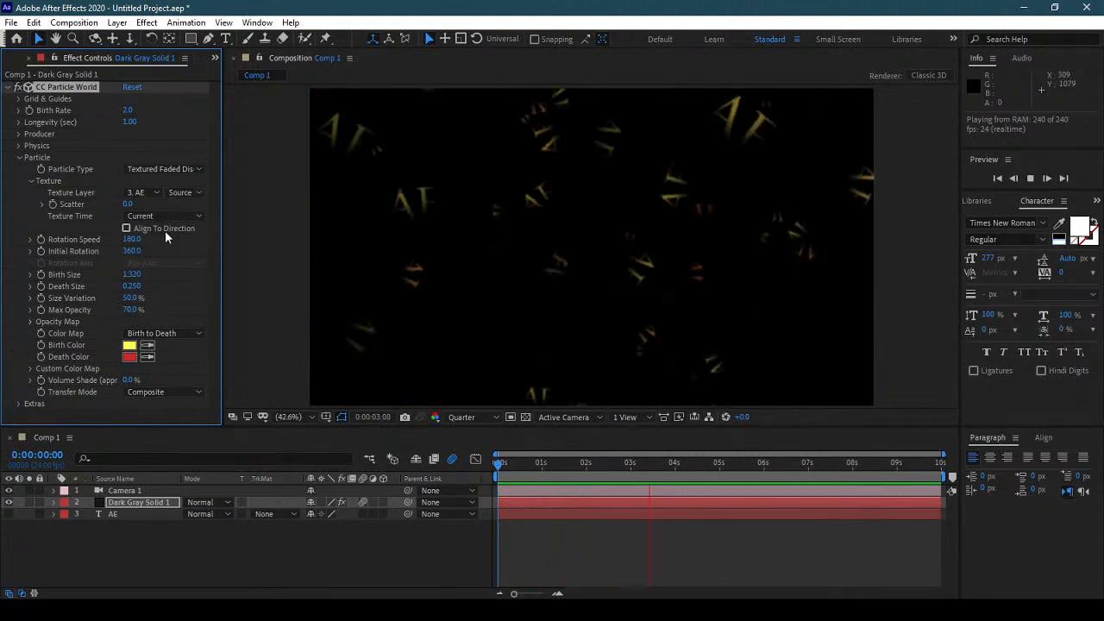
# Step: Try the Shaded Sphere particle type and change it to Line during playback
pyautogui.click(164, 169)
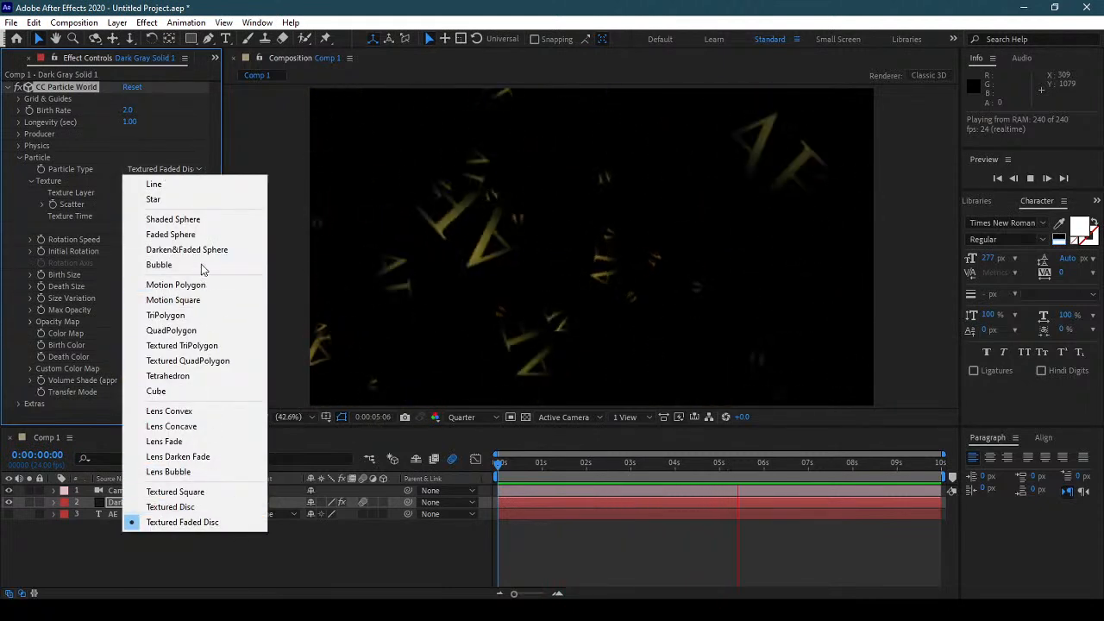
pyautogui.click(194, 219)
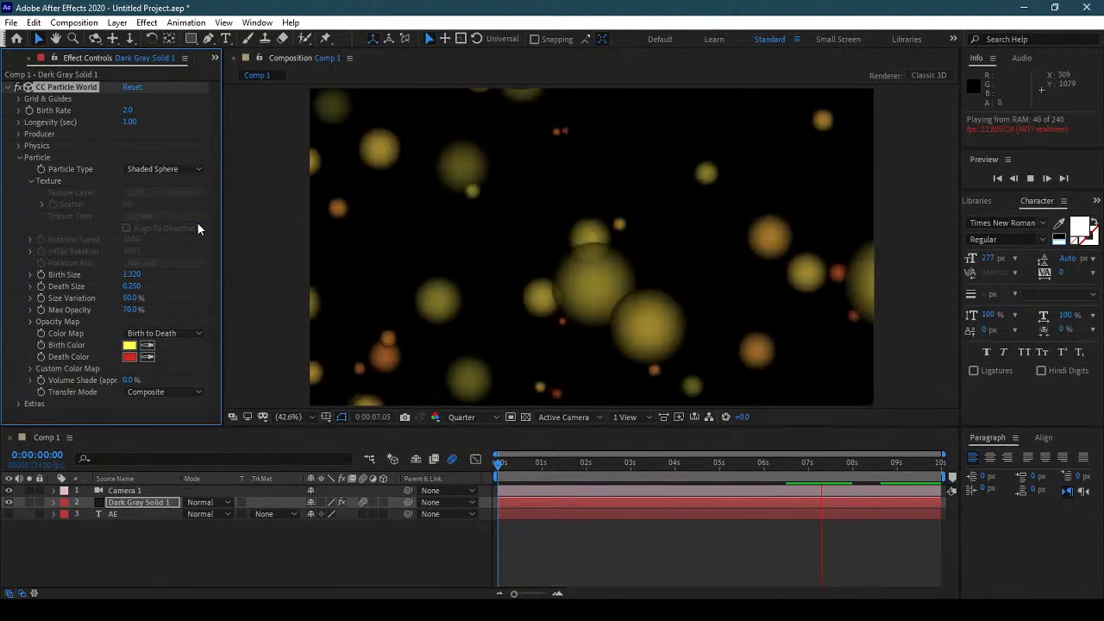
pyautogui.click(182, 171)
pyautogui.click(183, 185)
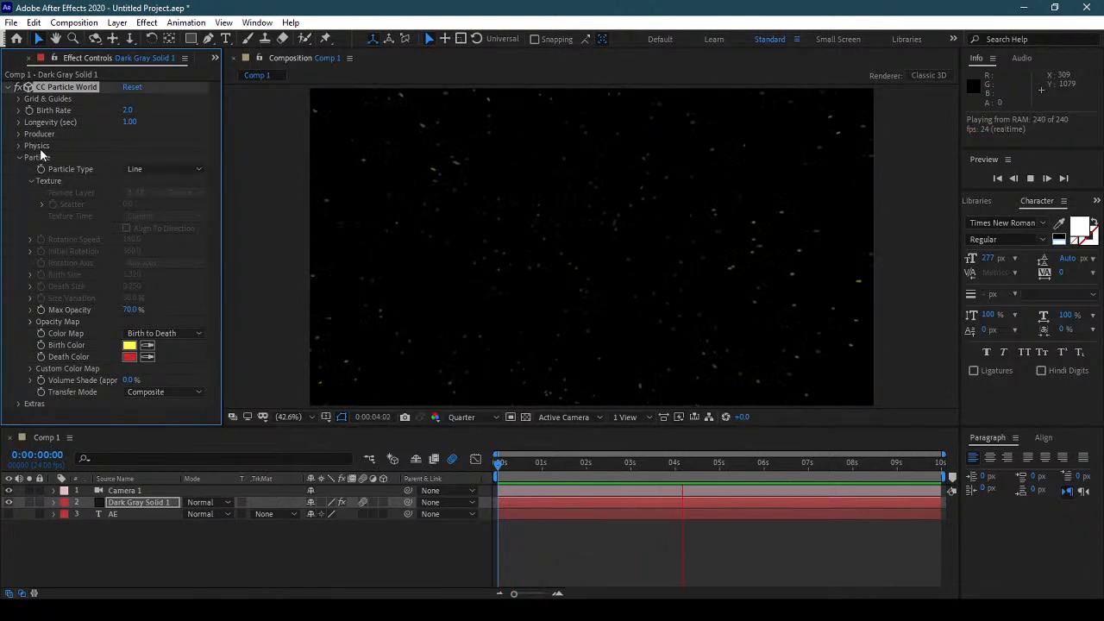
# Step: Reset CC Particle World on Dark Gray Solid 1 to its default settings and collapse the Producer group
pyautogui.click(18, 123)
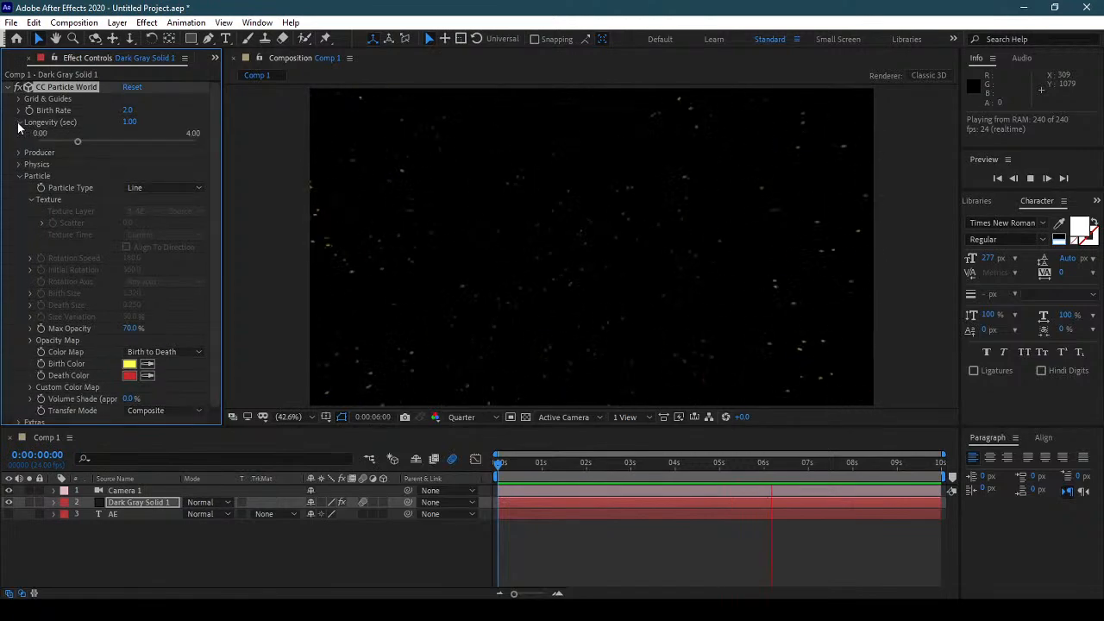
pyautogui.click(18, 122)
pyautogui.click(18, 135)
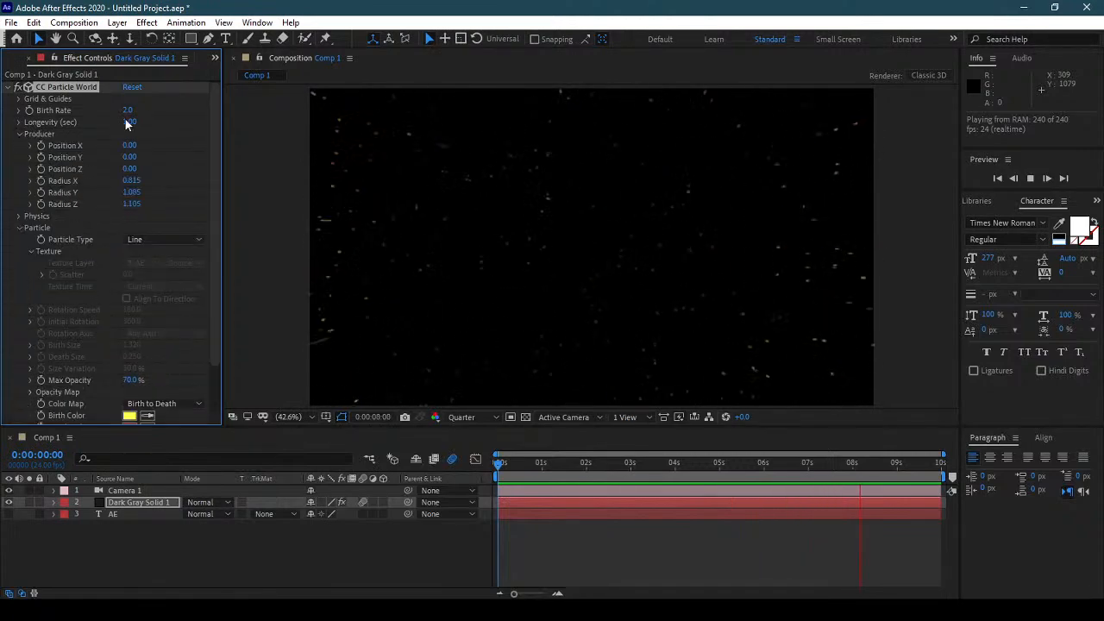
pyautogui.click(134, 87)
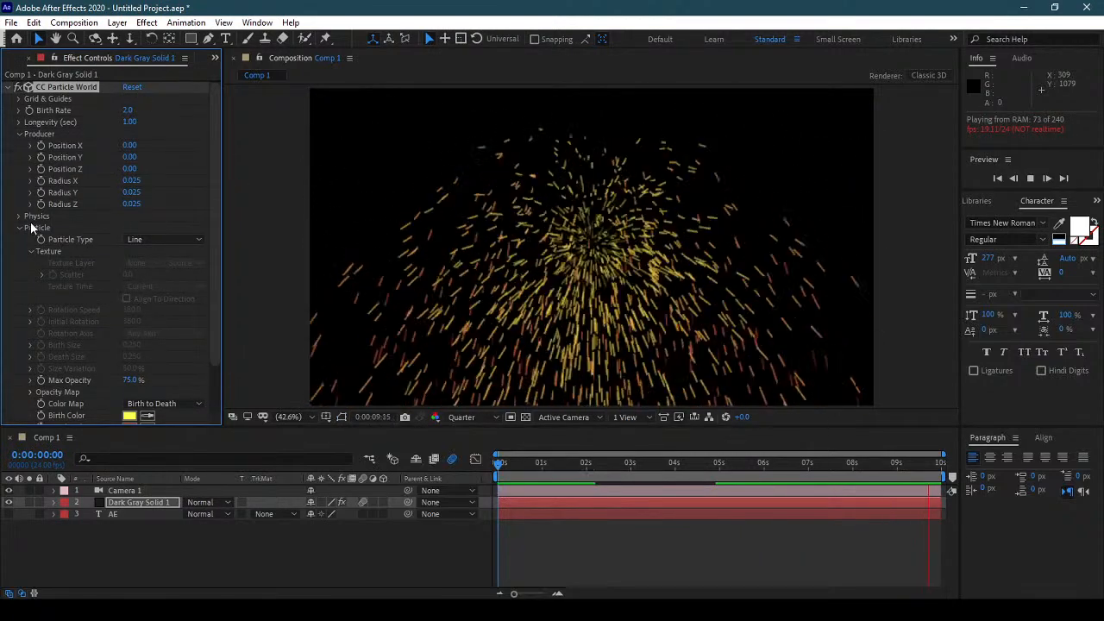
pyautogui.click(18, 134)
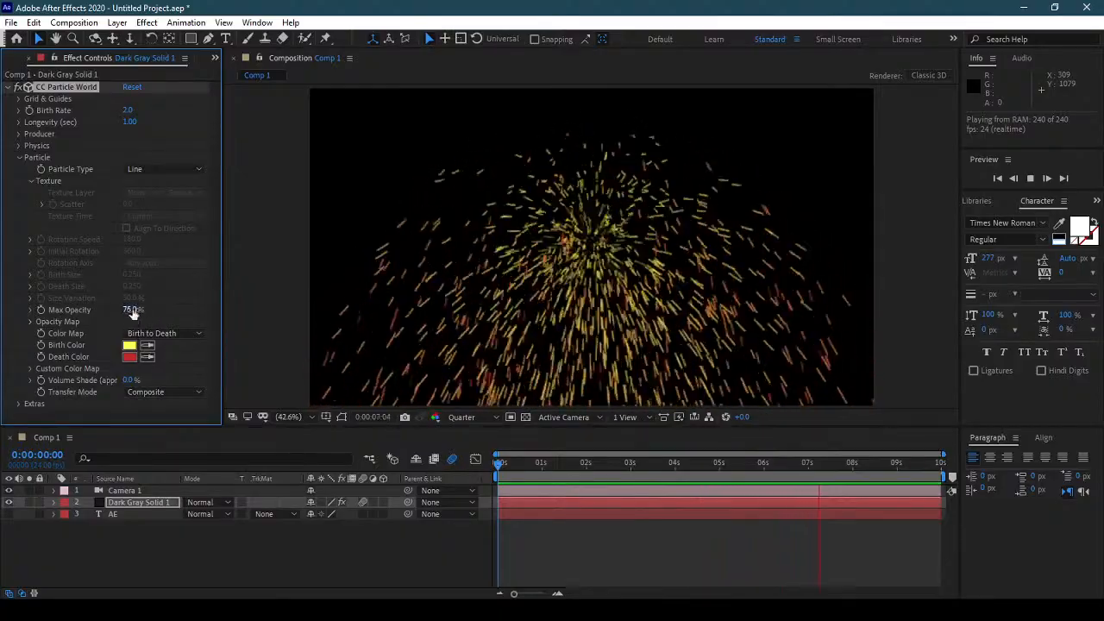
# Step: Try the Star particle type on the default emitter and settle on Shaded Sphere
pyautogui.click(155, 172)
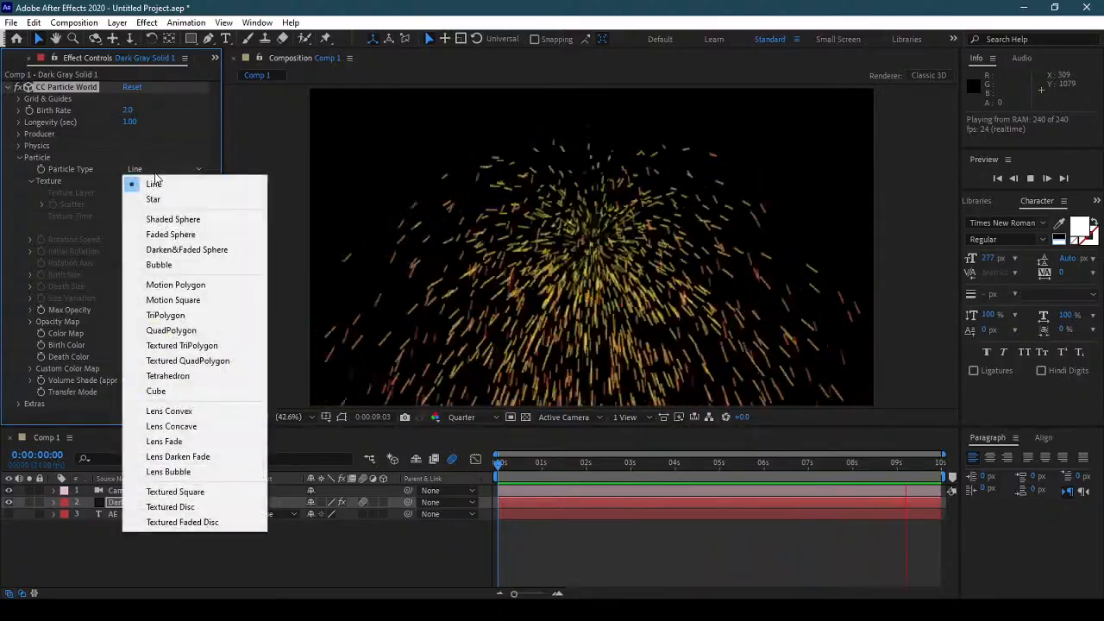
pyautogui.click(156, 199)
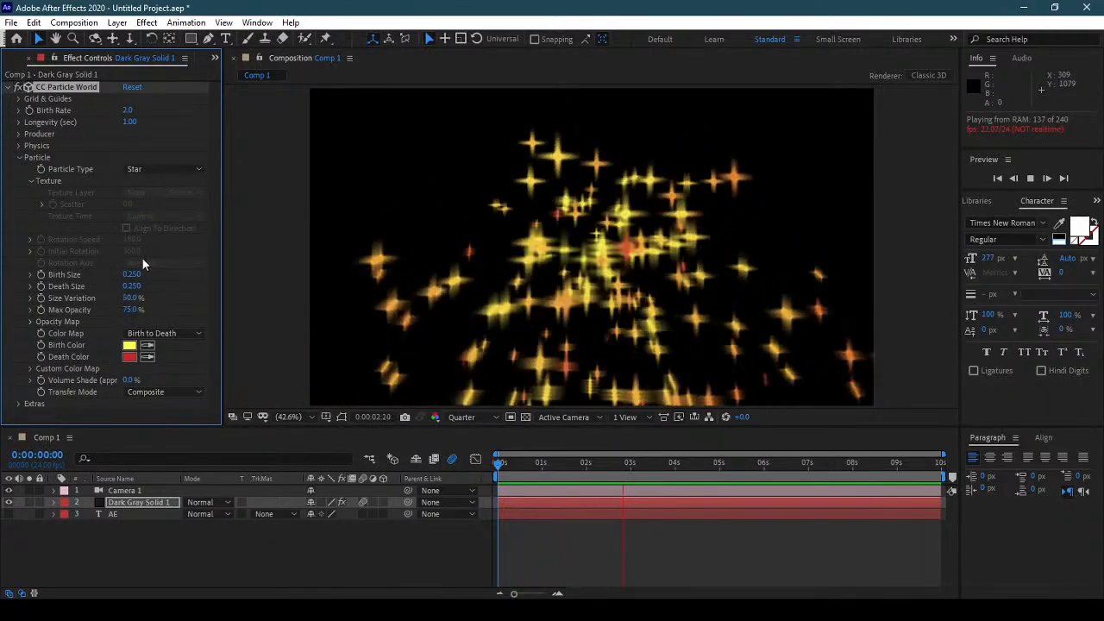
pyautogui.click(145, 171)
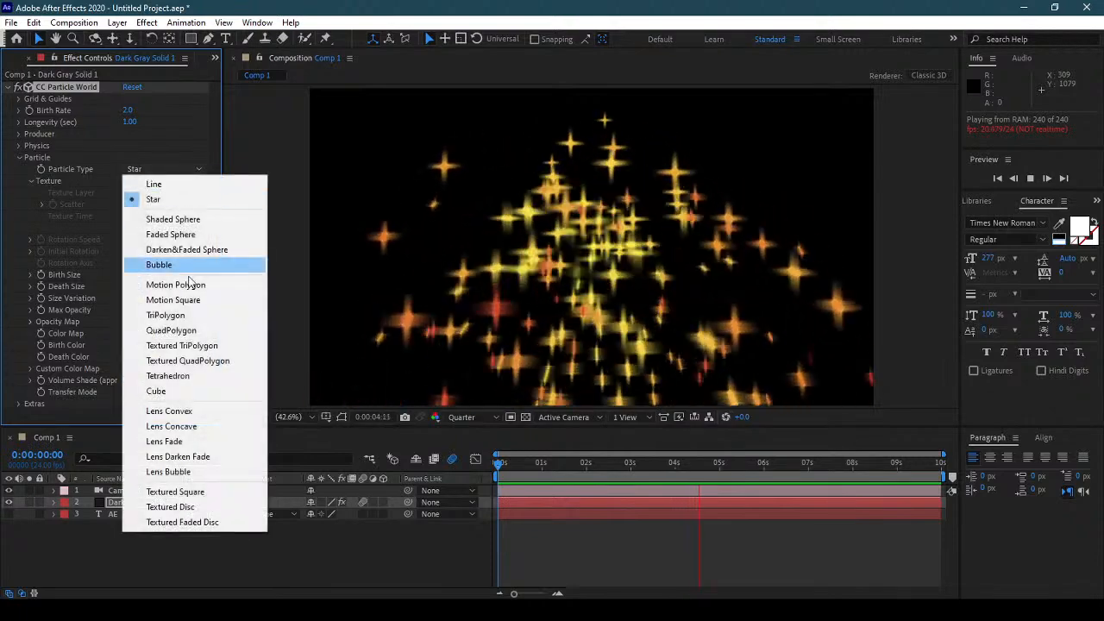
pyautogui.click(190, 222)
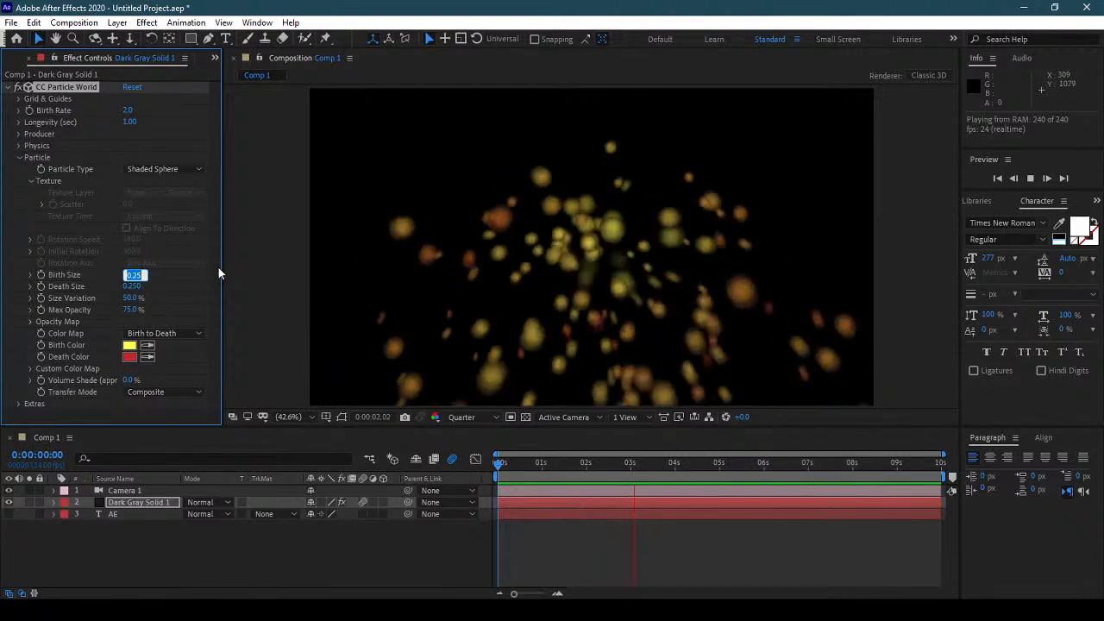
# Step: Set the shaded spheres' Birth Size to 1, Death Size to 0, Size Variation to 100% and Volume Shade to 35%
pyautogui.write('1')
pyautogui.press('Return')
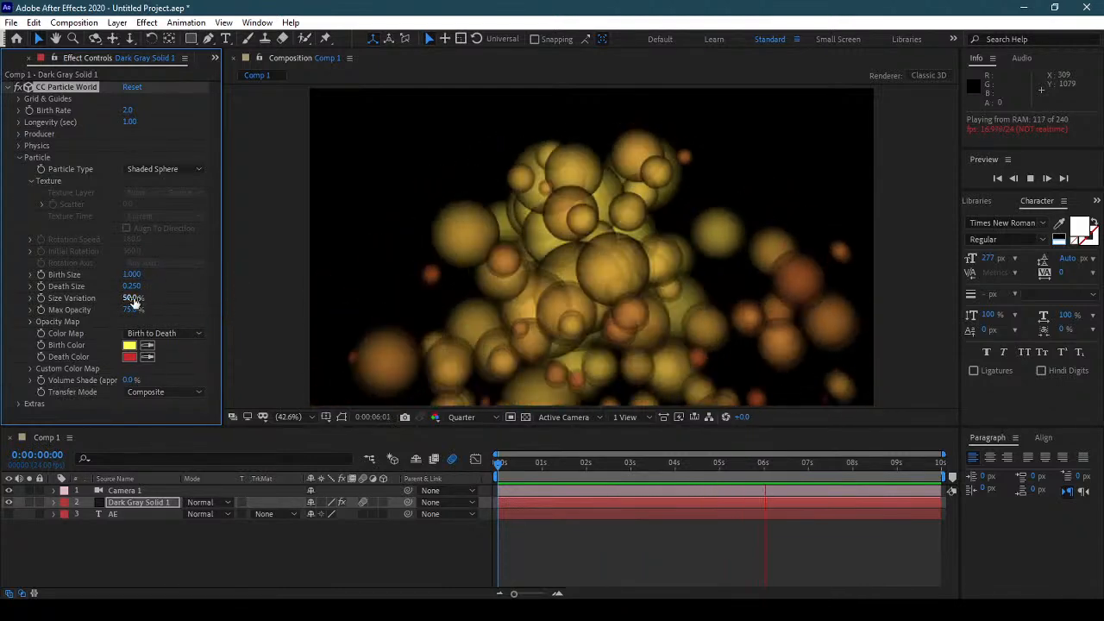
pyautogui.click(132, 286)
pyautogui.write('0')
pyautogui.press('Return')
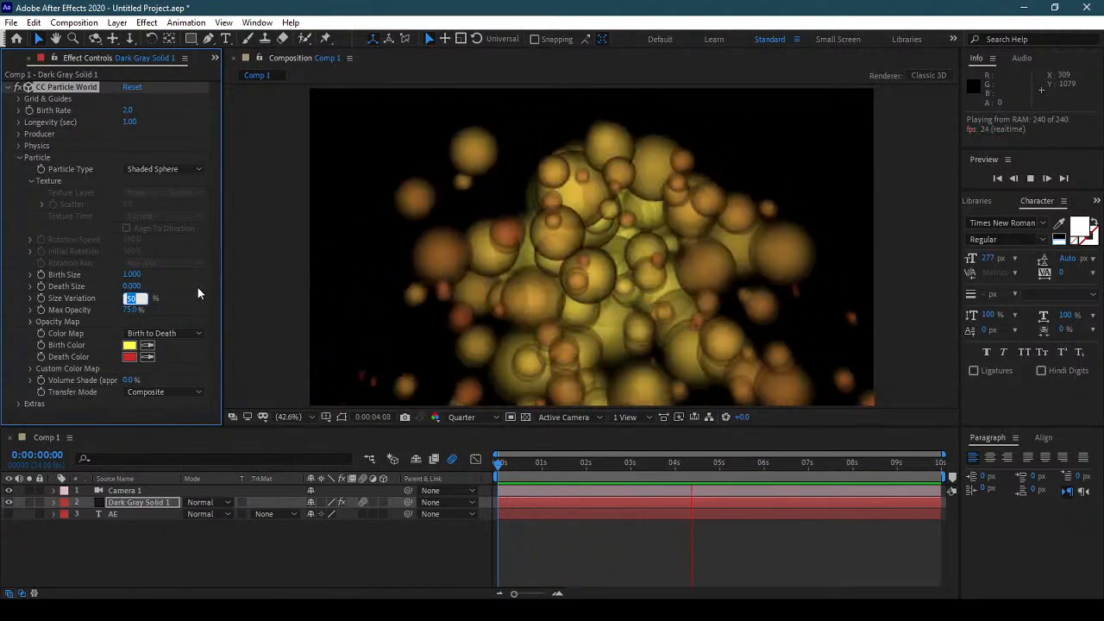
pyautogui.press('Return')
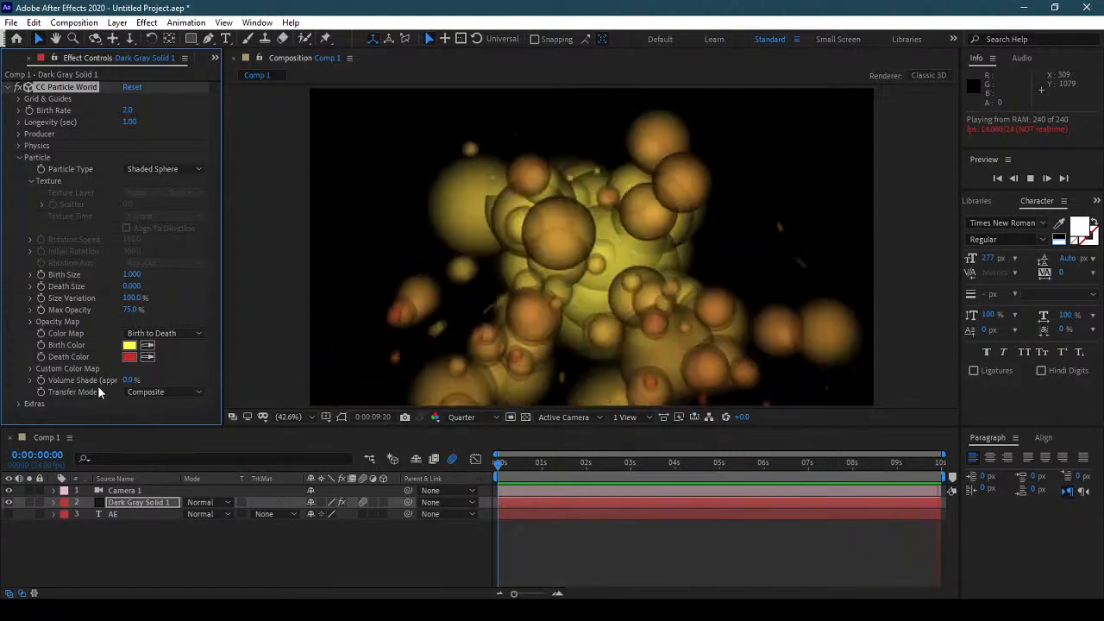
pyautogui.moveTo(129, 379)
pyautogui.mouseDown()
pyautogui.moveTo(306, 380)
pyautogui.moveTo(172, 399)
pyautogui.mouseUp()
# Step: Show the AE text layer and try the Screen and Add transfer modes on the particles
pyautogui.click(178, 395)
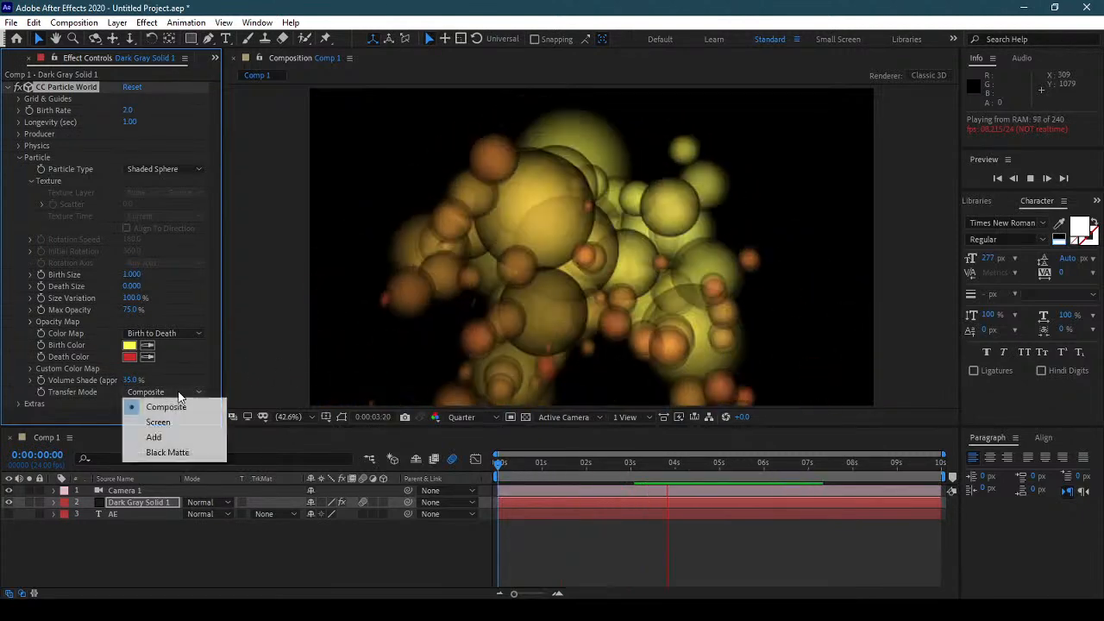
pyautogui.click(10, 514)
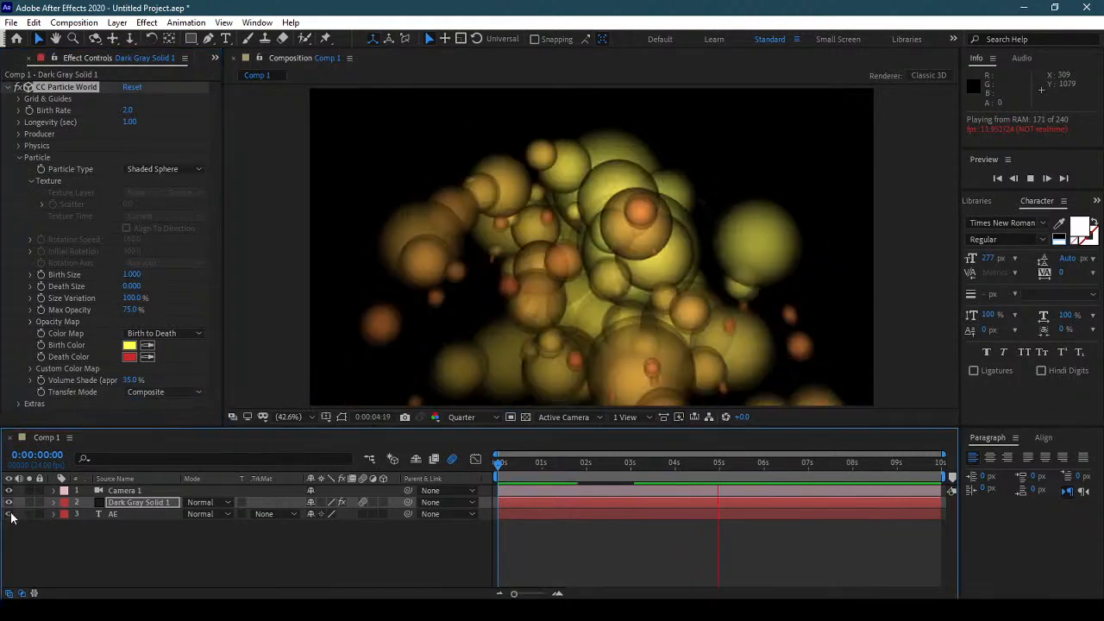
pyautogui.click(159, 392)
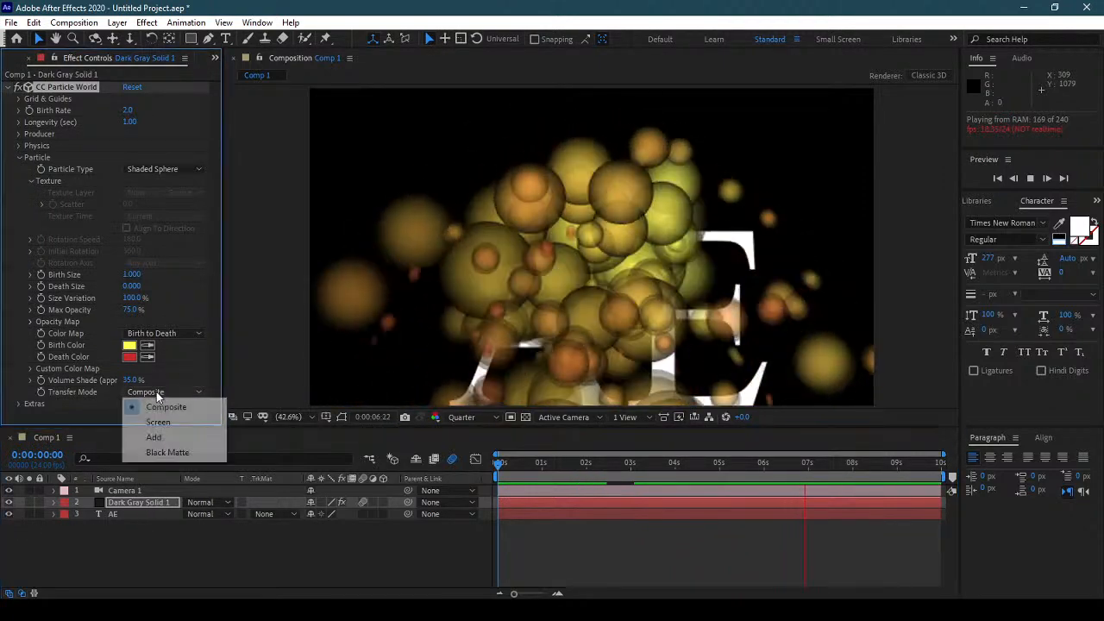
pyautogui.click(168, 424)
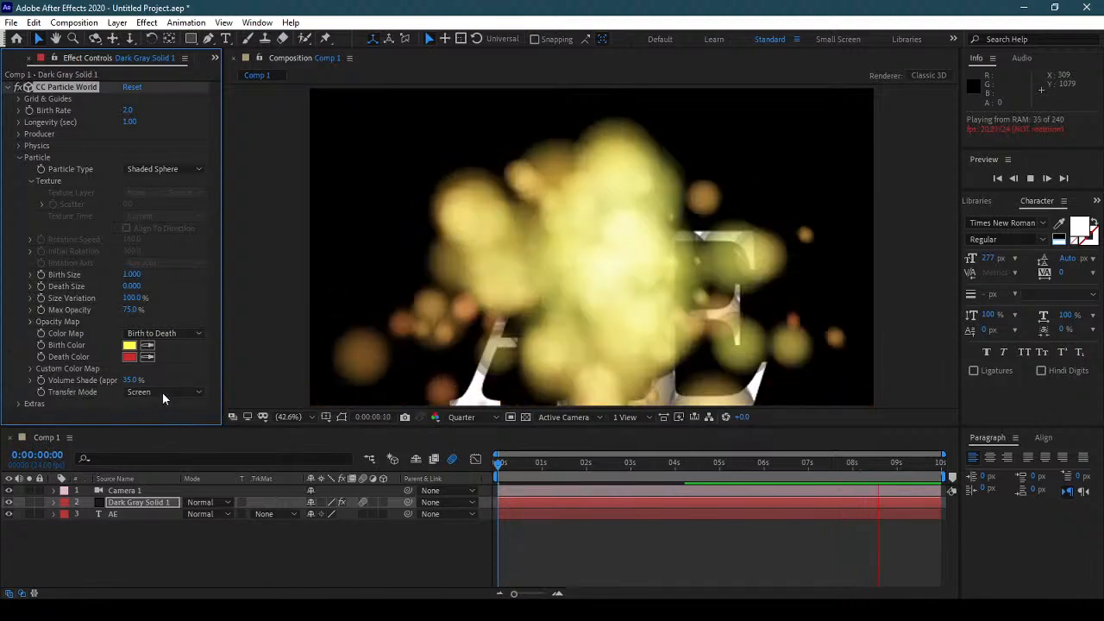
pyautogui.click(164, 392)
pyautogui.click(176, 436)
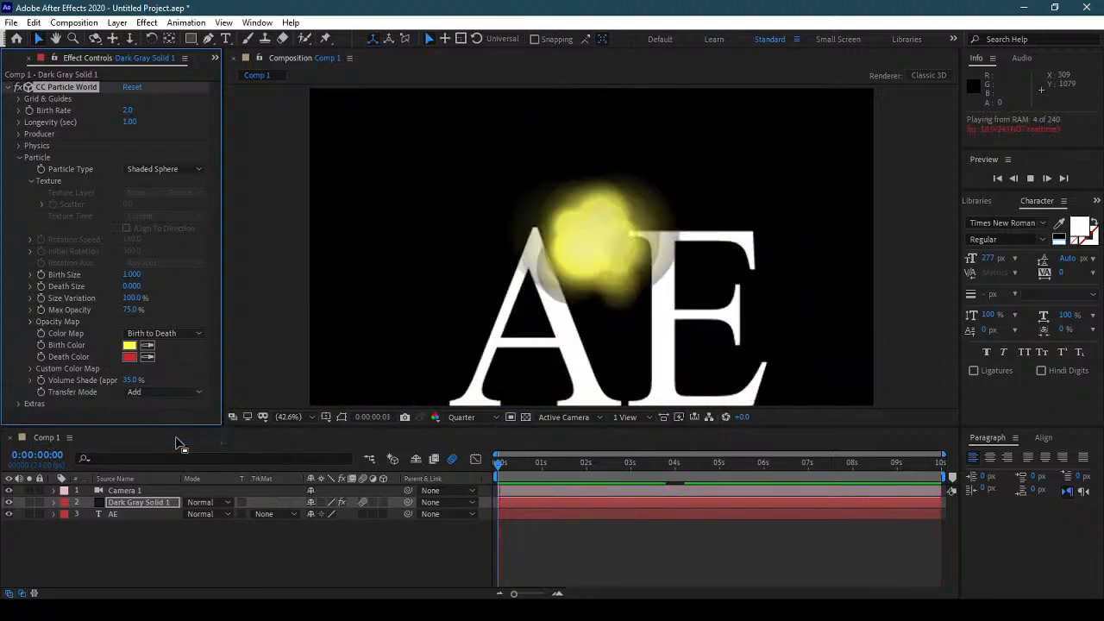
# Step: Try the Black Matte transfer mode, return it to Composite and hide the AE text layer
pyautogui.click(171, 393)
pyautogui.click(182, 450)
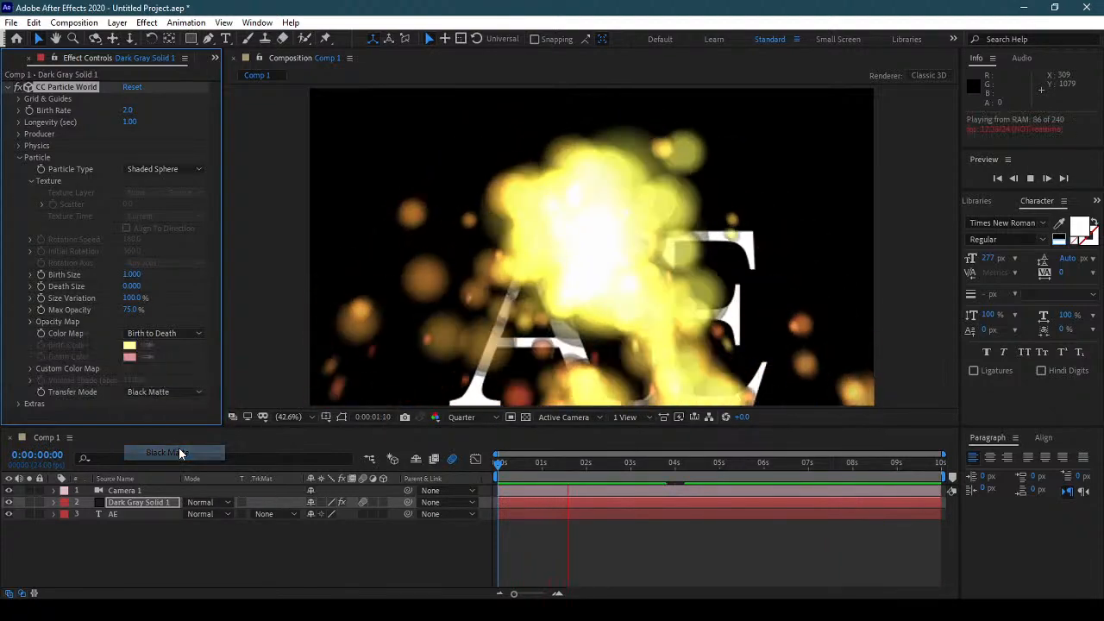
pyautogui.click(171, 394)
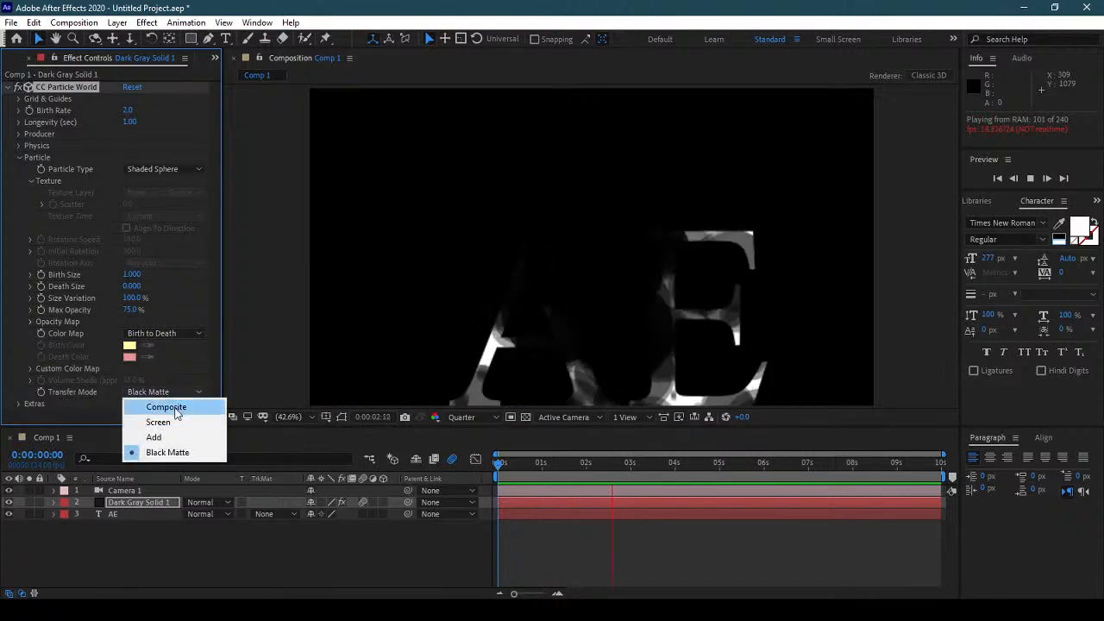
pyautogui.click(177, 407)
pyautogui.click(10, 514)
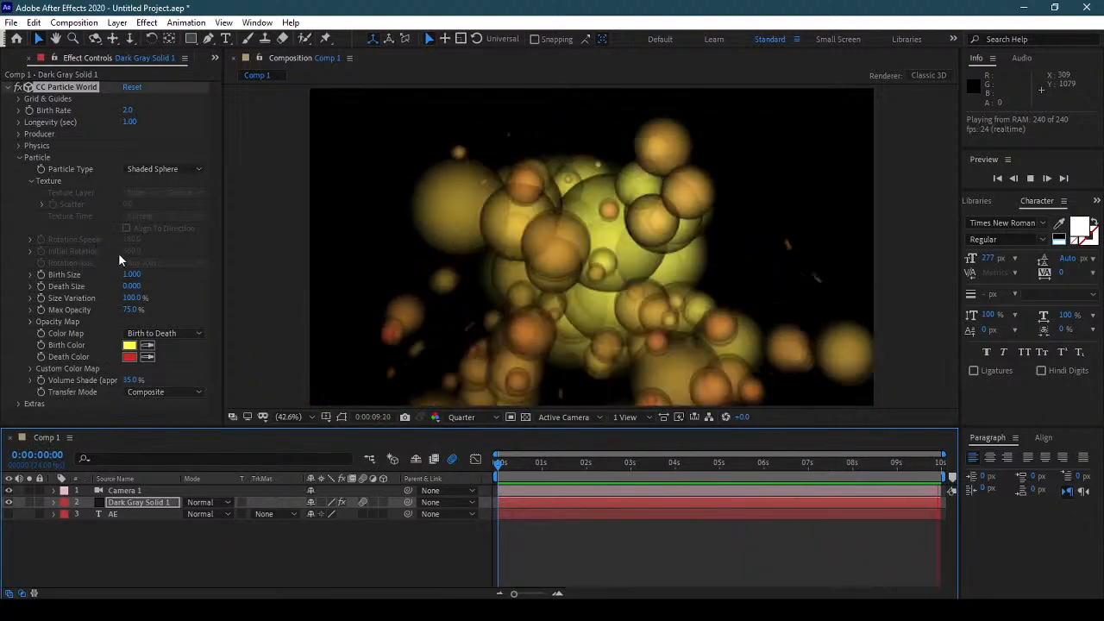
# Step: Change the particle type to Cube while the preview plays
pyautogui.click(153, 169)
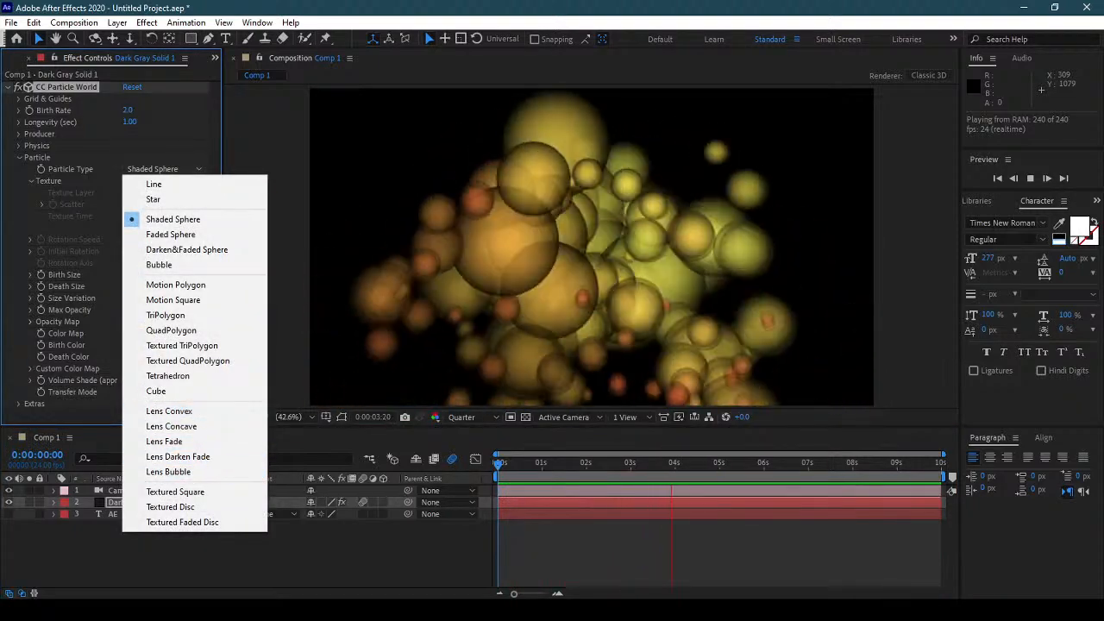
pyautogui.press('Escape')
pyautogui.click(178, 169)
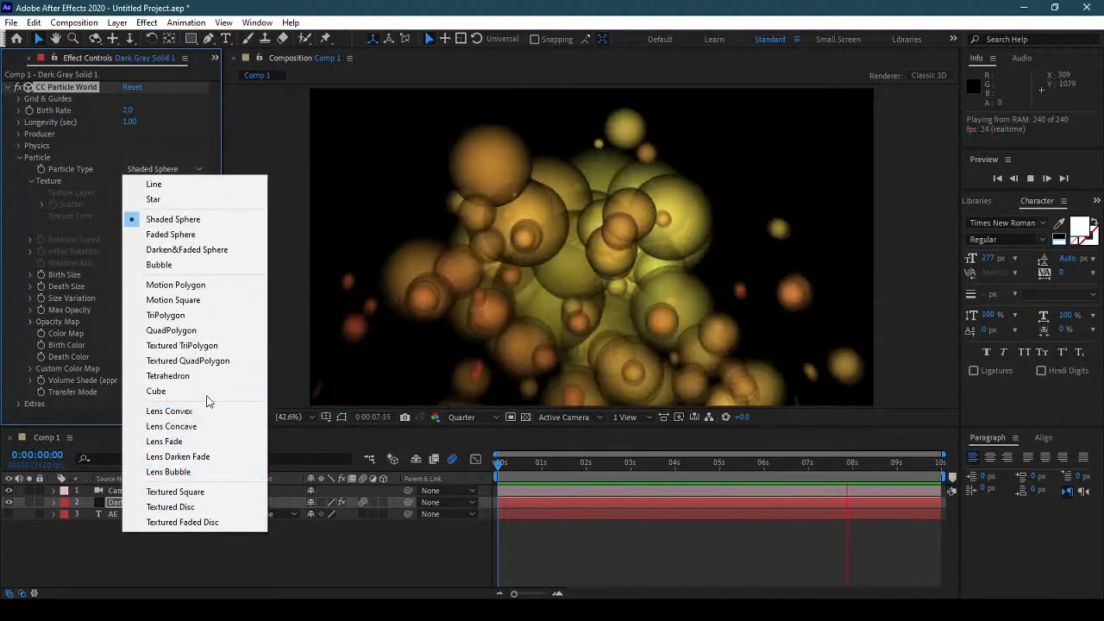
pyautogui.click(210, 390)
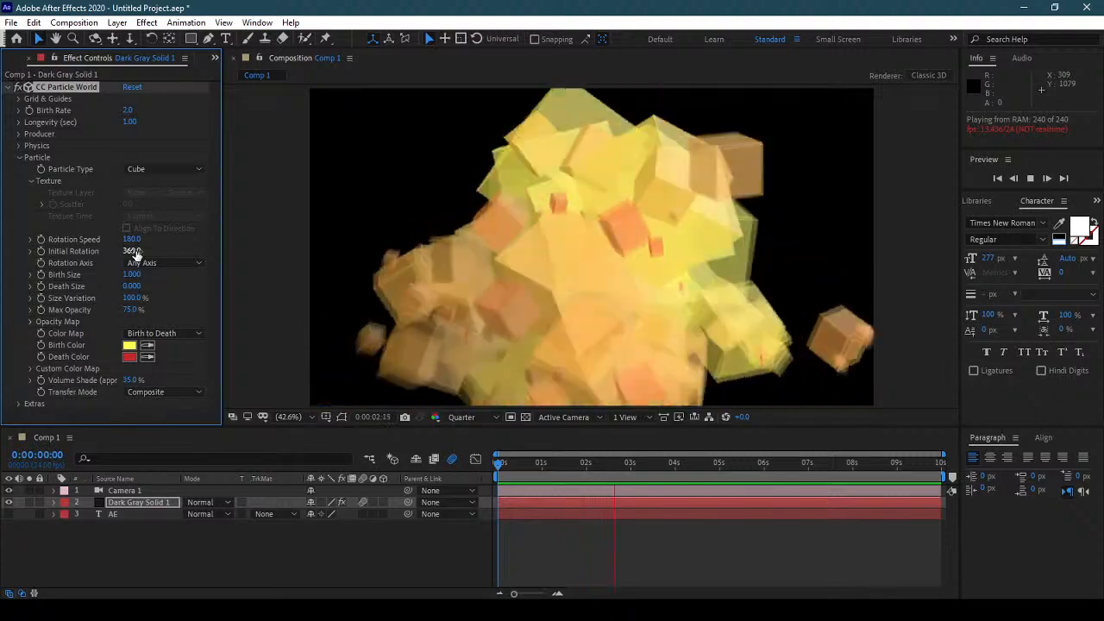
# Step: Set the cubes' Initial Rotation to 90 and their Rotation Axis to X Axis
pyautogui.click(132, 251)
pyautogui.write('90')
pyautogui.press('Return')
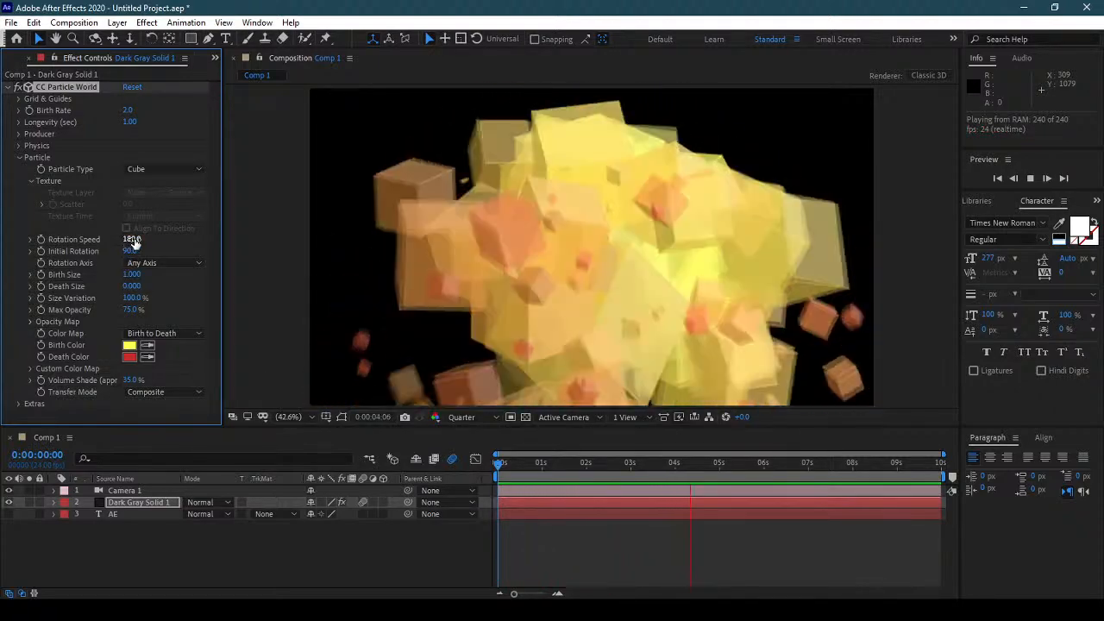
pyautogui.click(145, 263)
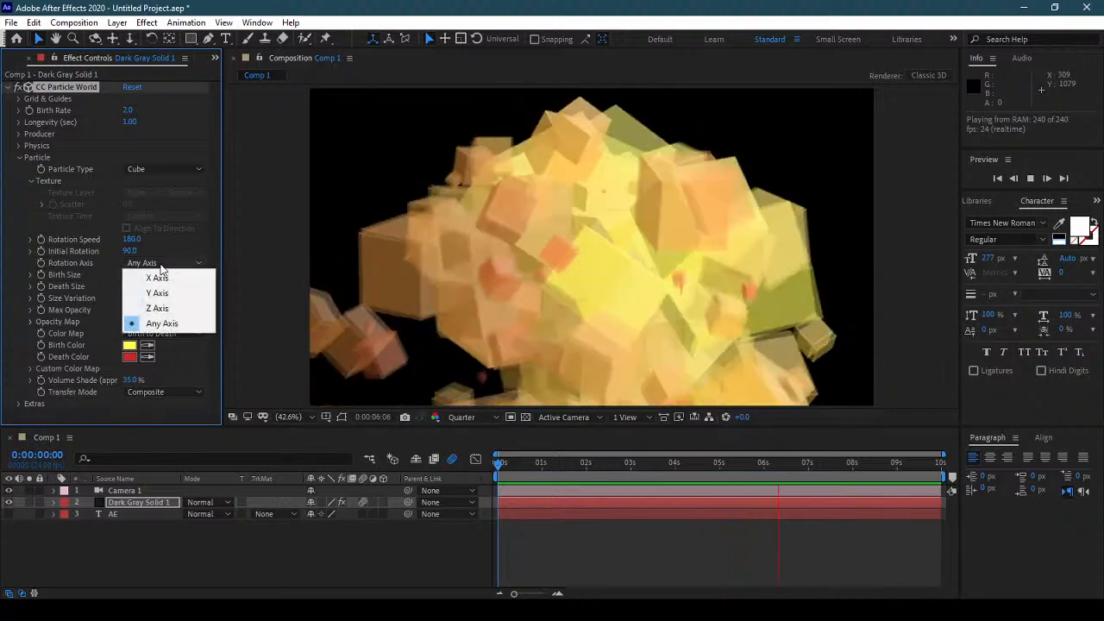
pyautogui.click(183, 278)
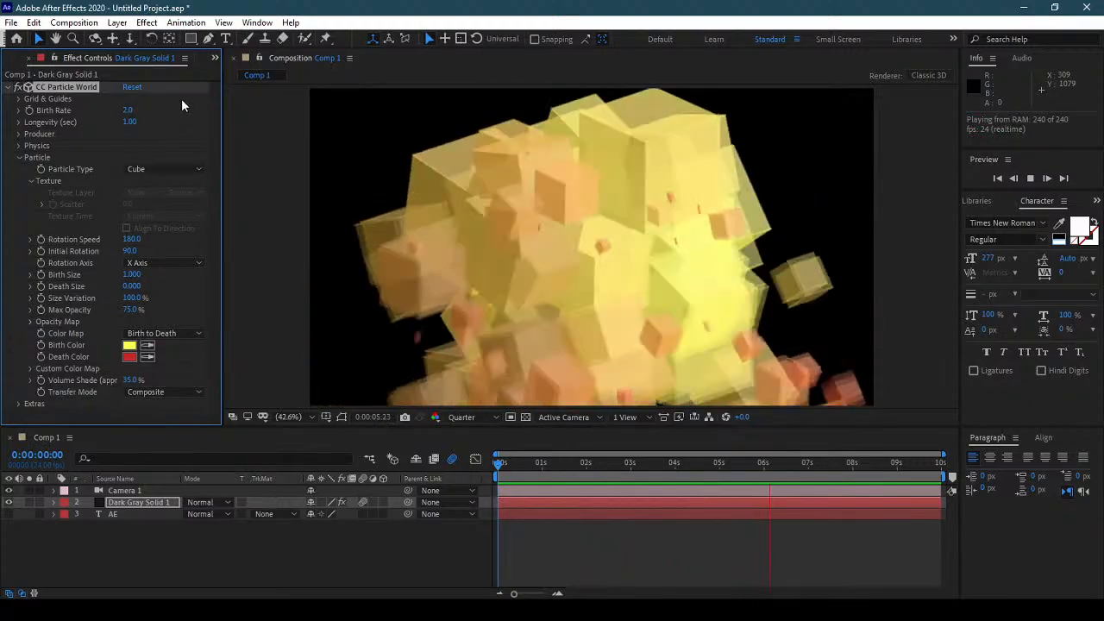
# Step: Reset CC Particle World to its defaults, stop the preview and delete the Camera 1 layer
pyautogui.click(132, 87)
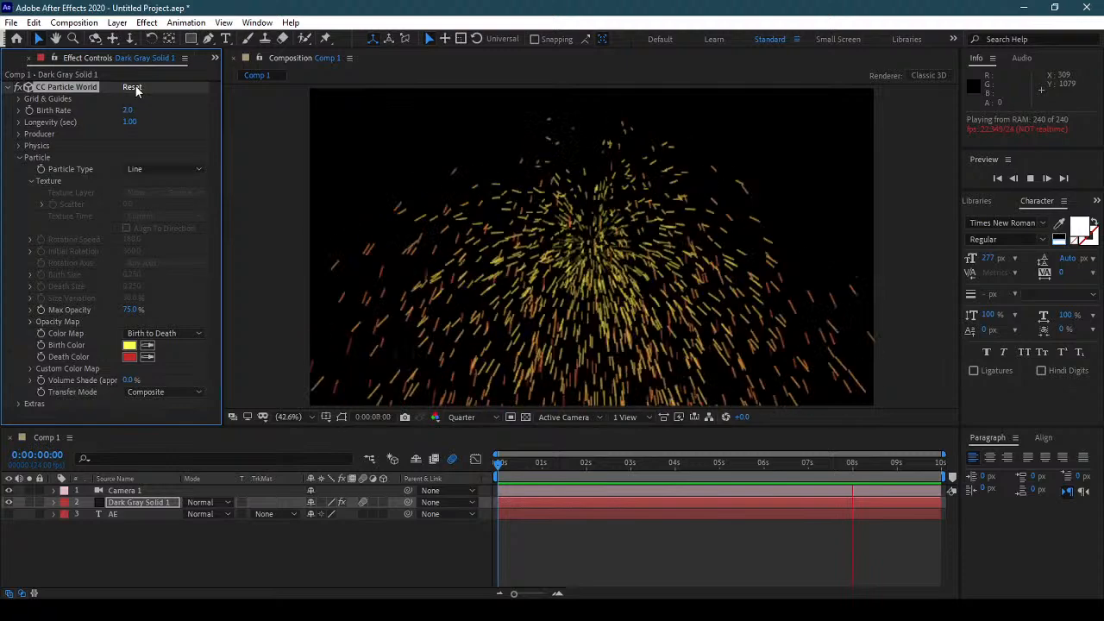
pyautogui.click(547, 491)
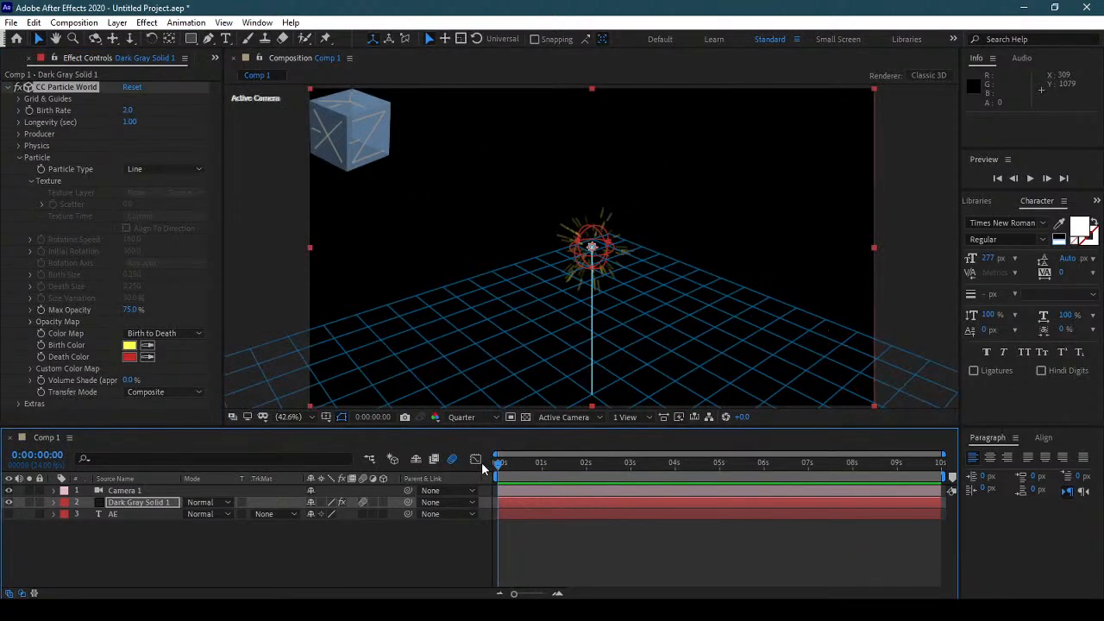
pyautogui.click(147, 491)
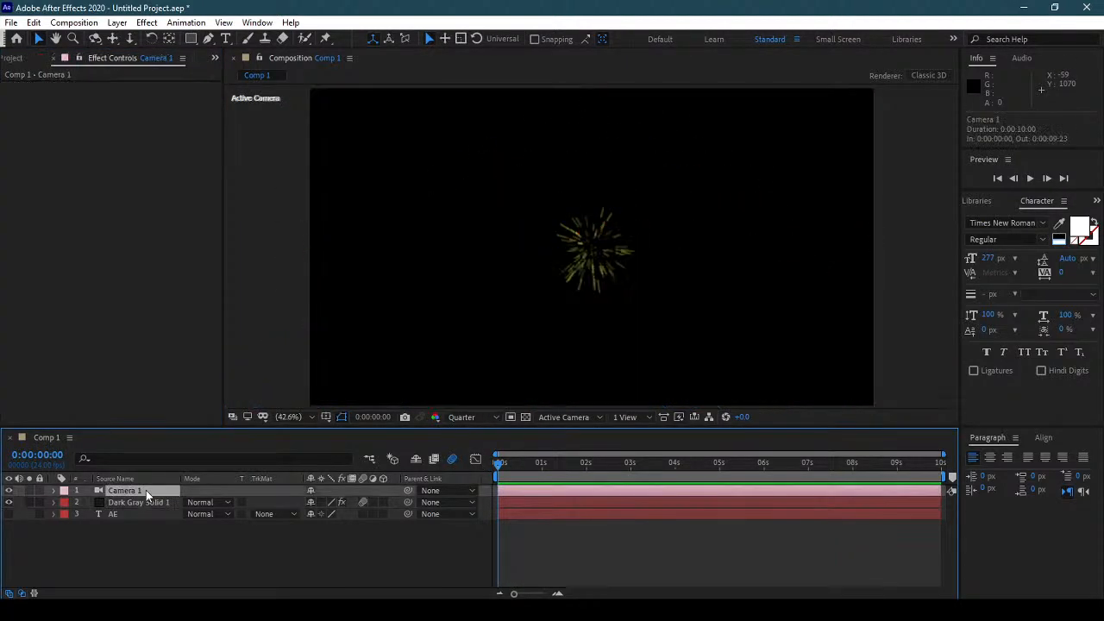
pyautogui.press('Delete')
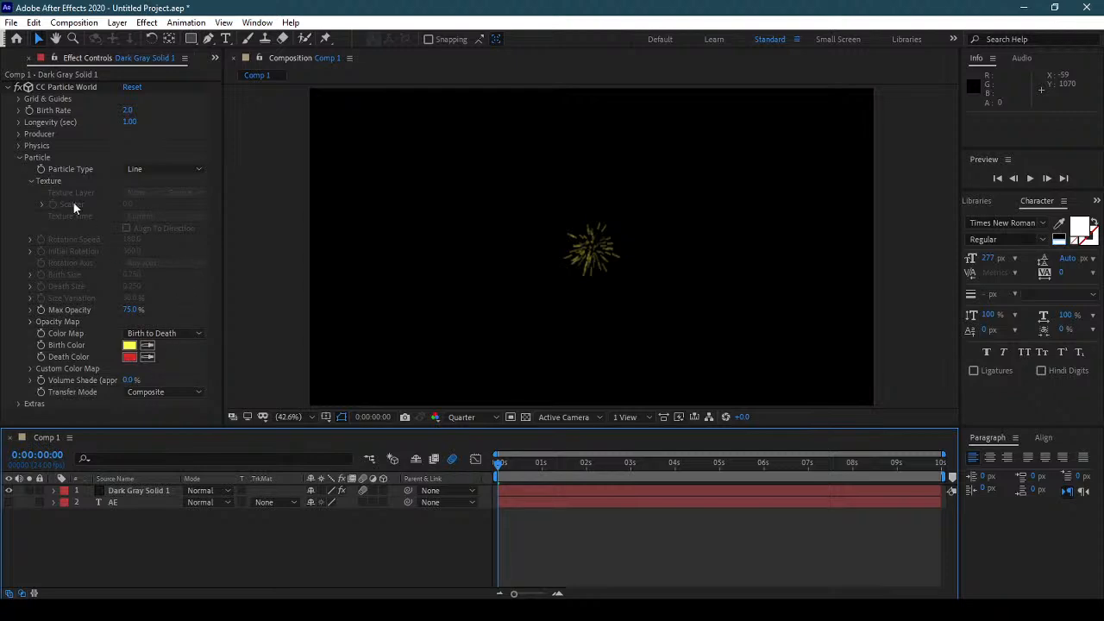
# Step: Collapse the Particle group, move the playhead to 0:00:02:08 and expand the Producer group
pyautogui.click(20, 158)
pyautogui.moveTo(527, 466); pyautogui.dragTo(601, 463)
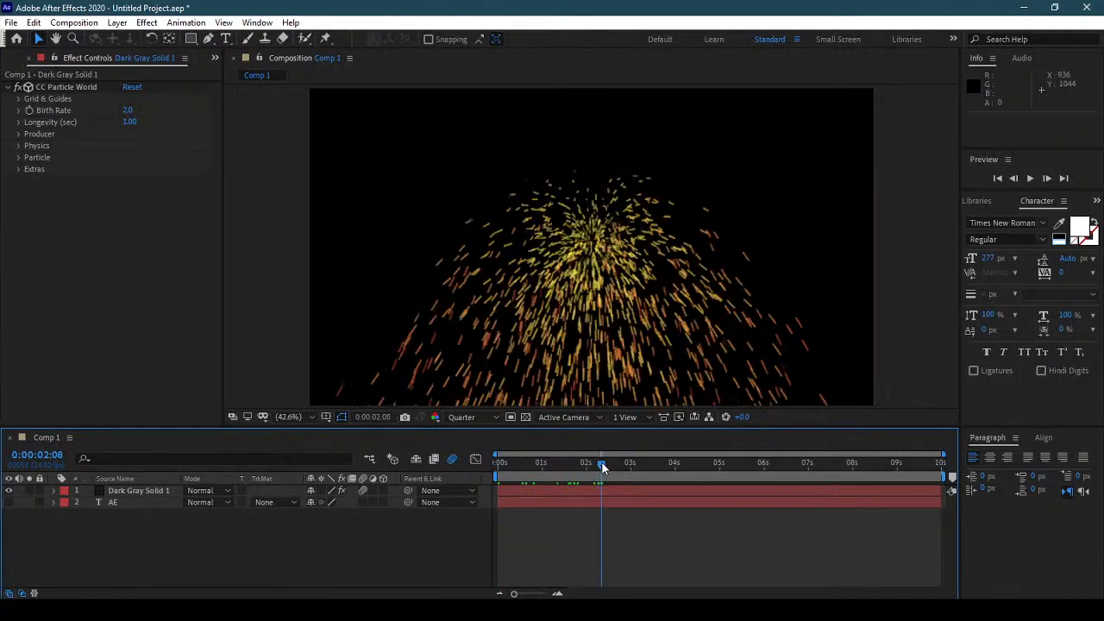
pyautogui.click(19, 112)
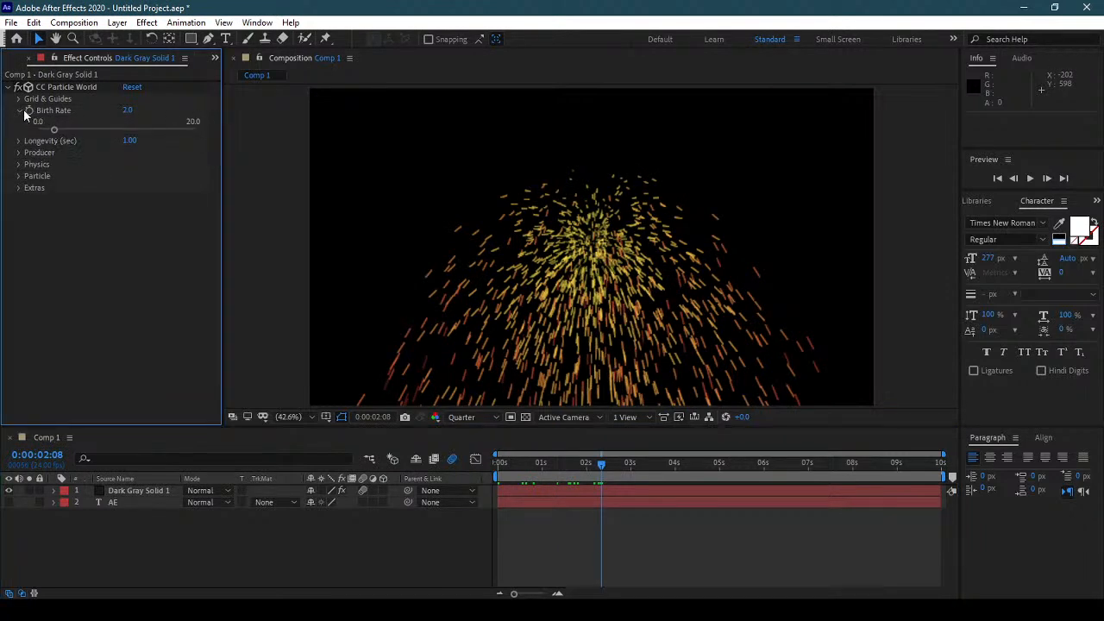
pyautogui.click(20, 112)
pyautogui.click(19, 134)
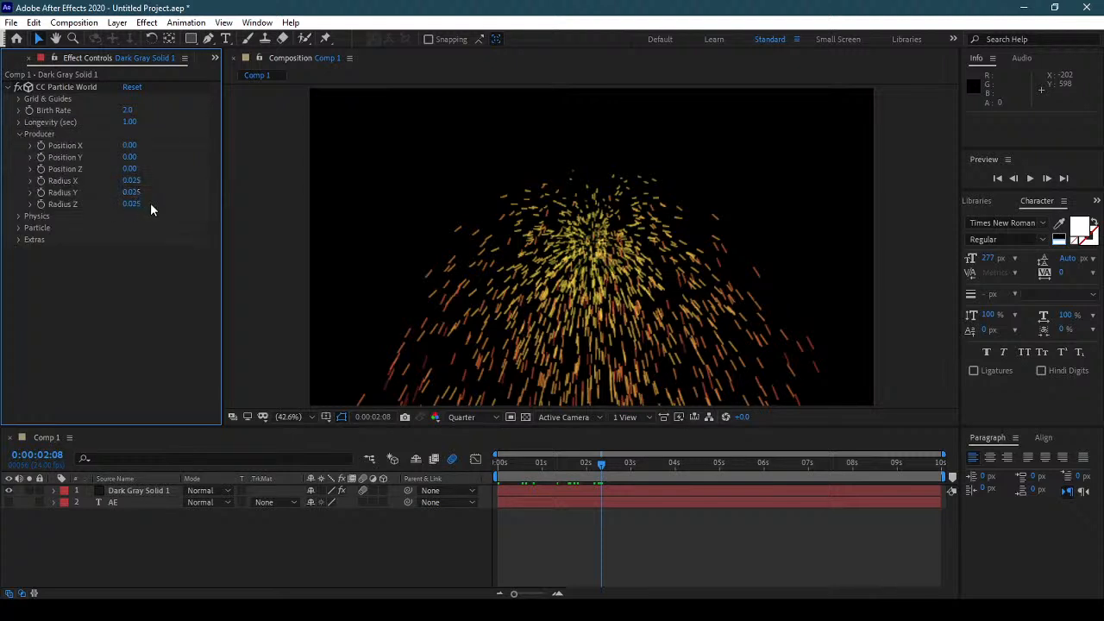
# Step: Try a change to the producer's position, undo it and set its Position Y to -0.42
pyautogui.moveTo(128, 145); pyautogui.dragTo(115, 156)
pyautogui.hotkey('ctrl', 'z')
pyautogui.click(597, 135)
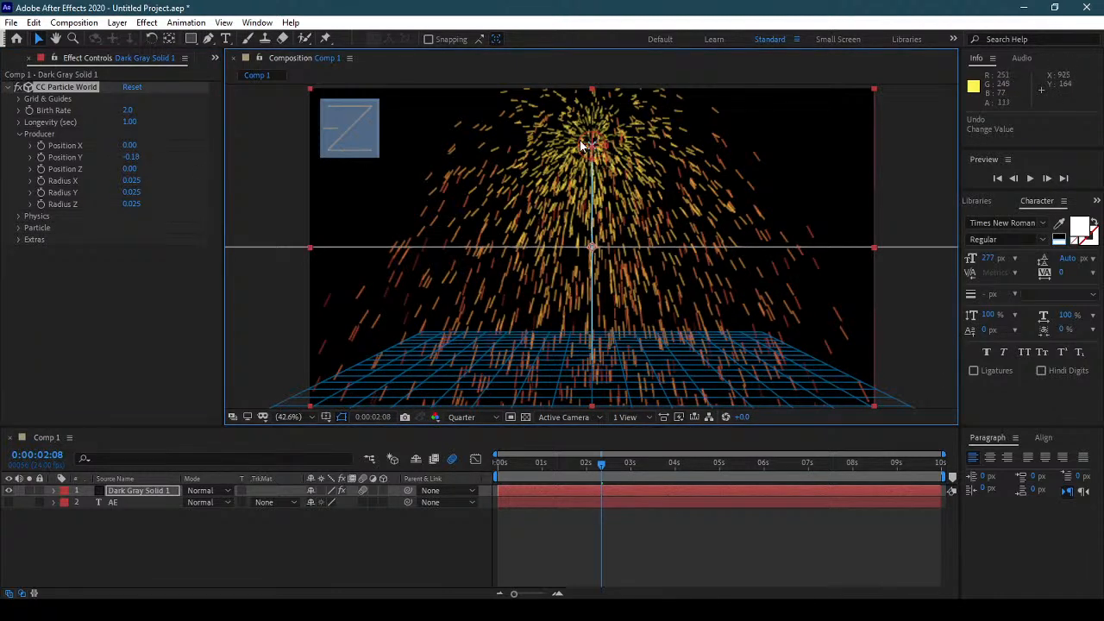
pyautogui.moveTo(133, 158); pyautogui.dragTo(232, 180)
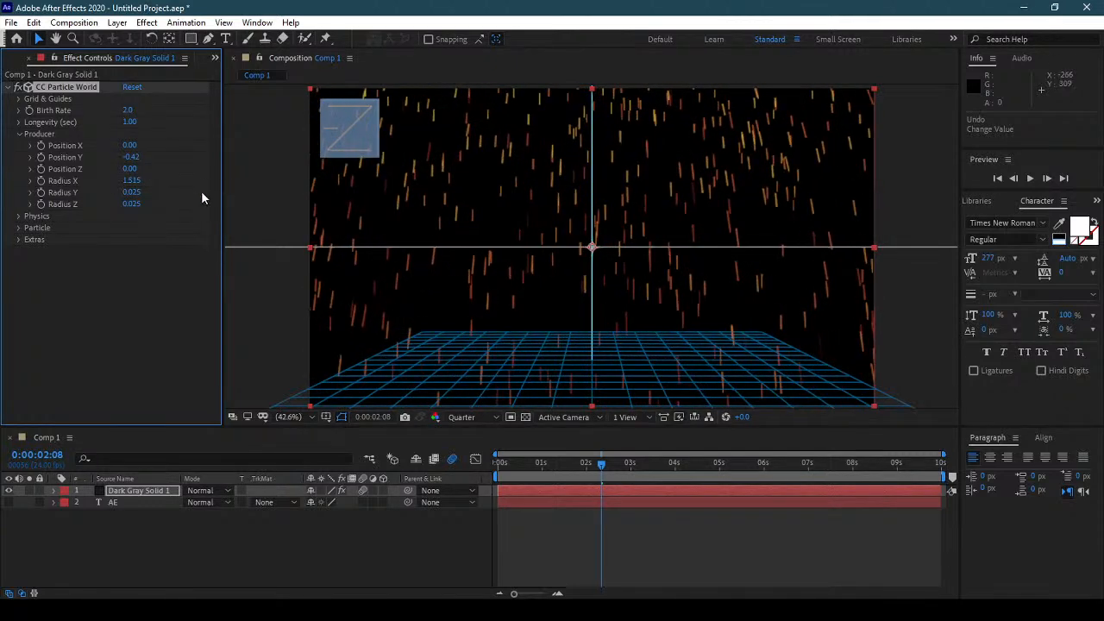
# Step: Set the producer's Radius X and Radius Y to 2
pyautogui.click(131, 180)
pyautogui.write('2')
pyautogui.press('Return')
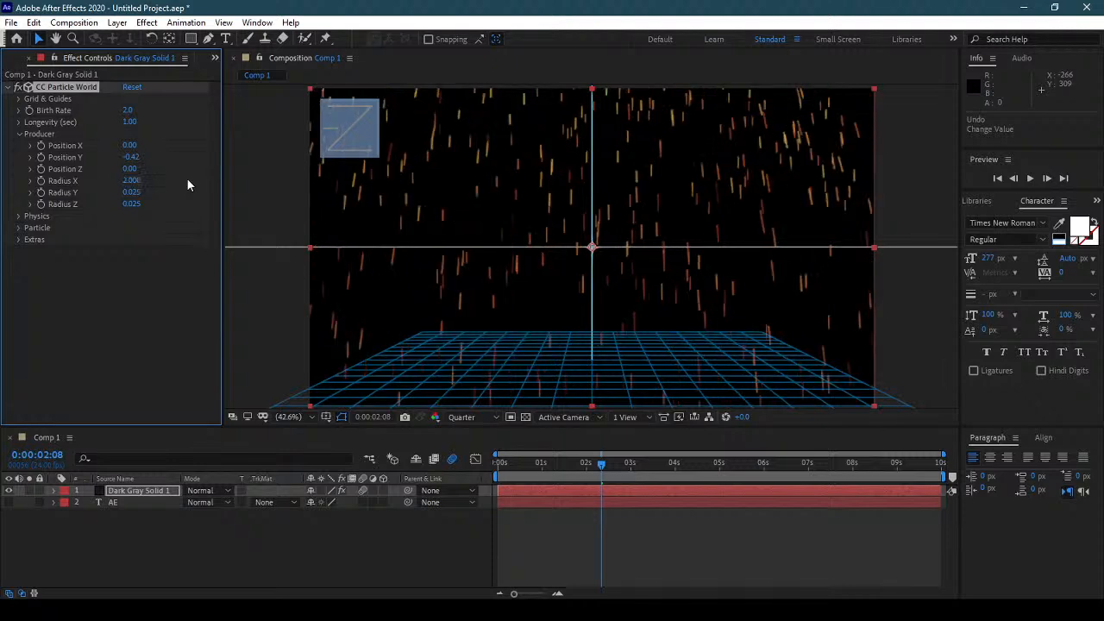
pyautogui.click(131, 191)
pyautogui.write('2')
pyautogui.press('Return')
# Step: Set the producer's Radius Y to 0.2 and its Radius Z to 2
pyautogui.click(131, 203)
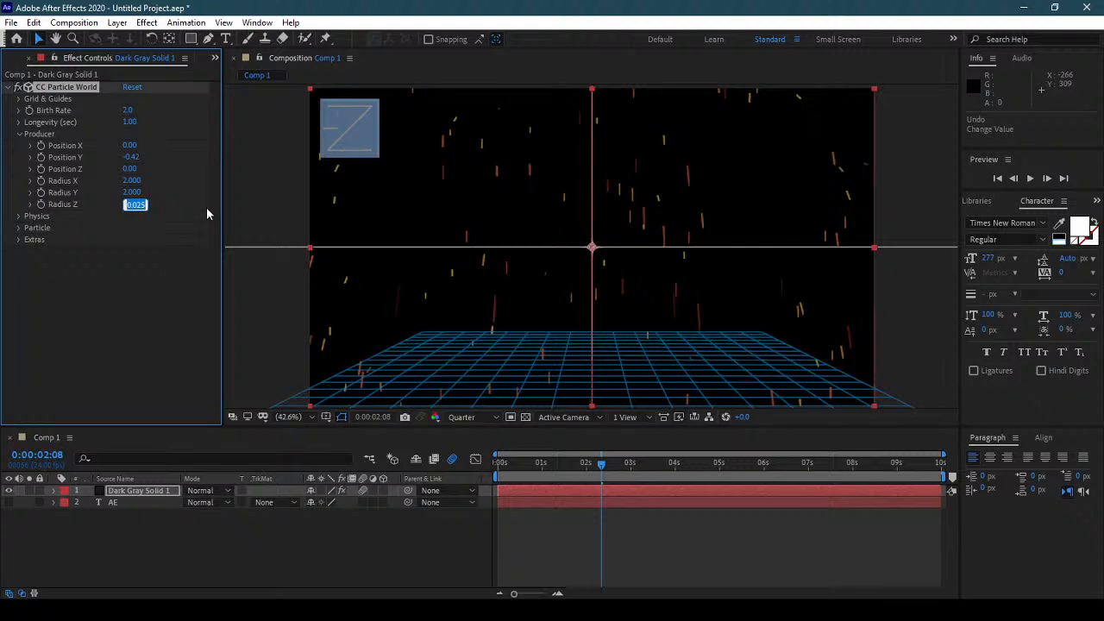
pyautogui.click(131, 191)
pyautogui.write('2')
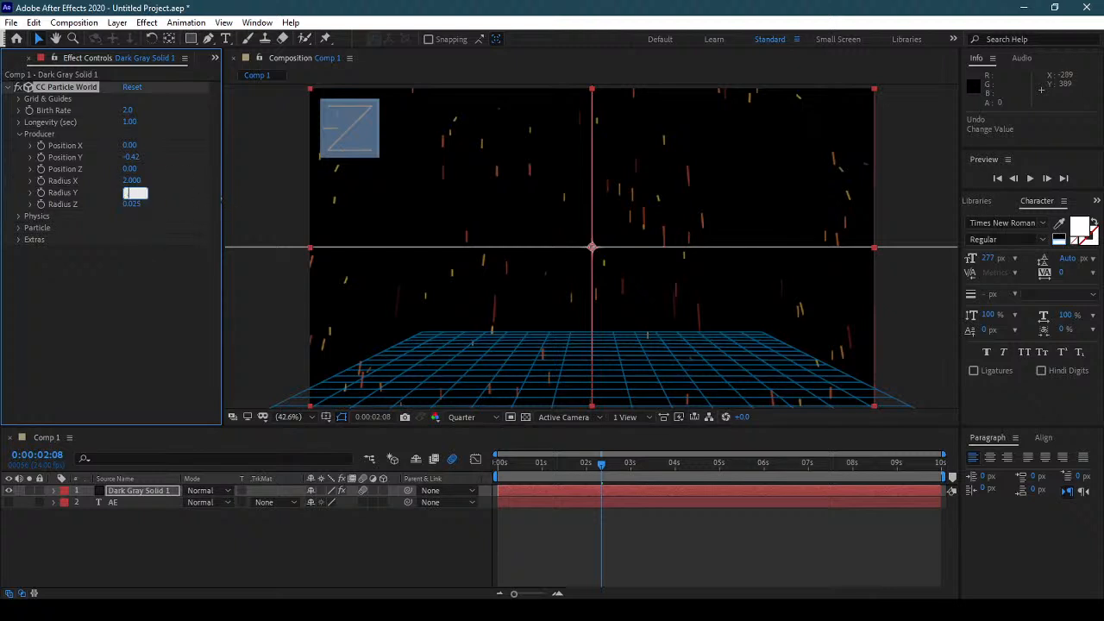
pyautogui.press('Return')
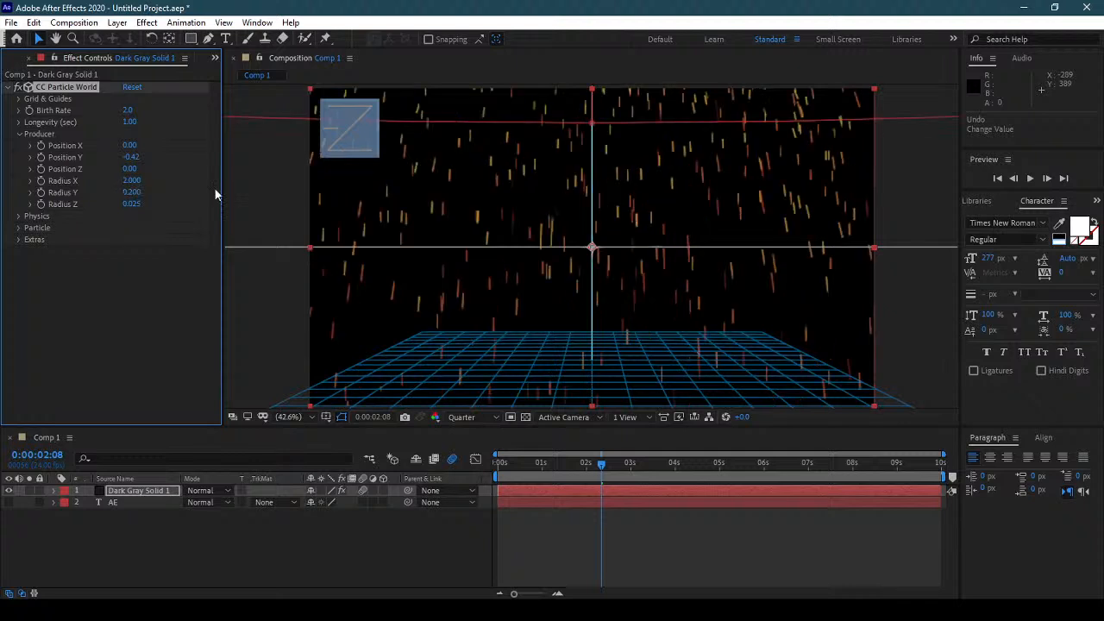
pyautogui.click(132, 204)
pyautogui.write('2')
pyautogui.press('Return')
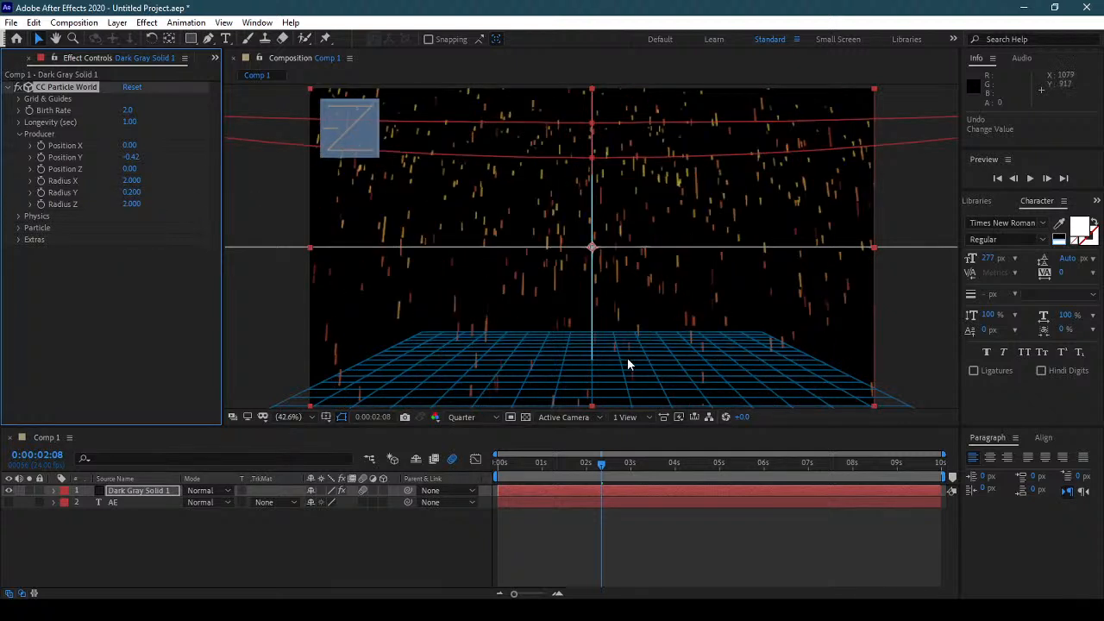
# Step: Preview the falling particles from the first frame and return the playhead to the start
pyautogui.moveTo(519, 470); pyautogui.dragTo(477, 463)
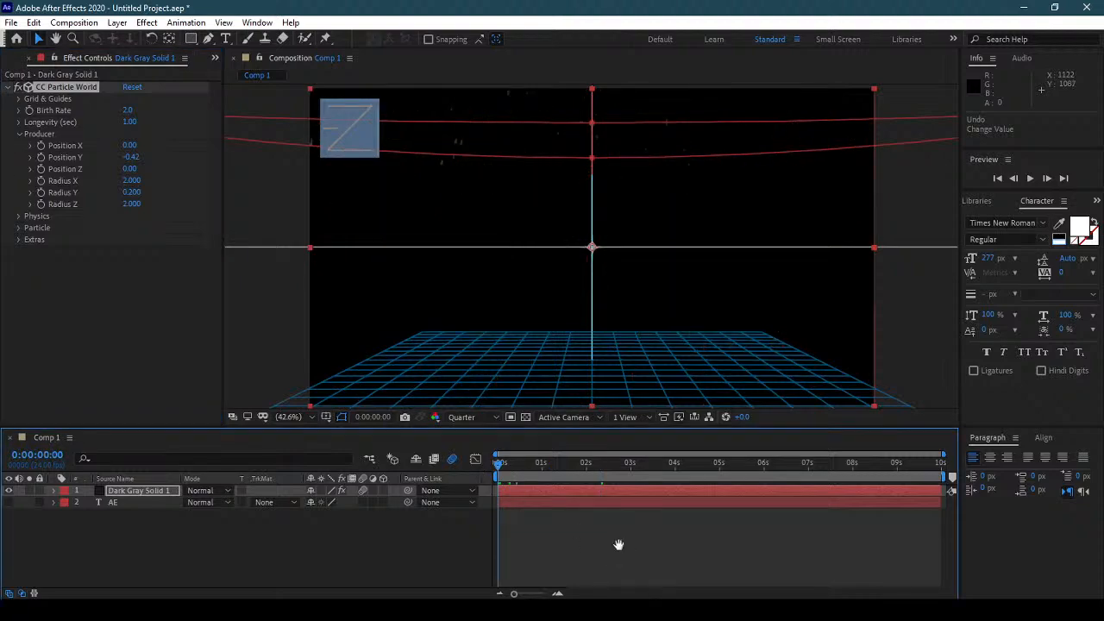
pyautogui.press('space')
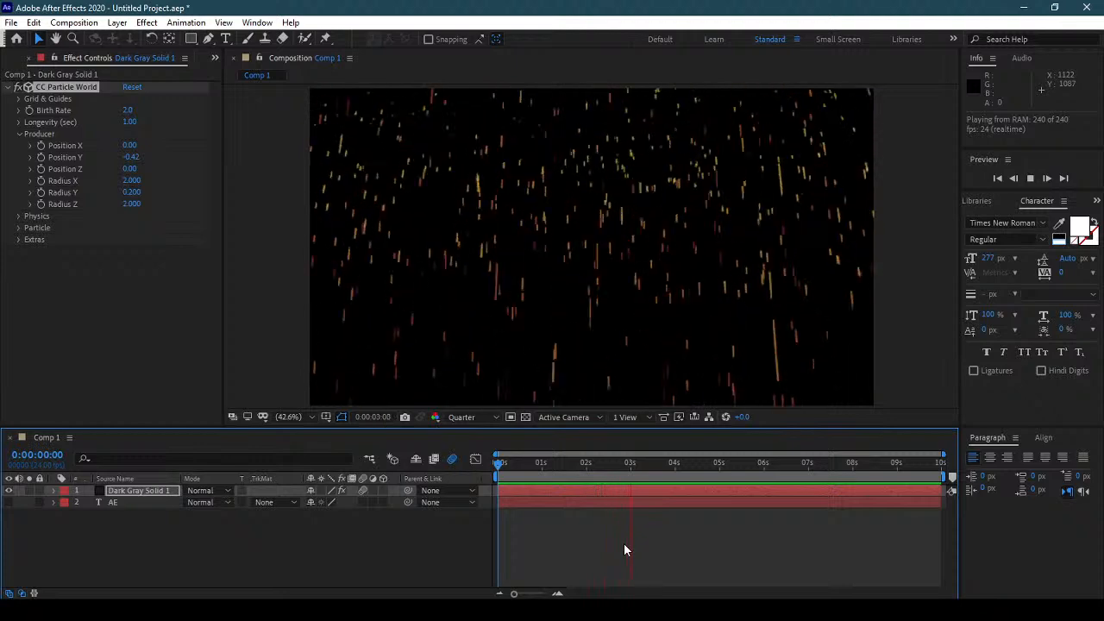
pyautogui.click(520, 459)
pyautogui.moveTo(520, 460); pyautogui.dragTo(487, 470)
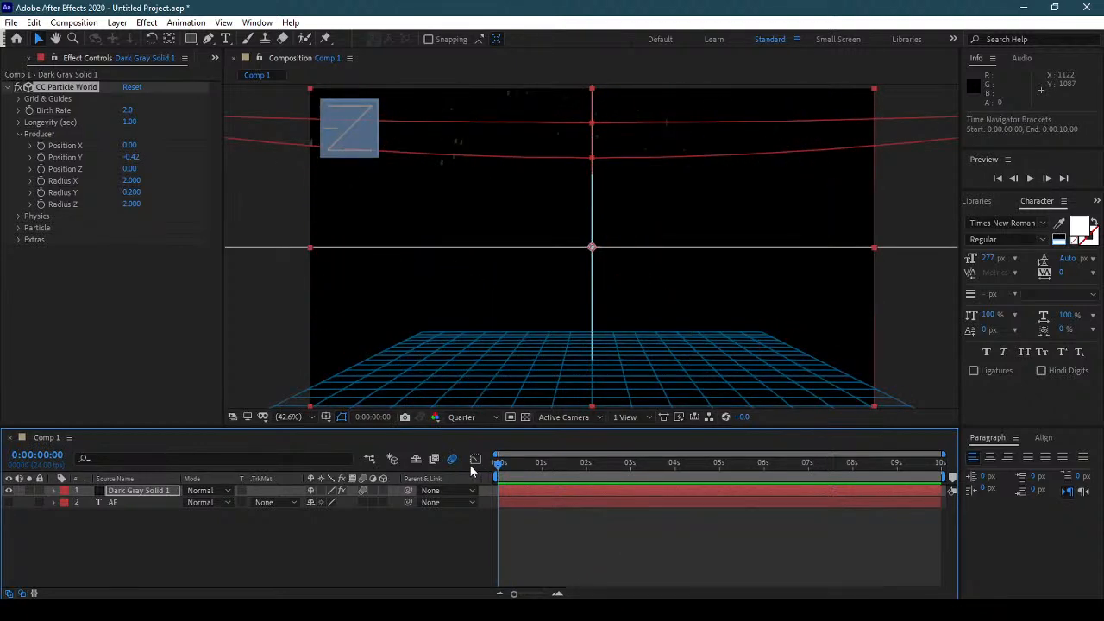
# Step: Shift Dark Gray Solid 1 earlier to start at -0:00:01:13 and extend its end to 0:00:10:11
pyautogui.moveTo(500, 463)
pyautogui.mouseDown()
pyautogui.moveTo(557, 464)
pyautogui.moveTo(497, 464)
pyautogui.mouseUp()
pyautogui.moveTo(728, 489); pyautogui.dragTo(668, 492)
pyautogui.moveTo(873, 491); pyautogui.dragTo(946, 491)
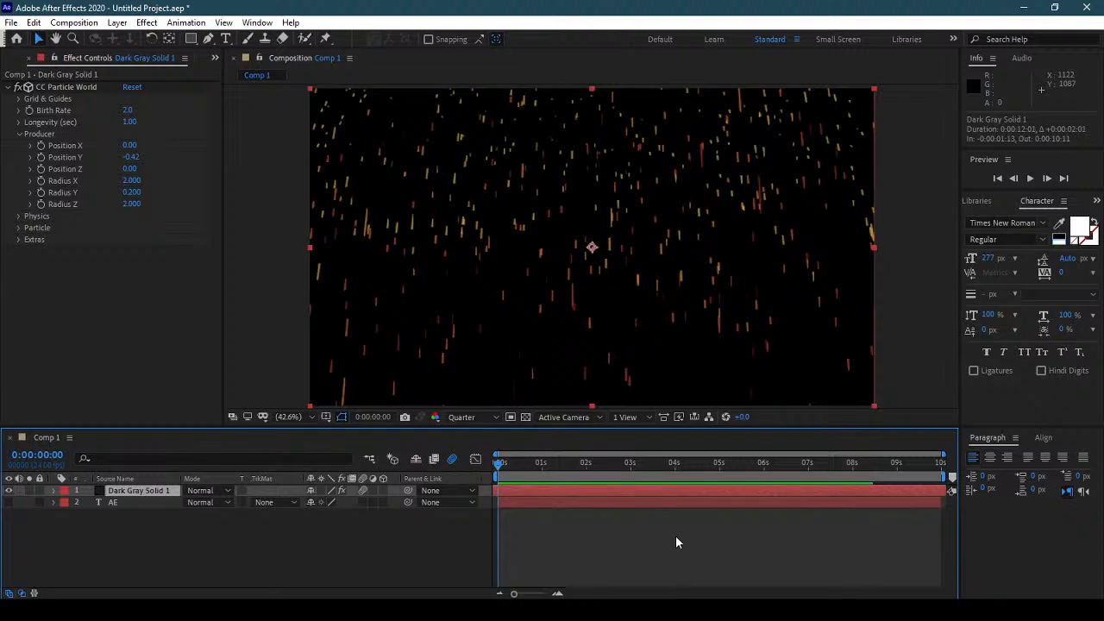
# Step: Set the Longevity of the CC Particle World particles to 4 seconds
pyautogui.press('space')
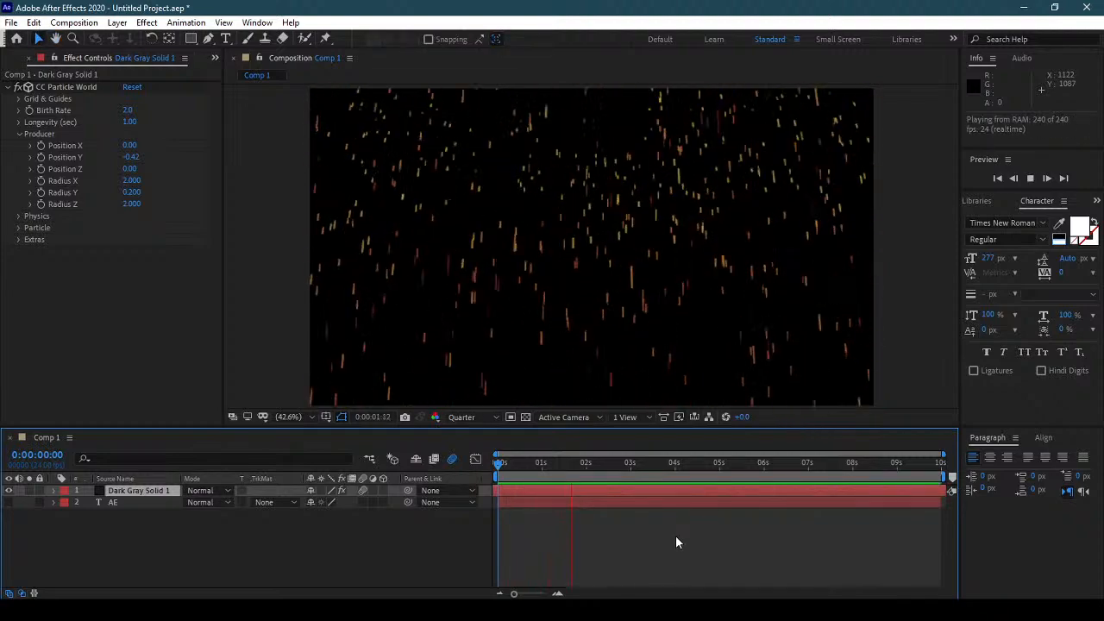
pyautogui.moveTo(582, 467); pyautogui.dragTo(624, 466)
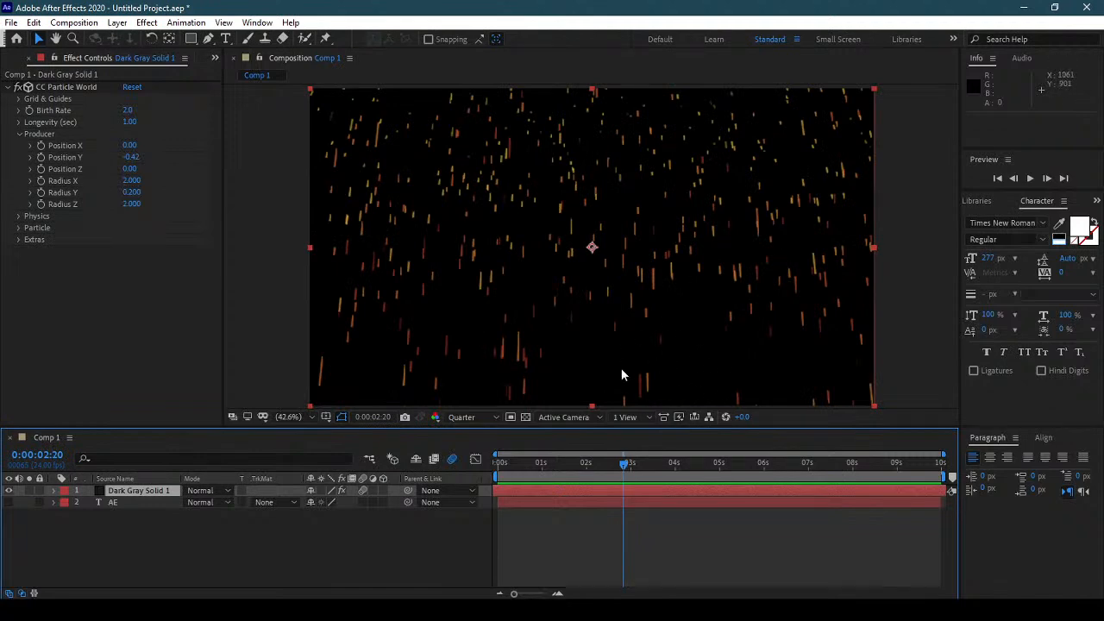
pyautogui.click(18, 134)
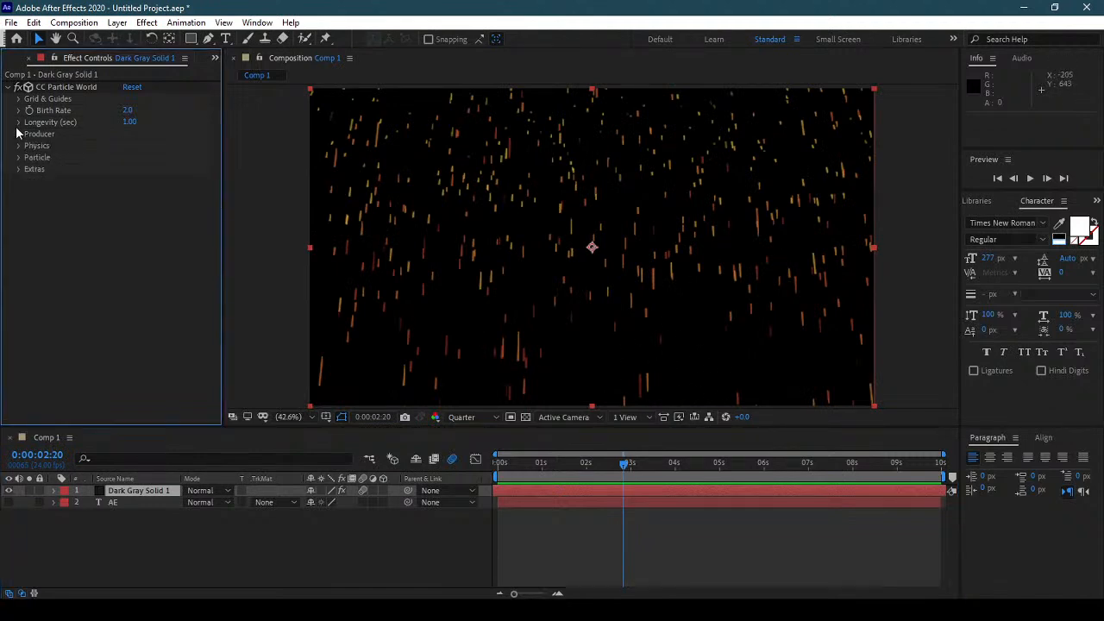
pyautogui.click(18, 122)
pyautogui.moveTo(76, 143); pyautogui.dragTo(137, 142)
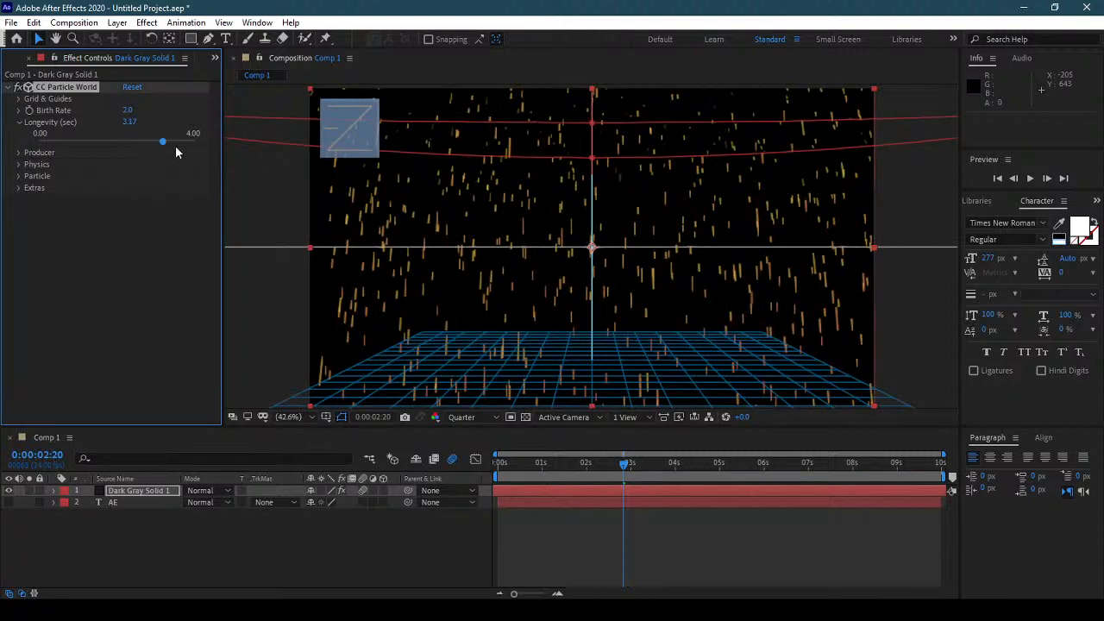
pyautogui.click(77, 143)
pyautogui.click(192, 143)
# Step: Preview the longer-lived falling particles from the first frame
pyautogui.click(497, 463)
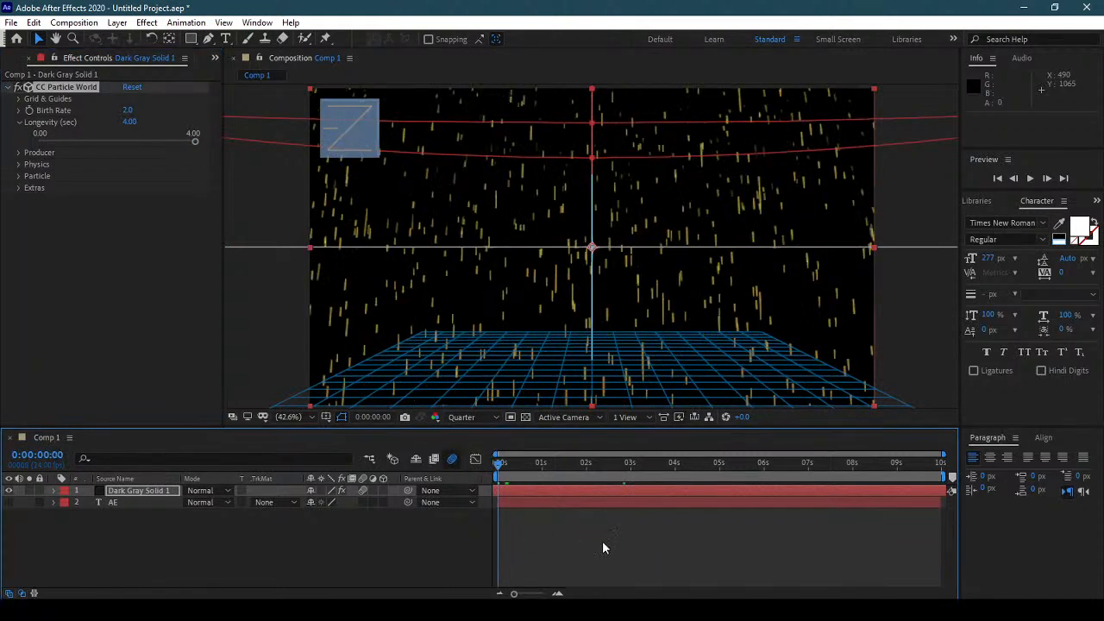
pyautogui.press('space')
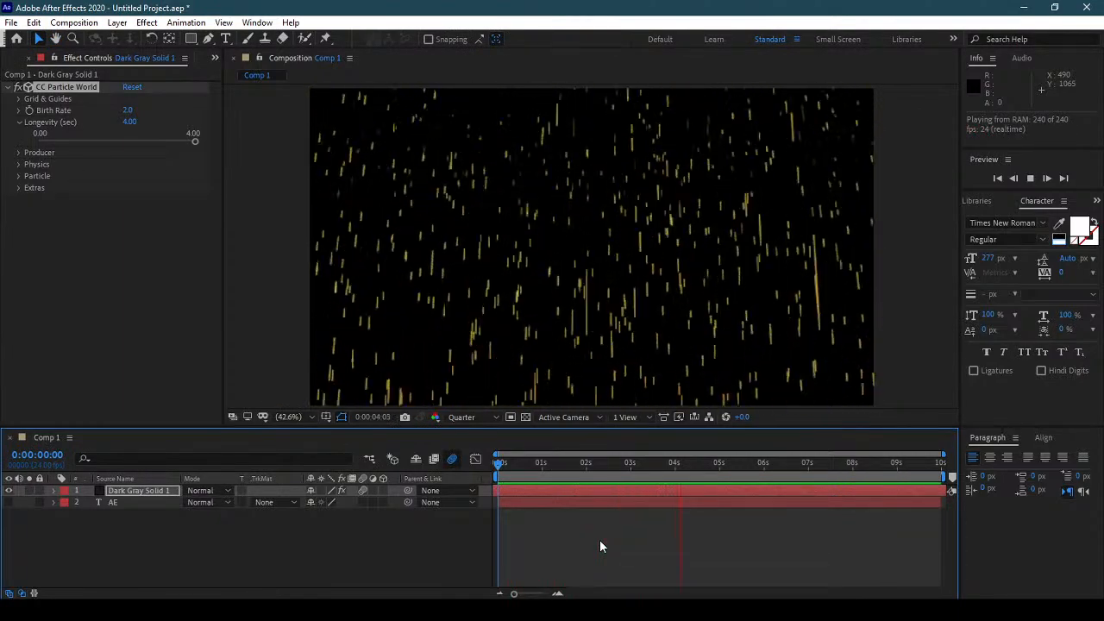
pyautogui.press('space')
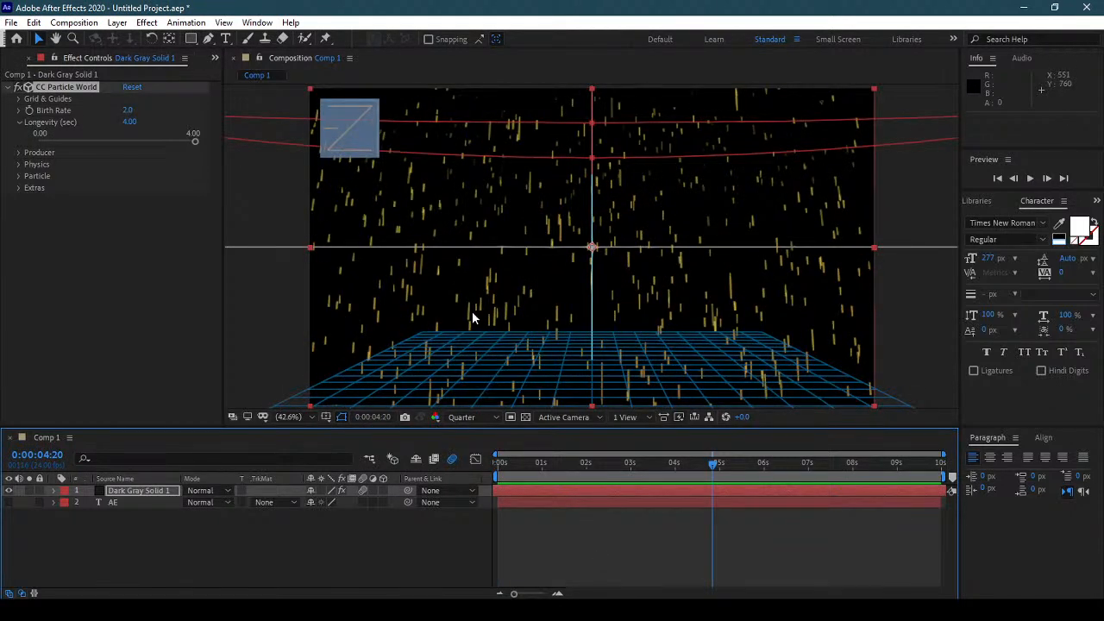
# Step: Change the particles' Birth Color to light blue 50E0FF
pyautogui.click(17, 122)
pyautogui.click(19, 158)
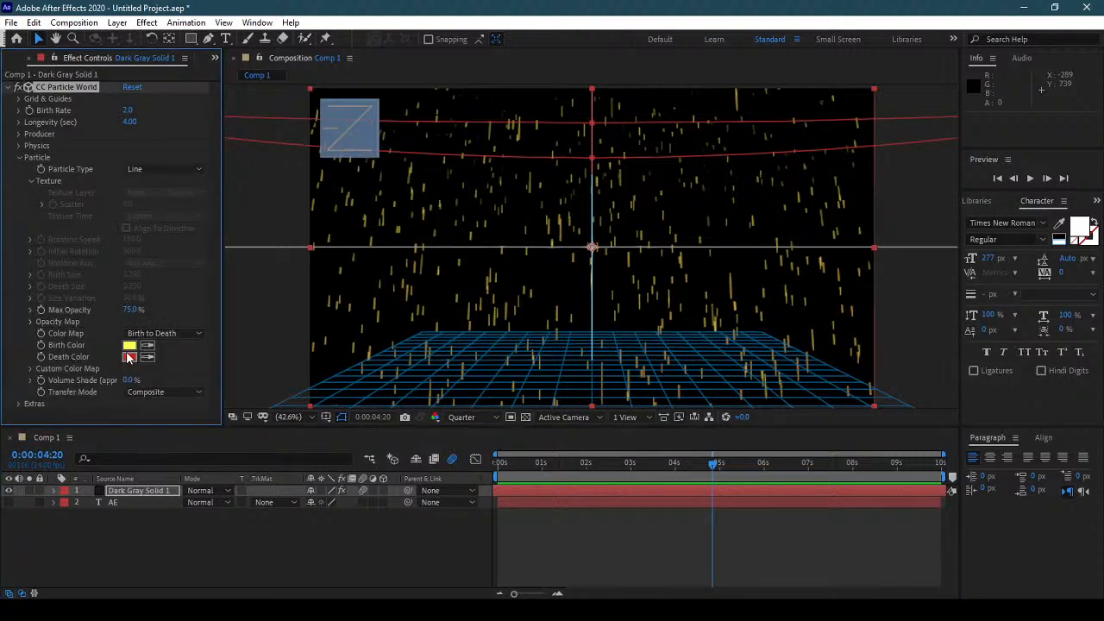
pyautogui.click(129, 346)
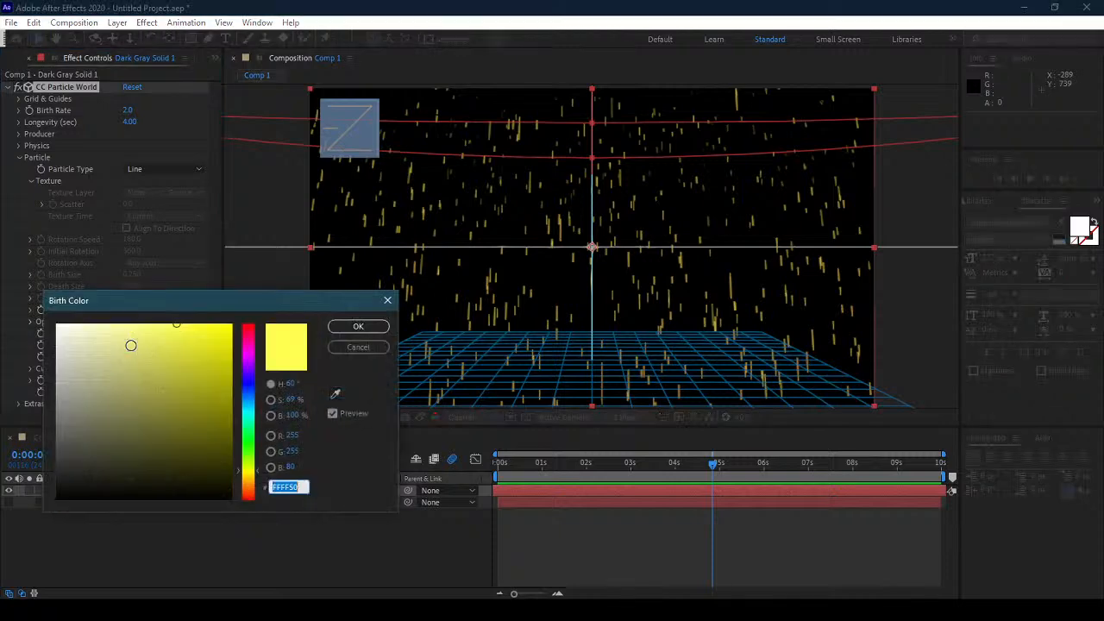
pyautogui.click(253, 407)
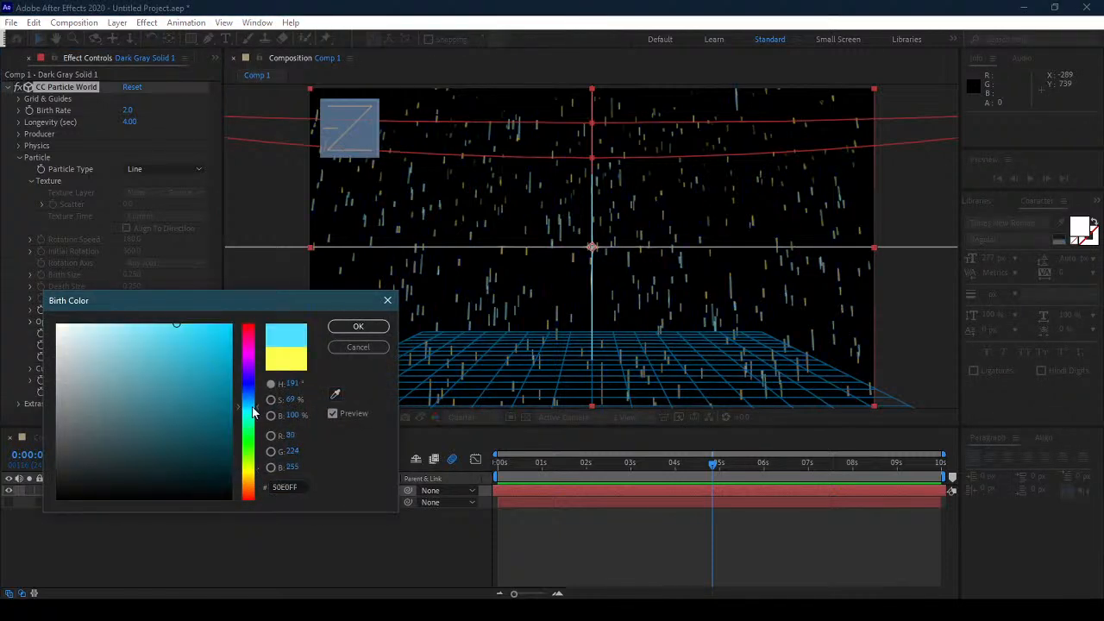
pyautogui.click(350, 330)
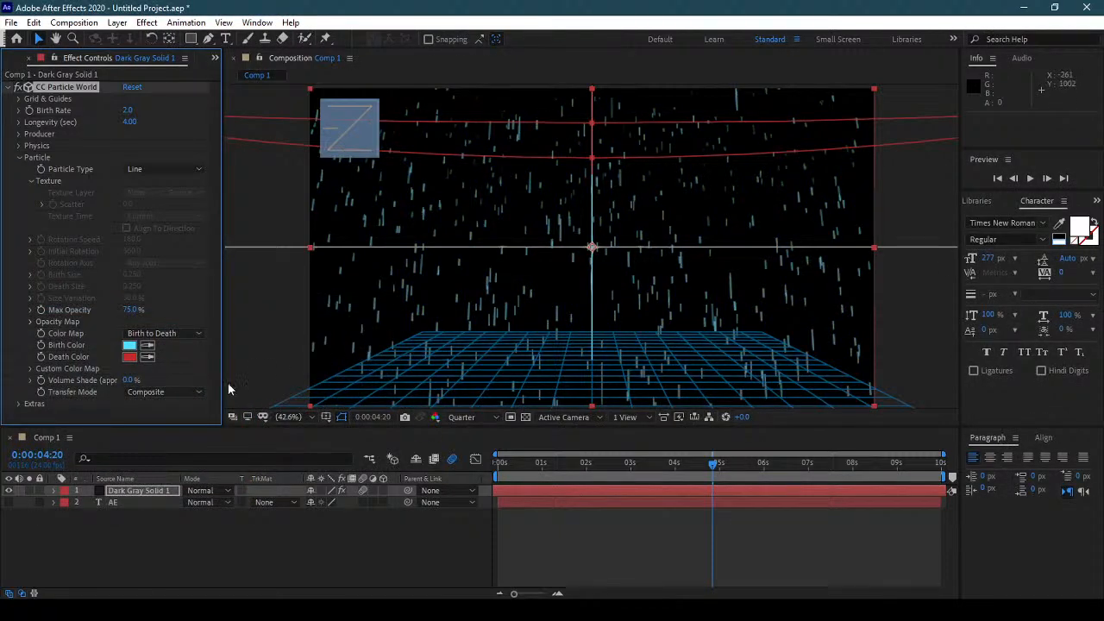
# Step: Change the particles' Death Color to a dark navy blue
pyautogui.click(128, 362)
pyautogui.click(250, 390)
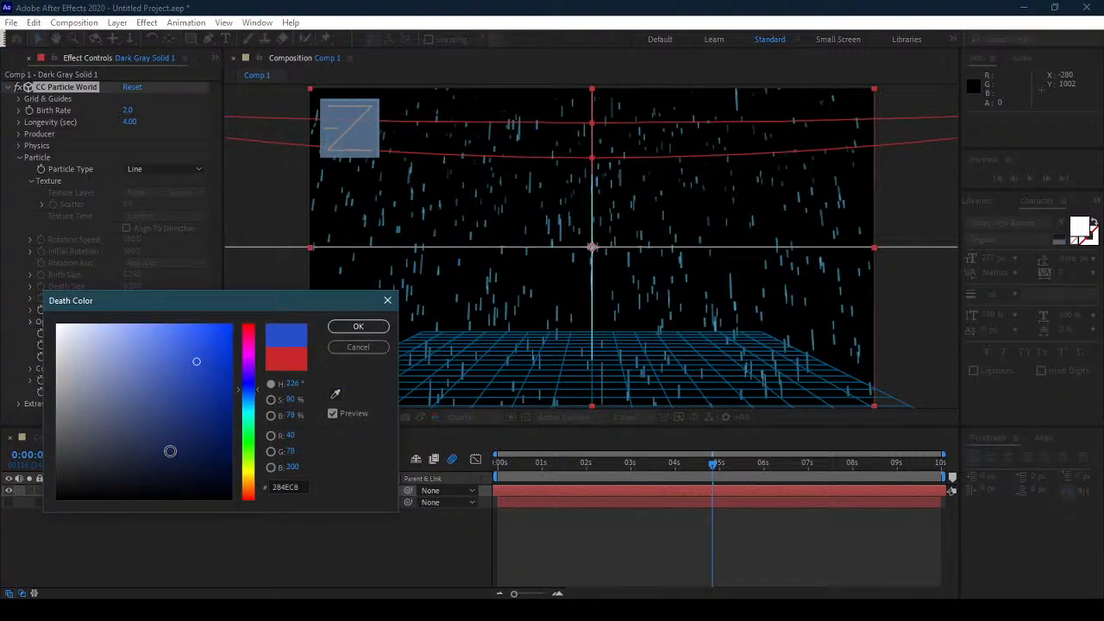
pyautogui.click(169, 451)
pyautogui.click(358, 326)
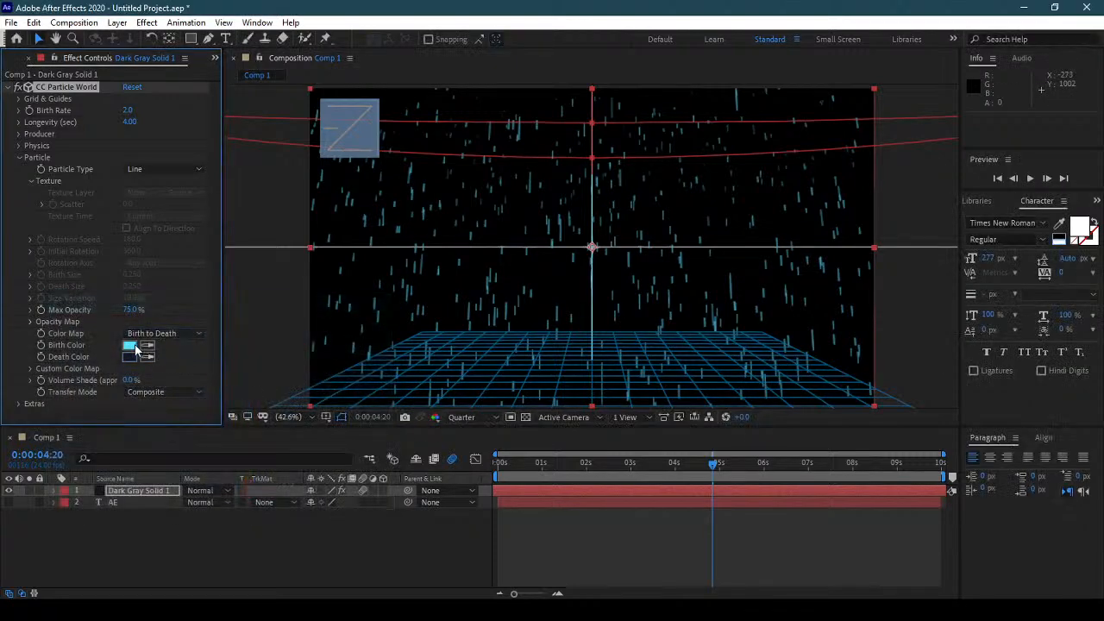
# Step: Darken the particles' Birth Color to teal 266F7F and collapse the Particle settings
pyautogui.click(129, 350)
pyautogui.click(179, 414)
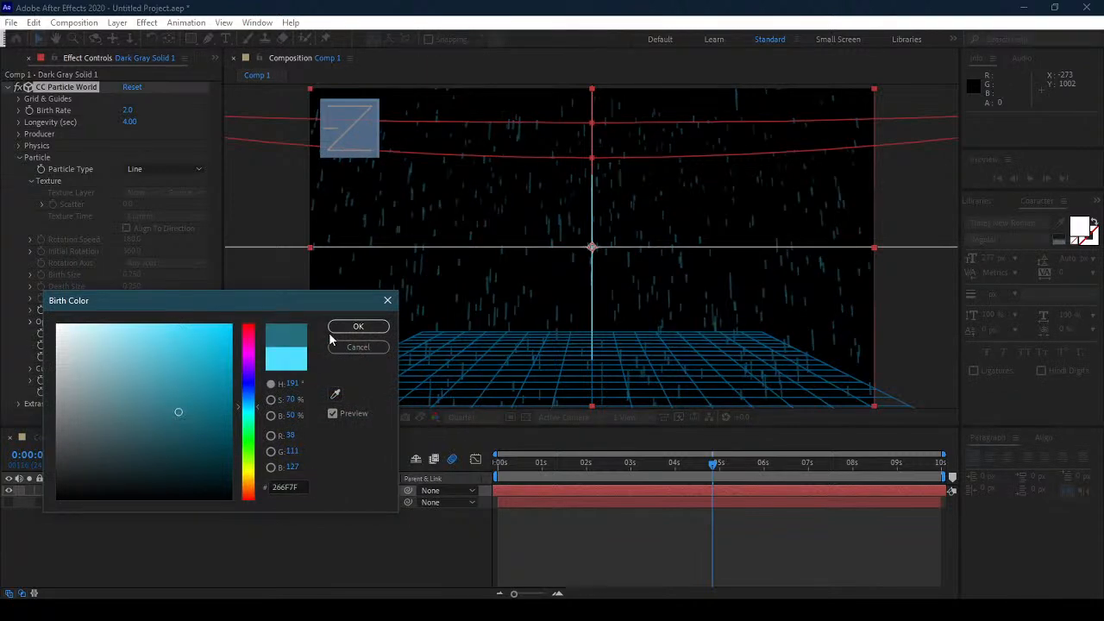
pyautogui.click(354, 328)
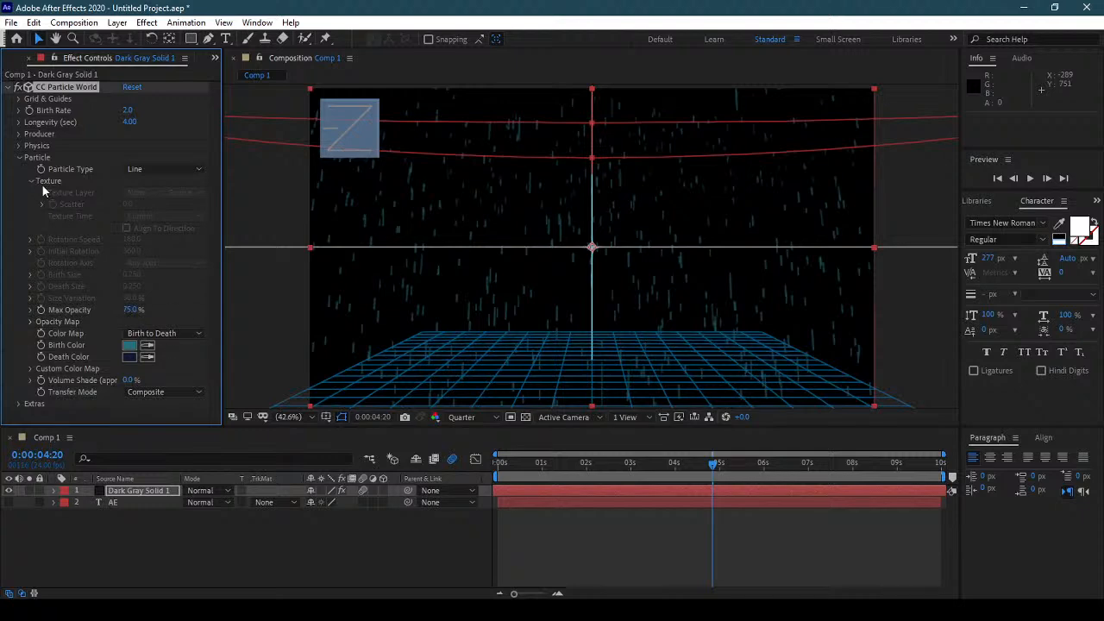
pyautogui.click(20, 158)
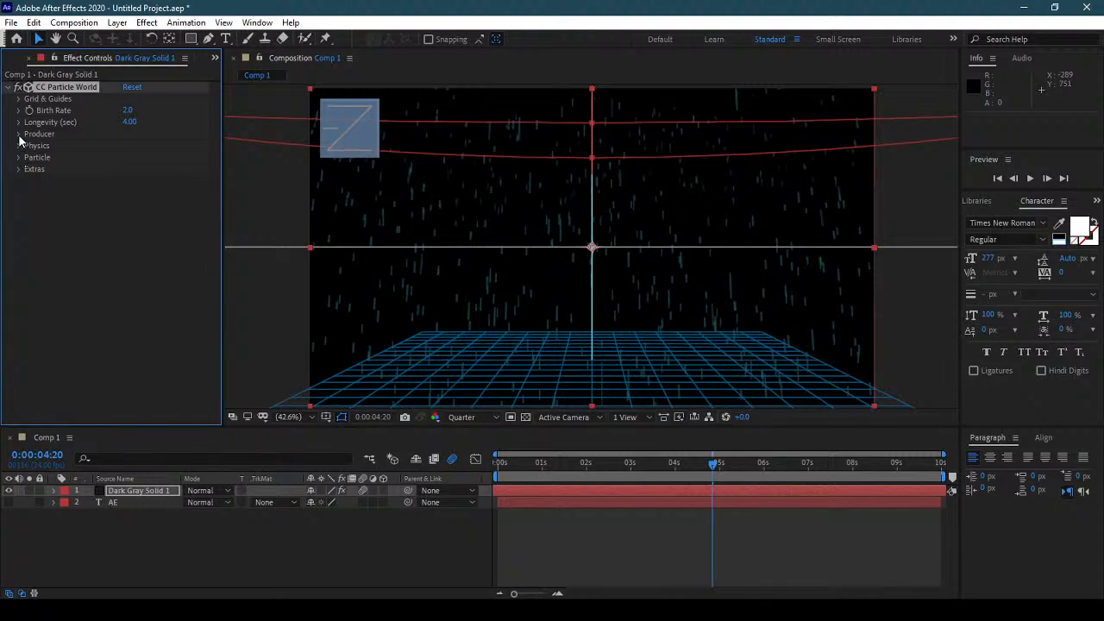
# Step: Try a Physics Velocity of 0.5 and preview the rain from the first frame
pyautogui.click(19, 147)
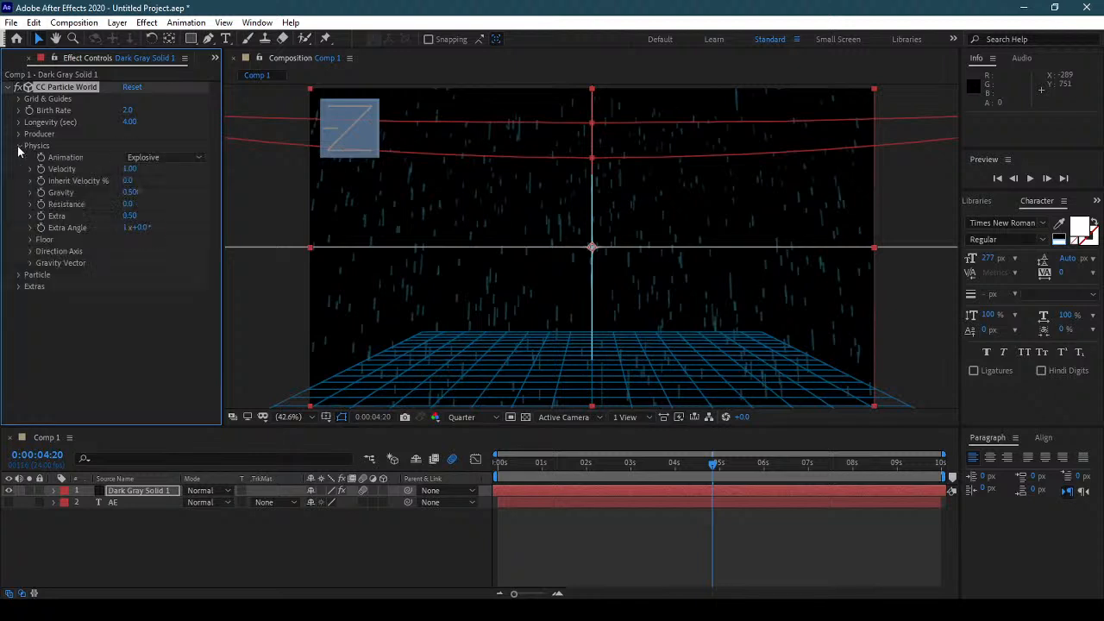
pyautogui.click(138, 170)
pyautogui.write('0.5')
pyautogui.press('Return')
pyautogui.moveTo(509, 464); pyautogui.dragTo(482, 460)
pyautogui.press('space')
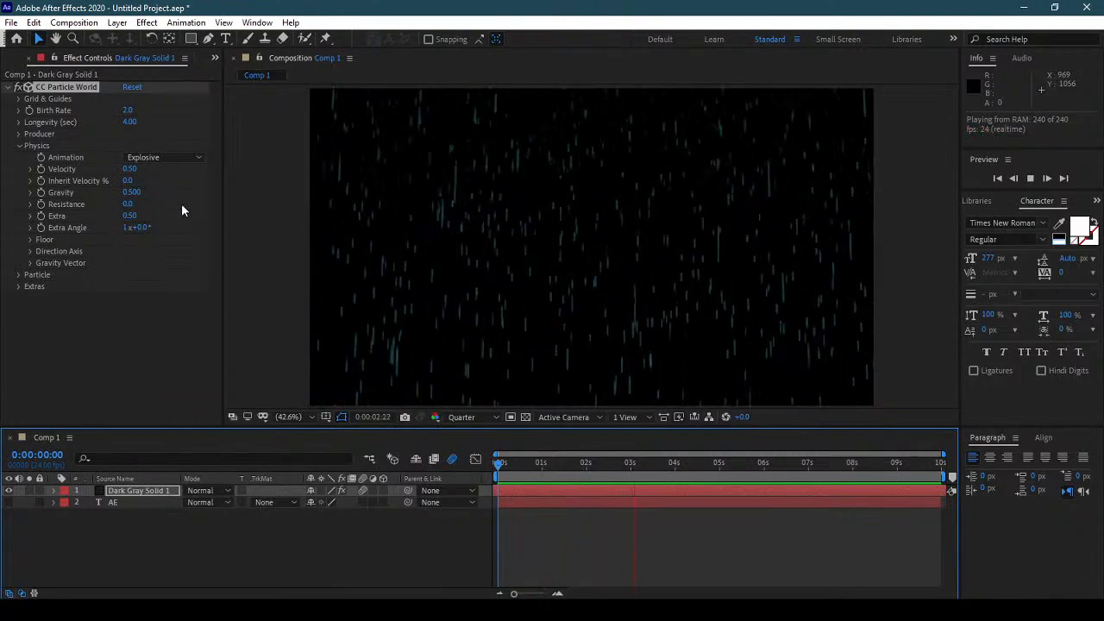
pyautogui.press('space')
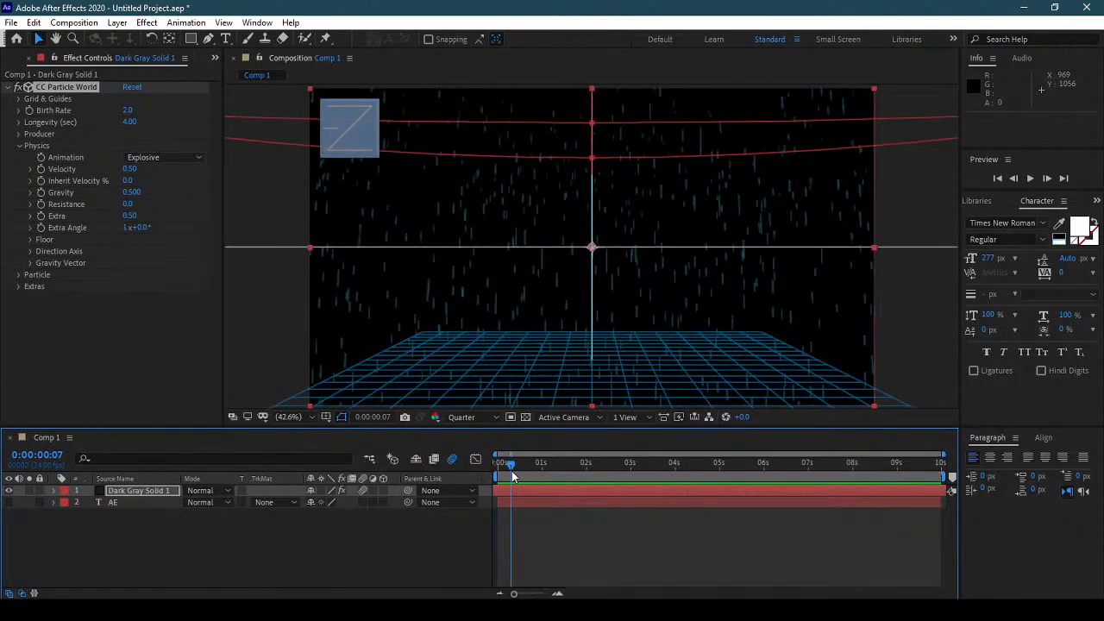
pyautogui.hotkey('ctrl', 'z')
# Step: Set the particles' Velocity to 0 and preview the rain from the start
pyautogui.click(130, 169)
pyautogui.write('0')
pyautogui.press('Return')
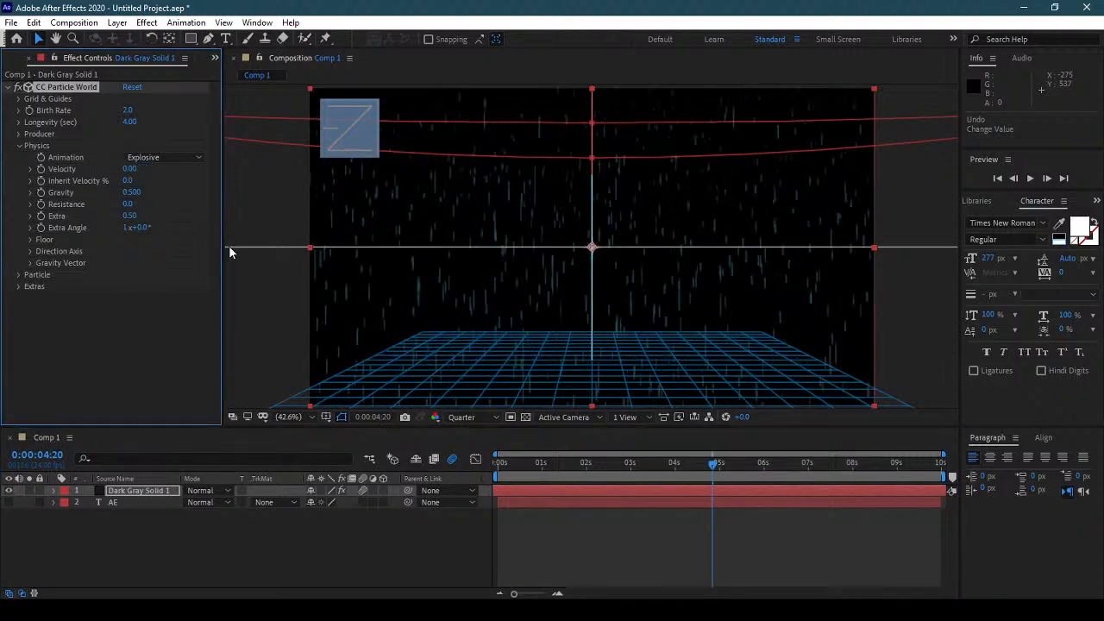
pyautogui.click(498, 470)
pyautogui.press('space')
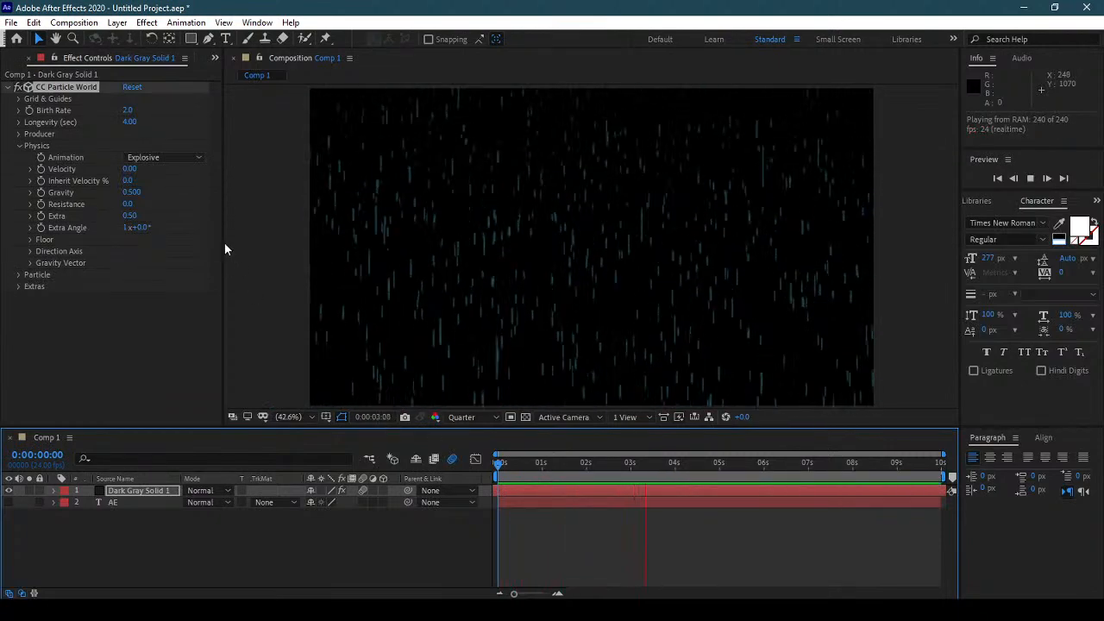
pyautogui.press('space')
# Step: Set the particles' Velocity to 5 and preview the motion from the first frame
pyautogui.click(130, 169)
pyautogui.write('5')
pyautogui.press('Return')
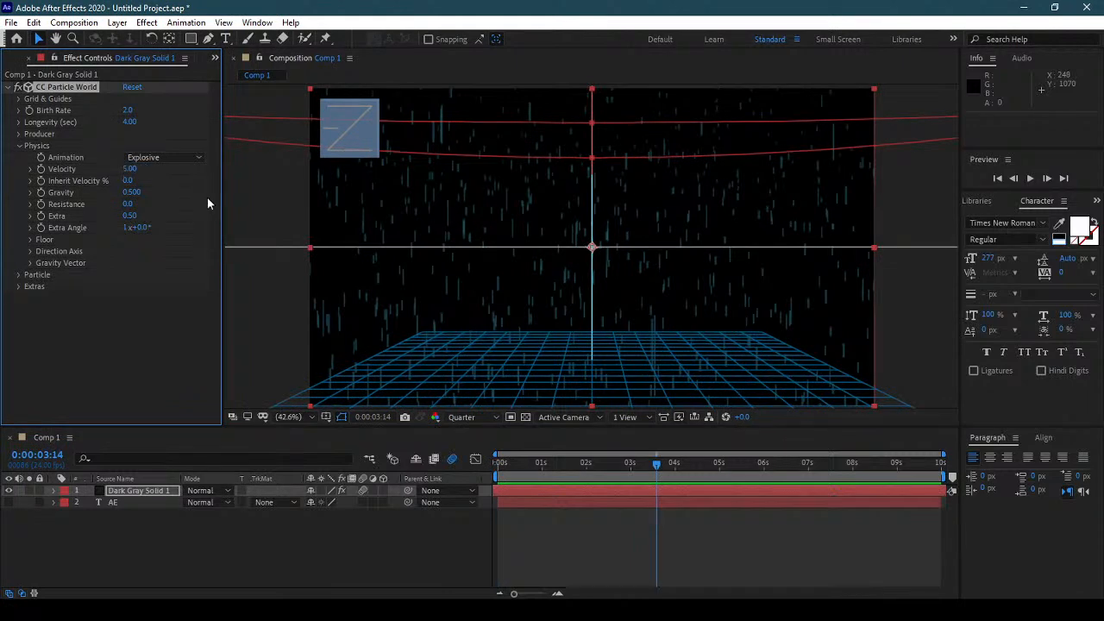
pyautogui.moveTo(523, 462); pyautogui.dragTo(446, 463)
pyautogui.press('space')
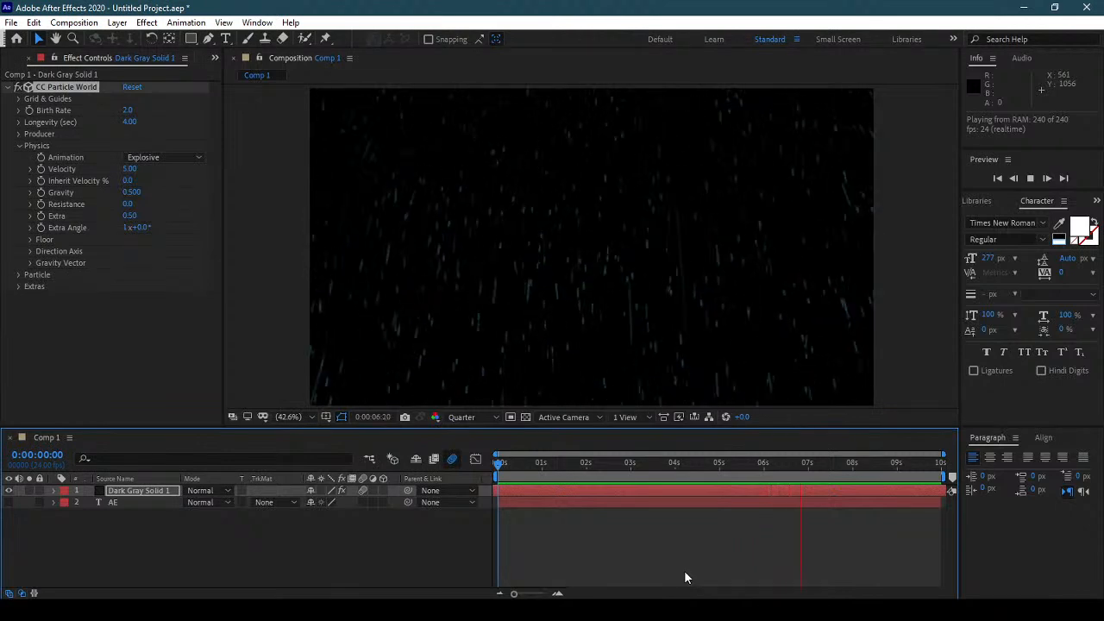
pyautogui.press('space')
pyautogui.moveTo(541, 480); pyautogui.dragTo(638, 480)
# Step: Try a Velocity of 1 with a Gravity of 5 and preview the particles from the start
pyautogui.click(129, 169)
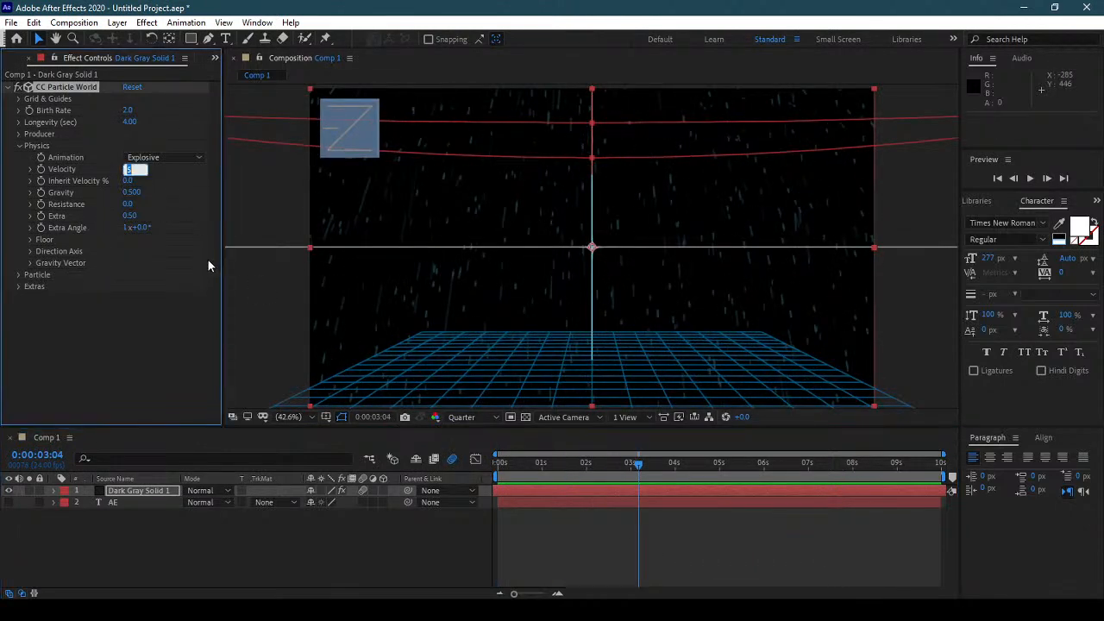
pyautogui.write('14')
pyautogui.press('Return')
pyautogui.click(136, 194)
pyautogui.write('5')
pyautogui.press('Return')
pyautogui.click(512, 464)
pyautogui.press('space')
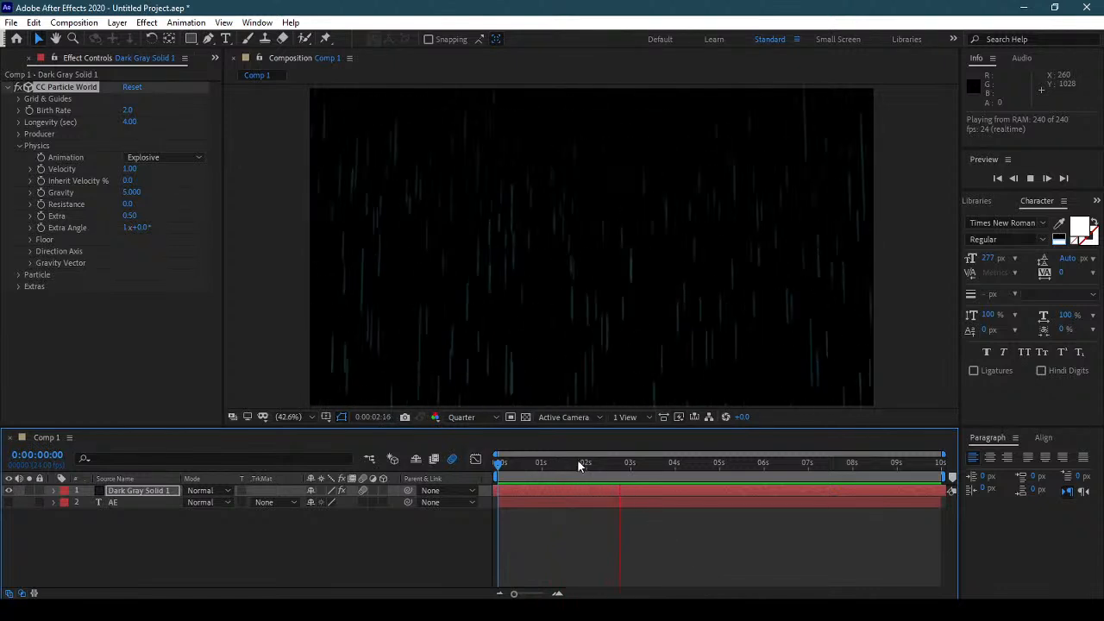
pyautogui.press('space')
pyautogui.hotkey('ctrl', 'z')
pyautogui.press('space')
pyautogui.hotkey('ctrl', 'z')
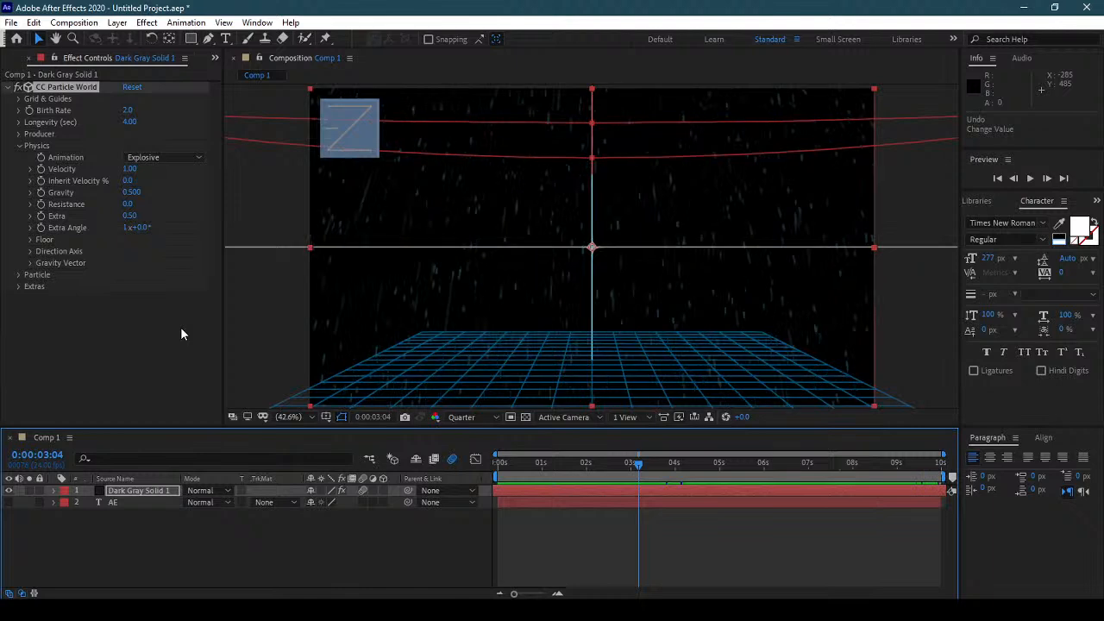
# Step: Set the particles' Velocity to 1 and preview the rain from the first frame
pyautogui.click(129, 169)
pyautogui.write('0')
pyautogui.press('Return')
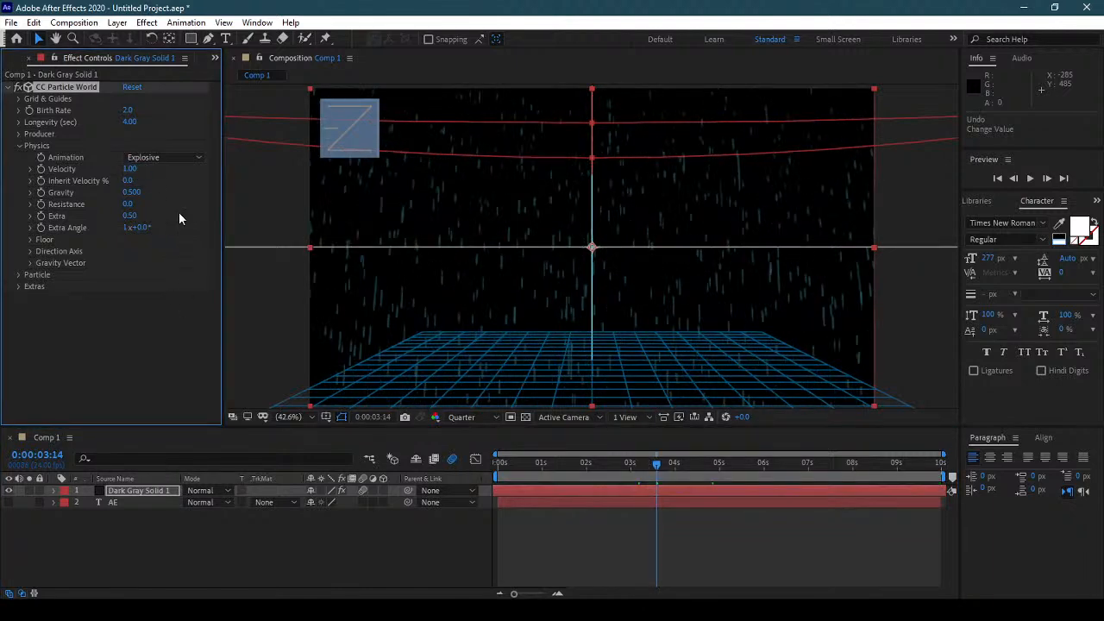
pyautogui.click(206, 355)
pyautogui.moveTo(512, 462); pyautogui.dragTo(460, 461)
pyautogui.press('space')
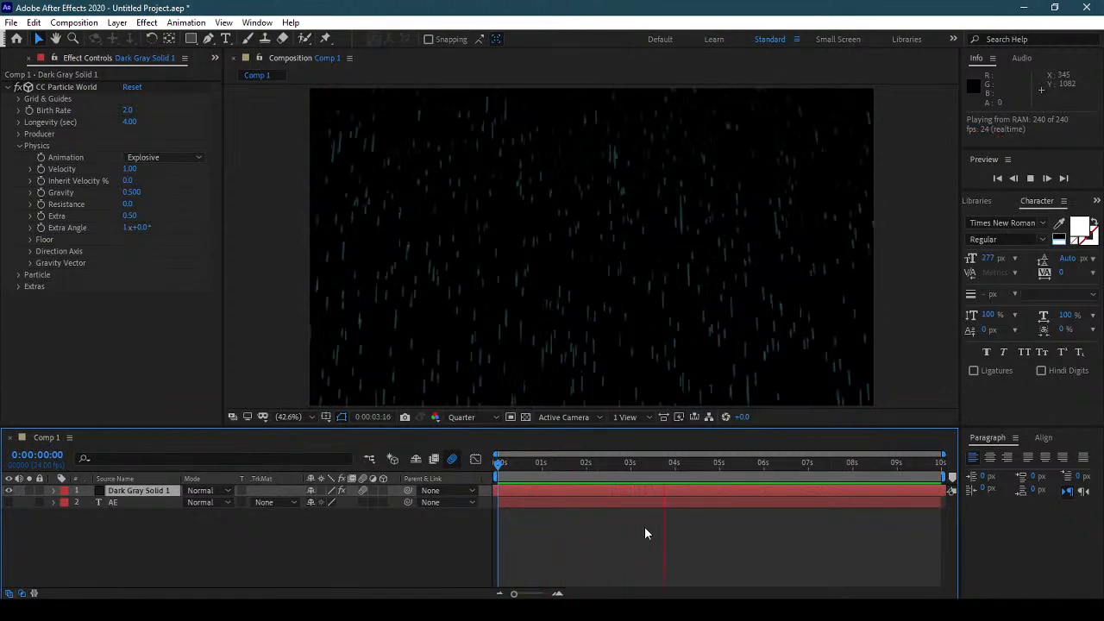
pyautogui.press('space')
# Step: Import clip1.mp4 into the project and place it in Comp 1 directly beneath Dark Gray Solid 1
pyautogui.click(214, 58)
pyautogui.click(249, 75)
pyautogui.click(97, 335)
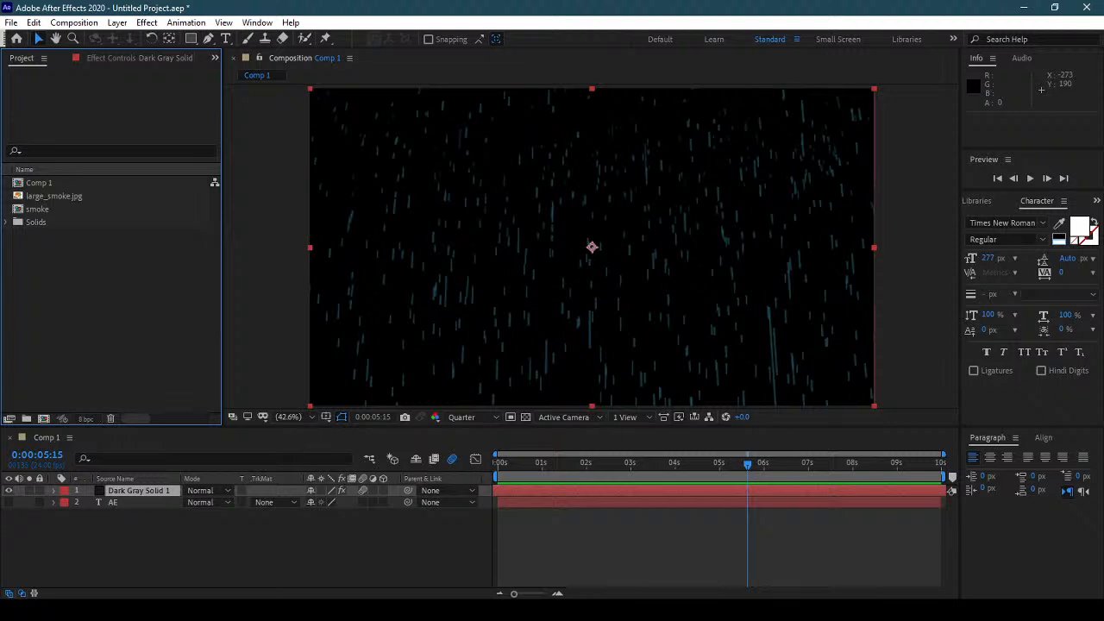
pyautogui.hotkey('alt', 'Tab')
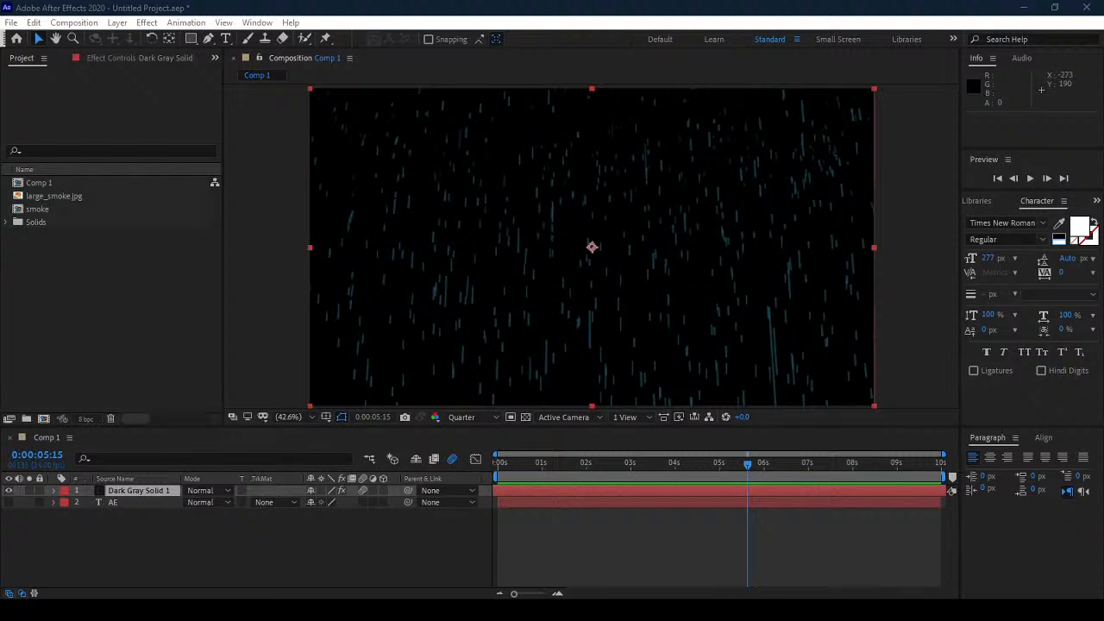
pyautogui.moveTo(143, 310); pyautogui.dragTo(142, 311)
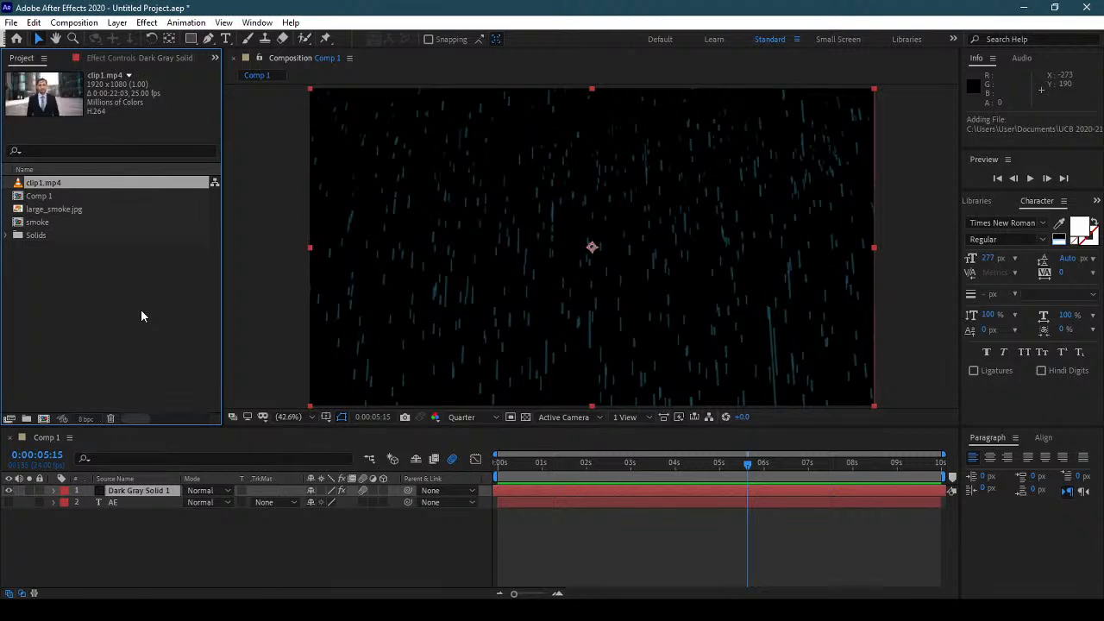
pyautogui.moveTo(81, 184); pyautogui.dragTo(140, 507)
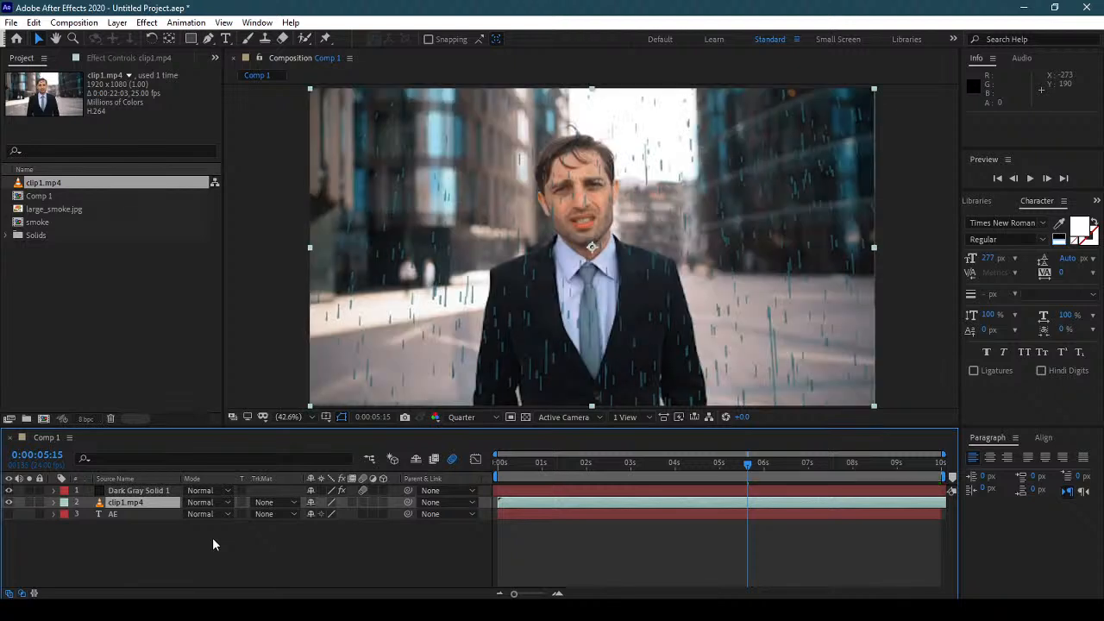
pyautogui.moveTo(509, 464); pyautogui.dragTo(471, 464)
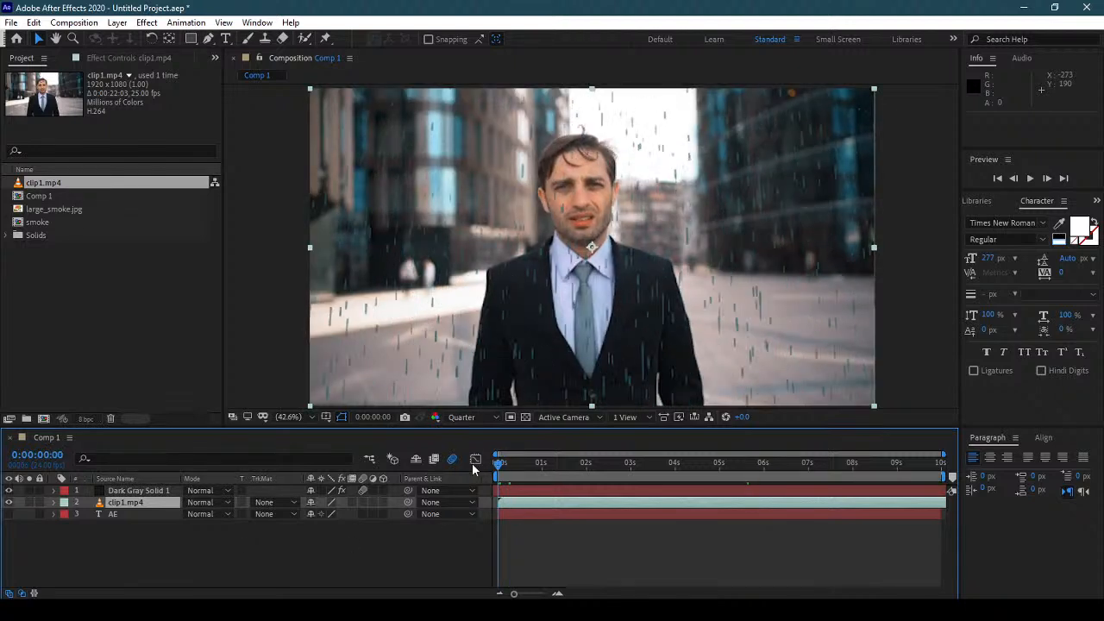
# Step: Reduce the Opacity of Dark Gray Solid 1 to 44%
pyautogui.click(150, 488)
pyautogui.press('t')
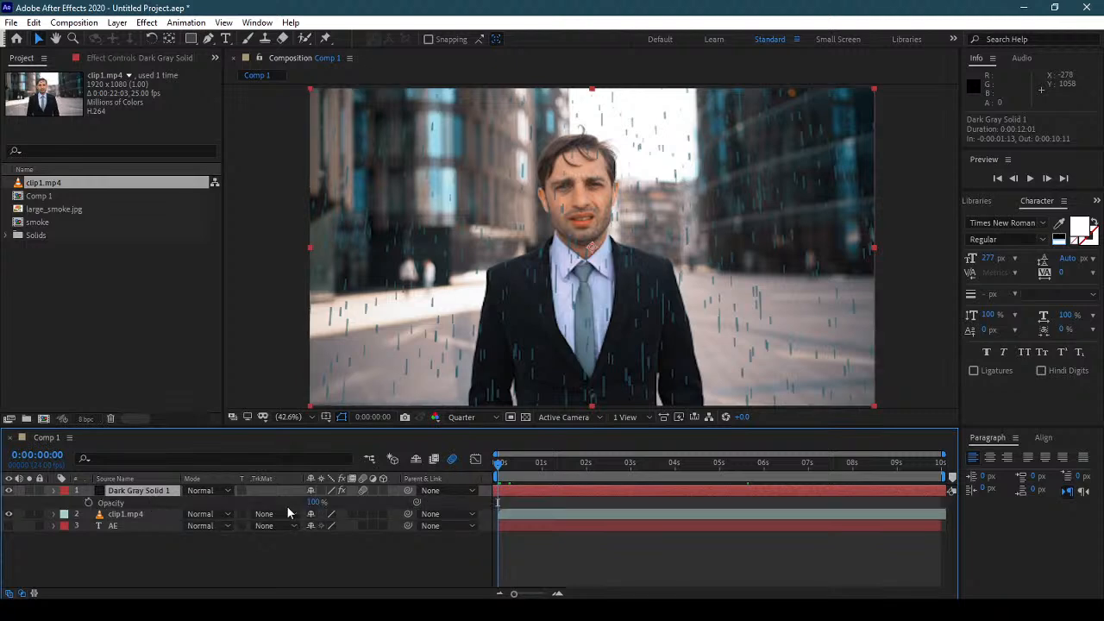
pyautogui.moveTo(314, 509); pyautogui.dragTo(279, 508)
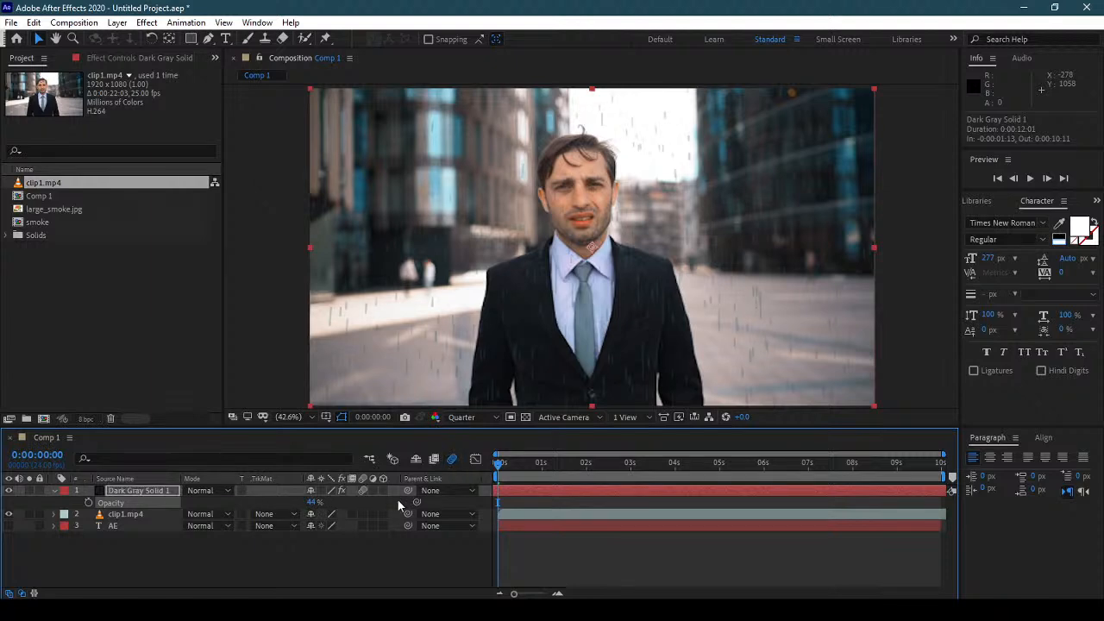
# Step: Preview the rain over the footage, and add an adjustment layer directly above clip1.mp4
pyautogui.press('space')
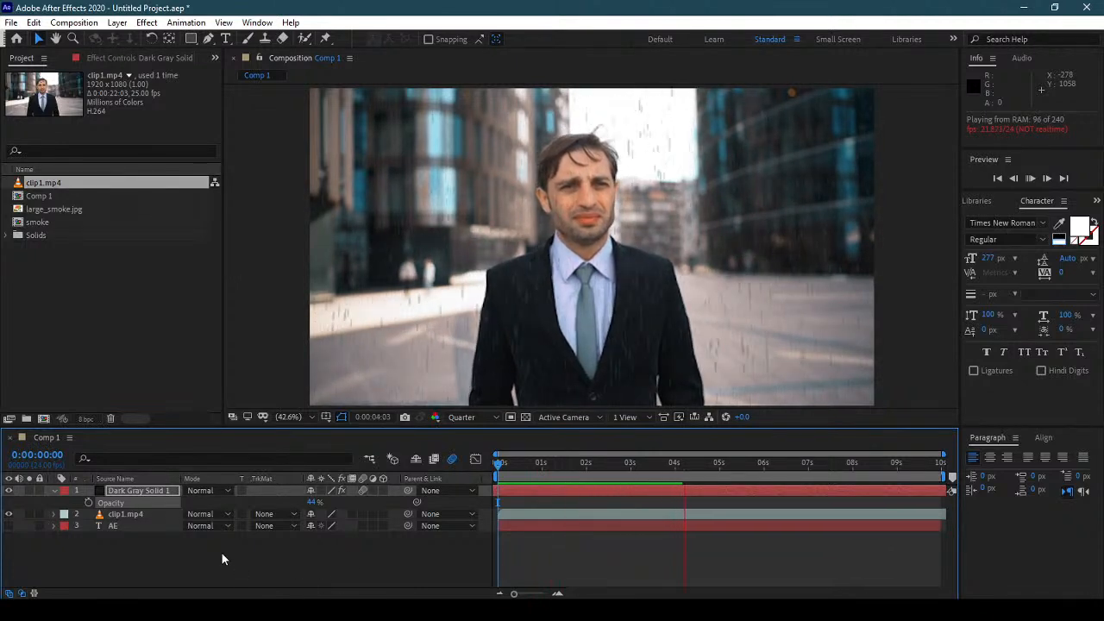
pyautogui.click(153, 513)
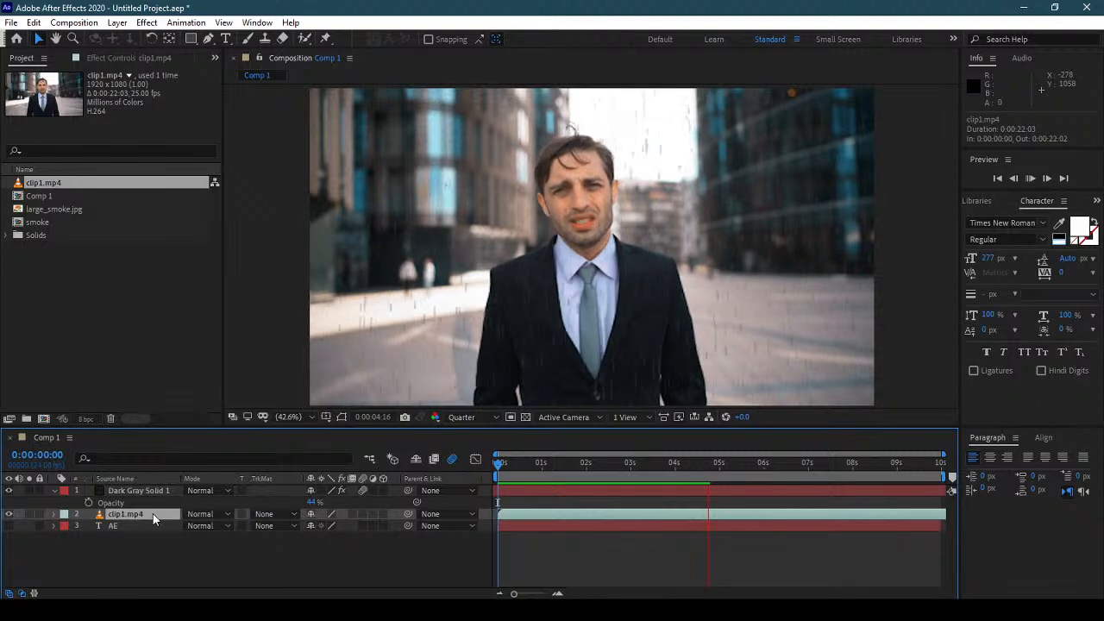
pyautogui.click(618, 465)
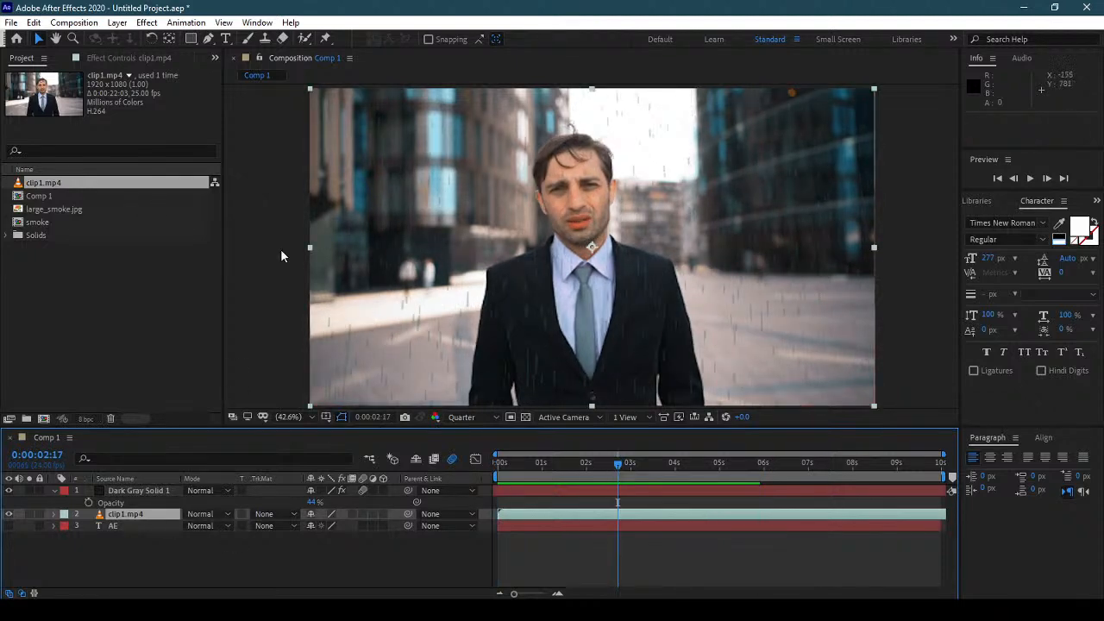
pyautogui.click(148, 23)
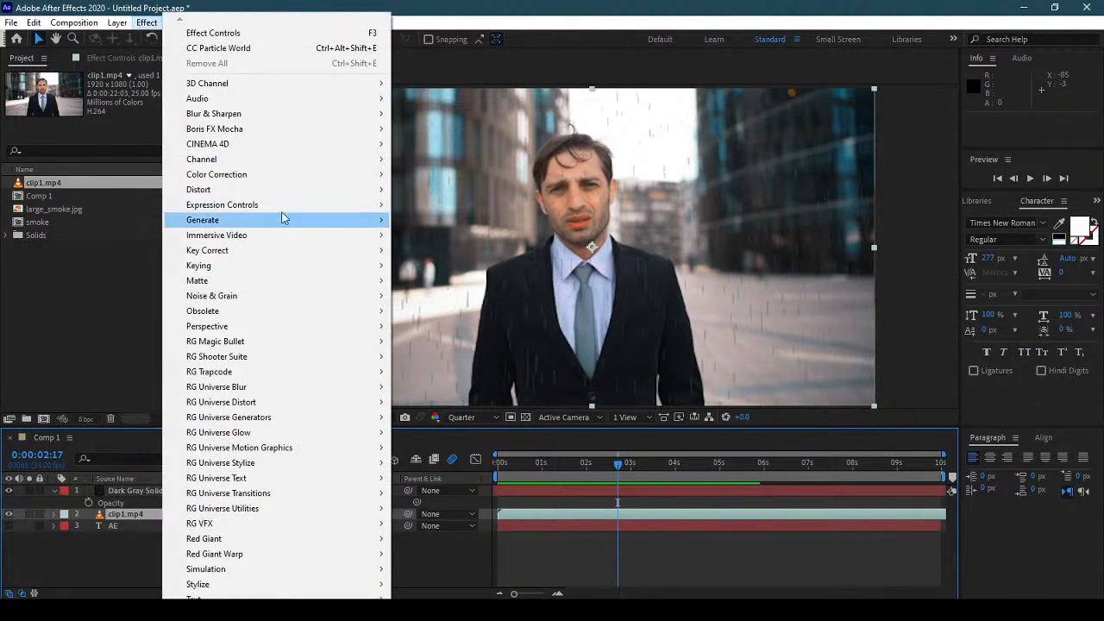
pyautogui.moveTo(279, 182)
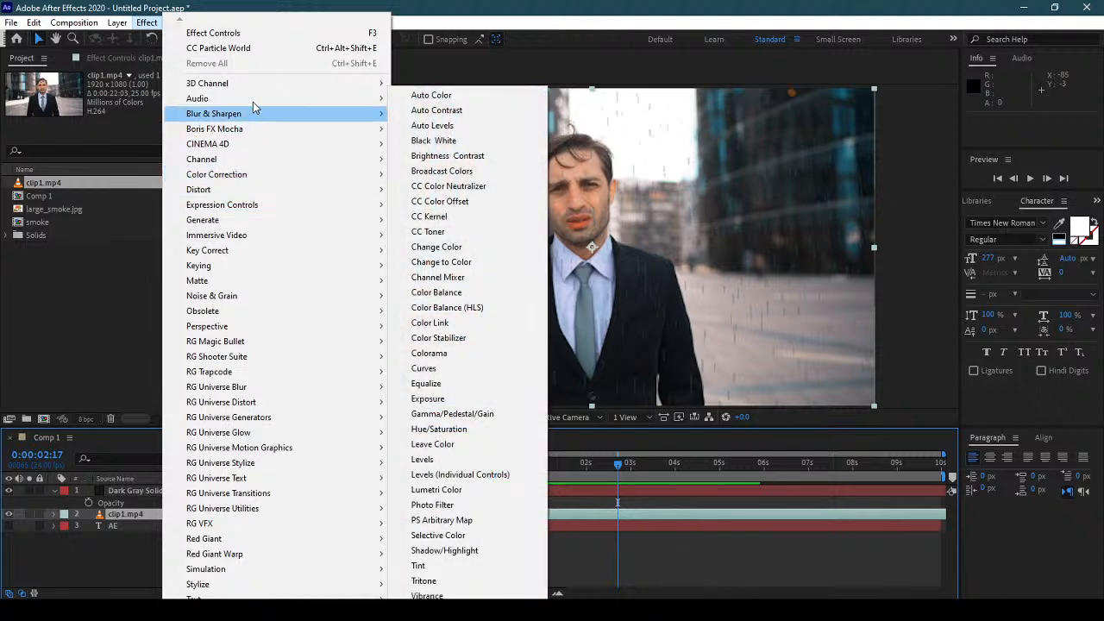
pyautogui.moveTo(119, 24)
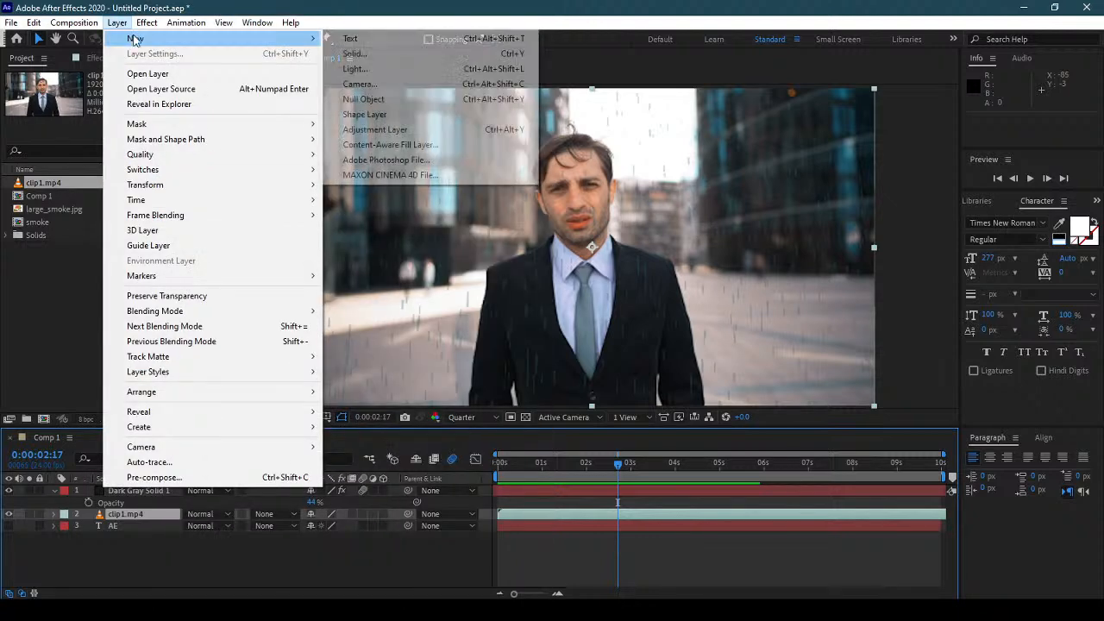
pyautogui.click(427, 129)
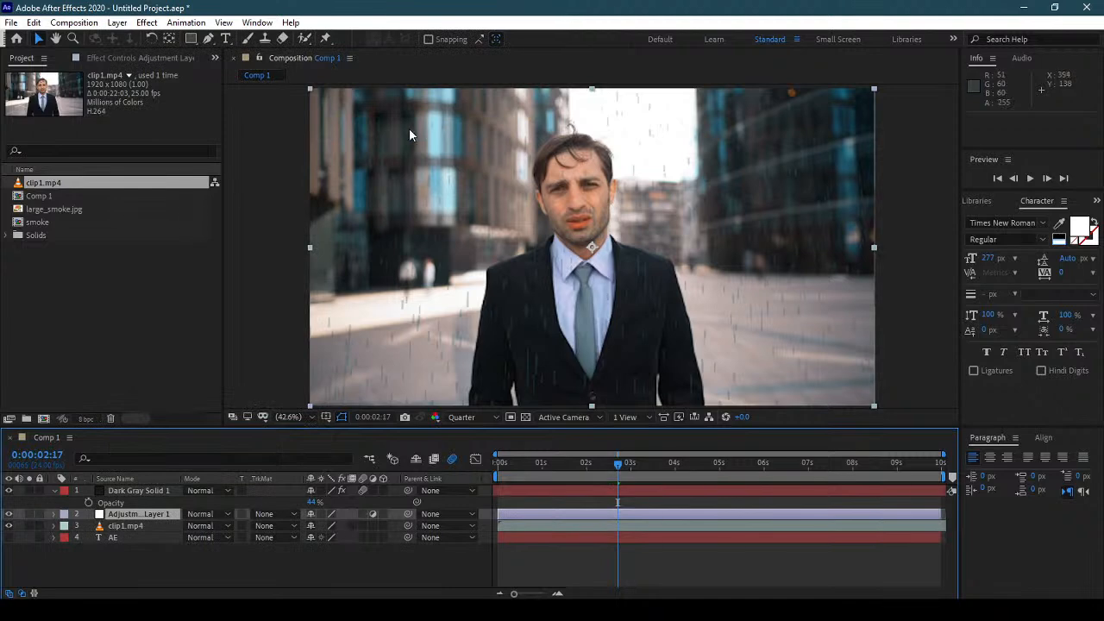
# Step: Apply the Curves effect to the adjustment layer and pull its RGB curve below the diagonal to darken the footage
pyautogui.click(146, 22)
pyautogui.moveTo(281, 174)
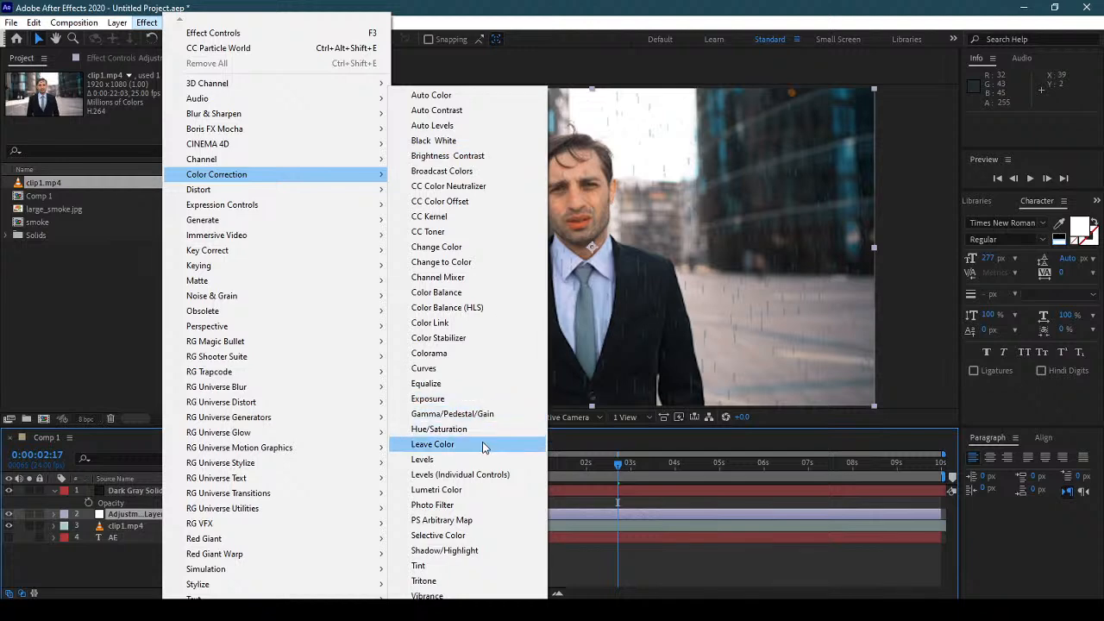
pyautogui.click(470, 368)
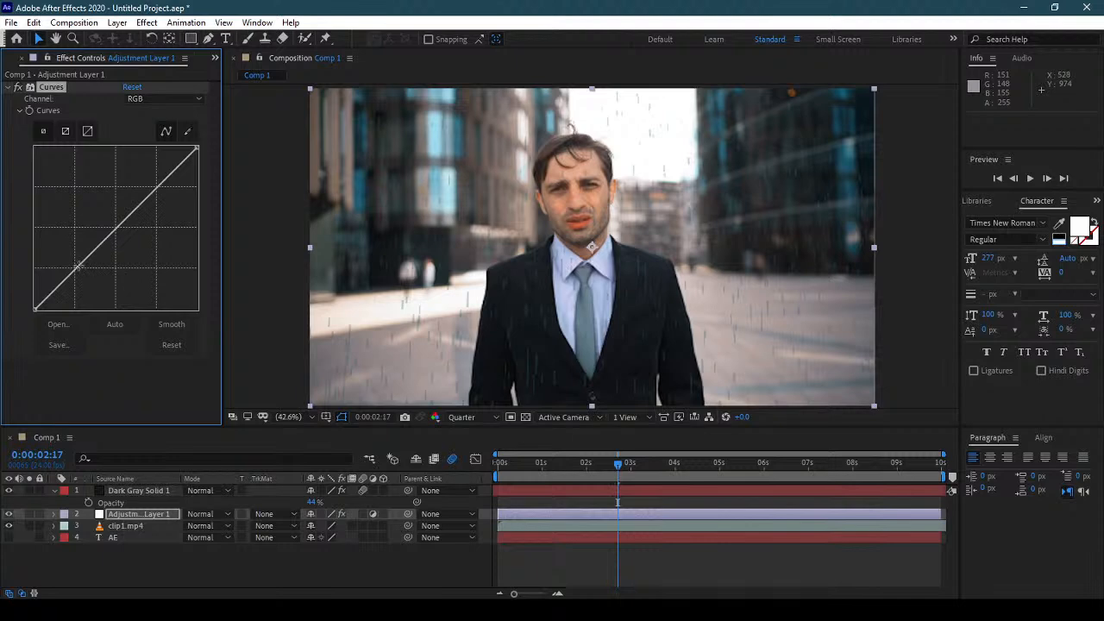
pyautogui.moveTo(77, 268); pyautogui.dragTo(93, 282)
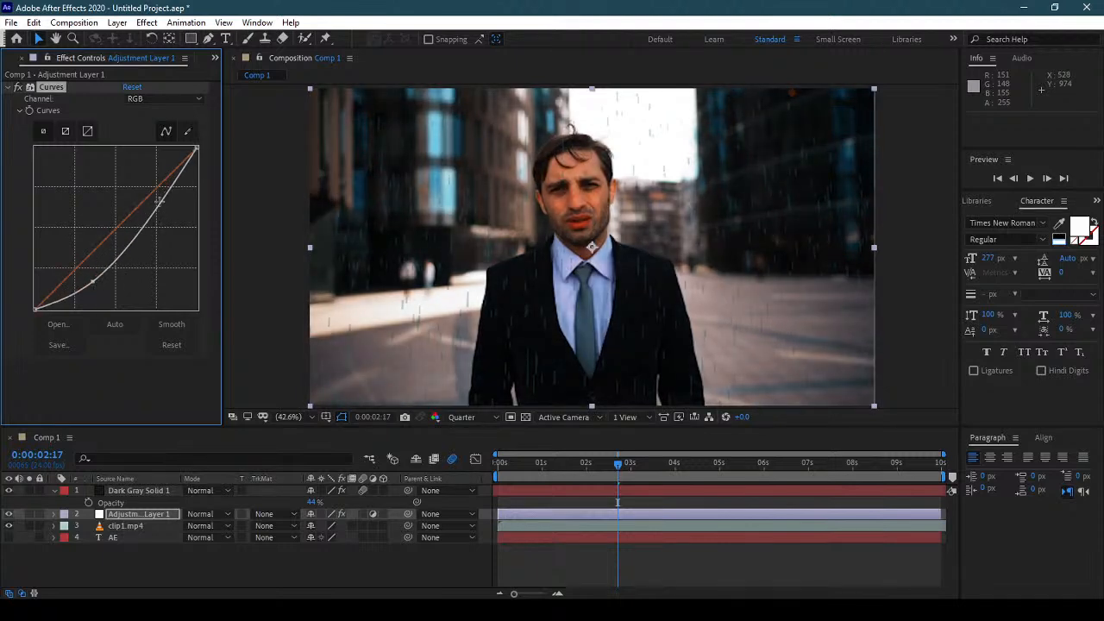
pyautogui.moveTo(159, 199); pyautogui.dragTo(163, 207)
pyautogui.click(130, 100)
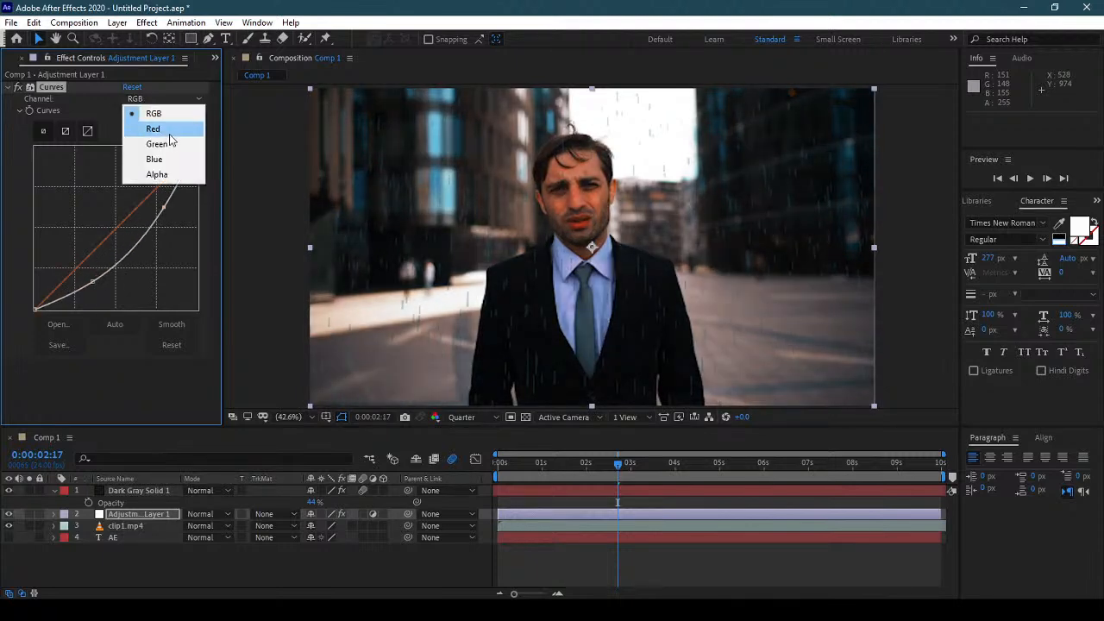
pyautogui.click(168, 161)
pyautogui.moveTo(132, 253)
pyautogui.mouseDown()
pyautogui.moveTo(119, 202)
pyautogui.moveTo(123, 252)
pyautogui.mouseUp()
# Step: Lower the Red channel curve strongly and the Green channel curve slightly in the adjustment layer's Curves effect
pyautogui.click(164, 98)
pyautogui.click(153, 127)
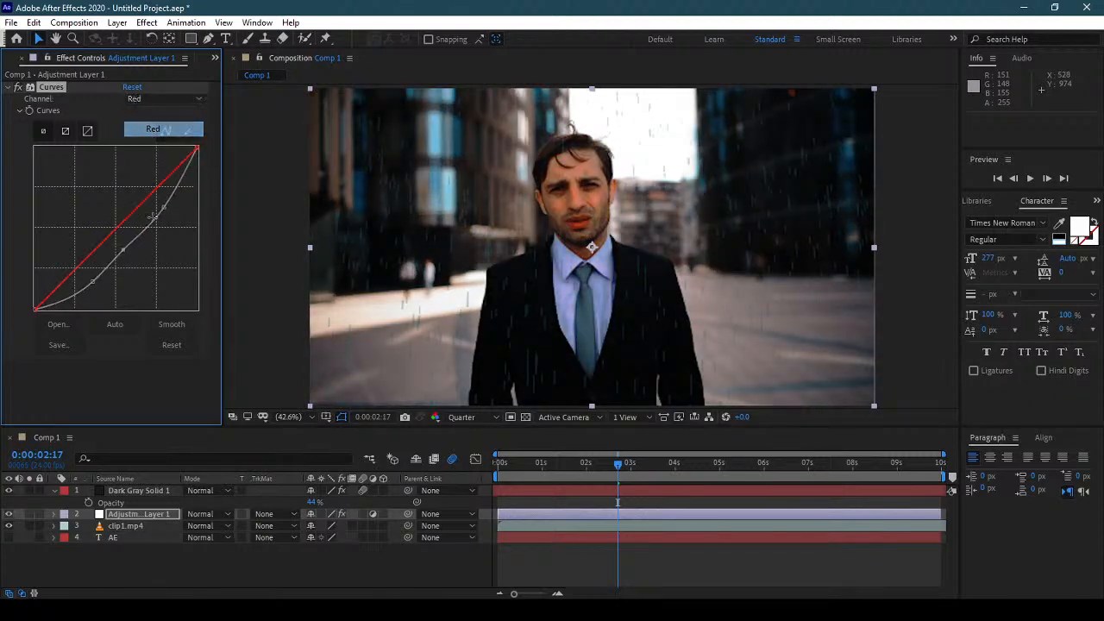
pyautogui.moveTo(114, 233); pyautogui.dragTo(122, 245)
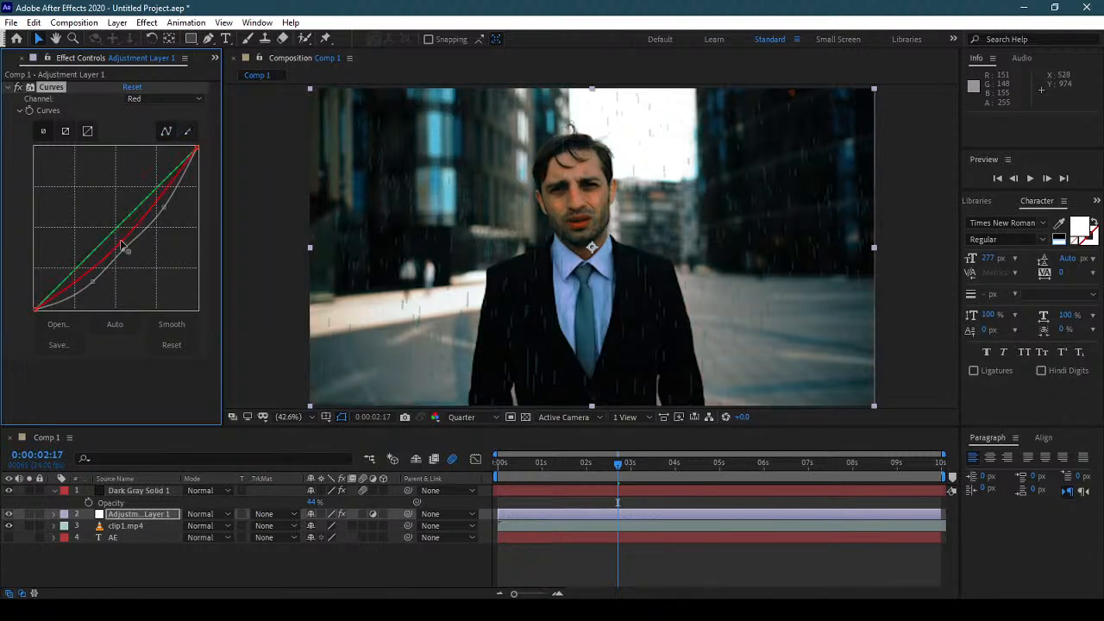
pyautogui.click(164, 98)
pyautogui.click(144, 143)
pyautogui.moveTo(128, 218); pyautogui.dragTo(123, 244)
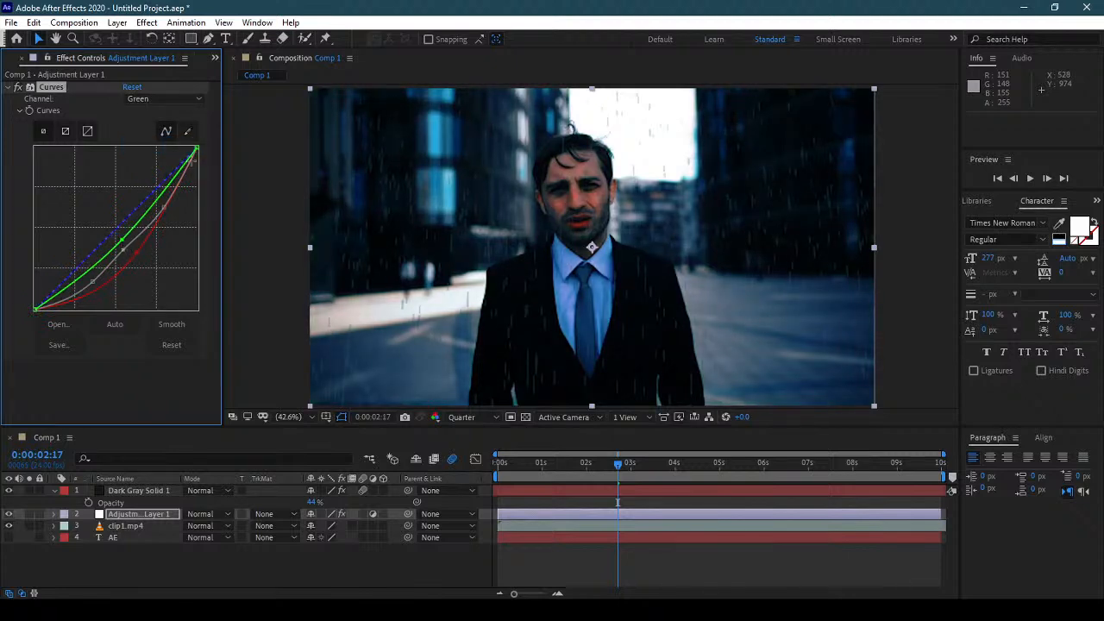
# Step: Raise the midpoint of the Blue channel curve slightly above the diagonal
pyautogui.click(184, 99)
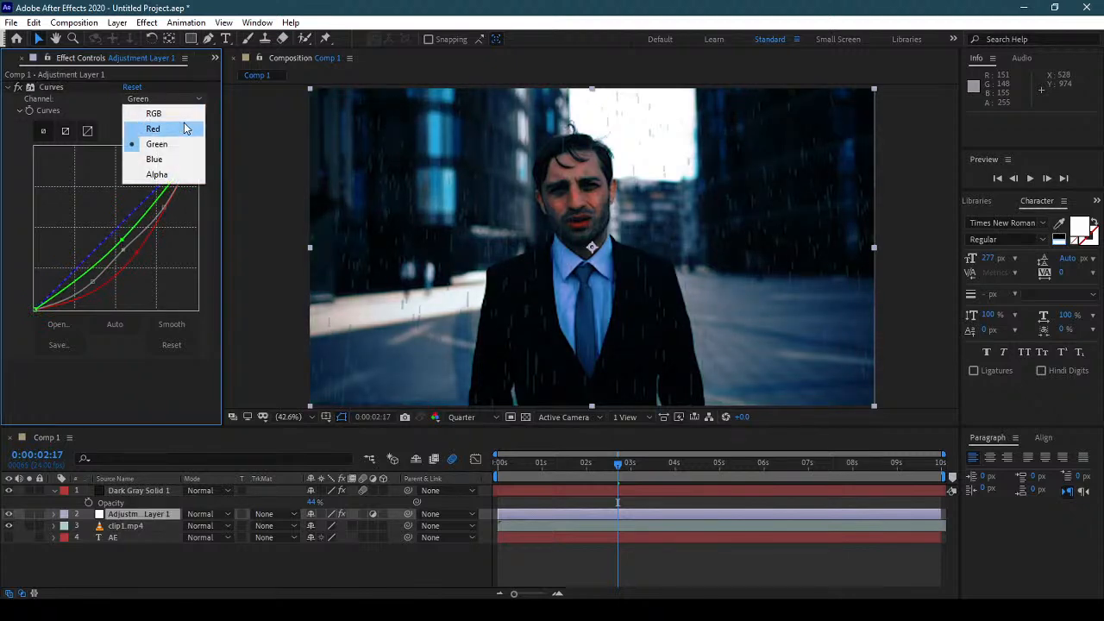
pyautogui.click(184, 129)
pyautogui.click(179, 100)
pyautogui.click(171, 158)
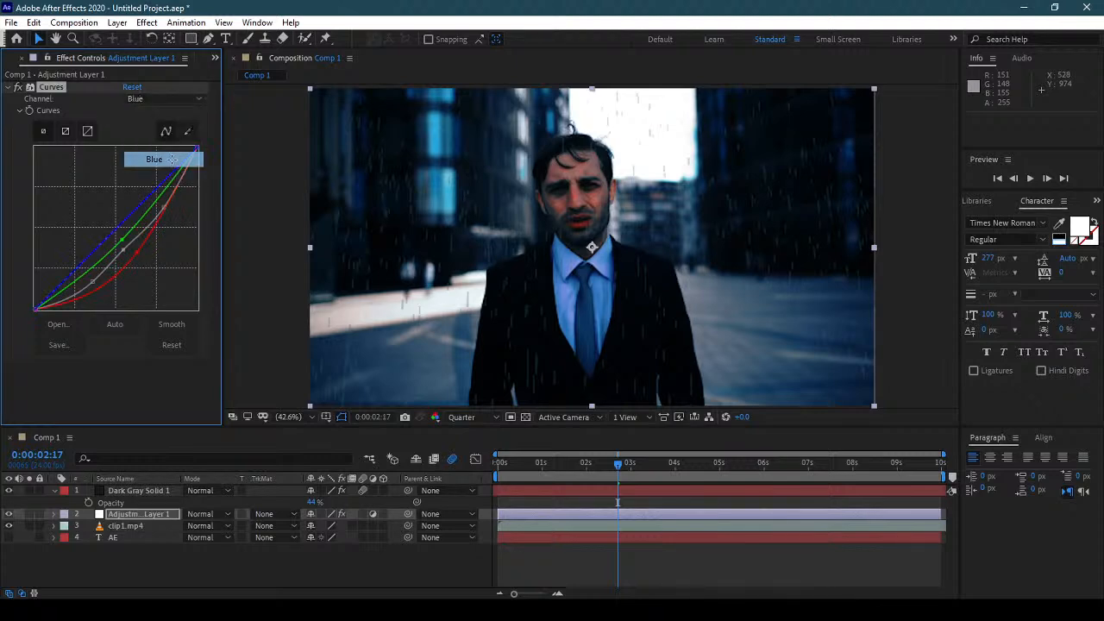
pyautogui.moveTo(117, 230); pyautogui.dragTo(111, 223)
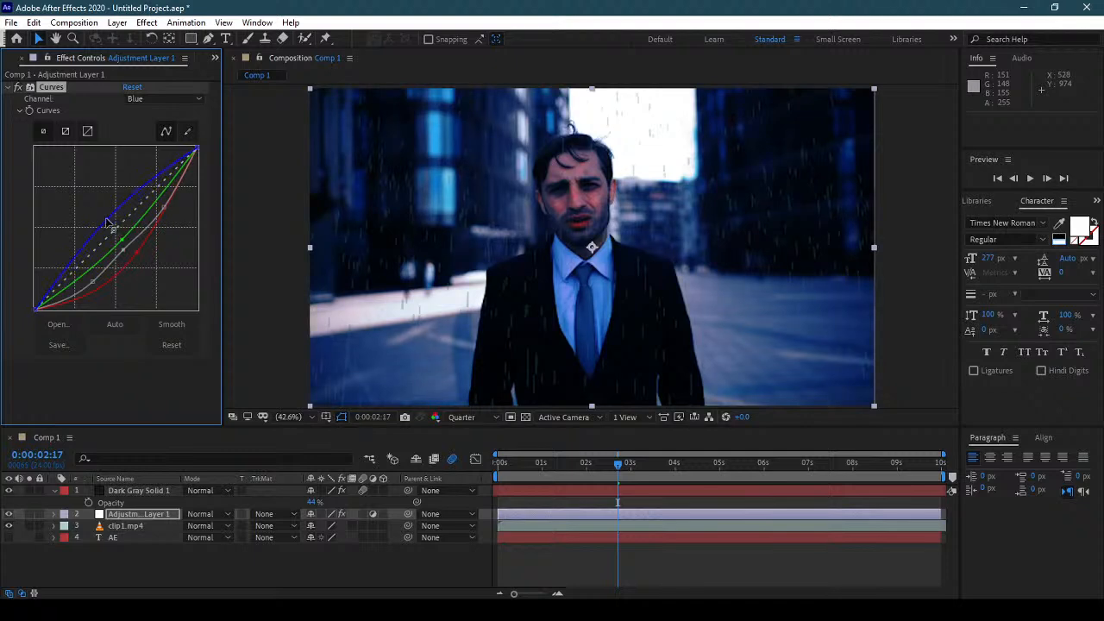
# Step: Reshape the RGB curve into an S-curve with raised highlights and a single lowered shadow point
pyautogui.click(197, 100)
pyautogui.click(195, 113)
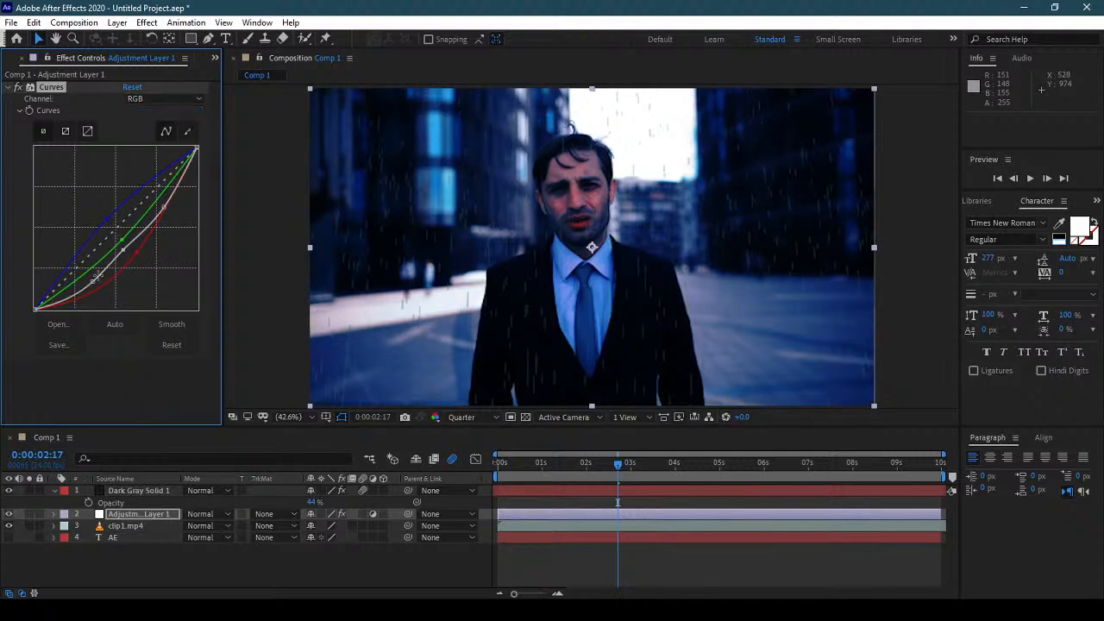
pyautogui.moveTo(92, 279); pyautogui.dragTo(84, 277)
pyautogui.moveTo(163, 208); pyautogui.dragTo(150, 188)
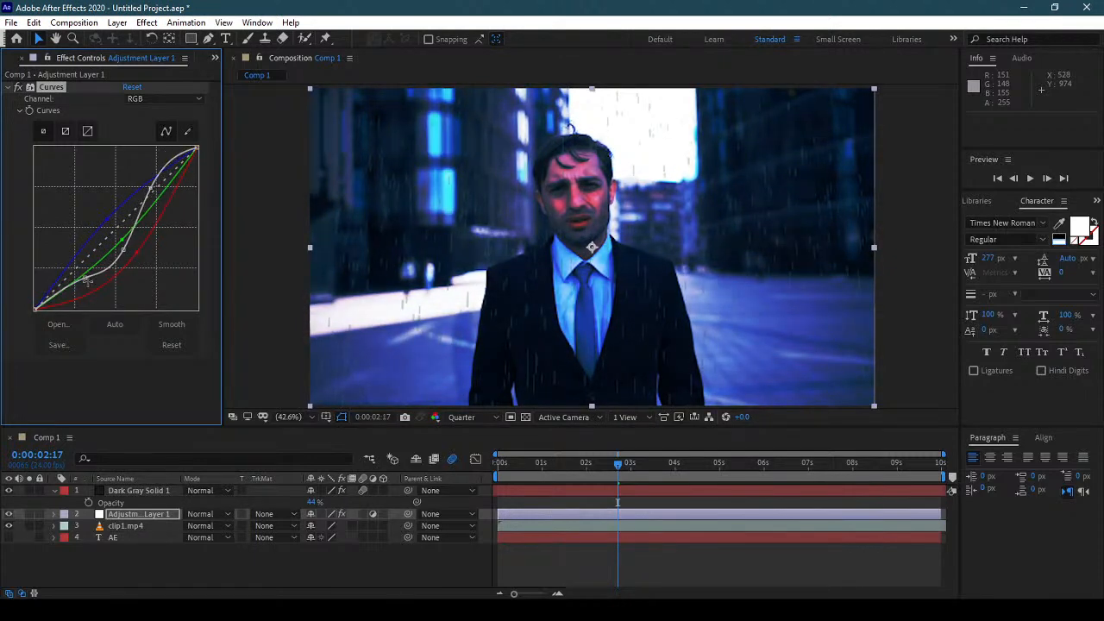
pyautogui.moveTo(84, 277); pyautogui.dragTo(83, 293)
pyautogui.moveTo(122, 251); pyautogui.dragTo(123, 244)
pyautogui.moveTo(86, 283); pyautogui.dragTo(77, 276)
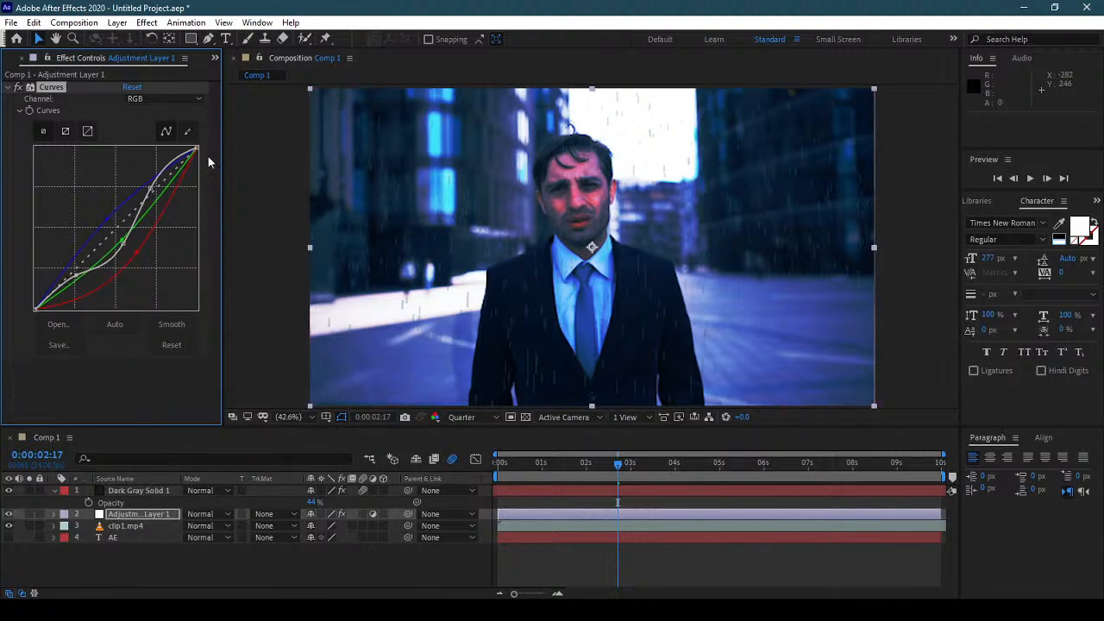
pyautogui.moveTo(75, 274); pyautogui.dragTo(7, 188)
pyautogui.moveTo(123, 245); pyautogui.dragTo(103, 272)
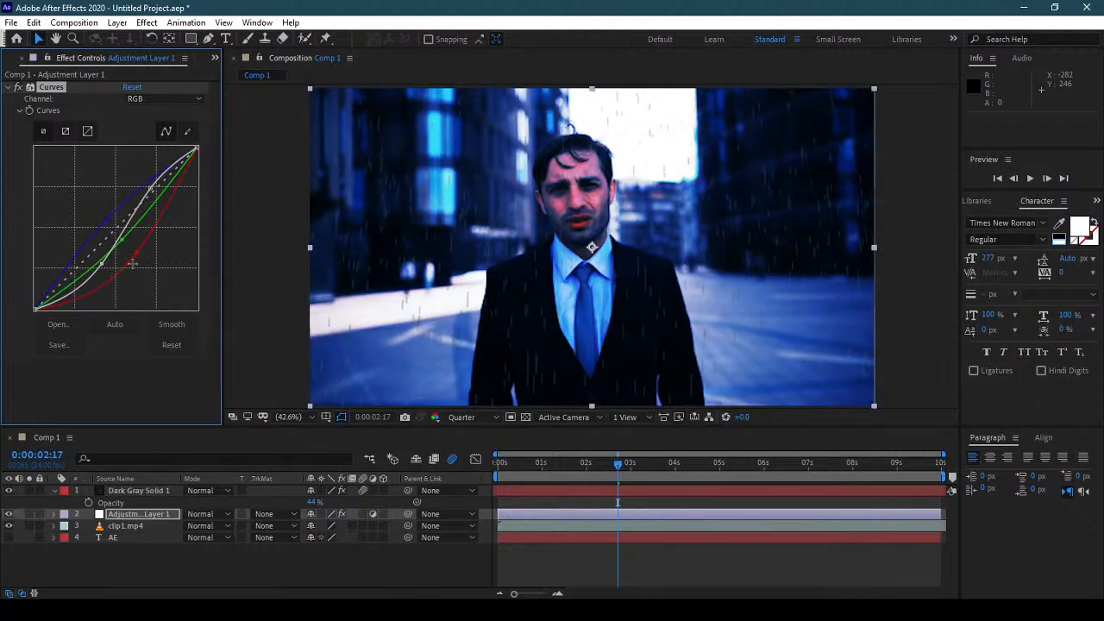
# Step: Apply Hue/Saturation to the adjustment layer and reduce its Master Saturation to -46
pyautogui.click(148, 22)
pyautogui.moveTo(199, 174)
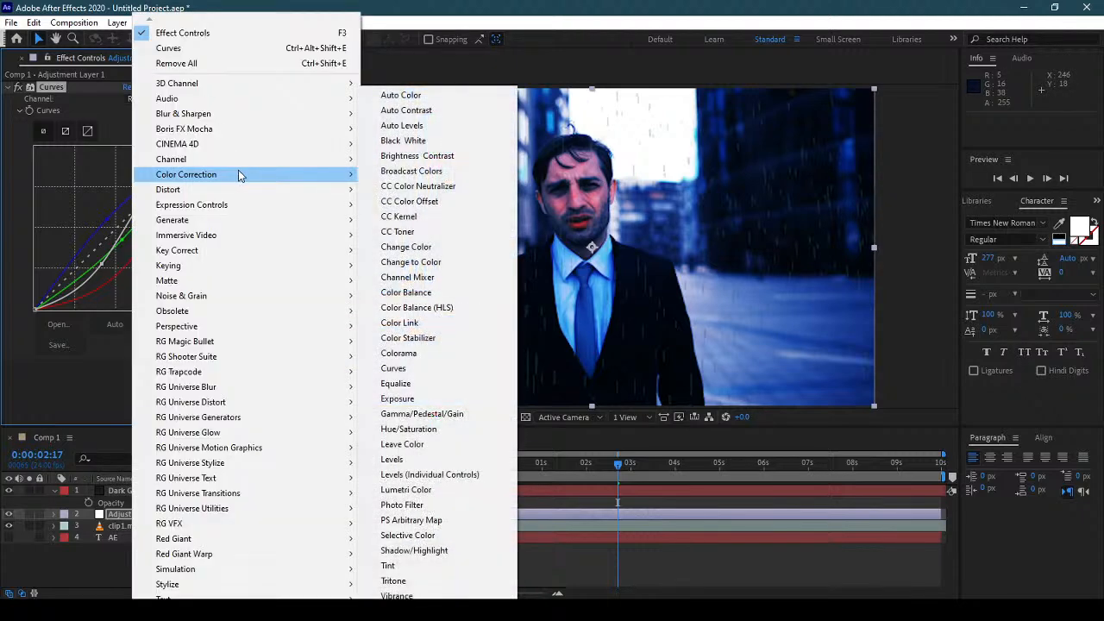
pyautogui.click(405, 421)
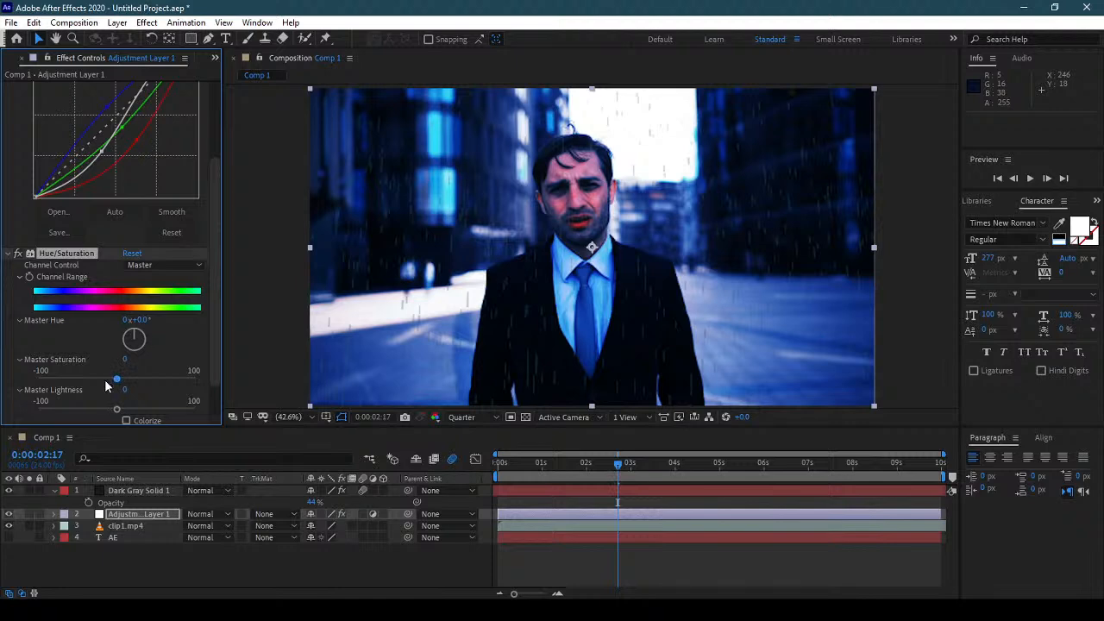
pyautogui.moveTo(116, 382); pyautogui.dragTo(80, 380)
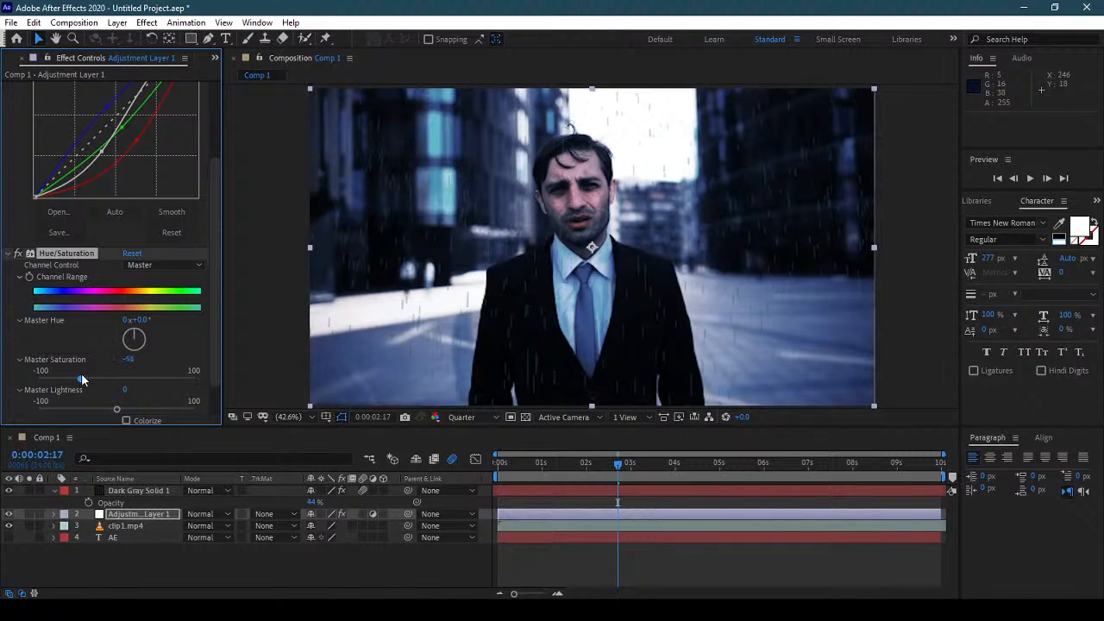
# Step: Try the adjustment layer above Dark Gray Solid 1, return it to directly above clip1.mp4, and preview from the first frame
pyautogui.moveTo(570, 468); pyautogui.dragTo(448, 456)
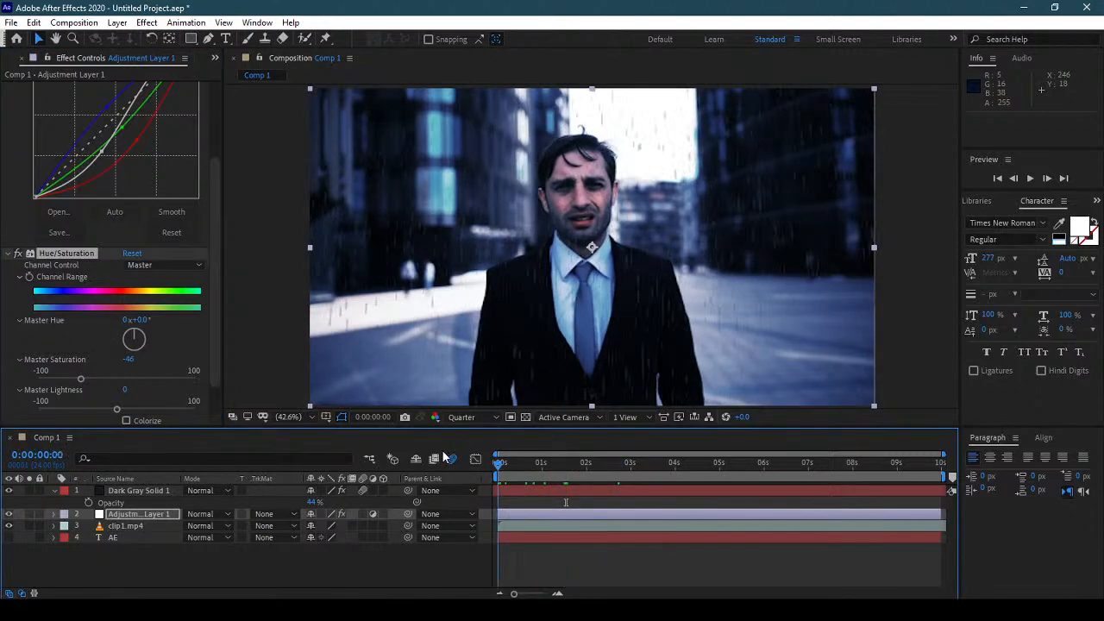
pyautogui.moveTo(138, 515); pyautogui.dragTo(141, 484)
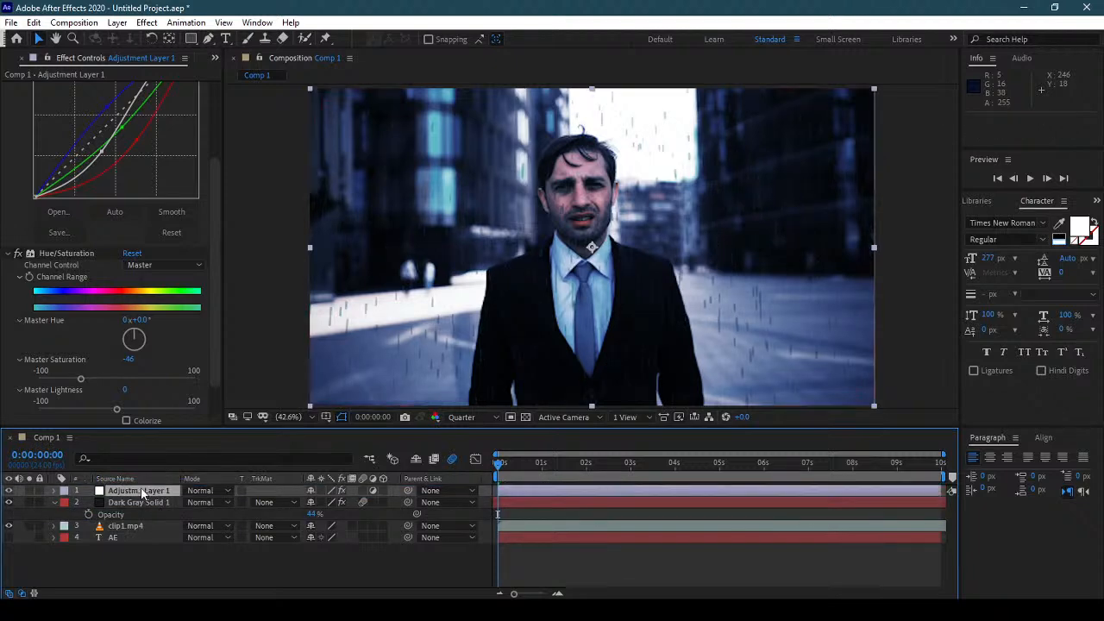
pyautogui.moveTo(129, 492); pyautogui.dragTo(135, 522)
pyautogui.press('space')
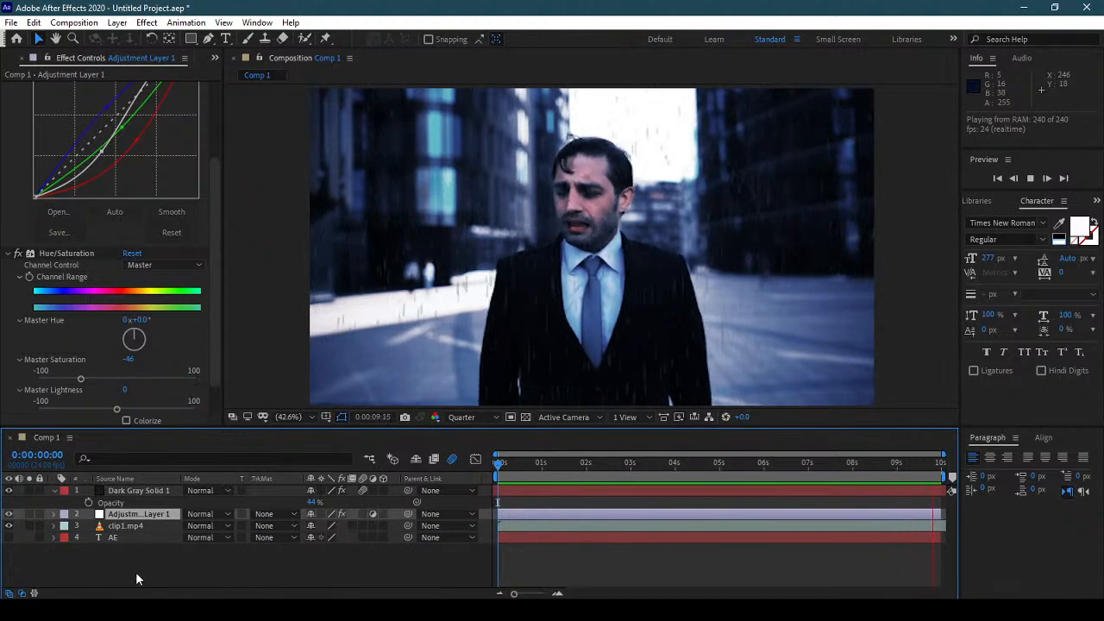
# Step: Disable and collapse the CC Particle World effect on Dark Gray Solid 1
pyautogui.click(126, 489)
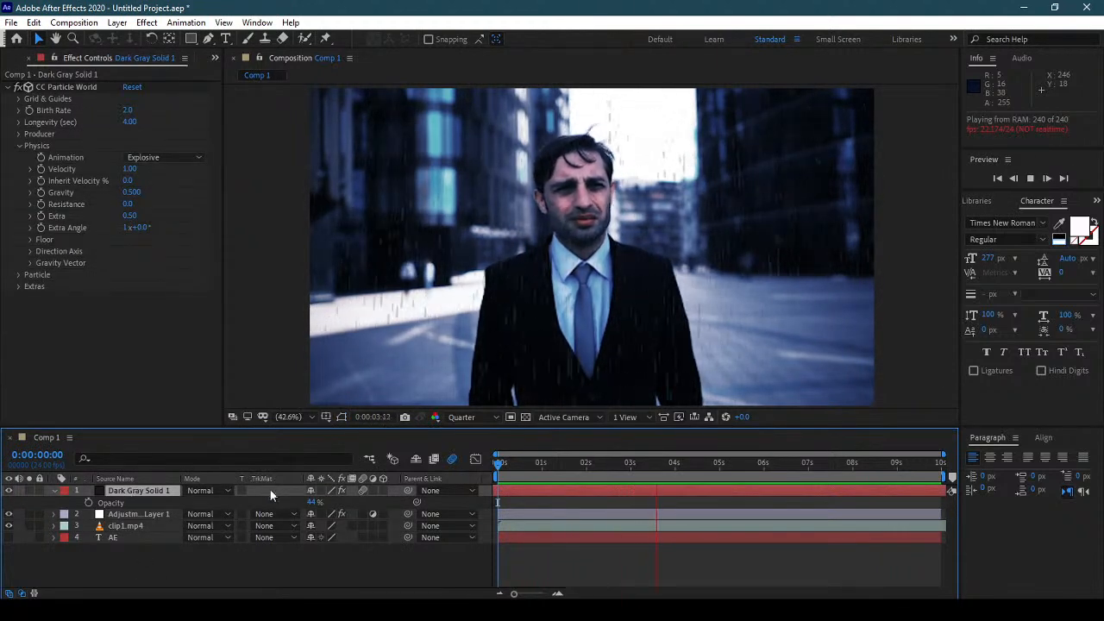
pyautogui.press('space')
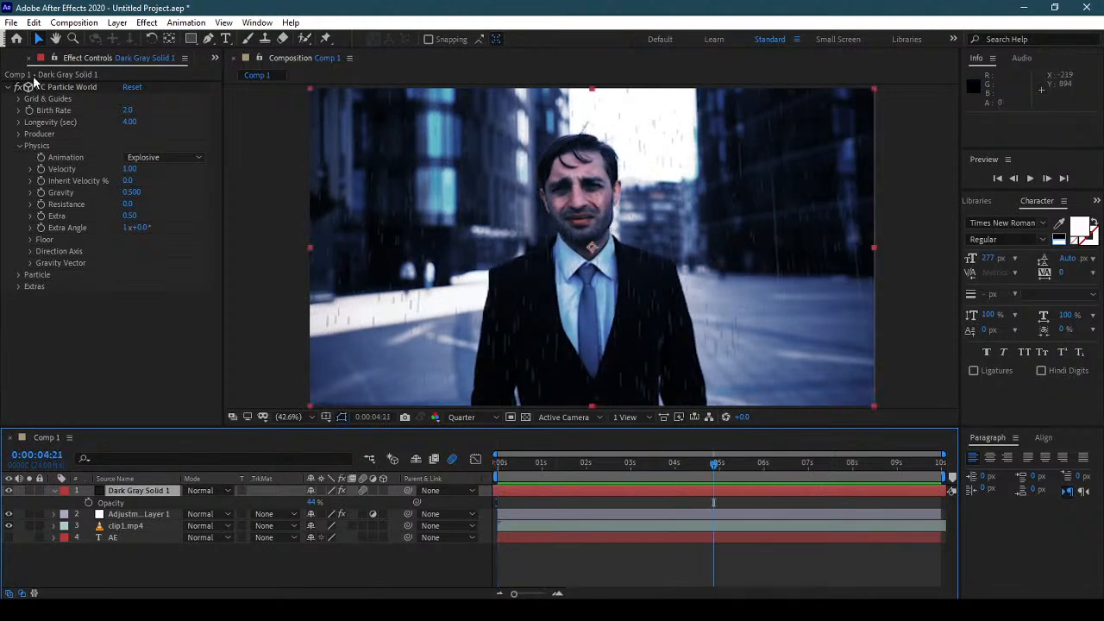
pyautogui.click(17, 87)
pyautogui.click(8, 87)
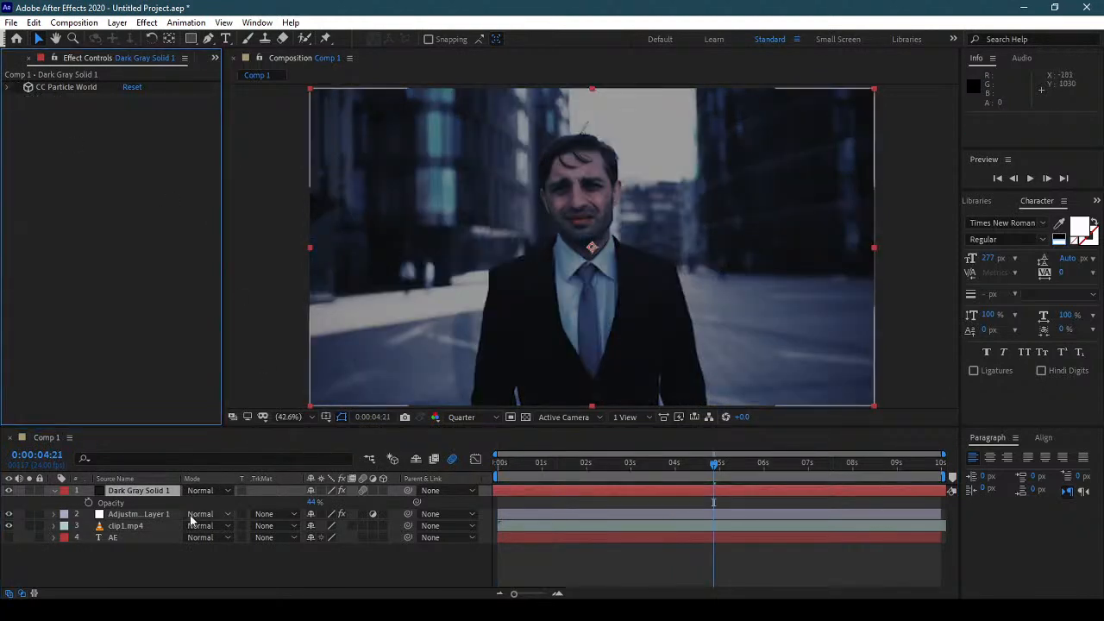
# Step: Apply the CC Rainfall effect to Dark Gray Solid 1 and preview it from the first frame
pyautogui.click(145, 23)
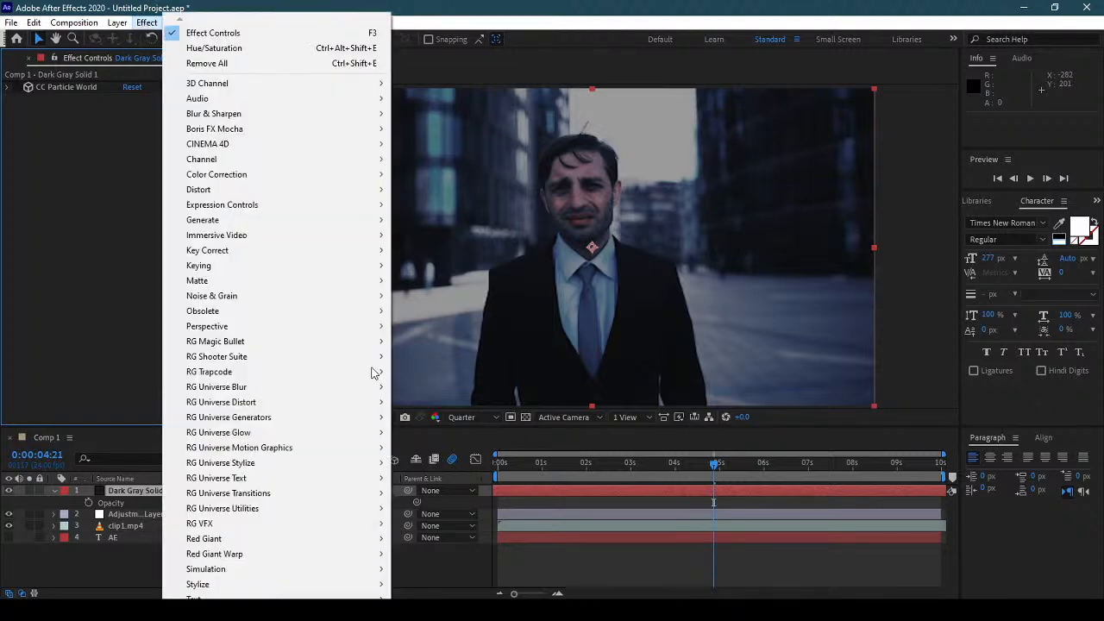
pyautogui.moveTo(317, 575)
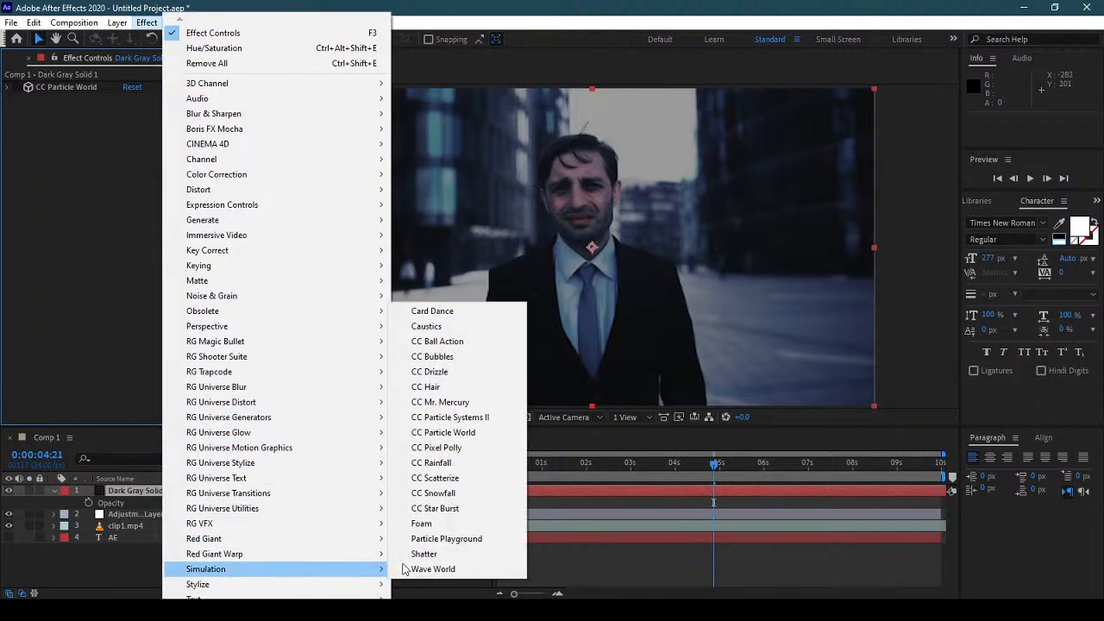
pyautogui.click(456, 467)
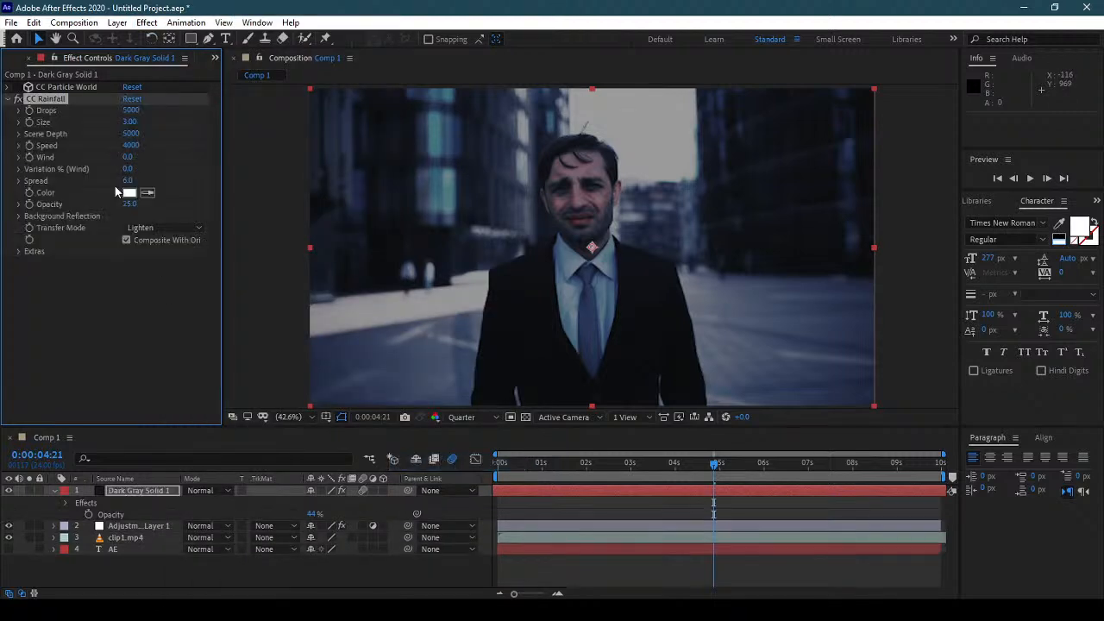
pyautogui.moveTo(513, 472); pyautogui.dragTo(496, 470)
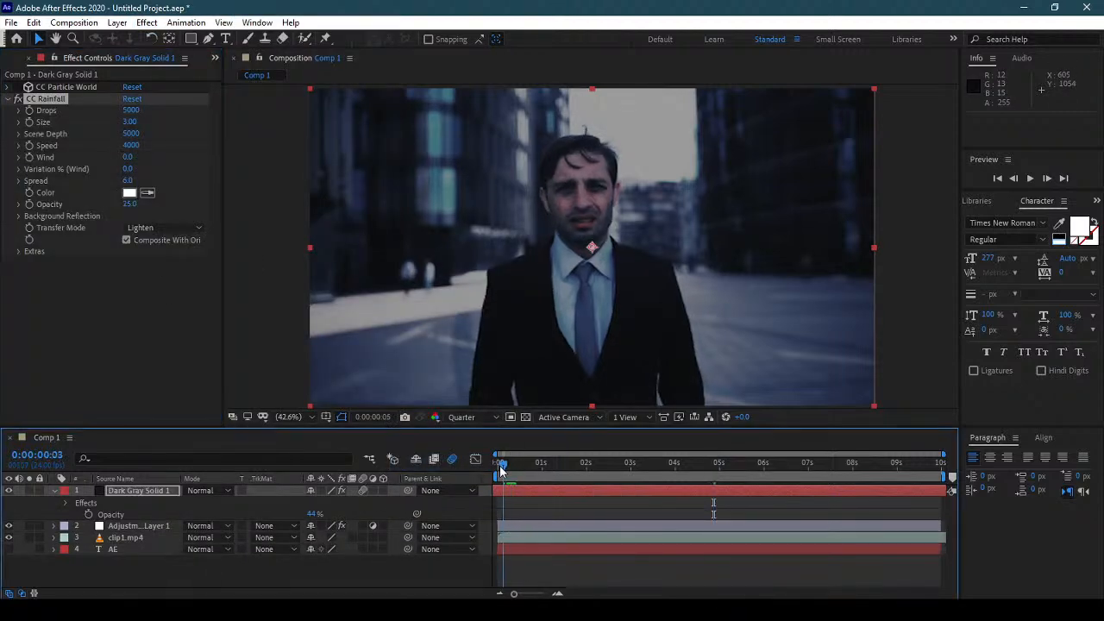
pyautogui.press('space')
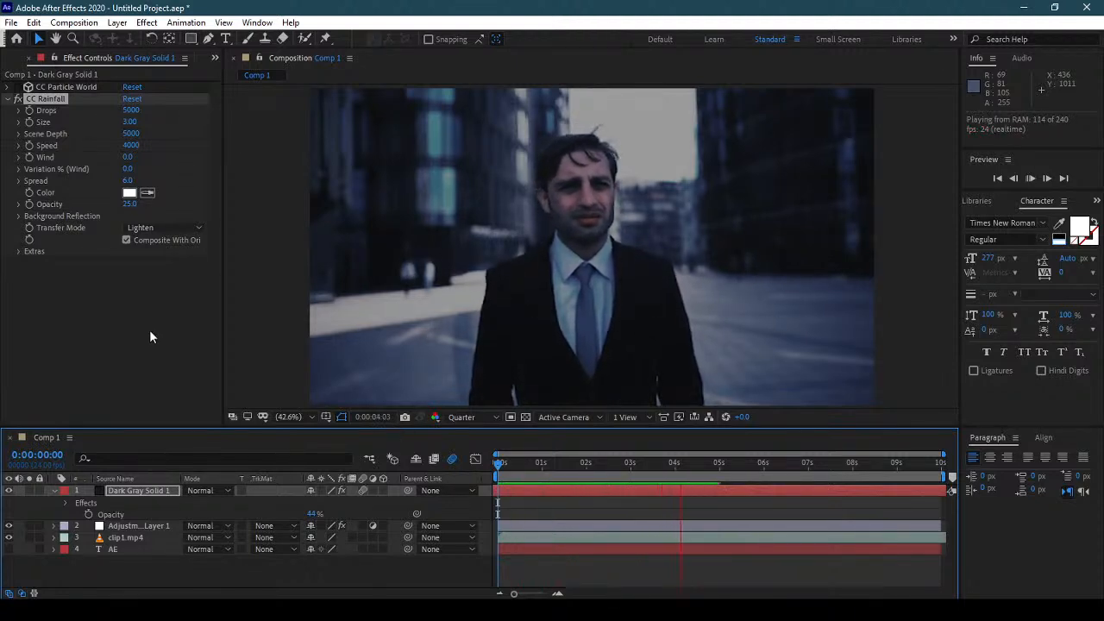
# Step: Raise the CC Rainfall Opacity to 93 and preview it, then disable and collapse the effect
pyautogui.moveTo(129, 206); pyautogui.dragTo(162, 208)
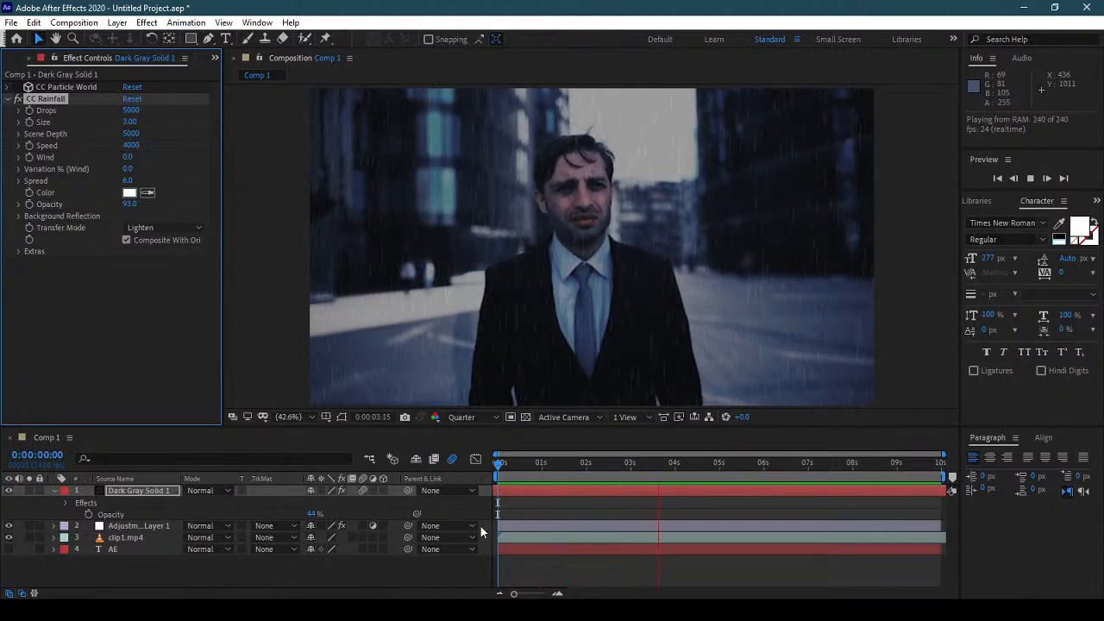
pyautogui.press('space')
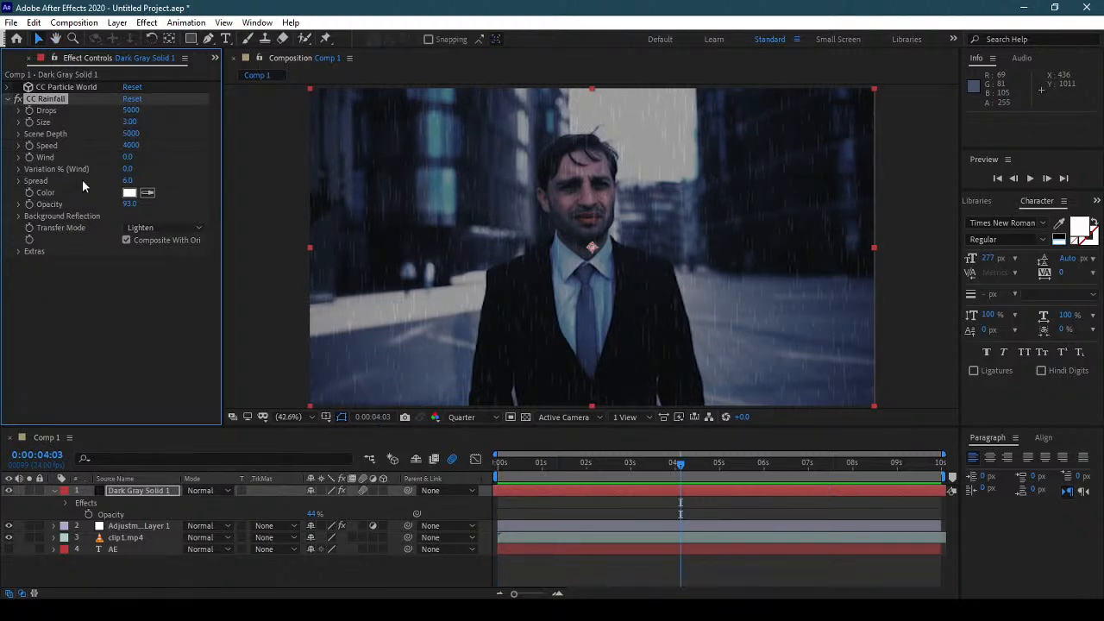
pyautogui.click(29, 98)
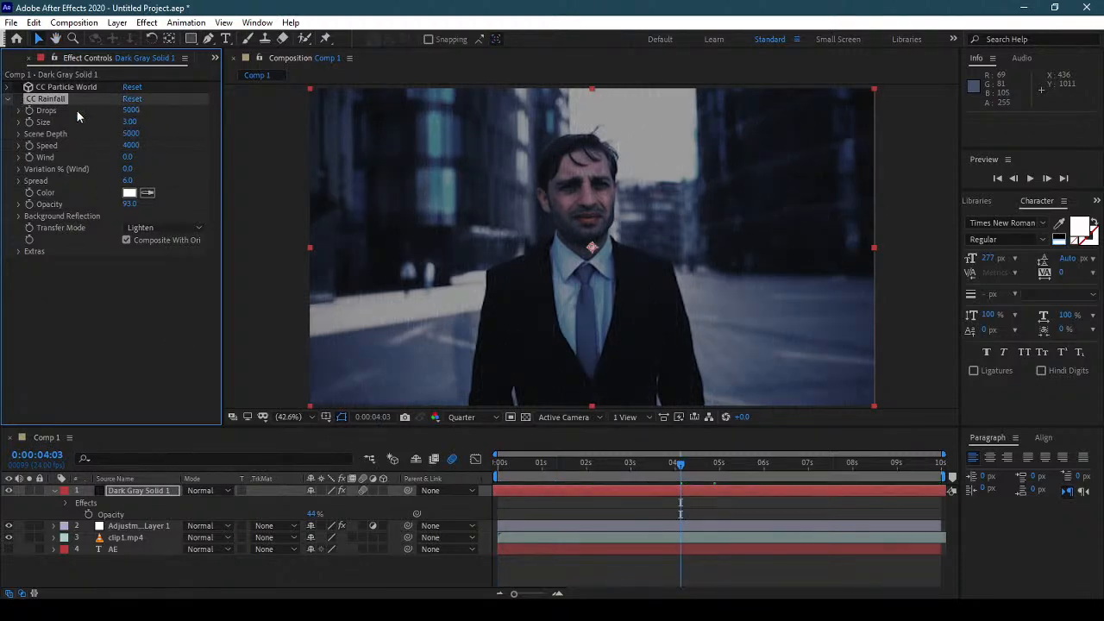
pyautogui.click(8, 99)
# Step: Apply the CC Snowfall effect to Dark Gray Solid 1 and preview it from the first frame
pyautogui.click(146, 23)
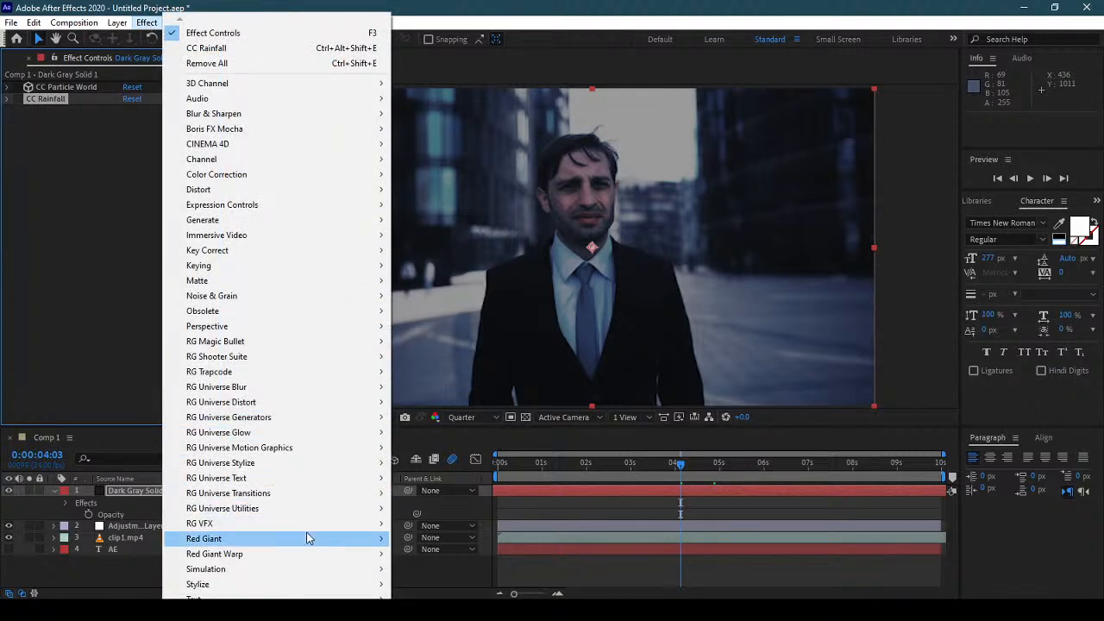
pyautogui.moveTo(318, 566)
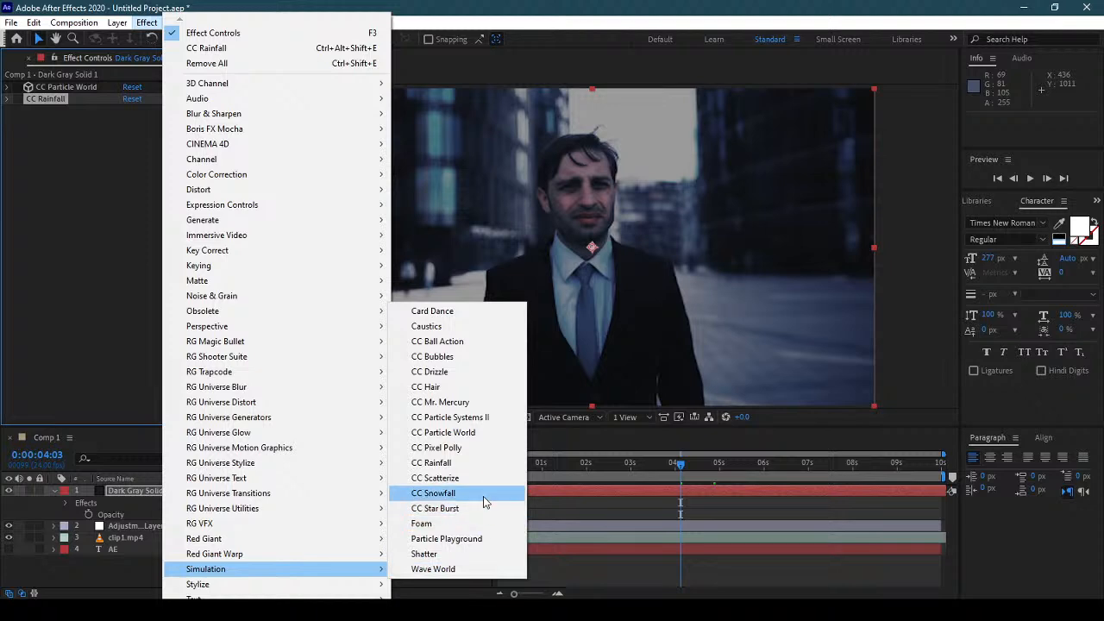
pyautogui.click(433, 492)
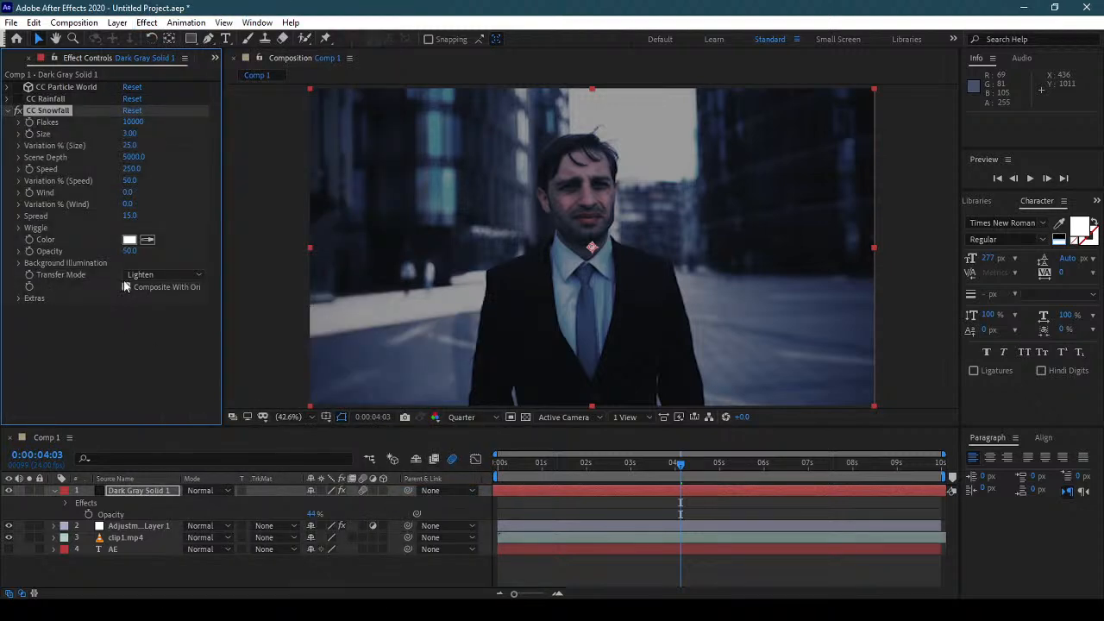
pyautogui.press('space')
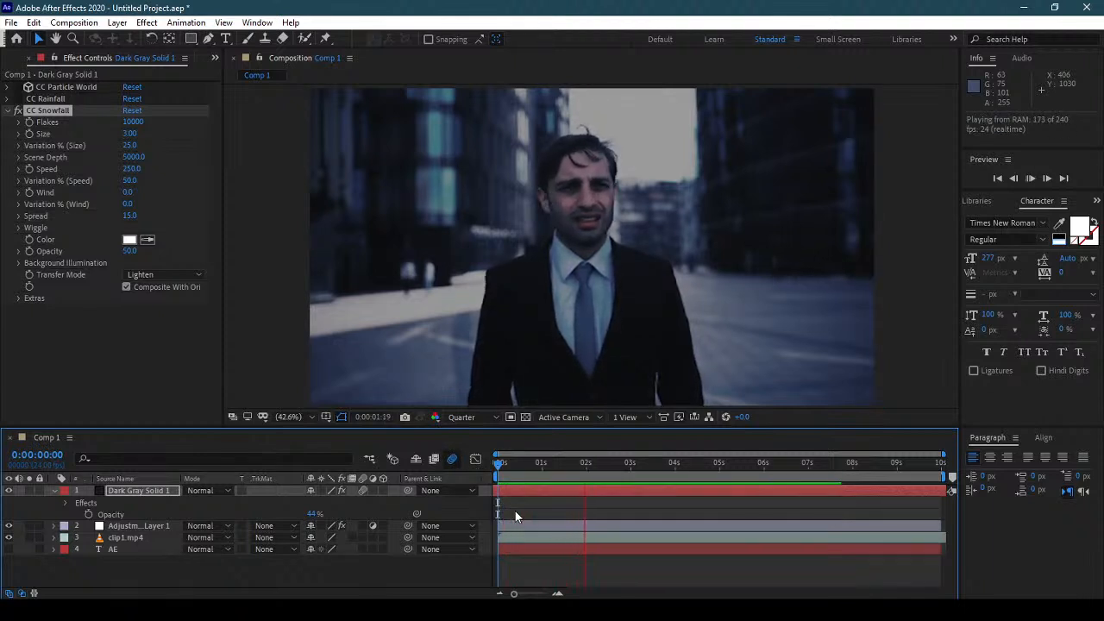
pyautogui.press('space')
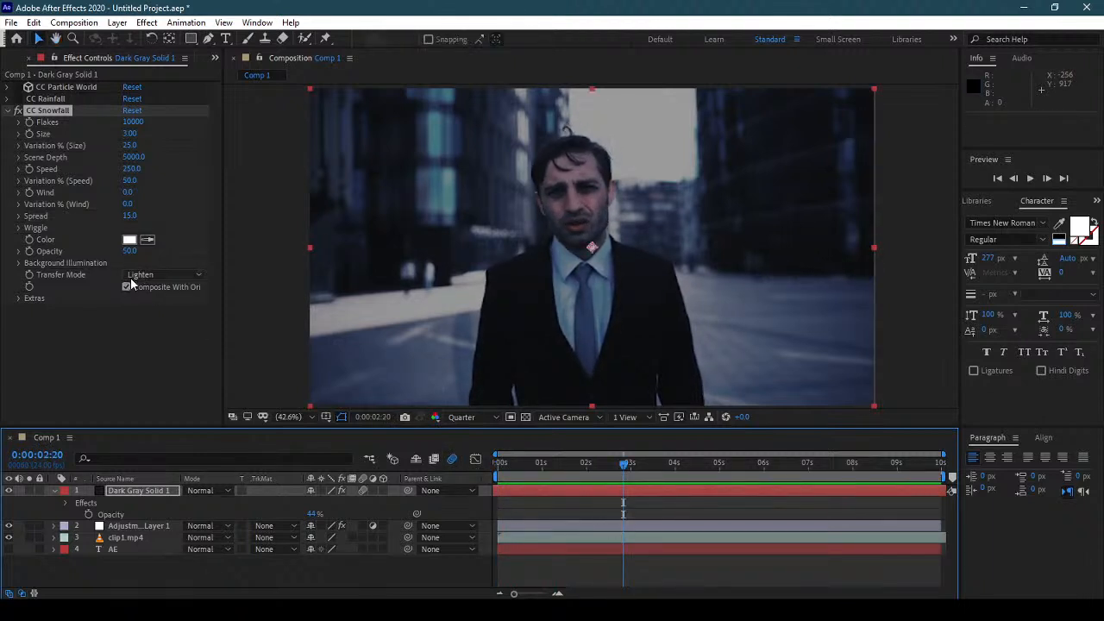
# Step: Set CC Snowfall's Opacity to 100, Size to 4.41, Variation % (Size) to 100, Scene Depth to 5390 and Spread to 18.9, with Transfer Mode Lighten
pyautogui.moveTo(129, 251); pyautogui.dragTo(198, 253)
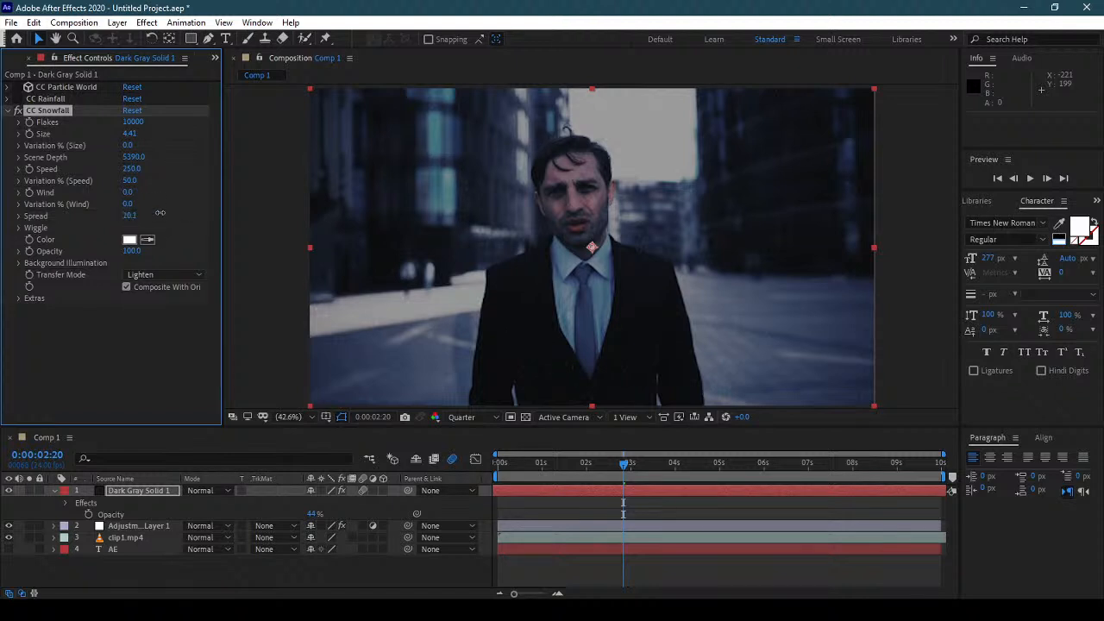
pyautogui.click(164, 274)
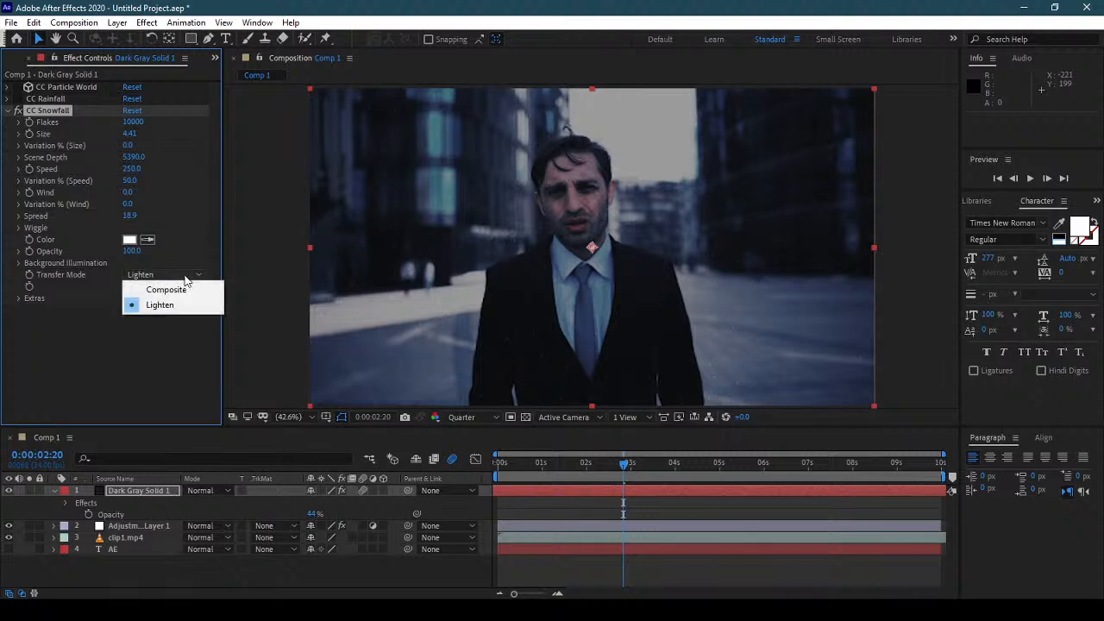
pyautogui.click(186, 290)
pyautogui.click(173, 274)
pyautogui.click(175, 304)
pyautogui.click(126, 287)
pyautogui.click(126, 288)
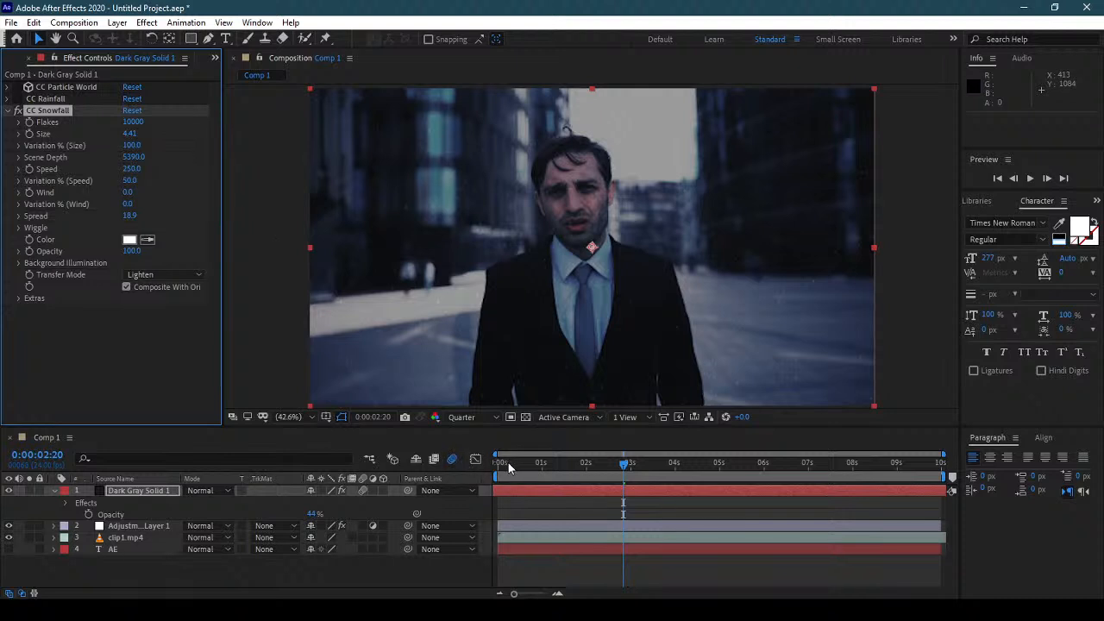
# Step: Preview the adjusted snowfall from the first frame of the composition
pyautogui.click(507, 464)
pyautogui.press('space')
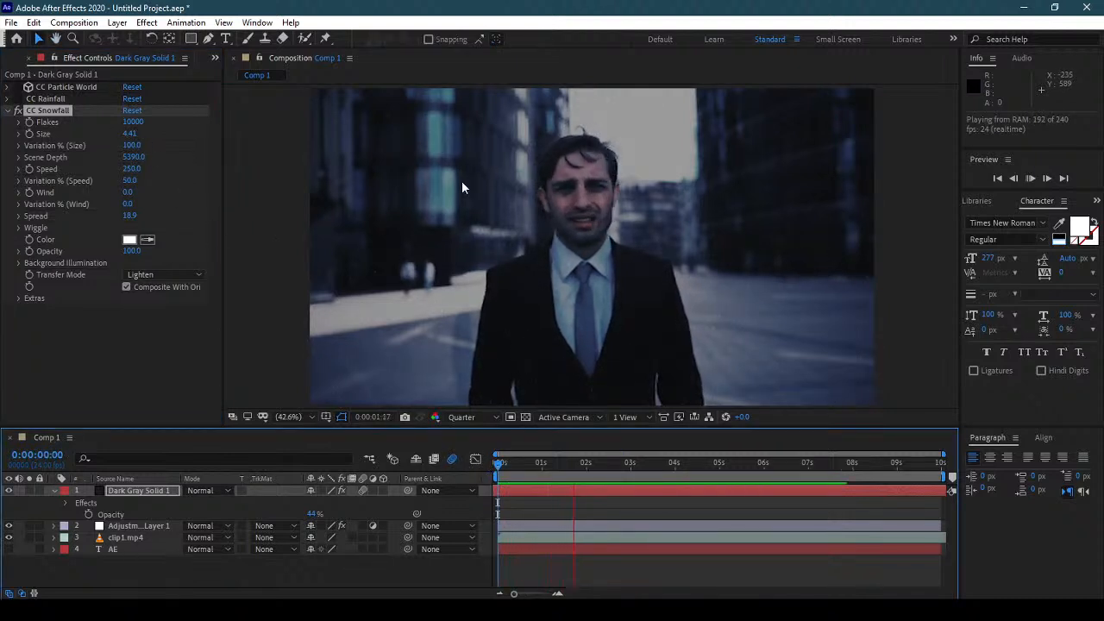
pyautogui.press('space')
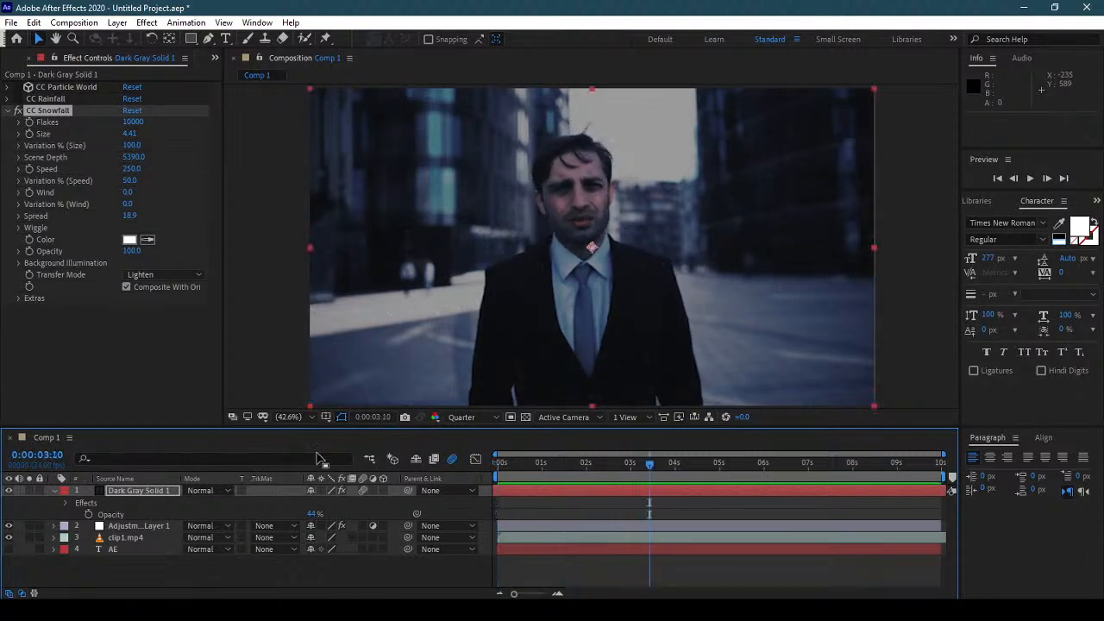
# Step: Try scaling Dark Gray Solid 1 up to 357%, preview the snow, and reset its Scale
pyautogui.click(138, 491)
pyautogui.press('s')
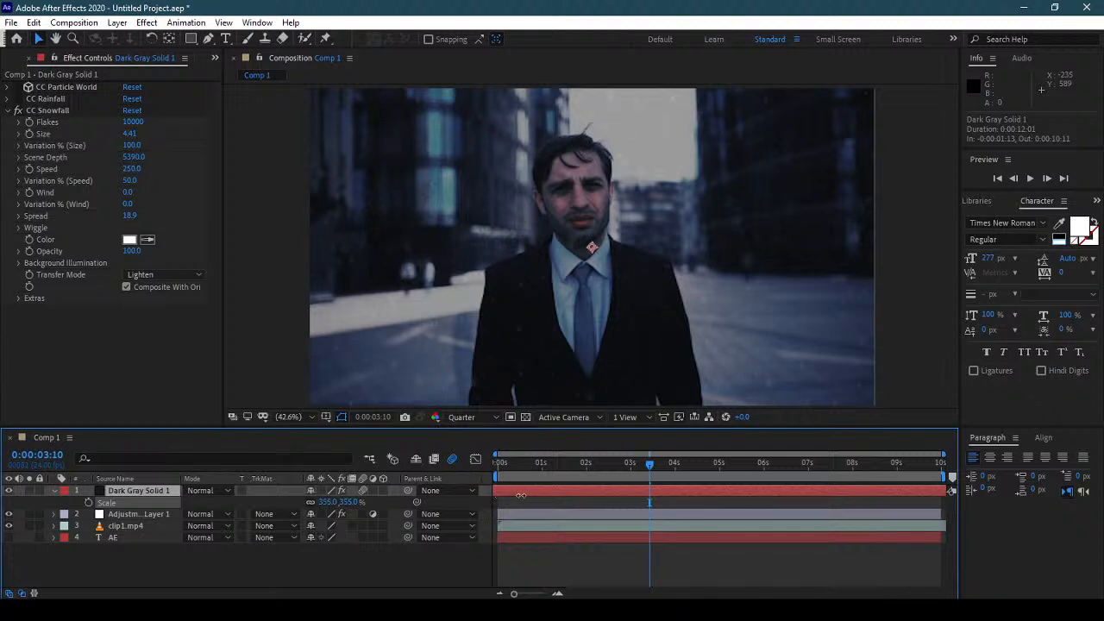
pyautogui.moveTo(535, 463); pyautogui.dragTo(433, 463)
pyautogui.press('space')
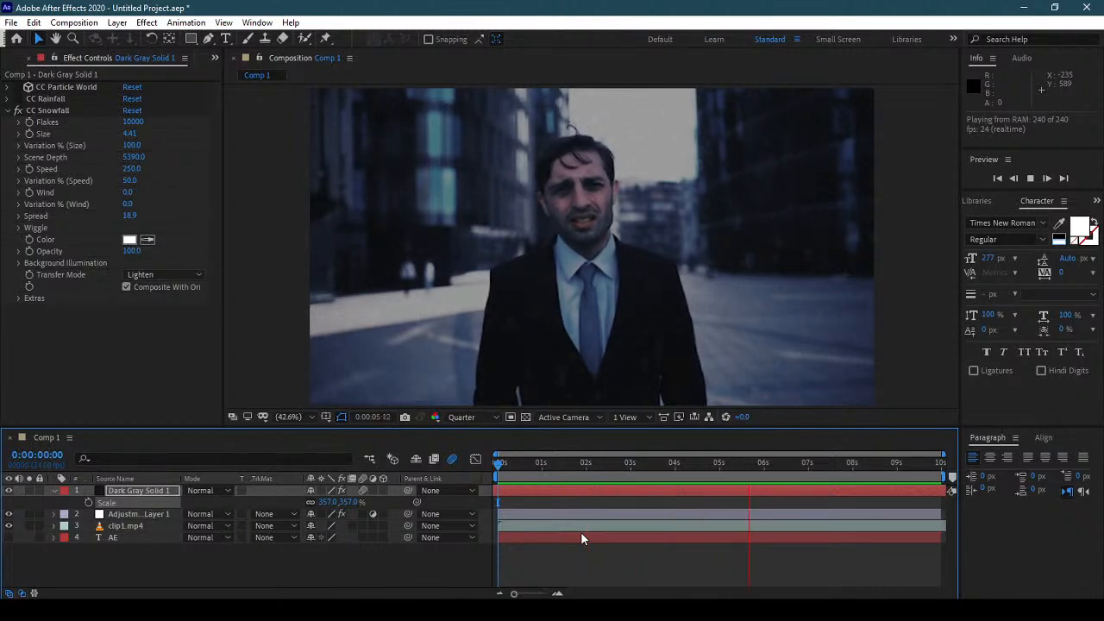
pyautogui.rightClick(125, 507)
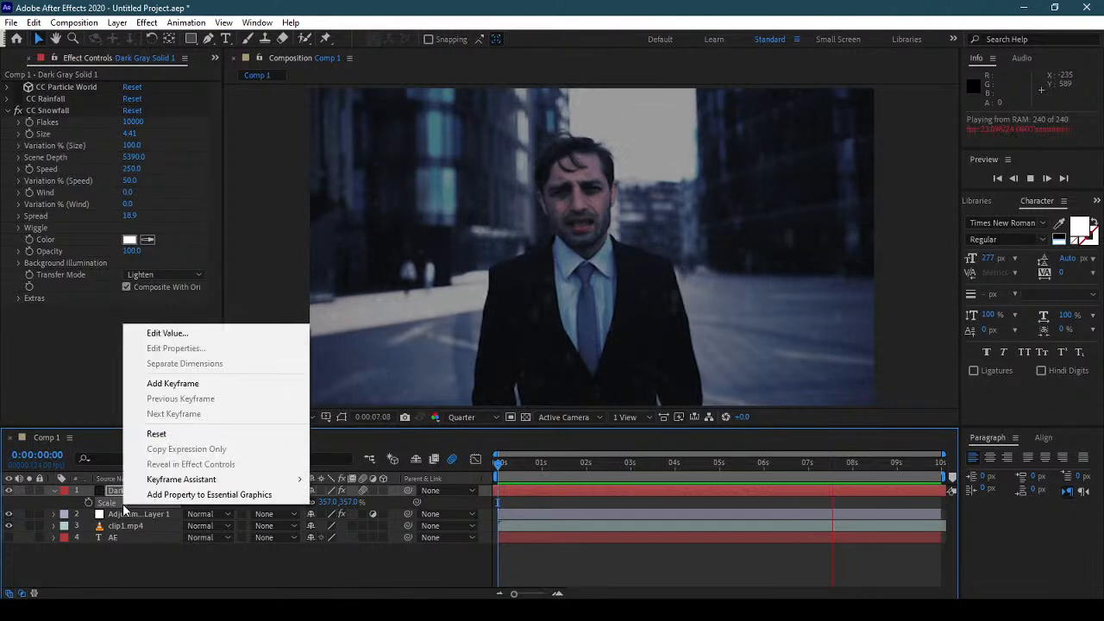
pyautogui.click(197, 434)
# Step: Disable CC Snowfall and re-enable CC Rainfall on Dark Gray Solid 1, stopping the preview at frame 0:00:00:05
pyautogui.click(17, 112)
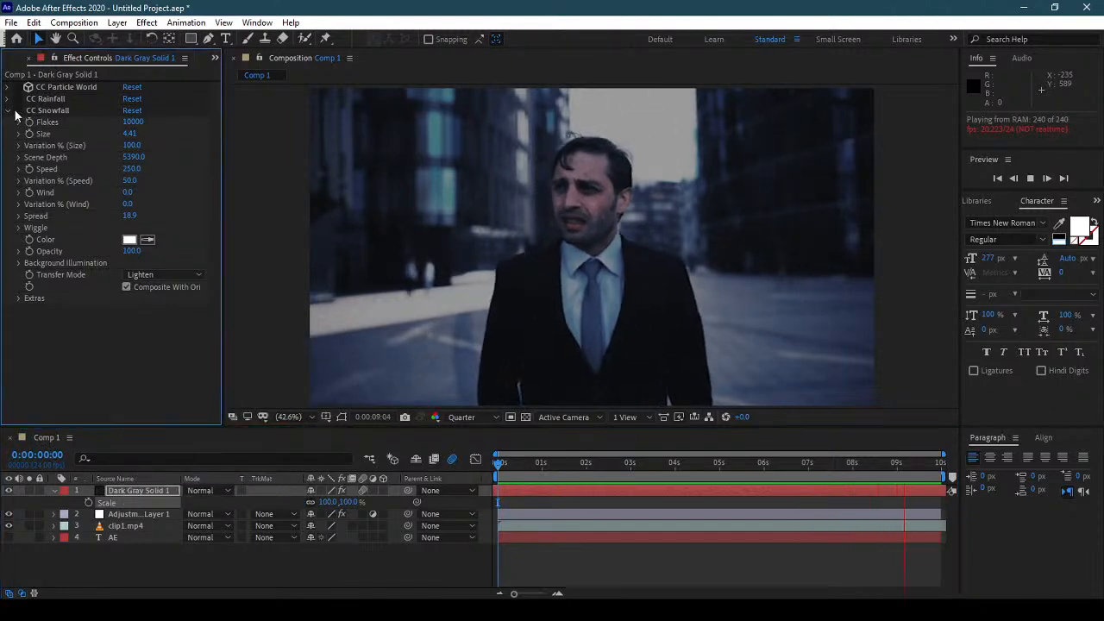
pyautogui.click(18, 99)
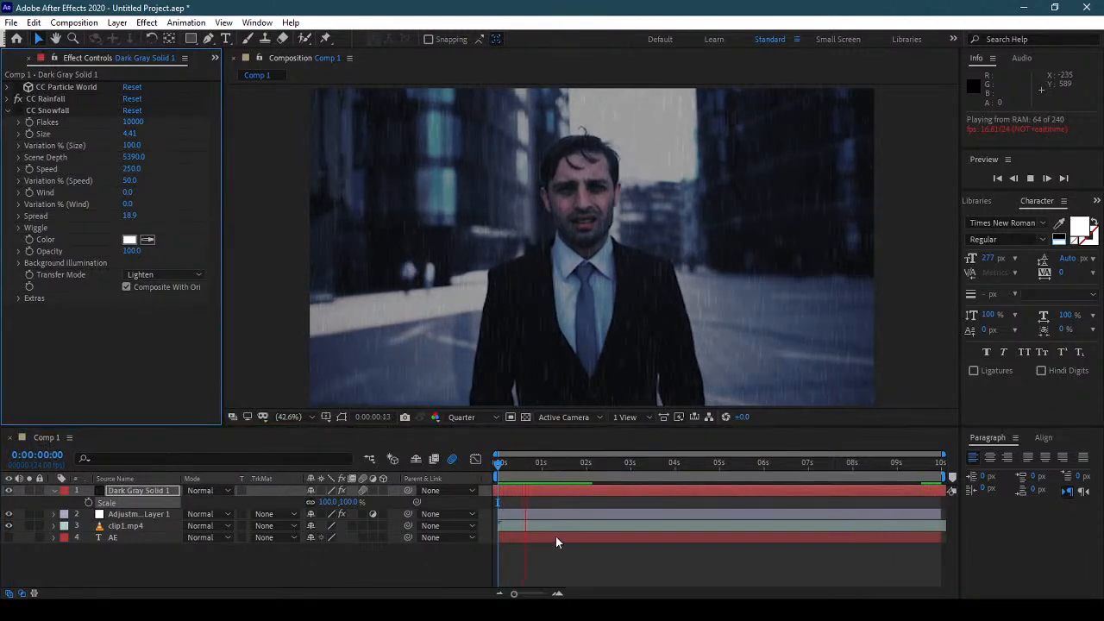
pyautogui.click(530, 474)
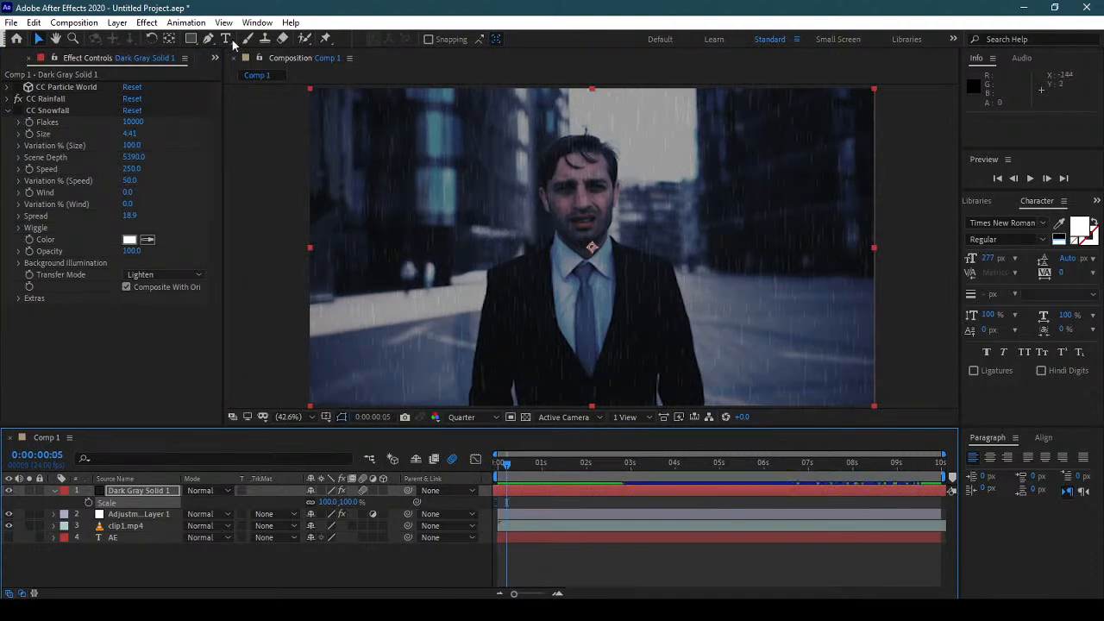
# Step: Apply the Advanced Lightning effect from the Generate category to Dark Gray Solid 1
pyautogui.click(148, 23)
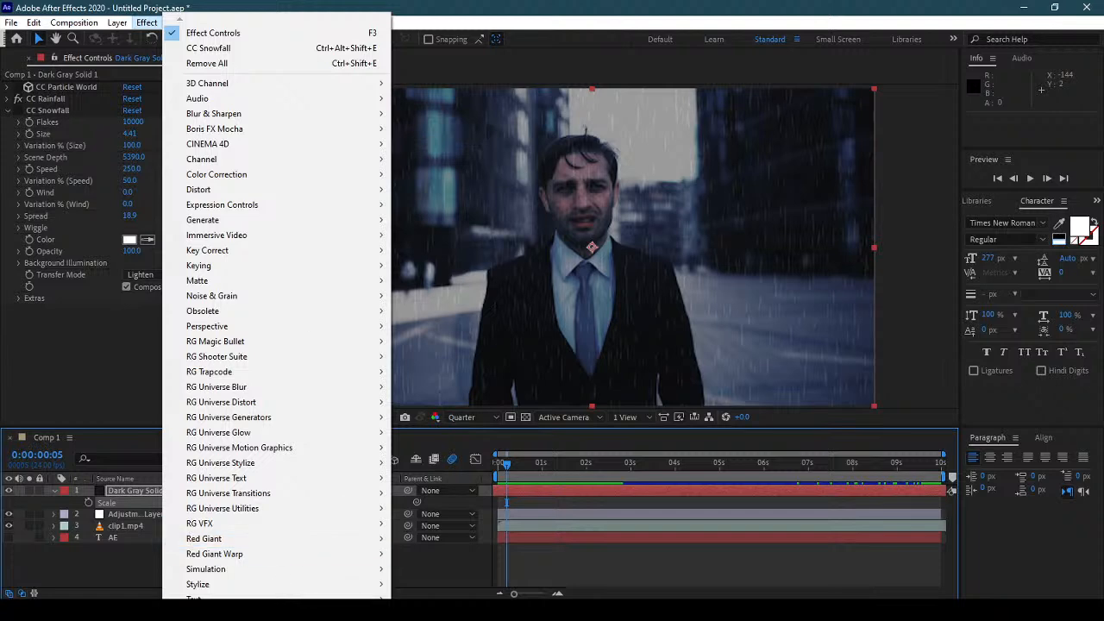
pyautogui.moveTo(229, 607)
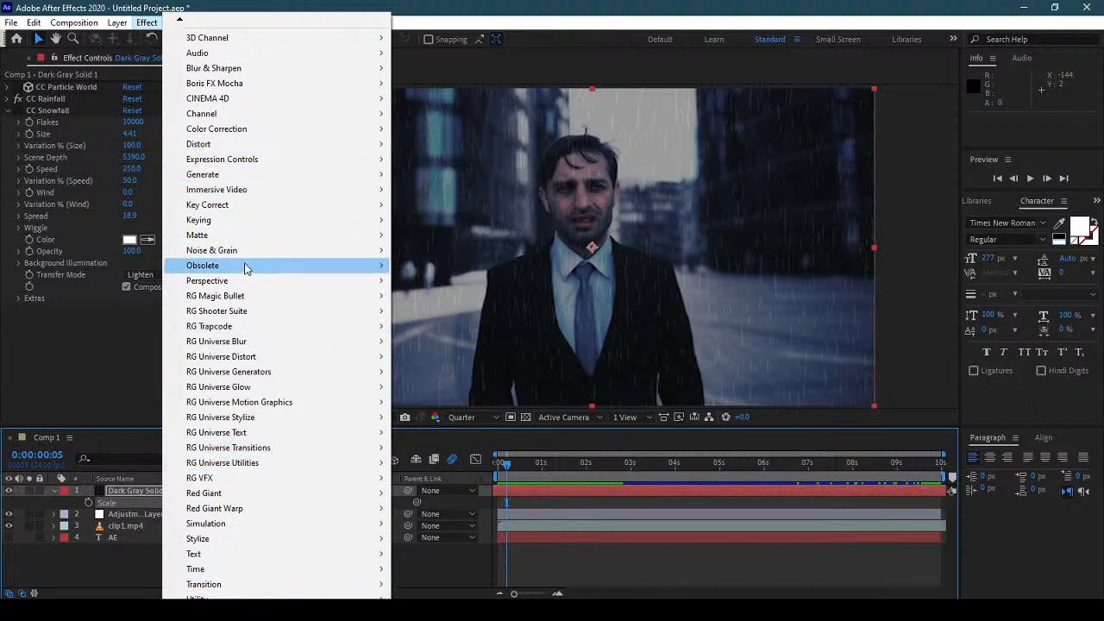
pyautogui.moveTo(248, 267)
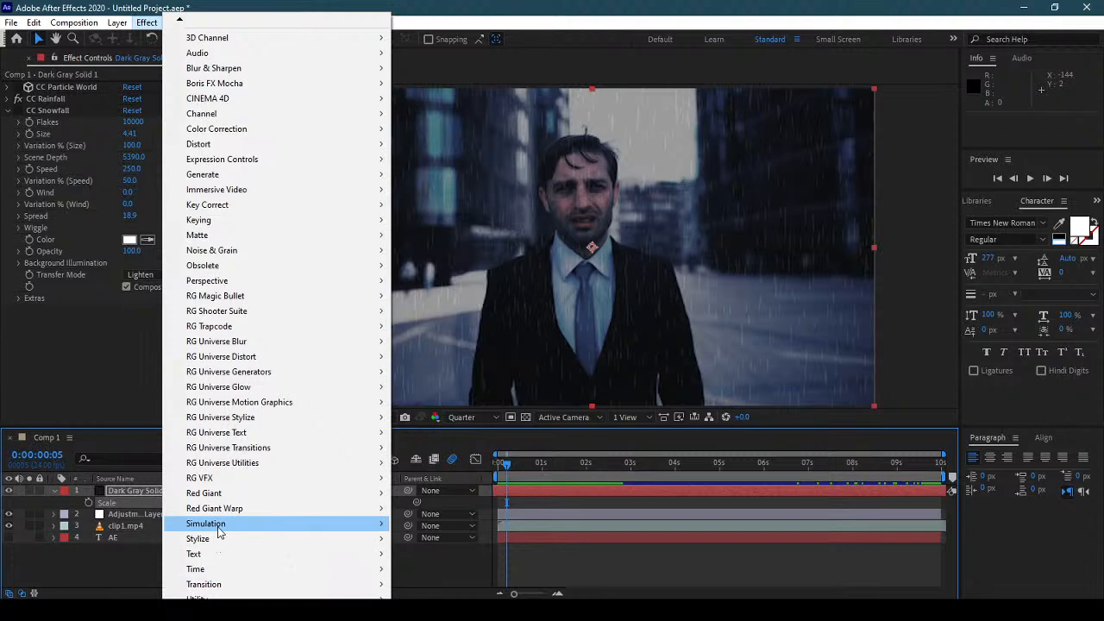
pyautogui.moveTo(248, 531)
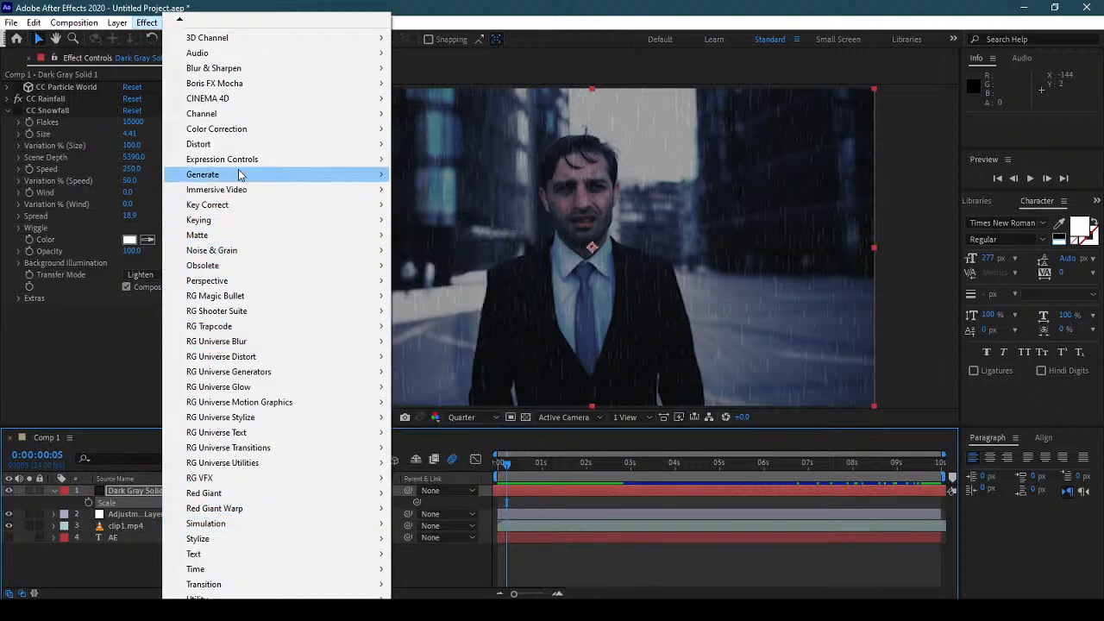
pyautogui.moveTo(263, 174)
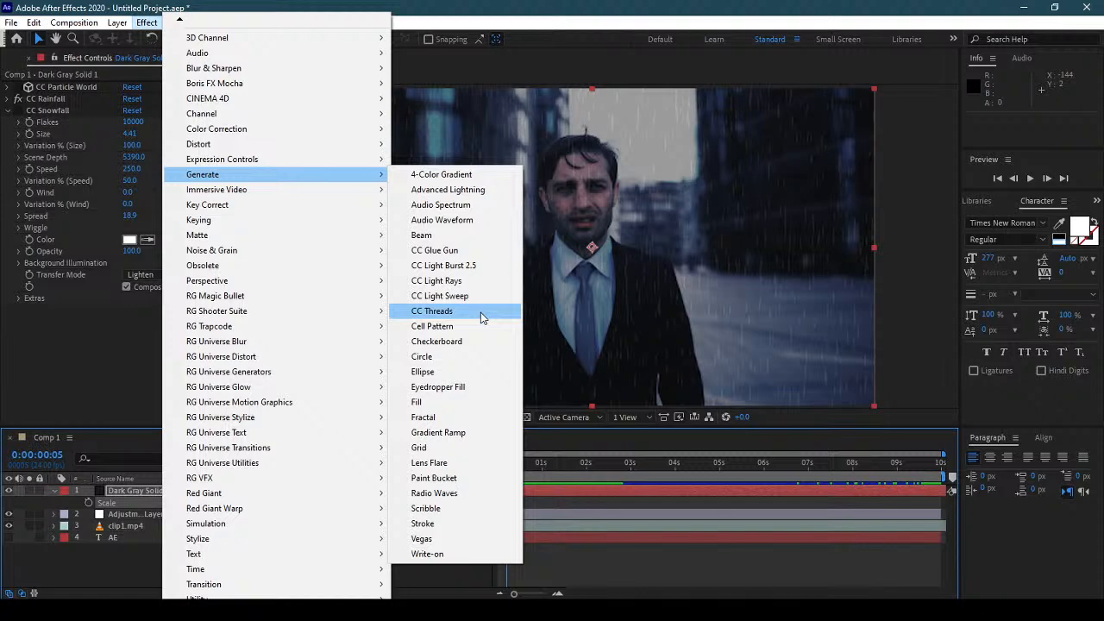
pyautogui.click(448, 190)
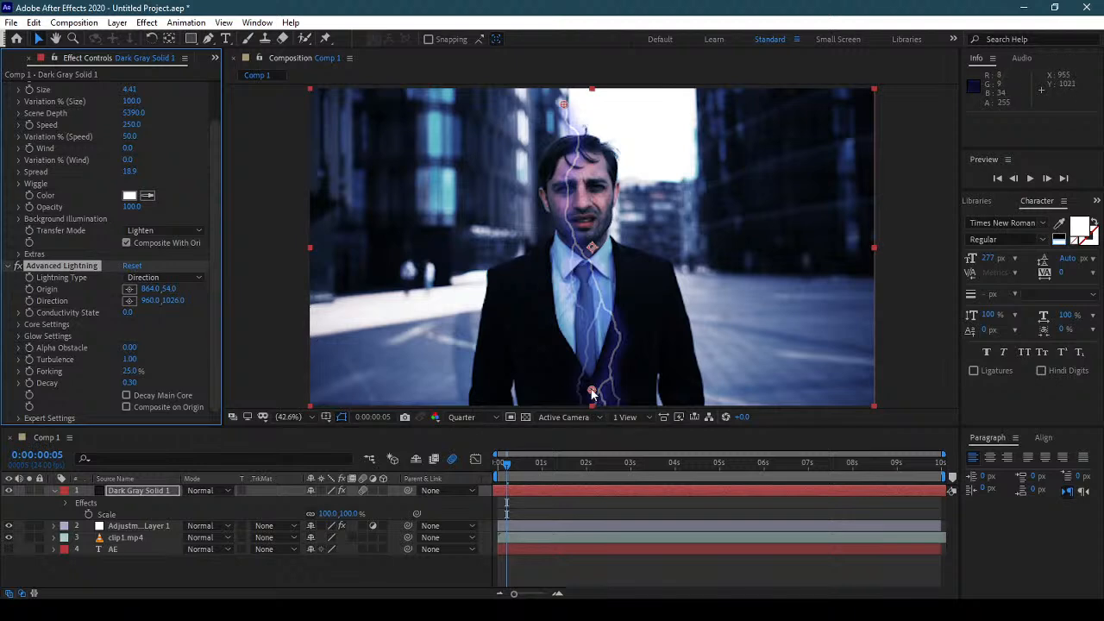
# Step: Move the lightning's Direction point to 450.5, 981.4 and raise Dark Gray Solid 1's layer Opacity to 100%
pyautogui.moveTo(582, 389); pyautogui.dragTo(439, 380)
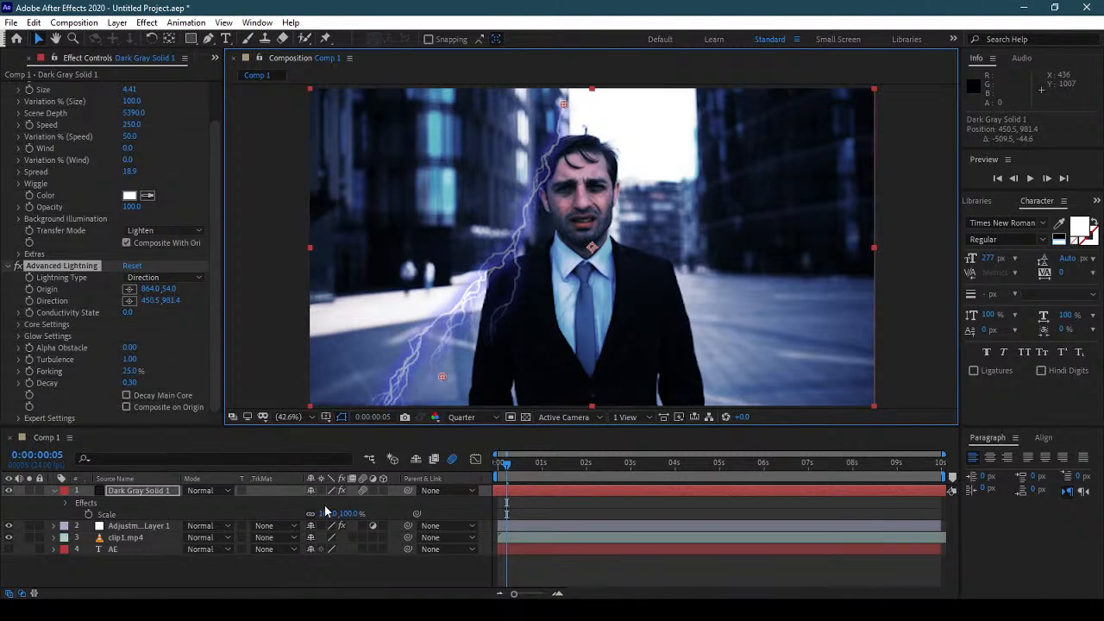
pyautogui.press('t')
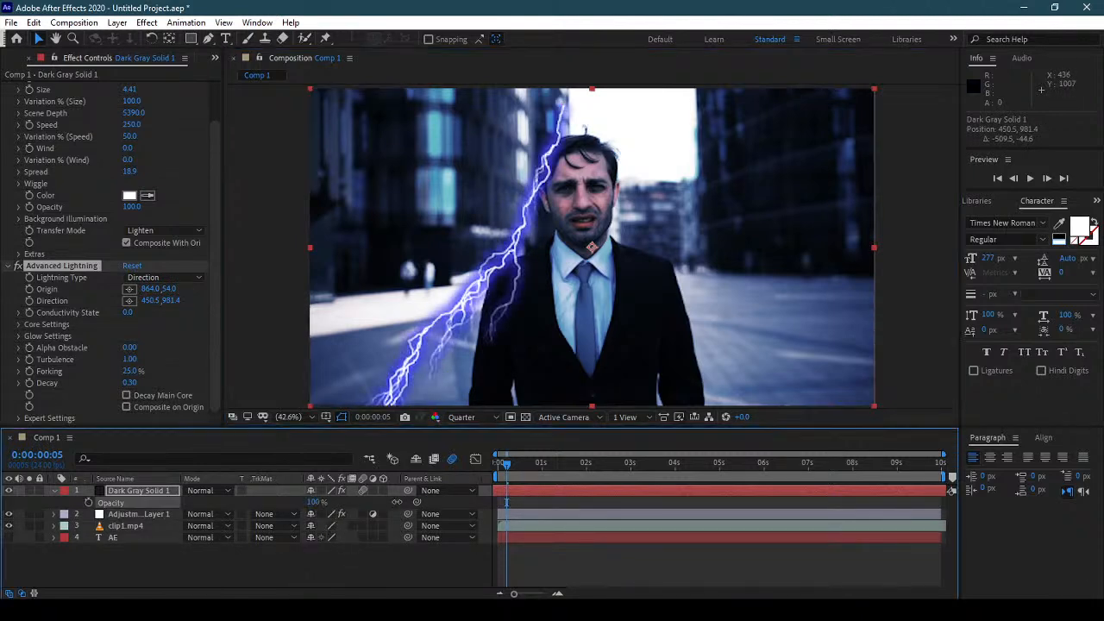
pyautogui.moveTo(441, 502); pyautogui.dragTo(443, 502)
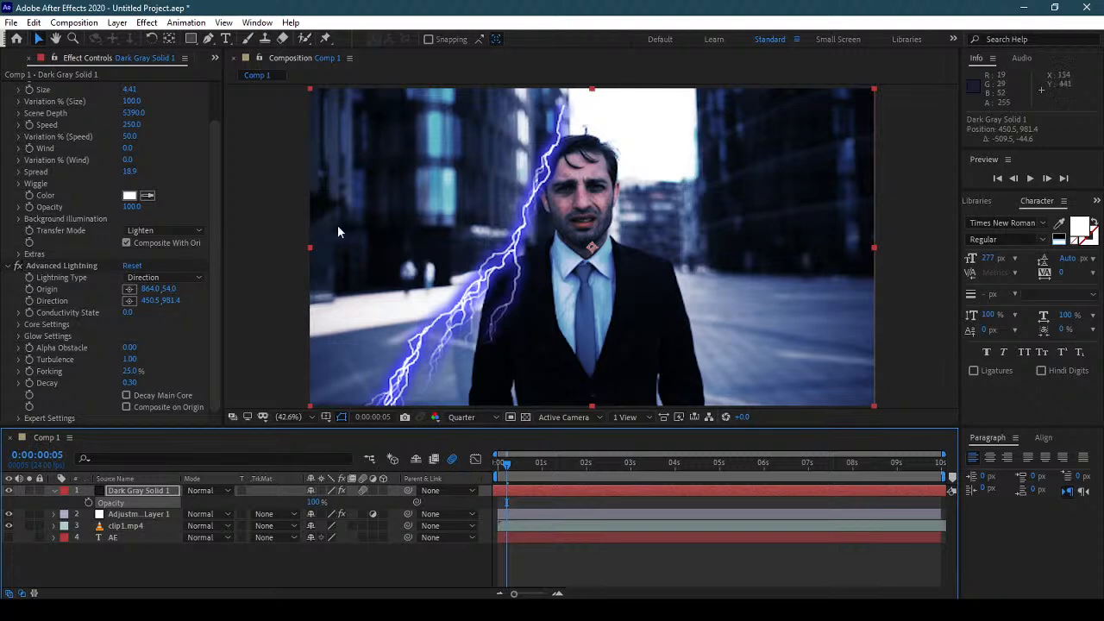
# Step: Set the lightning's Origin to 197.2, -7.0 and Direction to 1744.2, 957.9, and enable keyframing for both
pyautogui.click(130, 289)
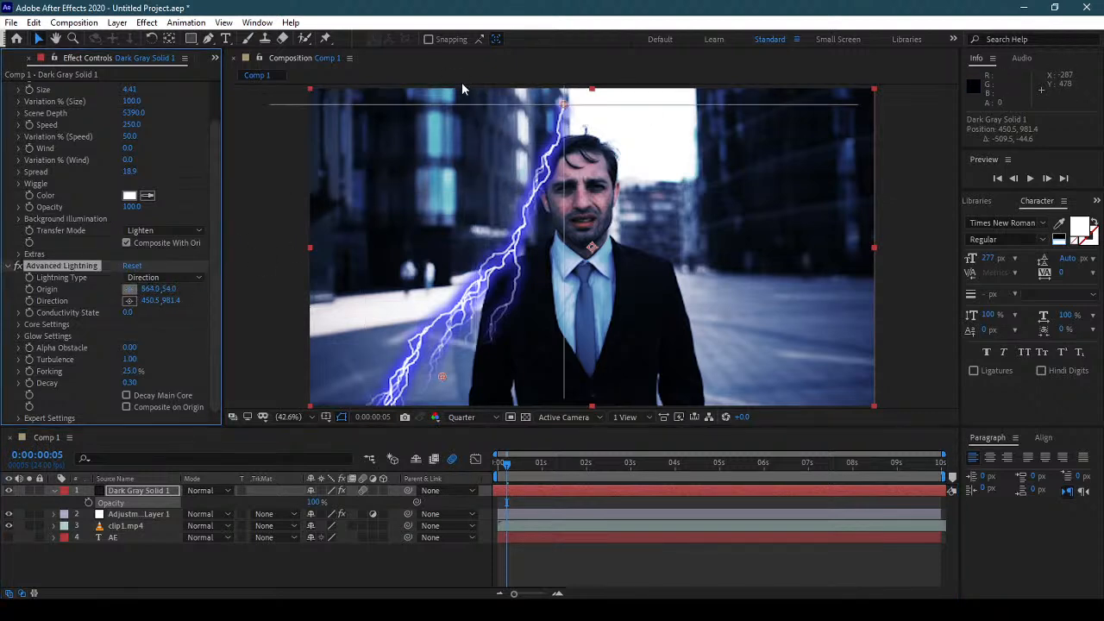
pyautogui.click(452, 91)
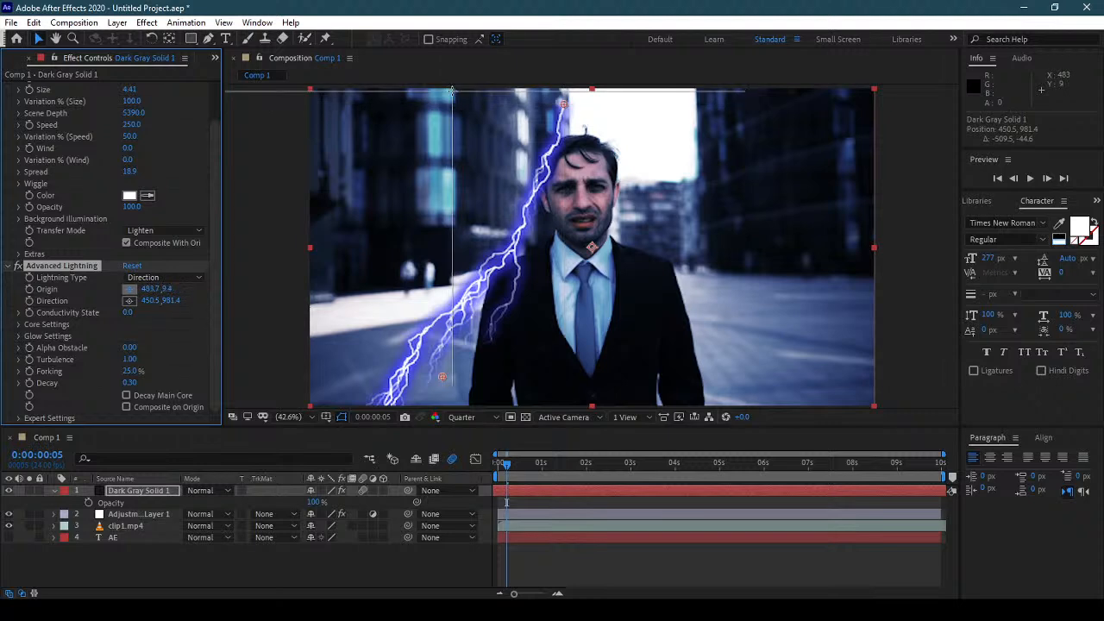
pyautogui.moveTo(451, 91); pyautogui.dragTo(347, 90)
pyautogui.moveTo(443, 378); pyautogui.dragTo(822, 376)
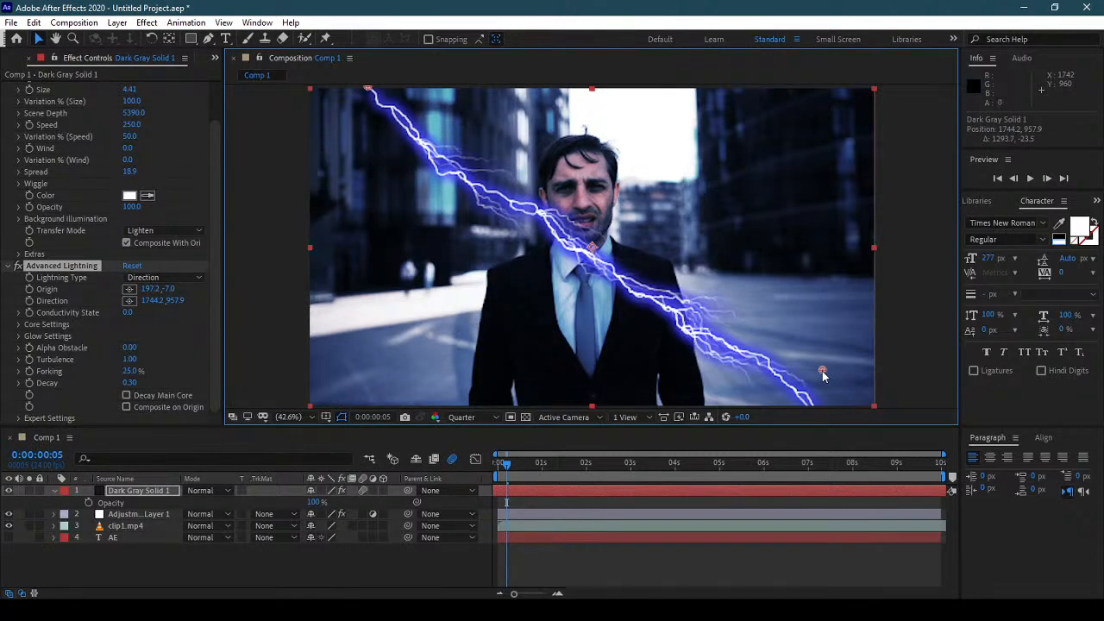
pyautogui.click(28, 293)
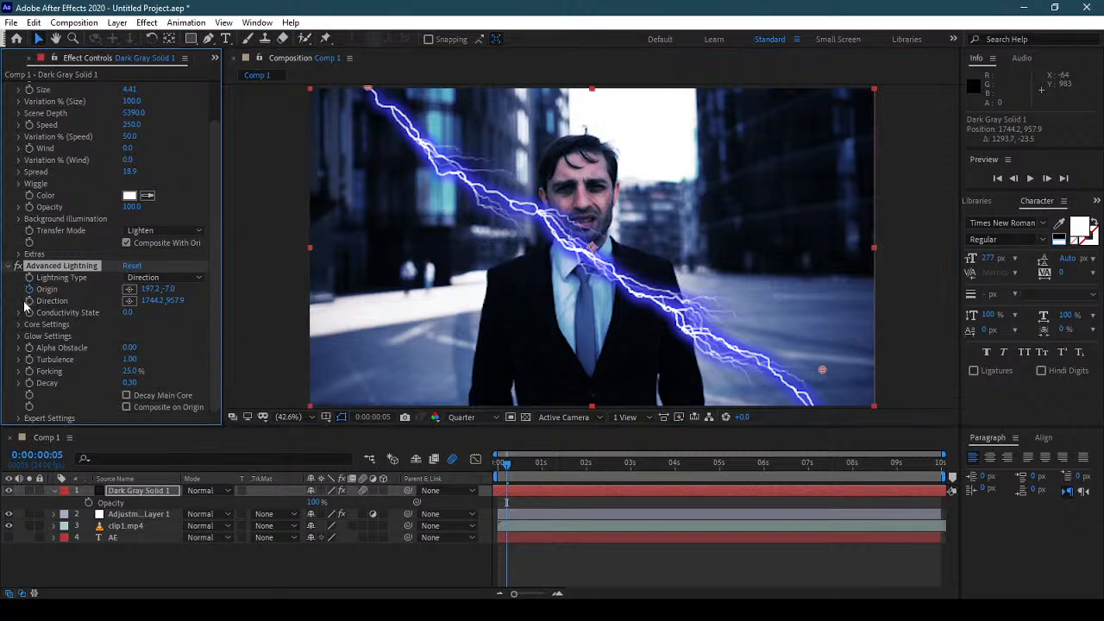
# Step: Try the Strike, Omni, Two-Way Strike and Bouncey types for Advanced Lightning, and settle on Strike
pyautogui.click(164, 277)
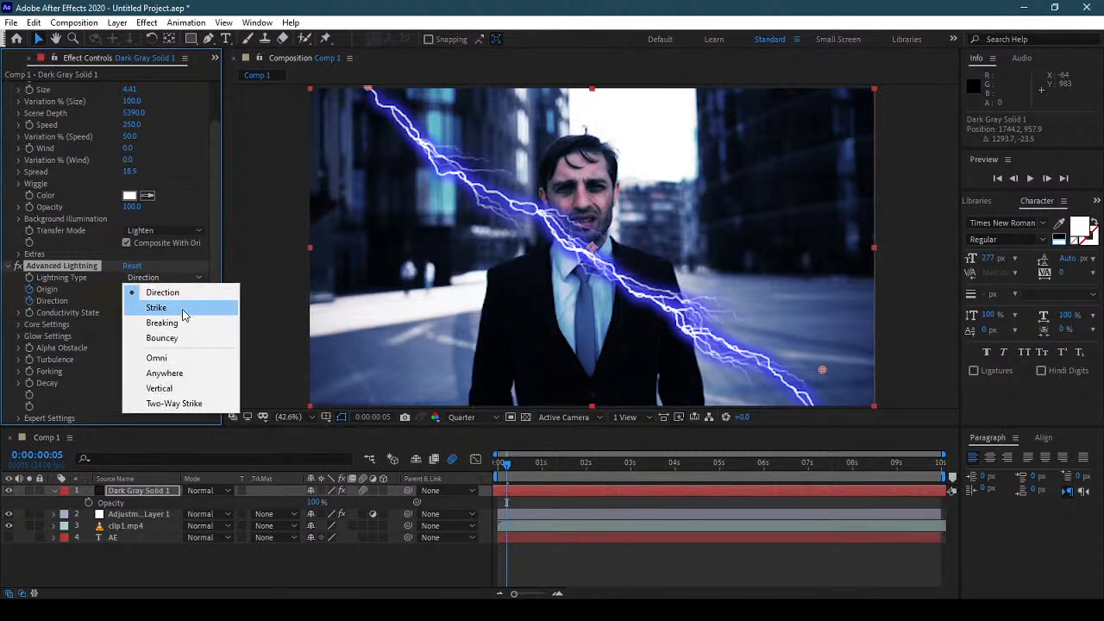
pyautogui.click(181, 307)
pyautogui.click(183, 278)
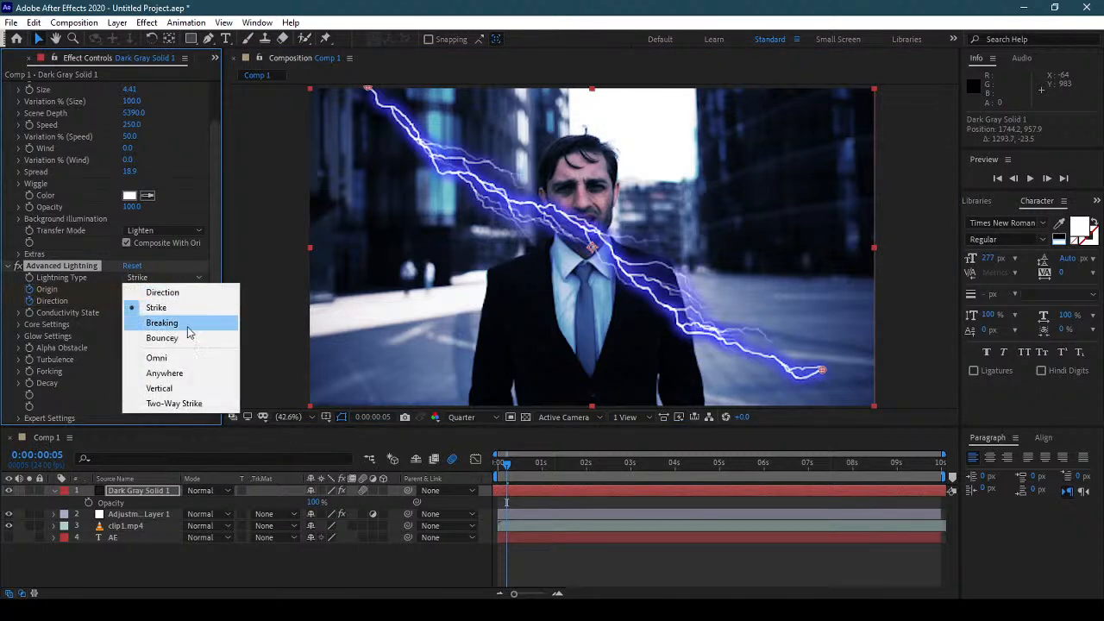
pyautogui.click(187, 357)
pyautogui.click(178, 276)
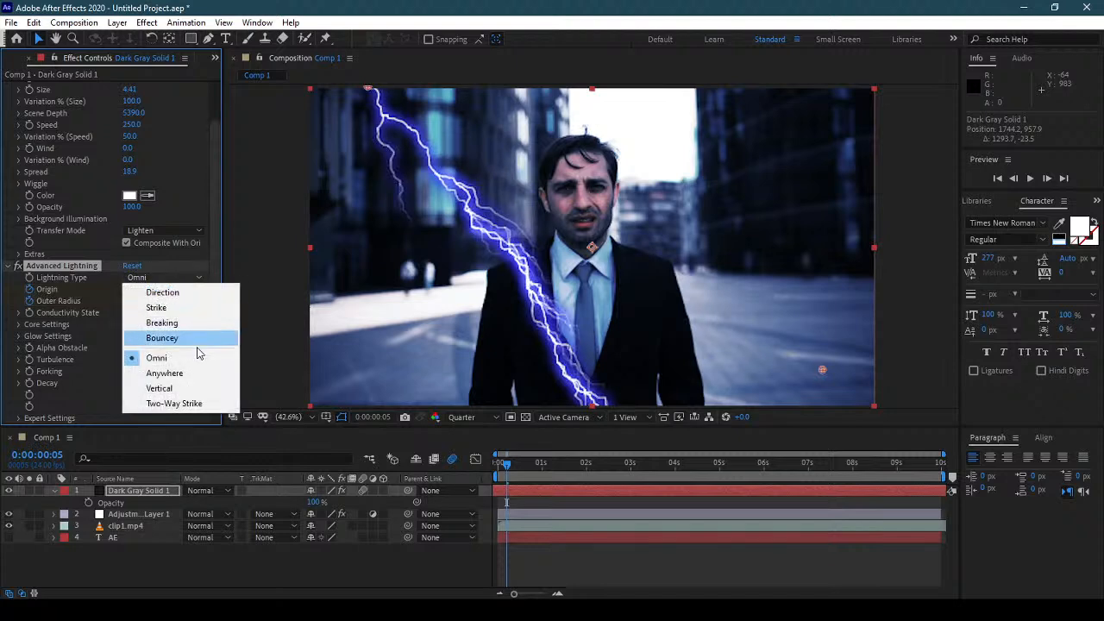
pyautogui.click(175, 404)
pyautogui.click(163, 277)
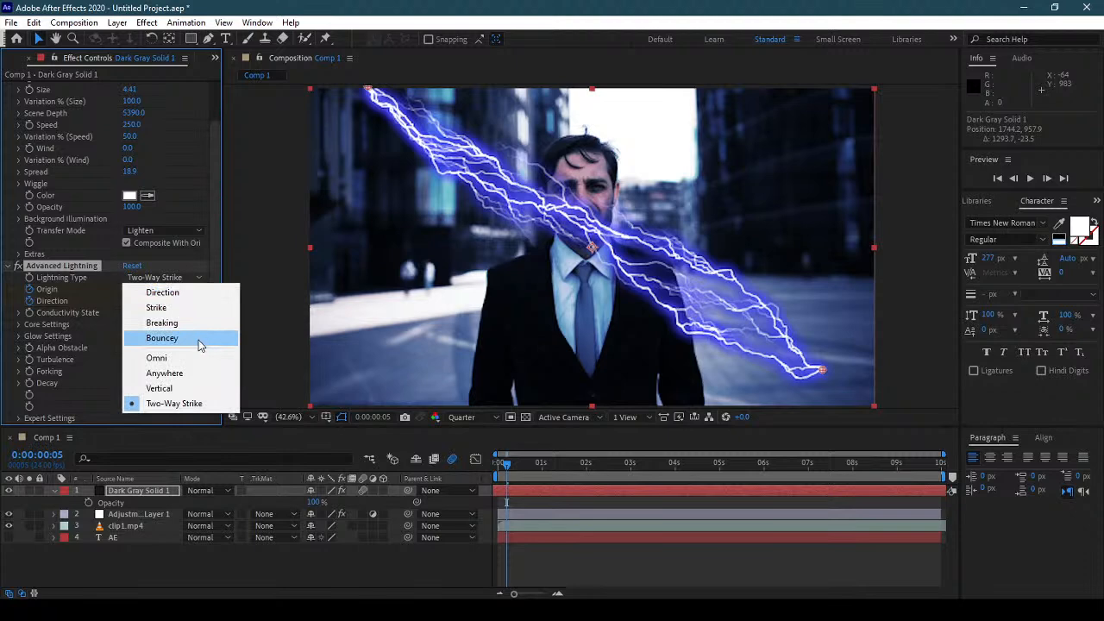
pyautogui.click(198, 344)
pyautogui.click(172, 278)
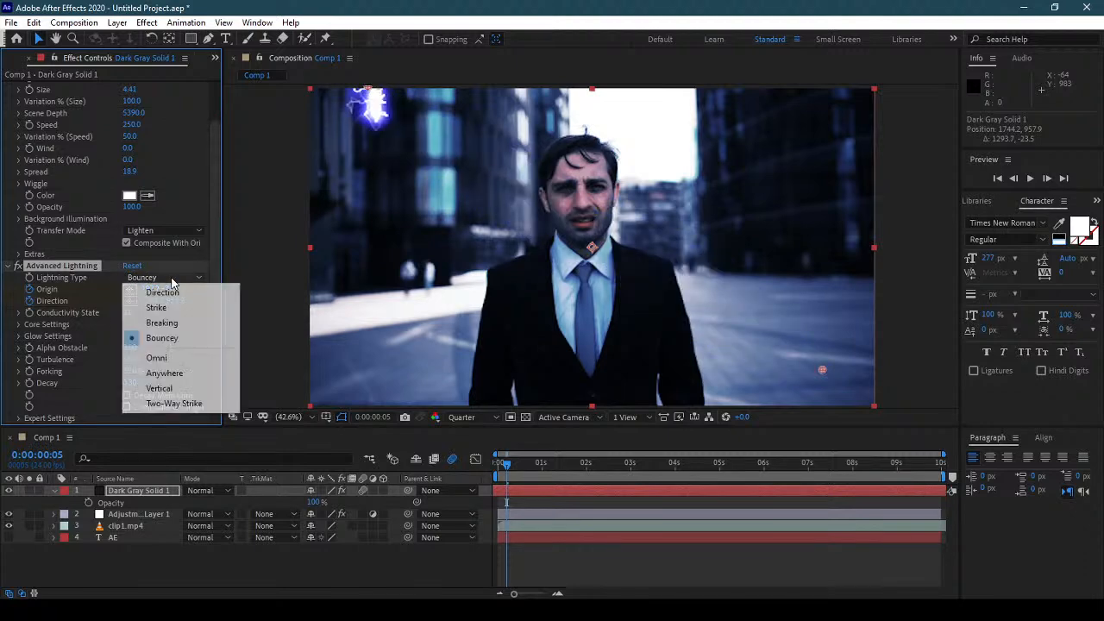
pyautogui.click(181, 309)
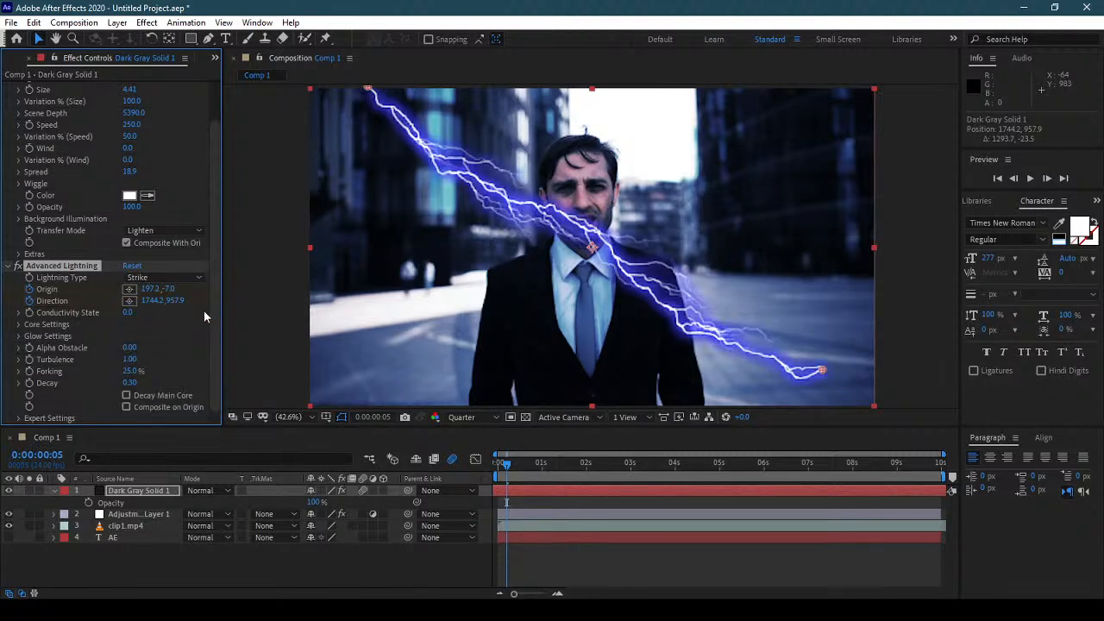
# Step: Move the lightning's Direction point to 1739.5, 1105.8 and shift its Origin and Direction keyframes to 0:00:00:01
pyautogui.moveTo(823, 374); pyautogui.dragTo(820, 418)
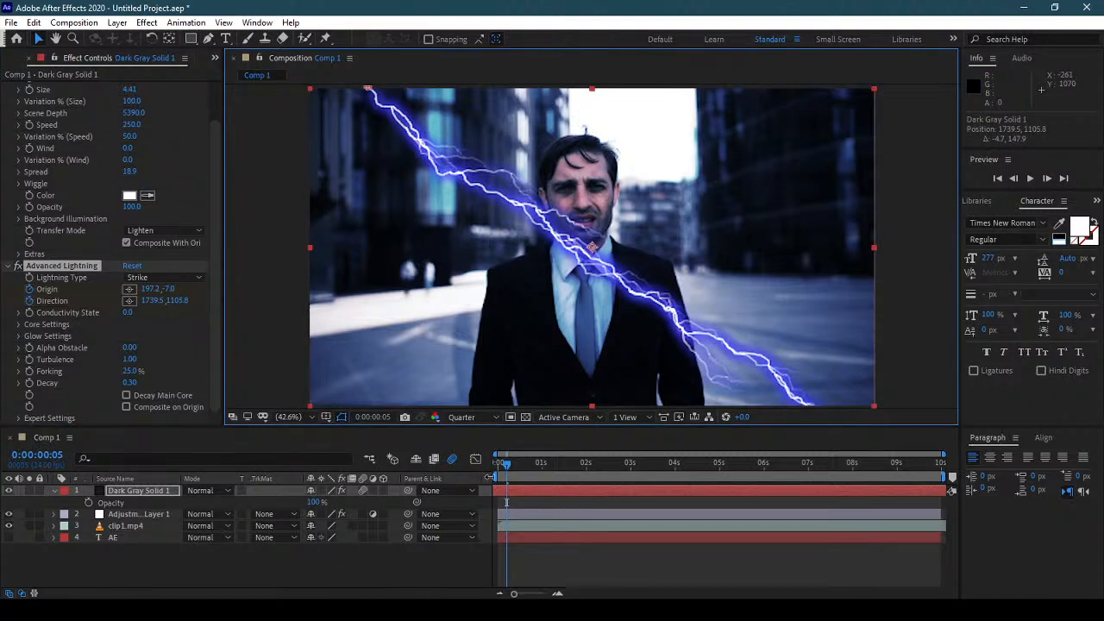
pyautogui.click(151, 491)
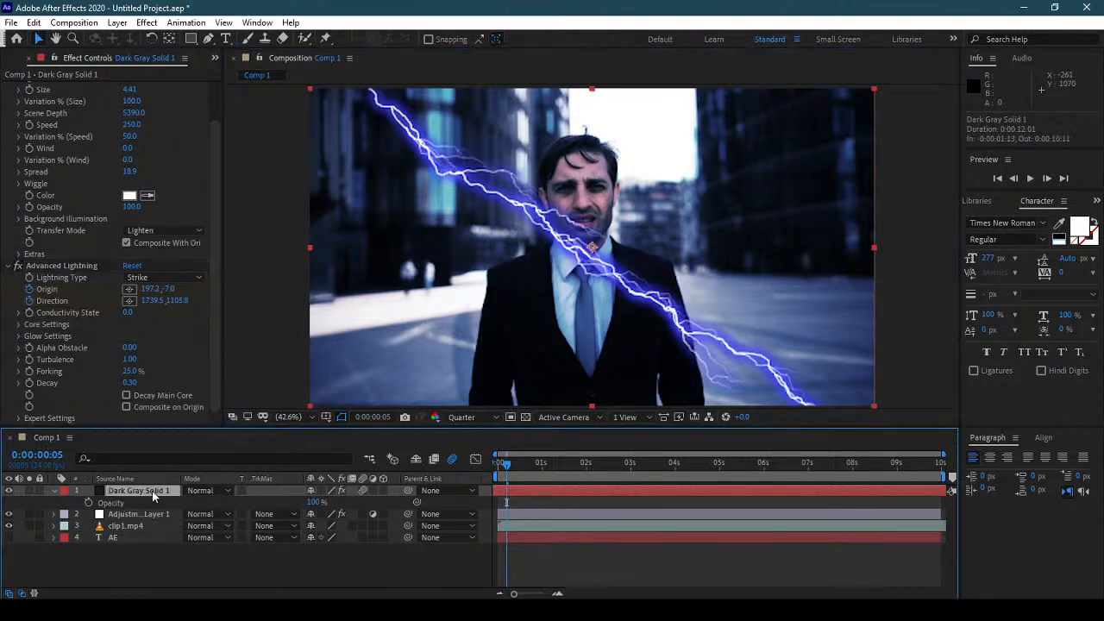
pyautogui.press('u')
pyautogui.moveTo(546, 504); pyautogui.dragTo(500, 527)
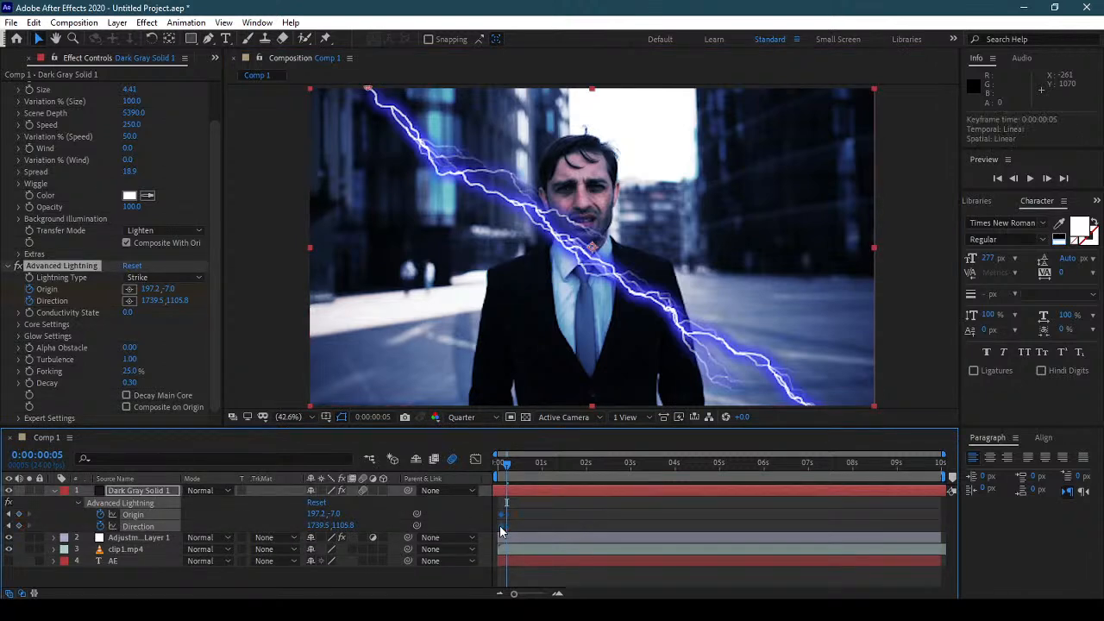
# Step: At 0:00:09:20, set the lightning's Direction to 115.0, 1042.4 and Origin to 1937.0, 23.5
pyautogui.moveTo(523, 471); pyautogui.dragTo(934, 479)
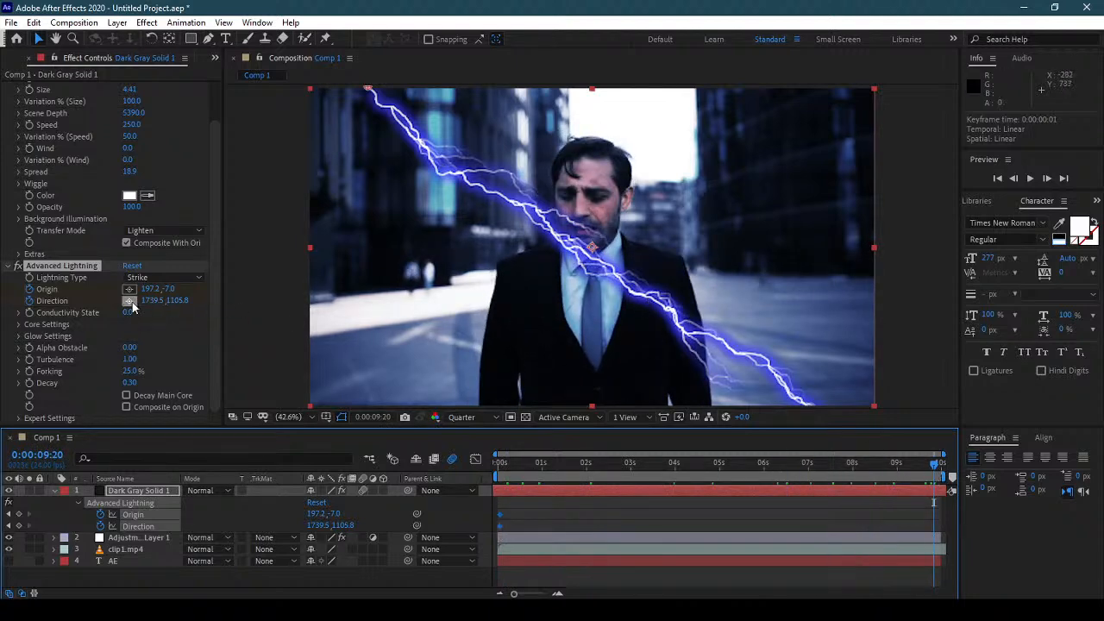
pyautogui.click(98, 270)
pyautogui.click(128, 300)
pyautogui.click(343, 399)
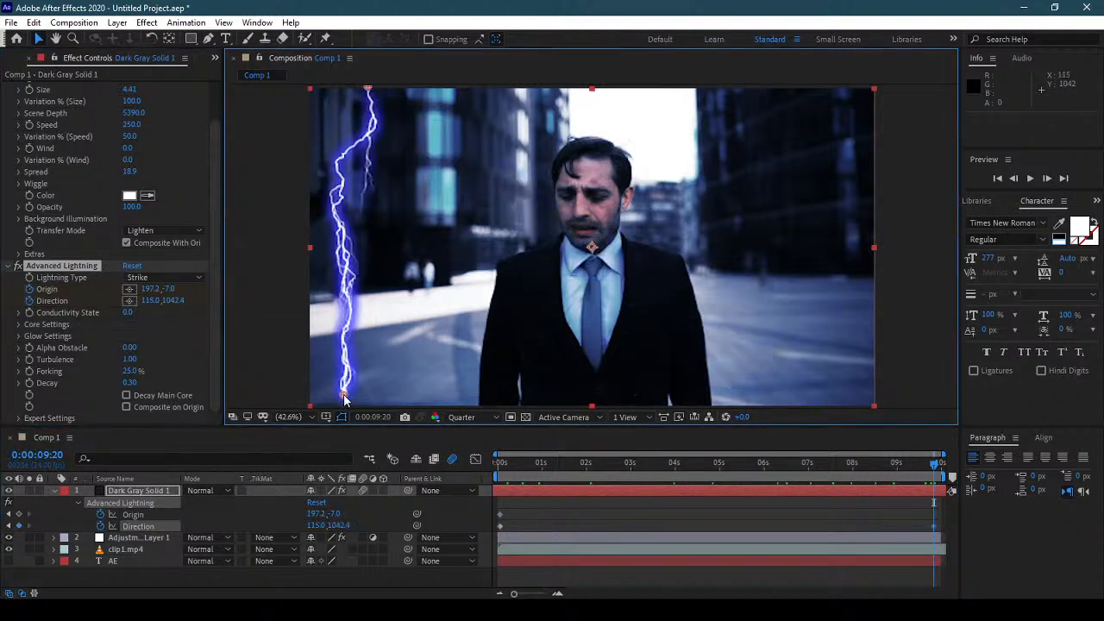
pyautogui.moveTo(367, 88); pyautogui.dragTo(528, 88)
pyautogui.moveTo(663, 94); pyautogui.dragTo(878, 95)
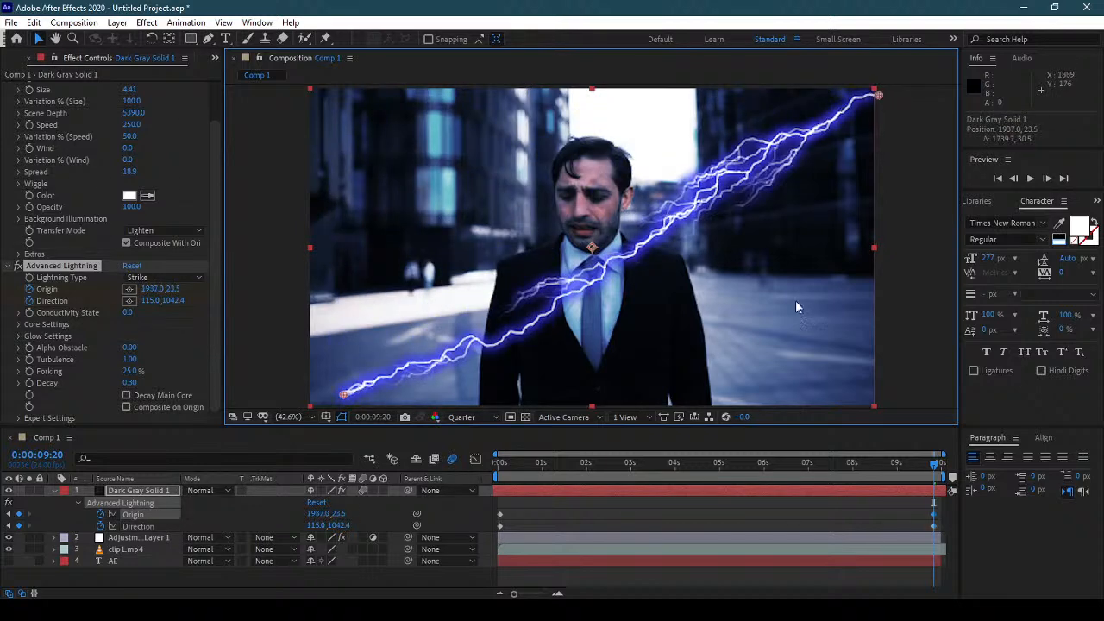
# Step: Preview the lightning sweep from the first frame and return the playhead to 0:00:00:00
pyautogui.moveTo(651, 463); pyautogui.dragTo(482, 463)
pyautogui.press('space')
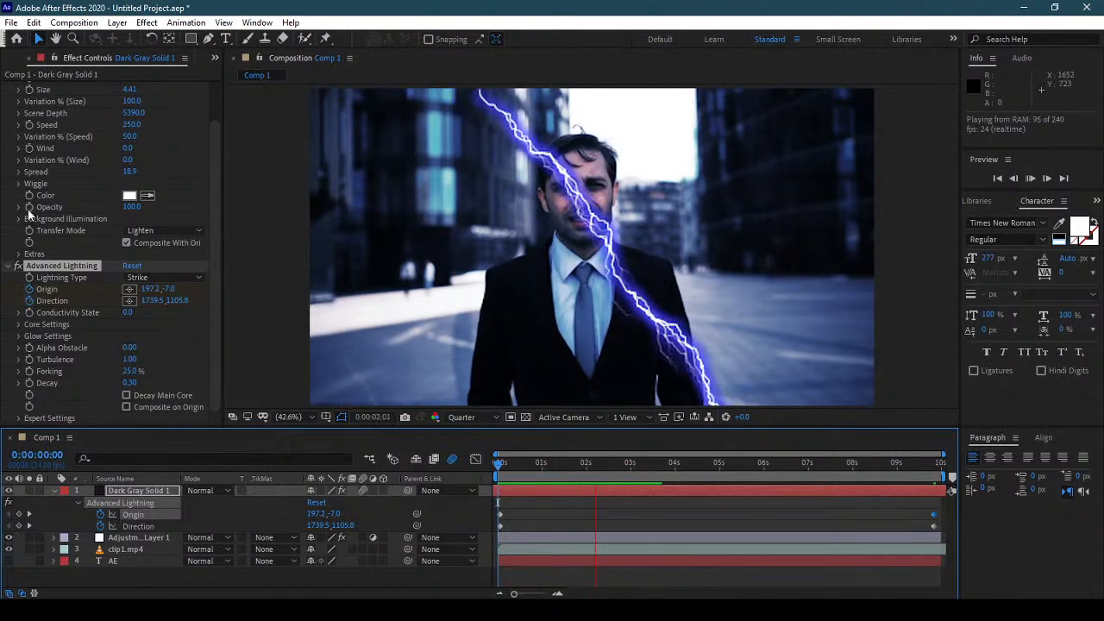
pyautogui.scroll(1, 50, 162)
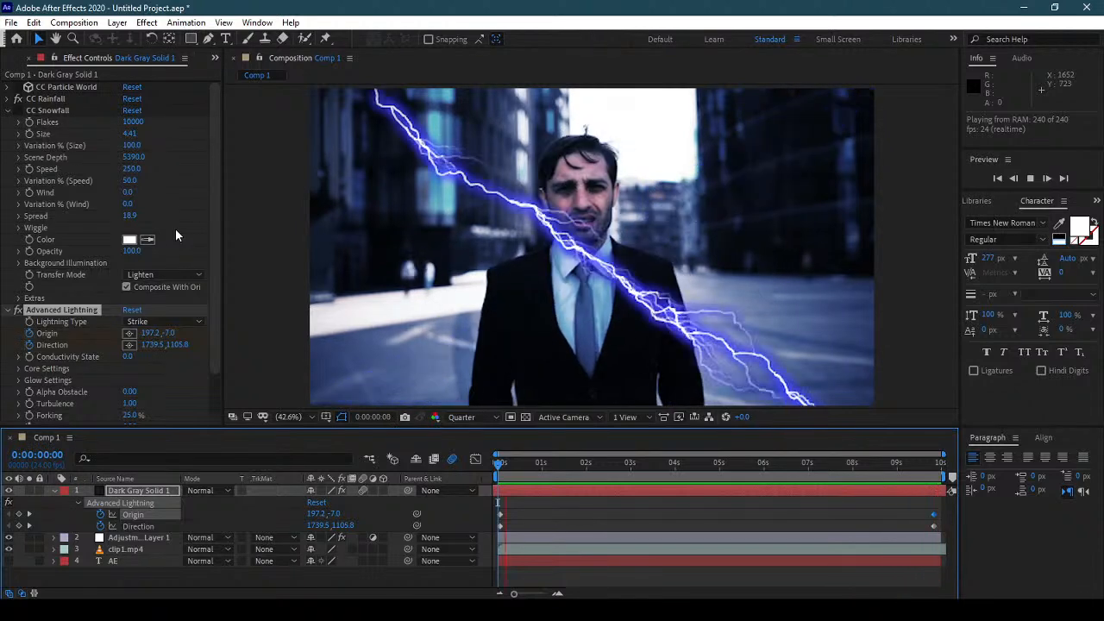
pyautogui.click(648, 462)
pyautogui.moveTo(613, 467); pyautogui.dragTo(453, 477)
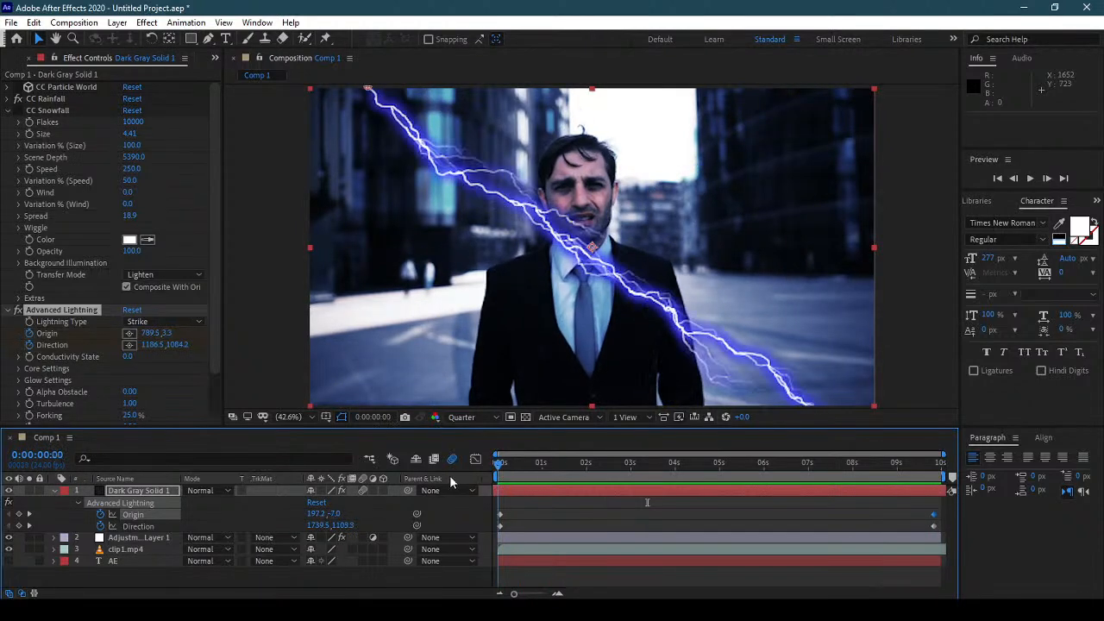
# Step: Try repositioning the lightning's Direction point at the first frame, ending at 241.8, -18.8
pyautogui.click(129, 344)
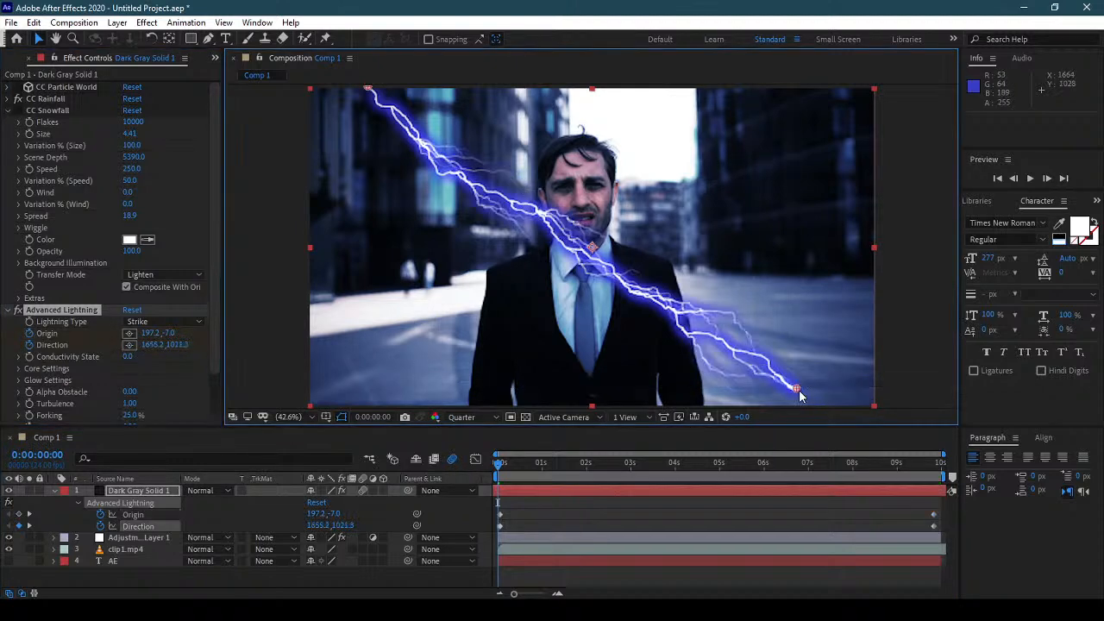
pyautogui.click(377, 105)
pyautogui.moveTo(376, 106); pyautogui.dragTo(382, 89)
# Step: Check the lightning near the end of the composition and play back the animation from the start
pyautogui.click(940, 463)
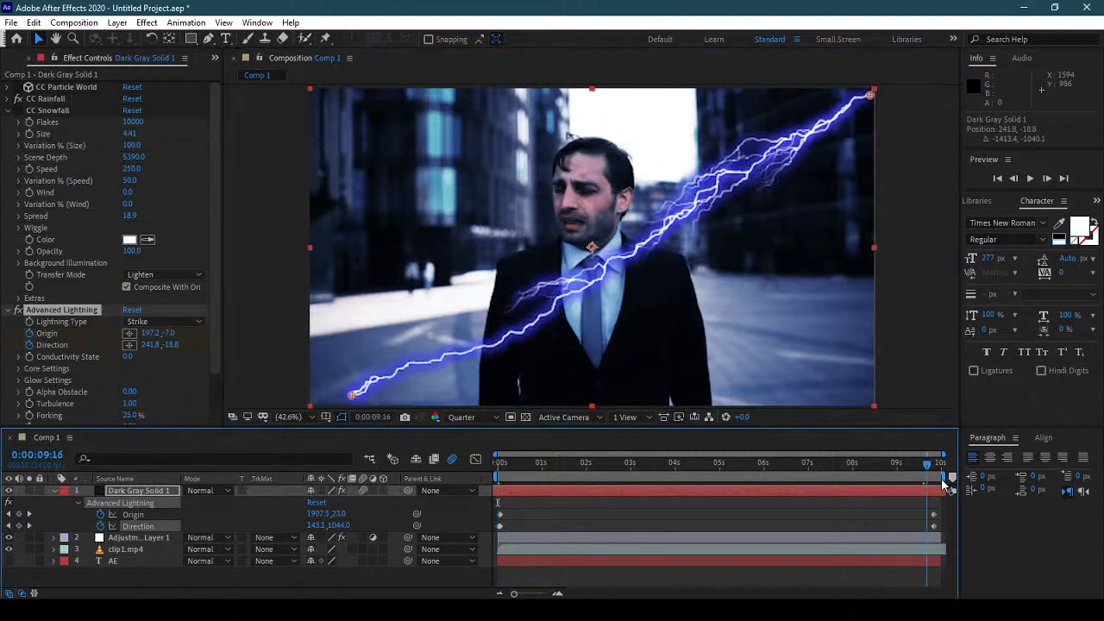
pyautogui.moveTo(934, 464); pyautogui.dragTo(458, 460)
pyautogui.press('space')
pyautogui.click(552, 501)
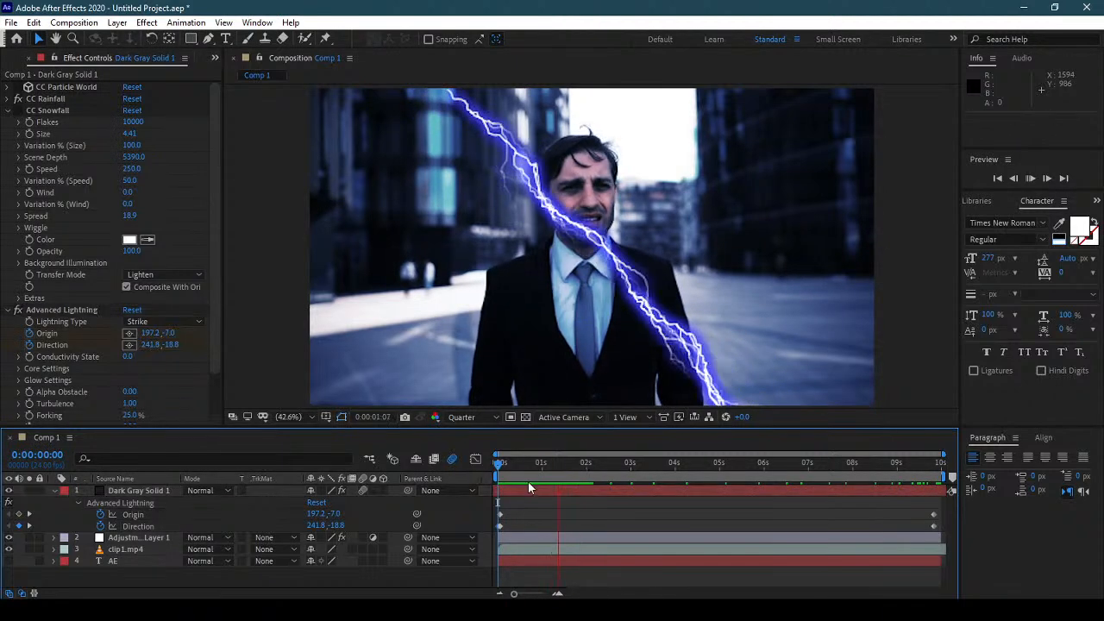
pyautogui.press('space')
# Step: Replace the starting keyframes with new ones at 0:00:00:00, with Origin at 162.0, 18.8 and Direction at 190.2, 63.4
pyautogui.moveTo(510, 504); pyautogui.dragTo(490, 528)
pyautogui.press('Delete')
pyautogui.press('Home')
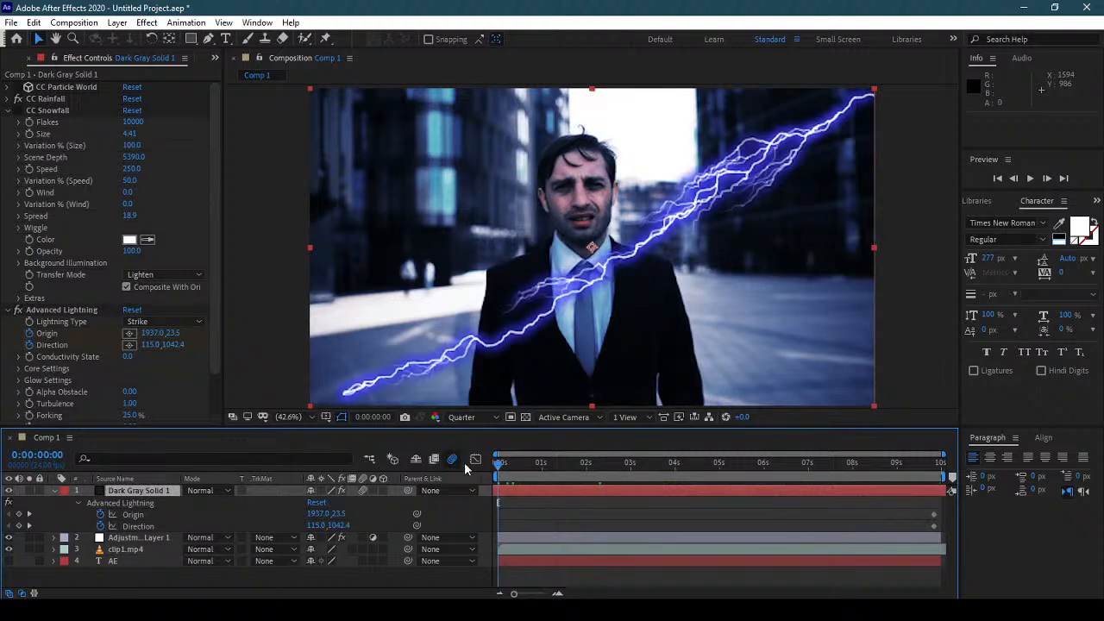
pyautogui.click(129, 333)
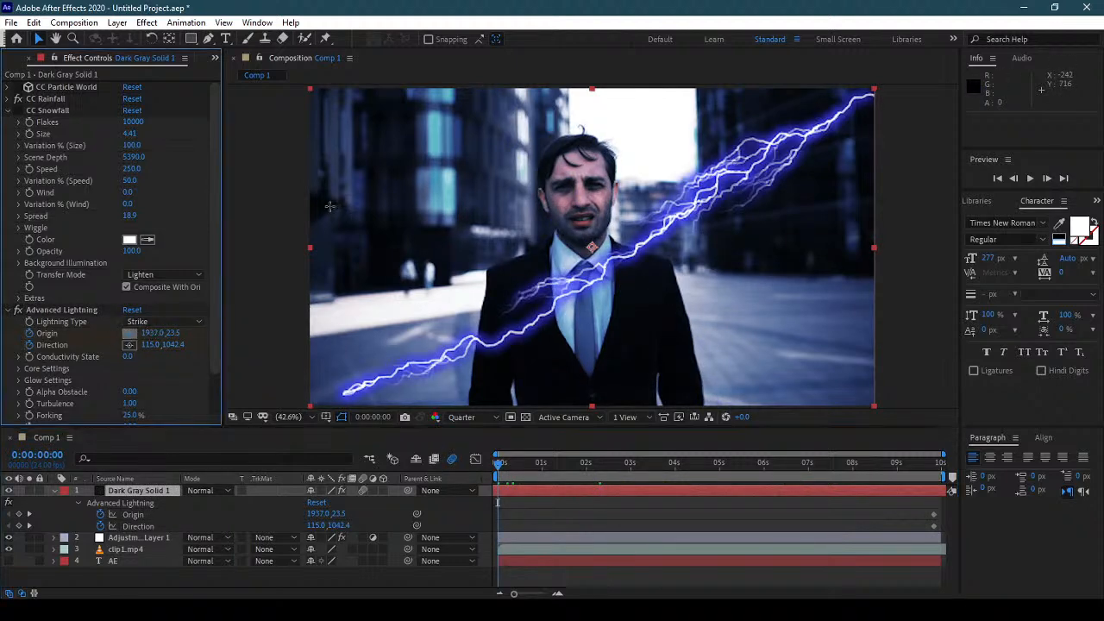
pyautogui.click(358, 92)
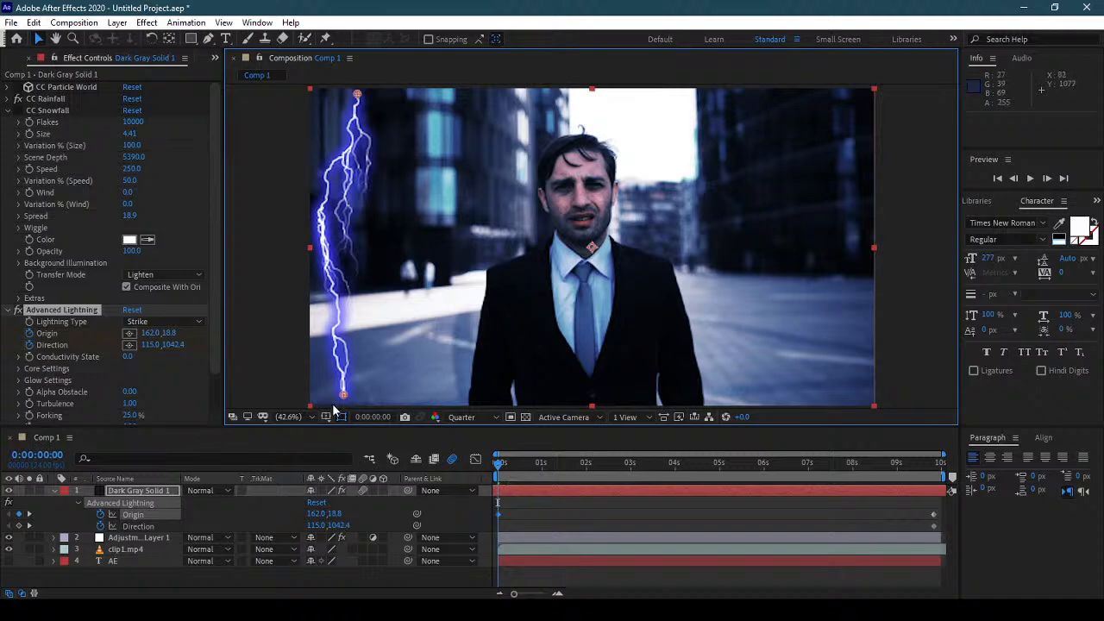
pyautogui.moveTo(344, 395); pyautogui.dragTo(367, 109)
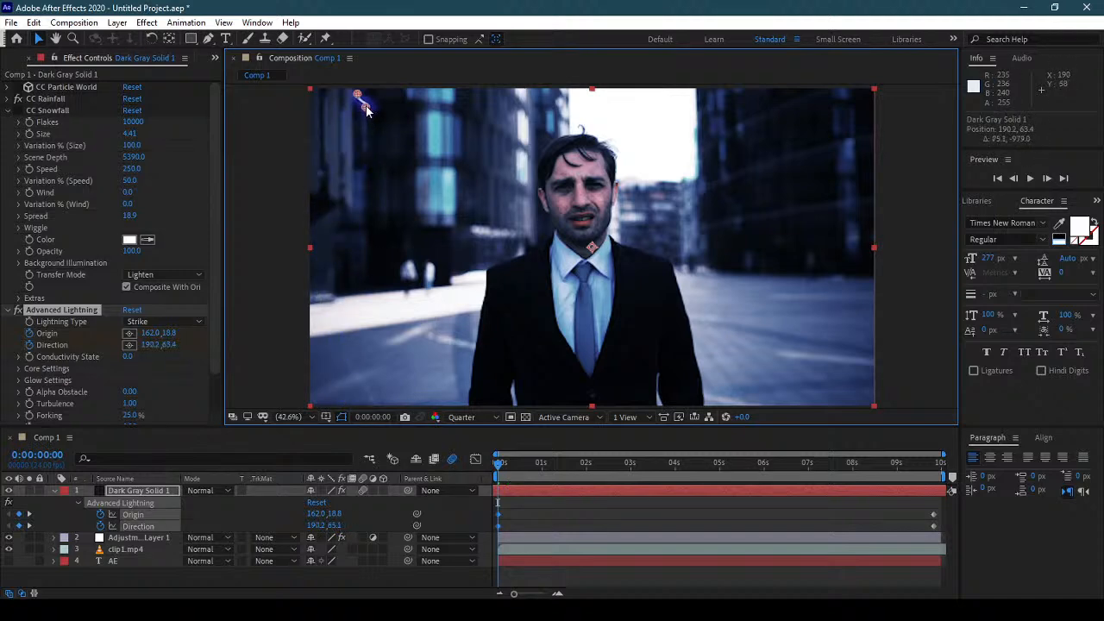
# Step: Scrub through and preview the revised lightning animation, stopping at 0:00:04:09
pyautogui.click(542, 463)
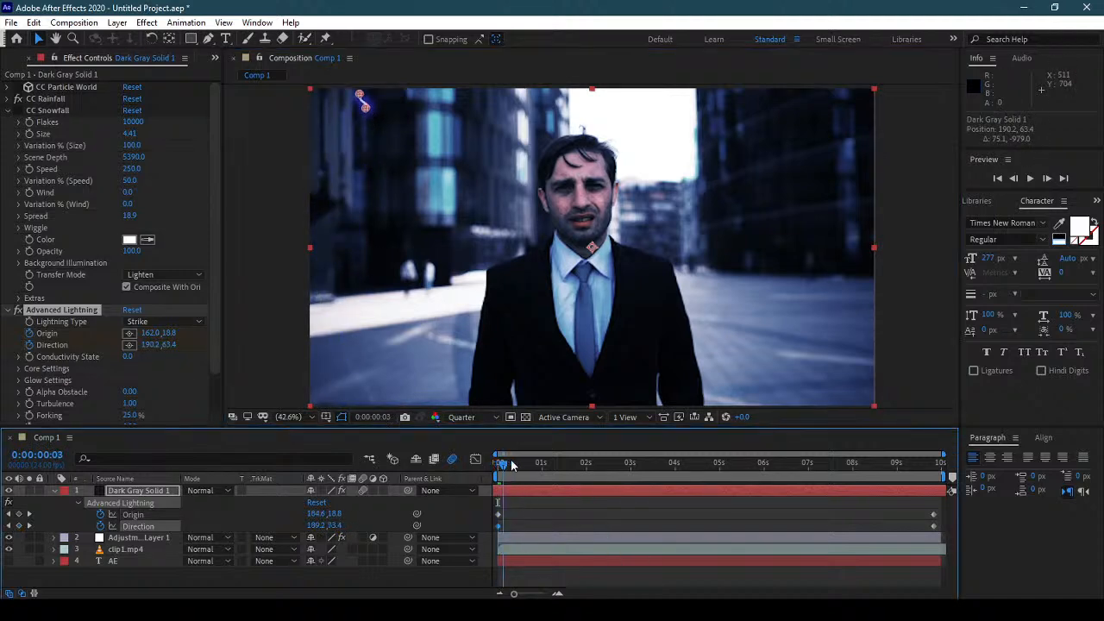
pyautogui.moveTo(547, 466); pyautogui.dragTo(928, 476)
pyautogui.press('Home')
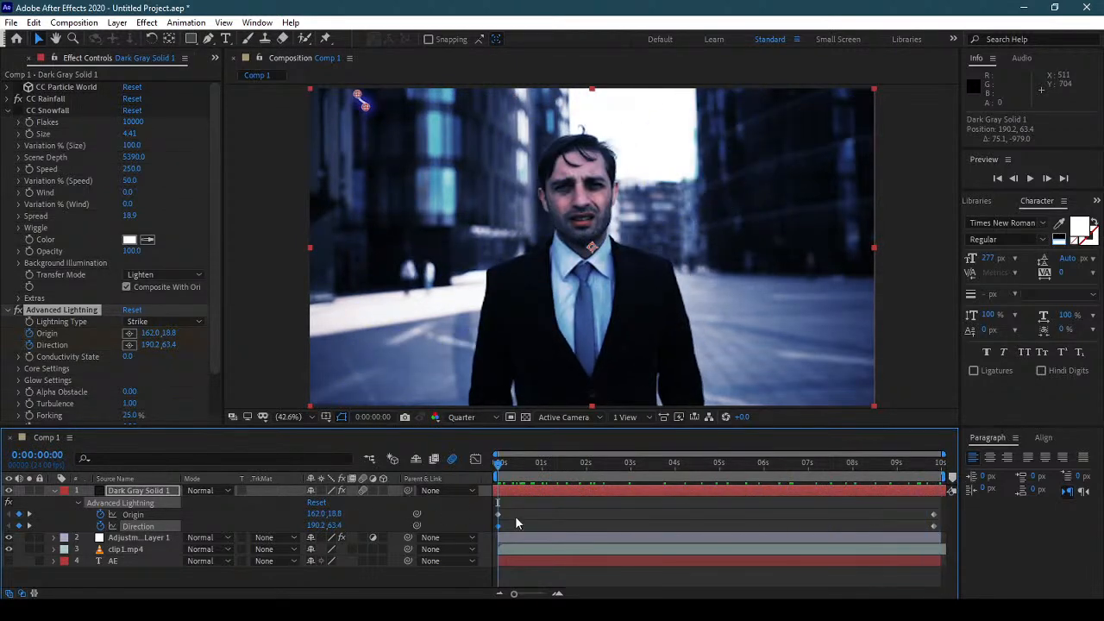
pyautogui.press('space')
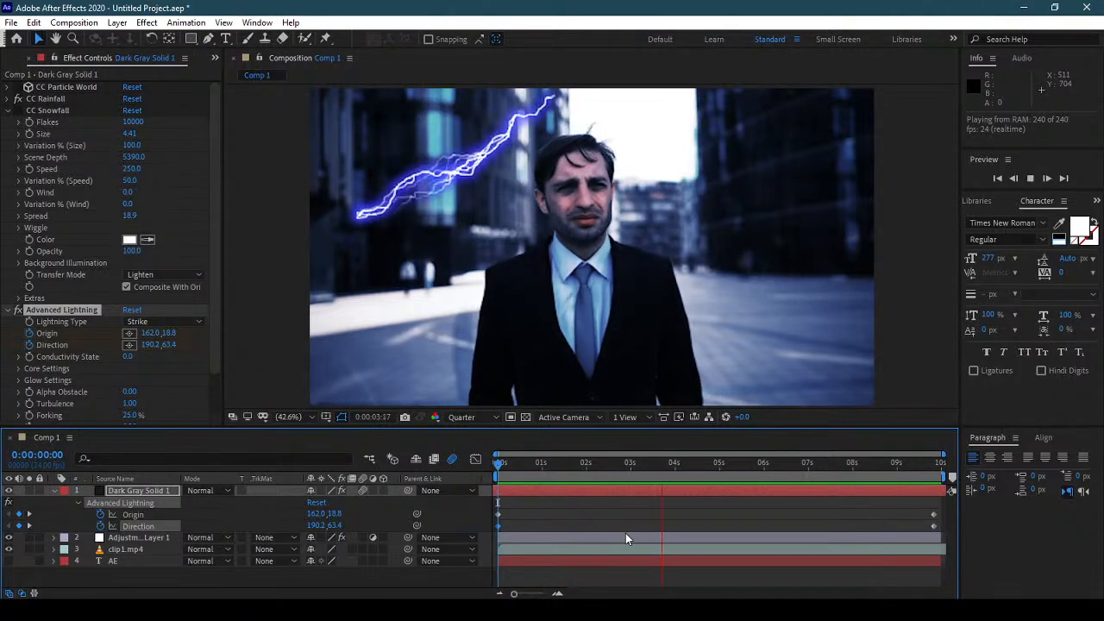
pyautogui.press('space')
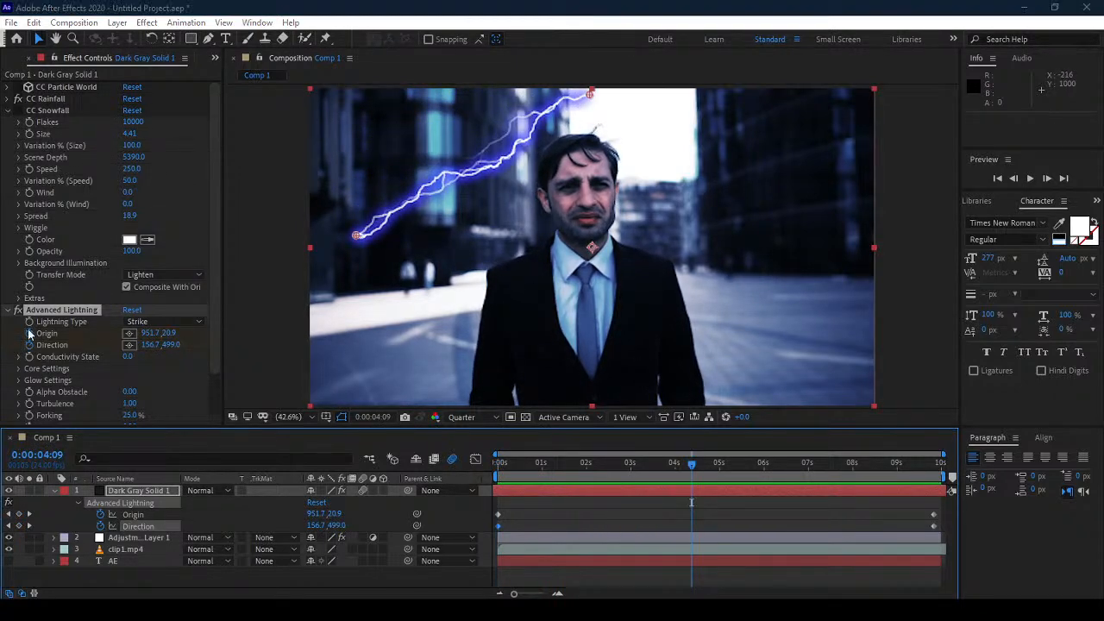
# Step: Set the lightning's Alpha Obstacle to 3.50, Forking to 24% and Decay to 0.60, leaving Decay Main Core off
pyautogui.moveTo(221, 372); pyautogui.dragTo(213, 420)
pyautogui.moveTo(129, 371); pyautogui.dragTo(153, 383)
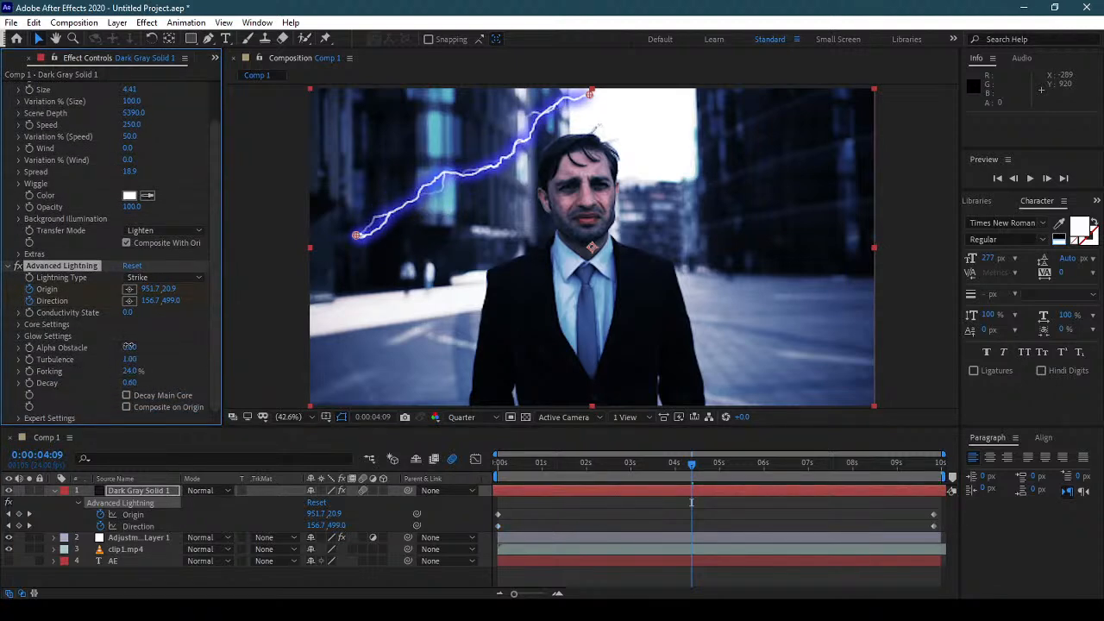
pyautogui.click(127, 396)
pyautogui.click(127, 396)
# Step: Set the lightning's Core Radius to 3.0, Core Opacity to 100% and Forking to 57%
pyautogui.click(18, 325)
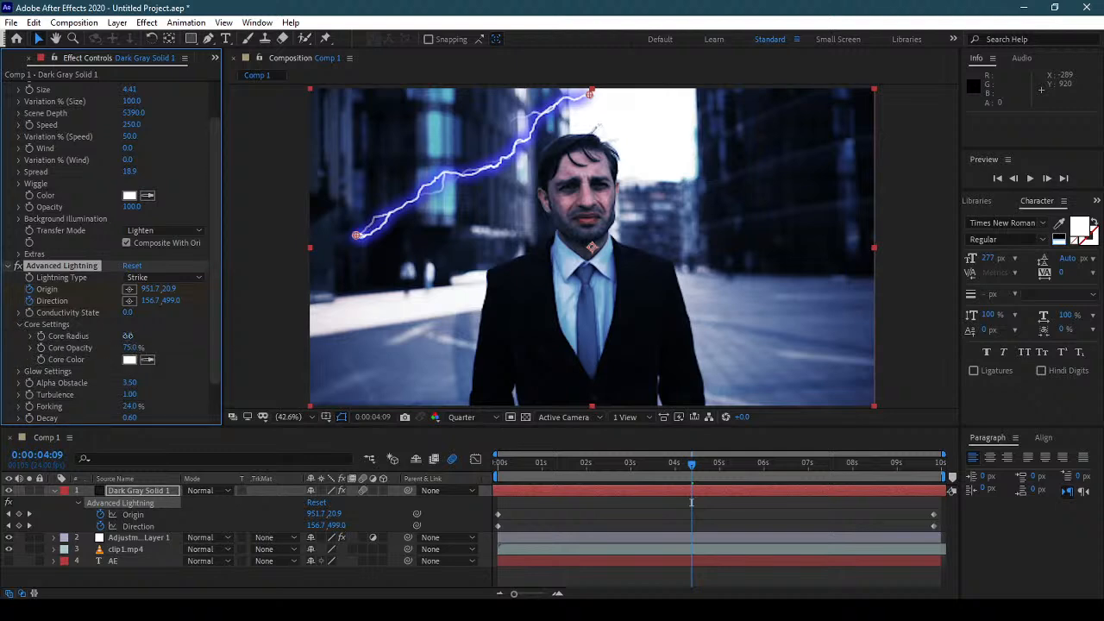
pyautogui.moveTo(128, 346); pyautogui.dragTo(198, 342)
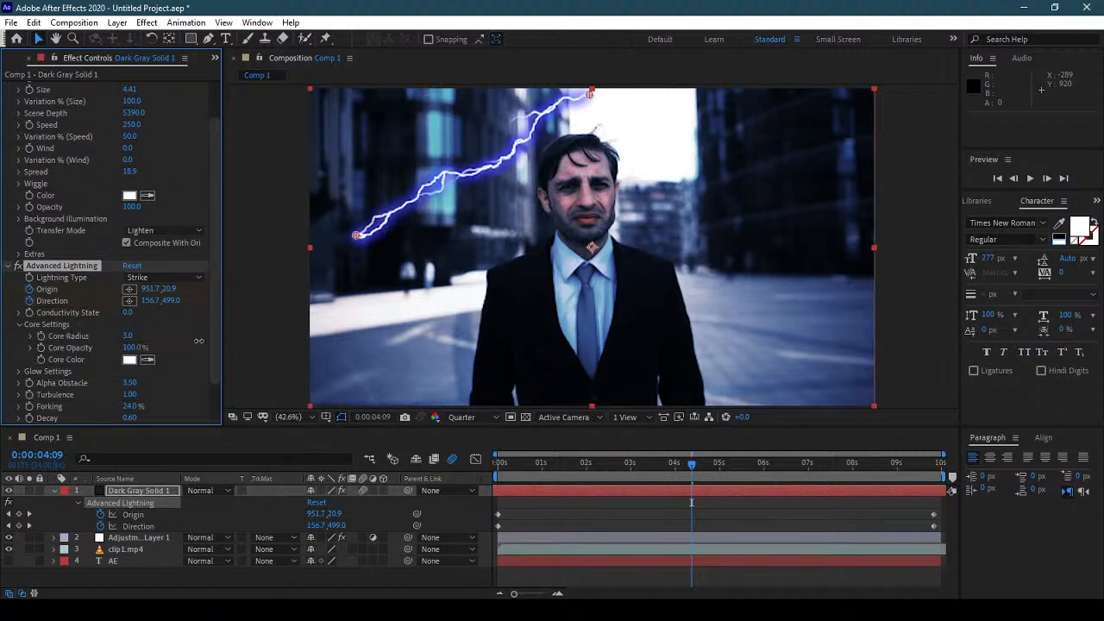
pyautogui.scroll(-1, 181, 370)
pyautogui.moveTo(132, 381); pyautogui.dragTo(197, 371)
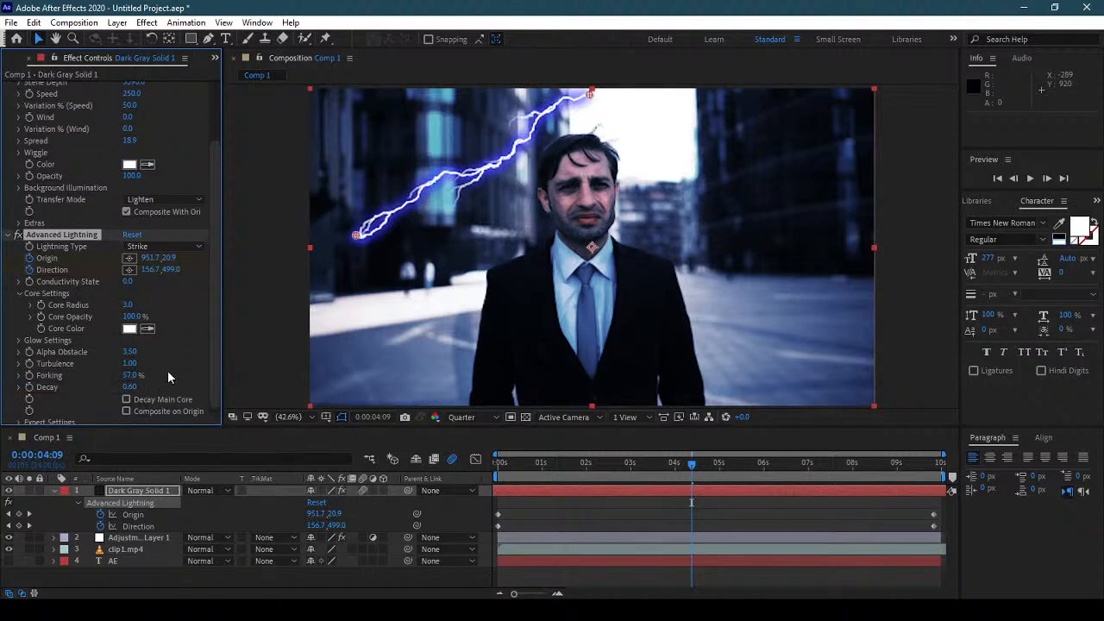
# Step: In the lightning's expert settings, set Complexity to 7, Min. Forkdistance to 90 and Termination Threshold to 94.1%
pyautogui.scroll(-1, 177, 368)
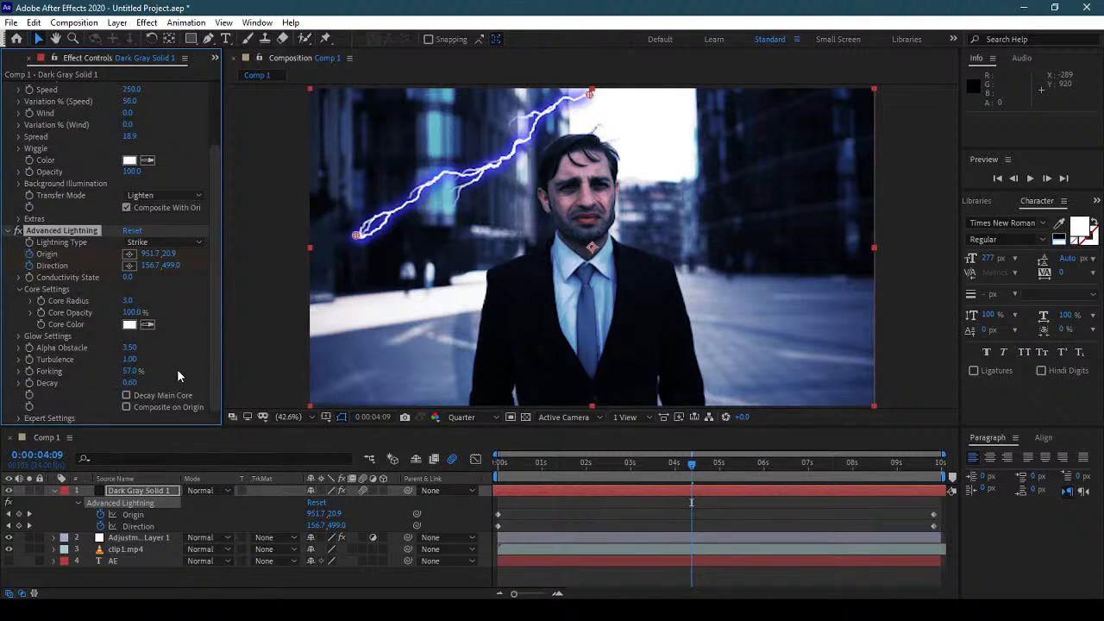
pyautogui.click(18, 418)
pyautogui.scroll(-3, 121, 355)
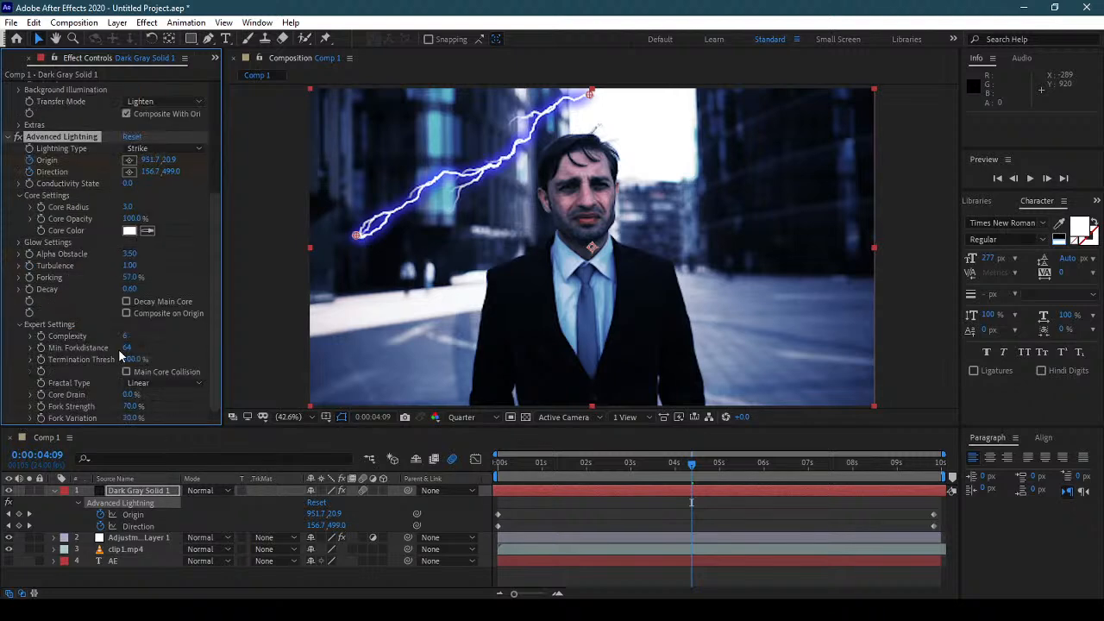
pyautogui.moveTo(128, 340)
pyautogui.mouseDown()
pyautogui.moveTo(147, 335)
pyautogui.moveTo(138, 347)
pyautogui.moveTo(148, 347)
pyautogui.mouseUp()
pyautogui.moveTo(135, 359)
pyautogui.mouseDown()
pyautogui.moveTo(170, 356)
pyautogui.moveTo(133, 357)
pyautogui.mouseUp()
# Step: Try the Semi Linear and Spline fractal types on the lightning and return to Linear
pyautogui.click(176, 382)
pyautogui.click(167, 414)
pyautogui.click(176, 384)
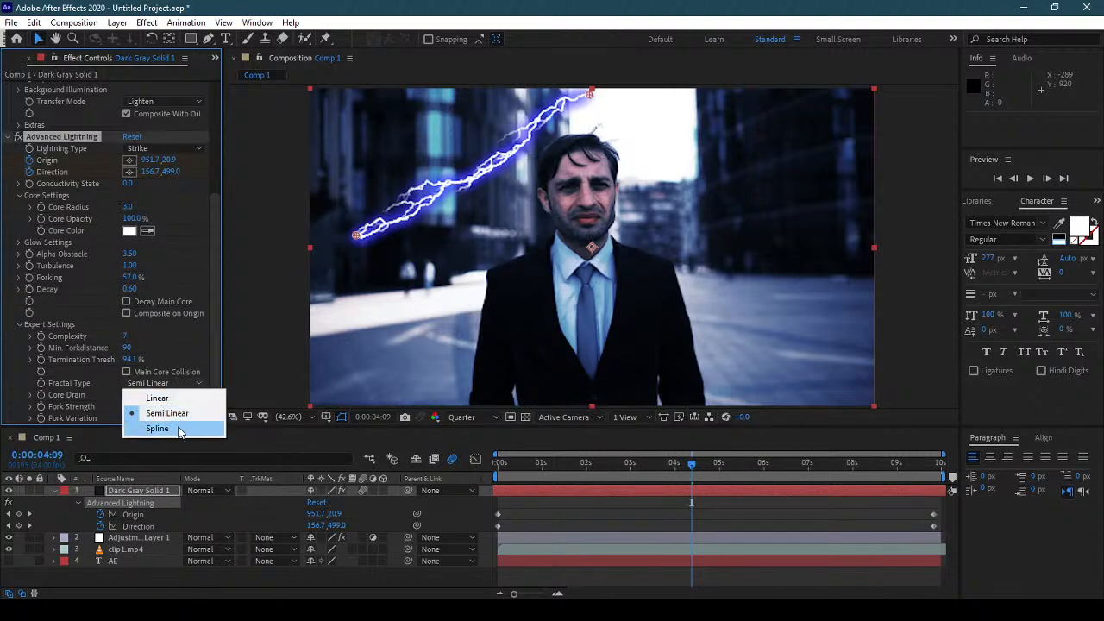
pyautogui.click(157, 428)
pyautogui.click(176, 387)
pyautogui.click(181, 400)
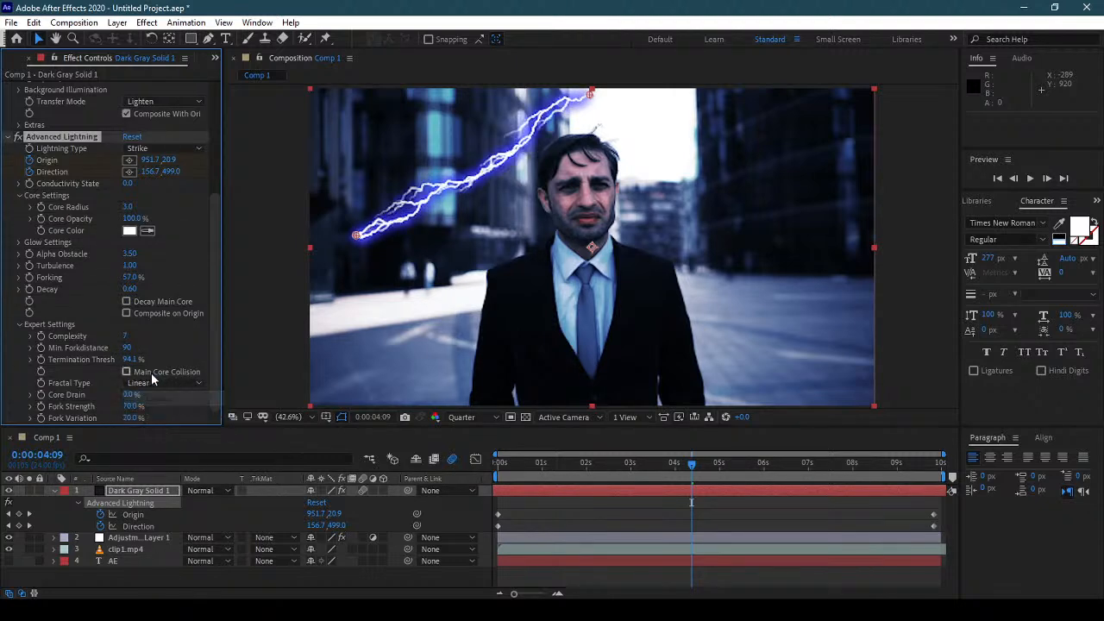
# Step: Enable Main Core Collision for the lightning and return the playhead to 0:00:00:00
pyautogui.moveTo(131, 394); pyautogui.dragTo(82, 388)
pyautogui.click(500, 462)
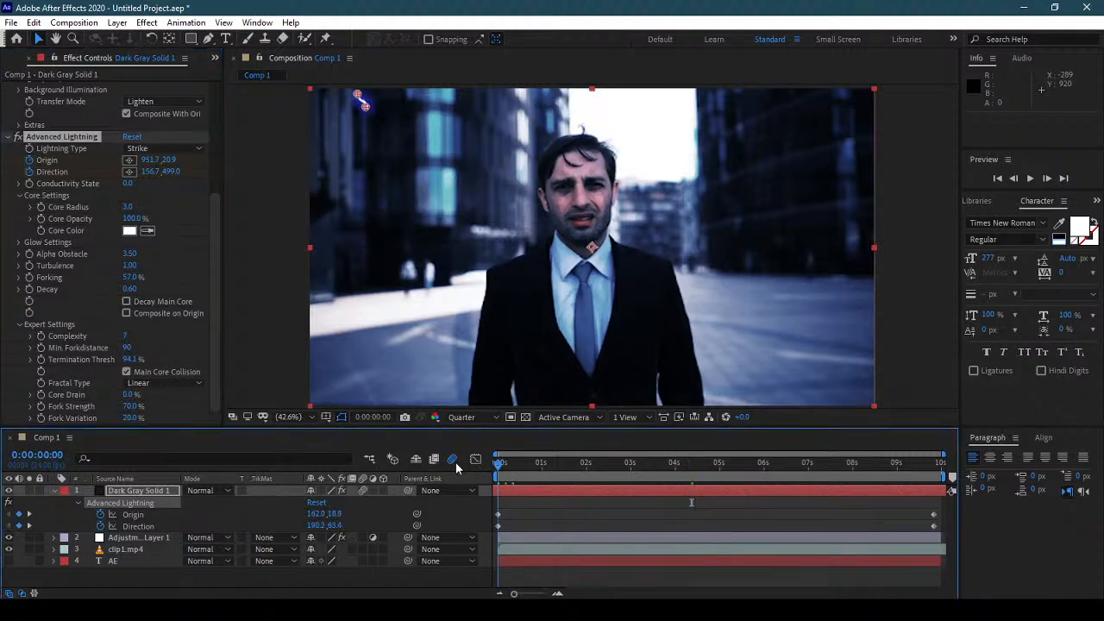
# Step: Keyframe the lightning's Core Drain at 0% at both 0:00:00:00 and 0:00:09:23, and return to the first keyframe
pyautogui.click(43, 400)
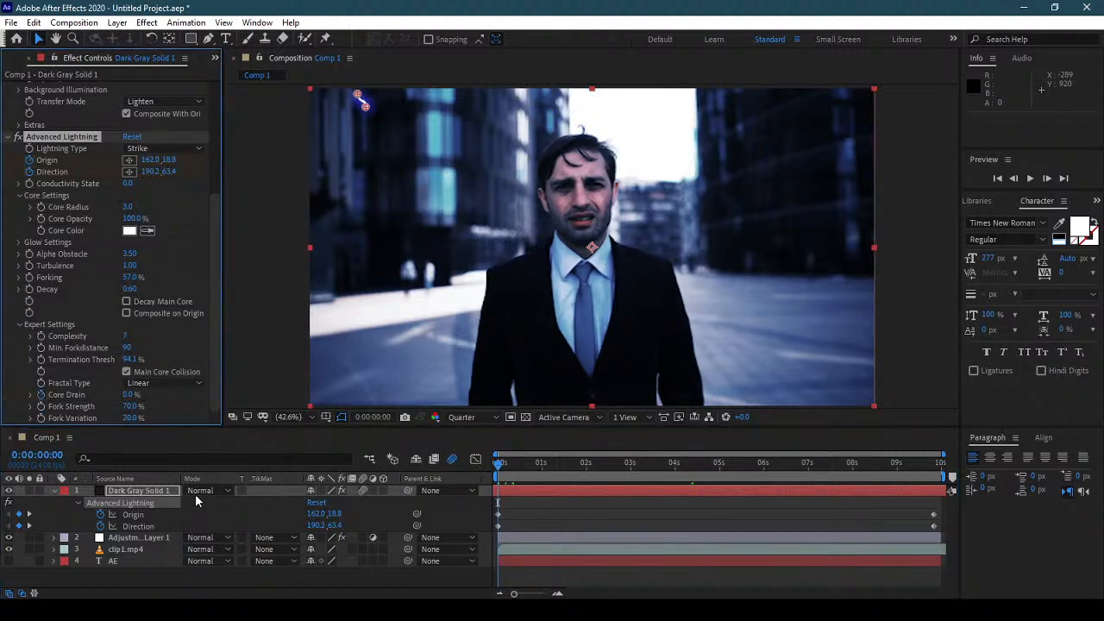
pyautogui.press('u')
pyautogui.press('u')
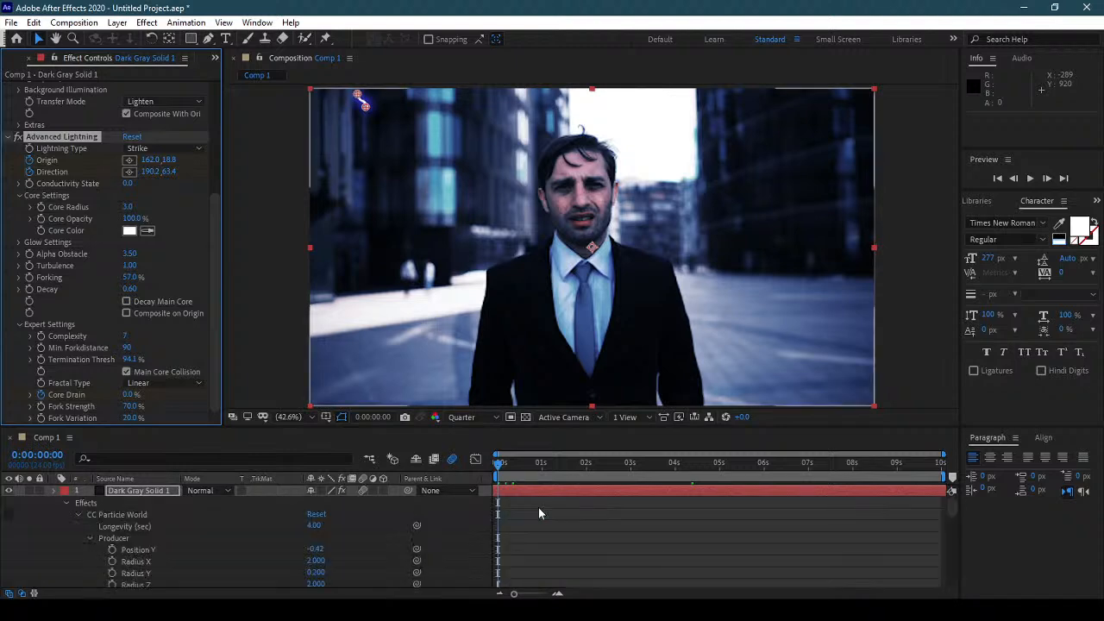
pyautogui.scroll(-2, 544, 516)
pyautogui.scroll(-3, 546, 513)
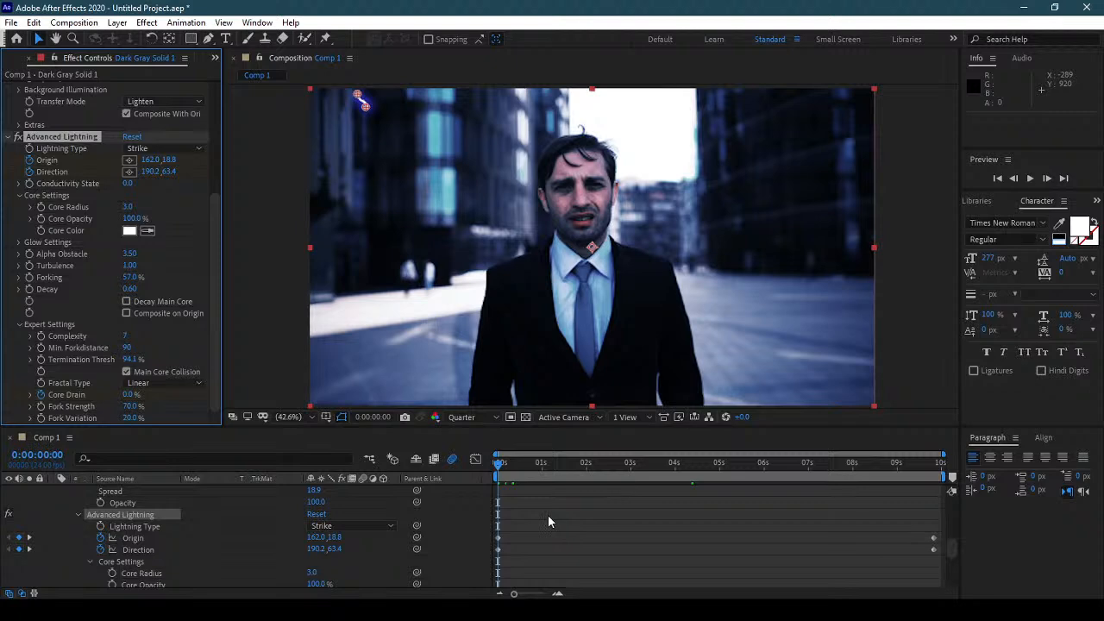
pyautogui.scroll(-5, 547, 521)
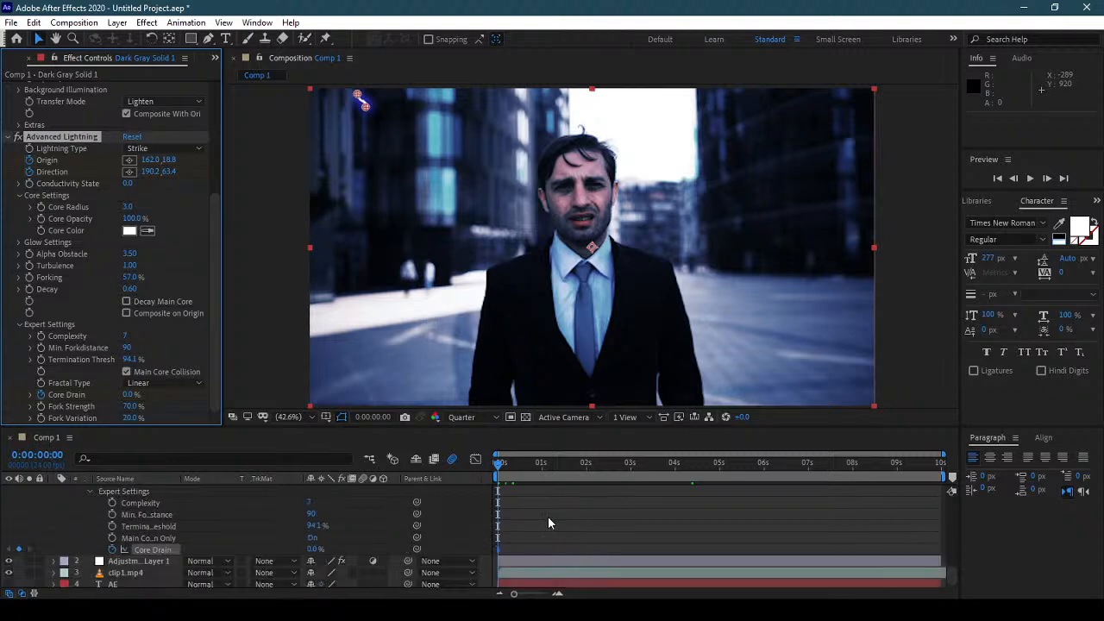
pyautogui.moveTo(905, 468); pyautogui.dragTo(945, 473)
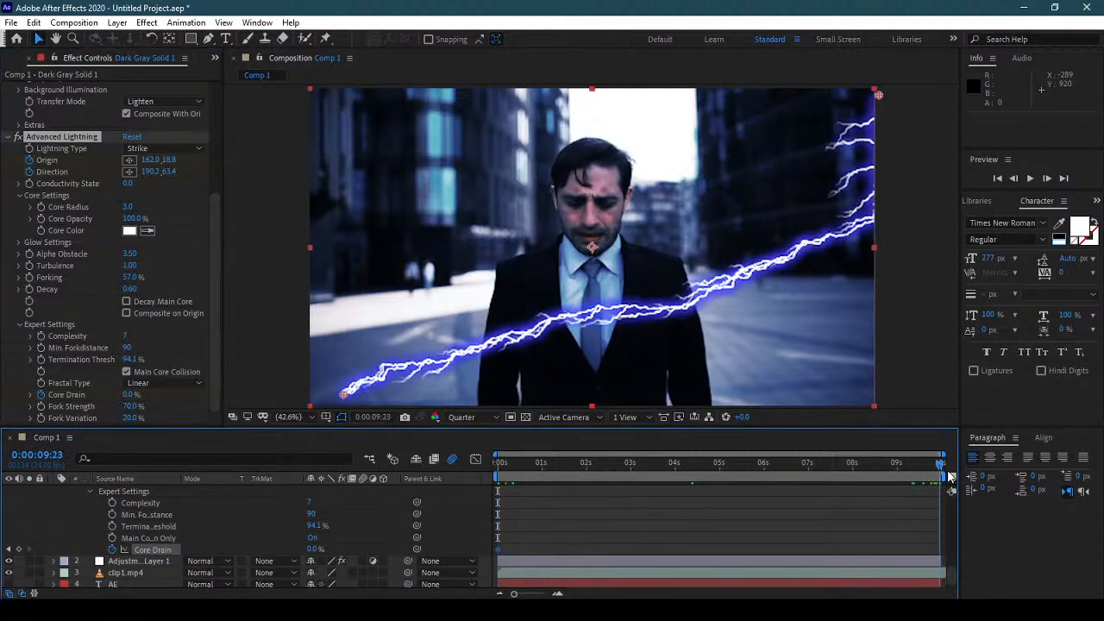
pyautogui.click(18, 550)
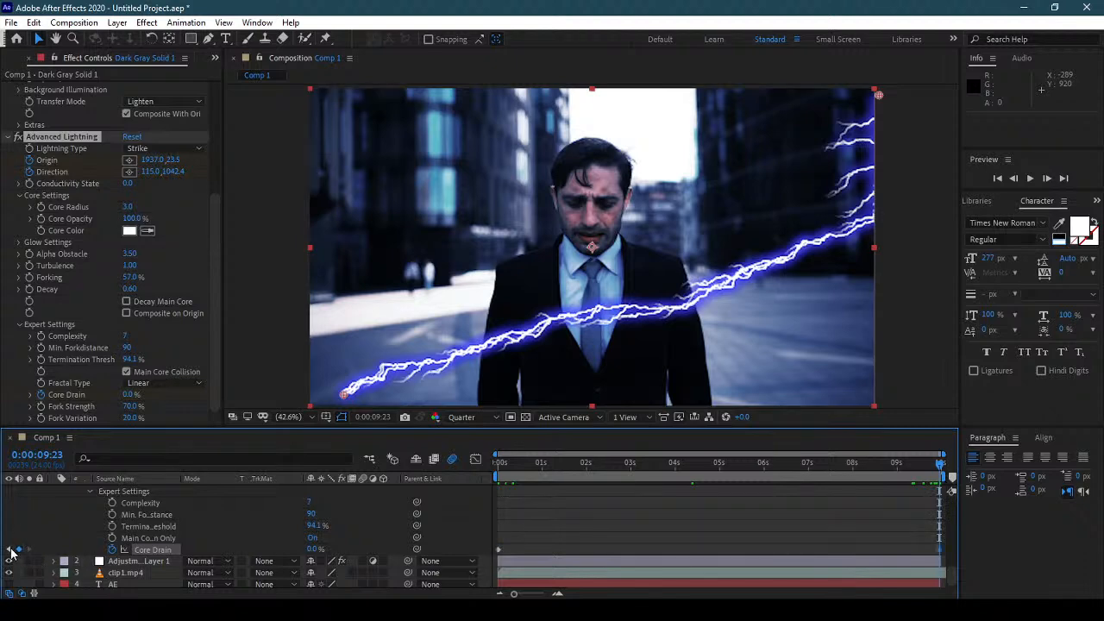
pyautogui.click(9, 550)
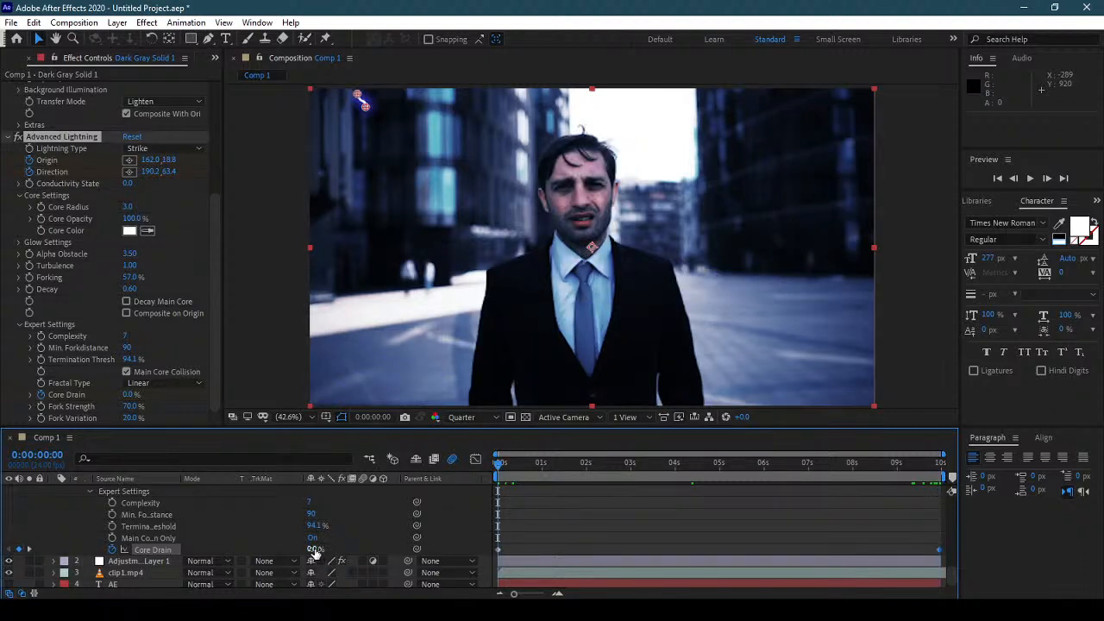
# Step: At 0:00:09:23, remove the keyframe animation from the lightning's Origin and Direction so both hold their end positions
pyautogui.scroll(5, 238, 524)
pyautogui.scroll(5, 237, 518)
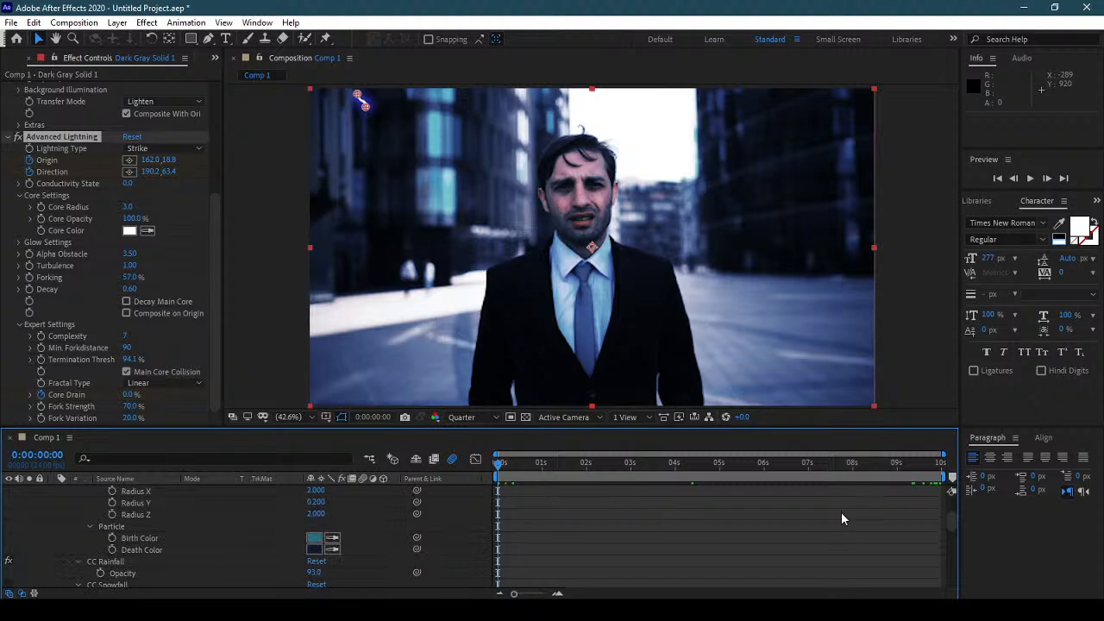
pyautogui.moveTo(898, 468); pyautogui.dragTo(944, 468)
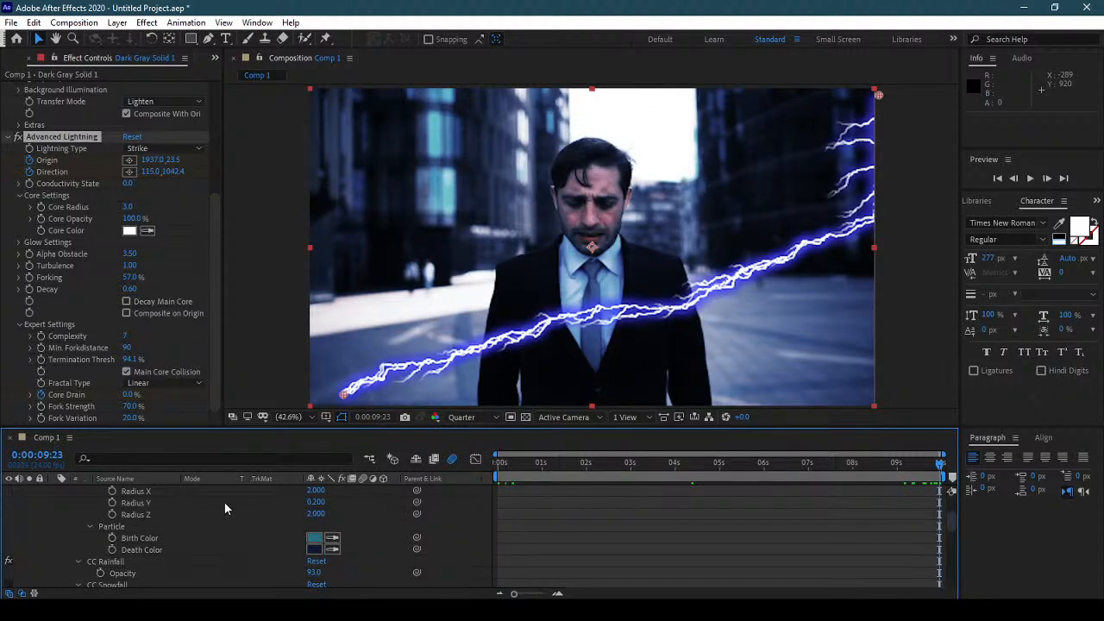
pyautogui.click(33, 165)
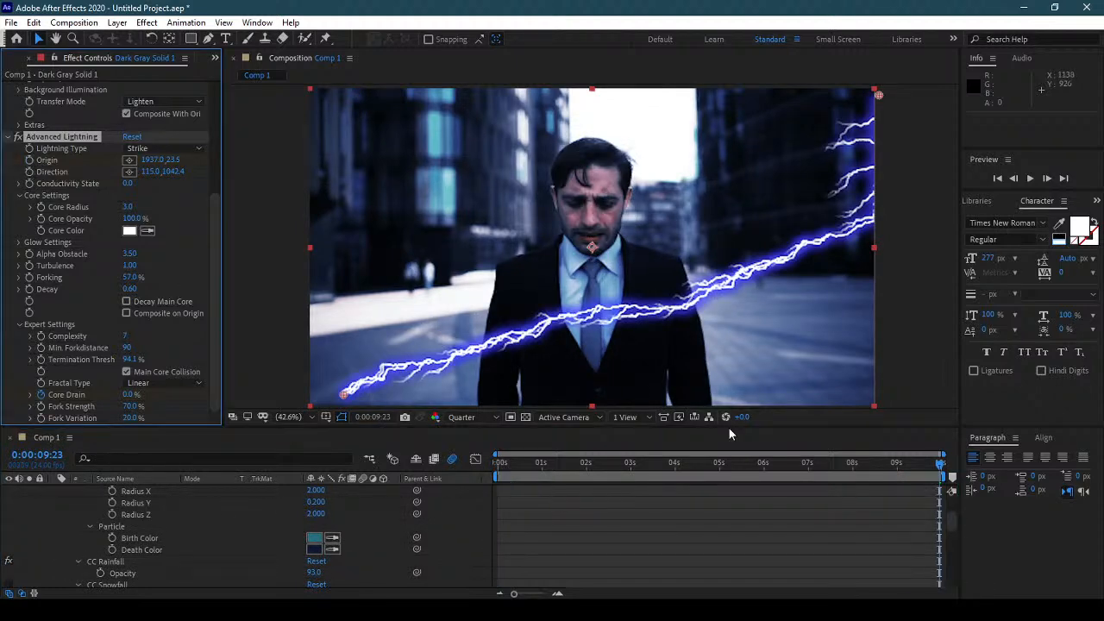
# Step: Set the lightning's Core Drain to 100% at 0:00:00:00 and preview the animation
pyautogui.moveTo(873, 465); pyautogui.dragTo(471, 465)
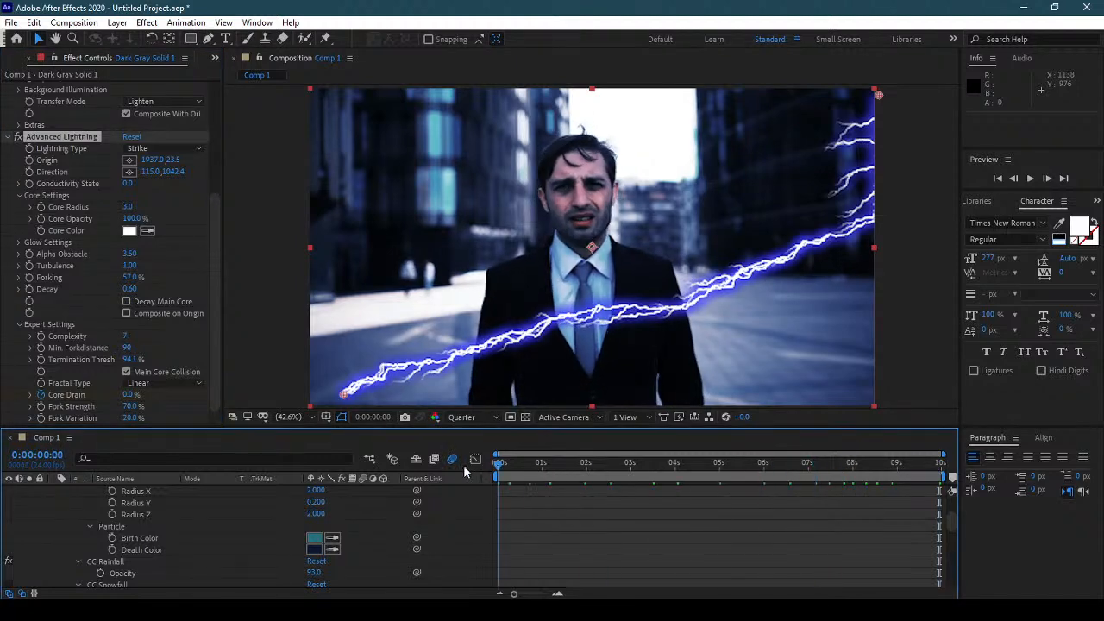
pyautogui.scroll(-8, 532, 524)
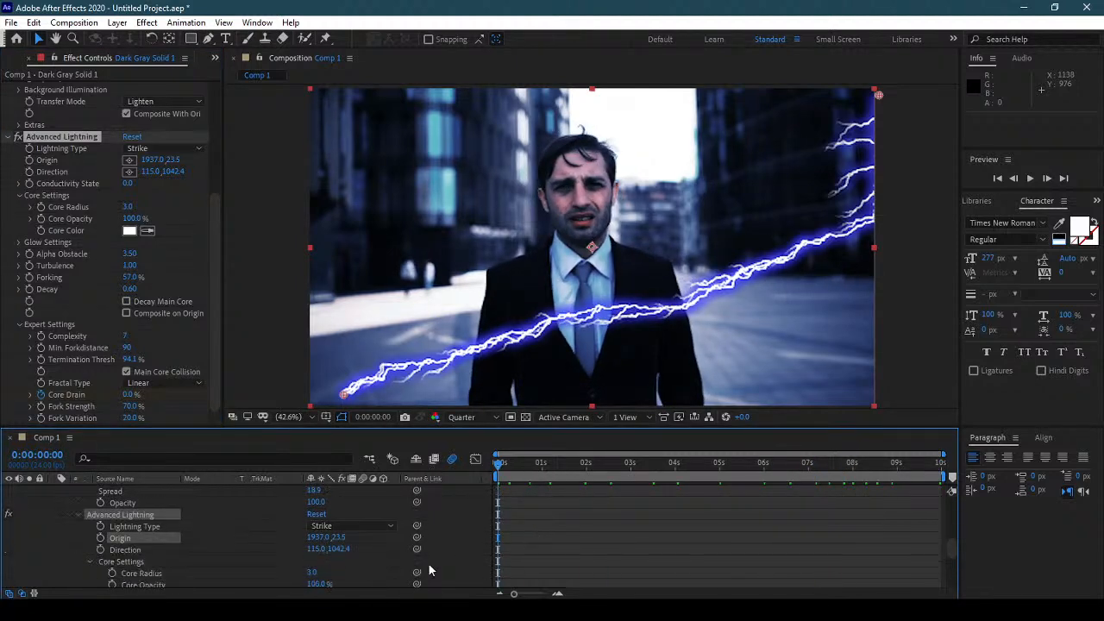
pyautogui.scroll(-6, 419, 571)
pyautogui.moveTo(314, 549); pyautogui.dragTo(364, 546)
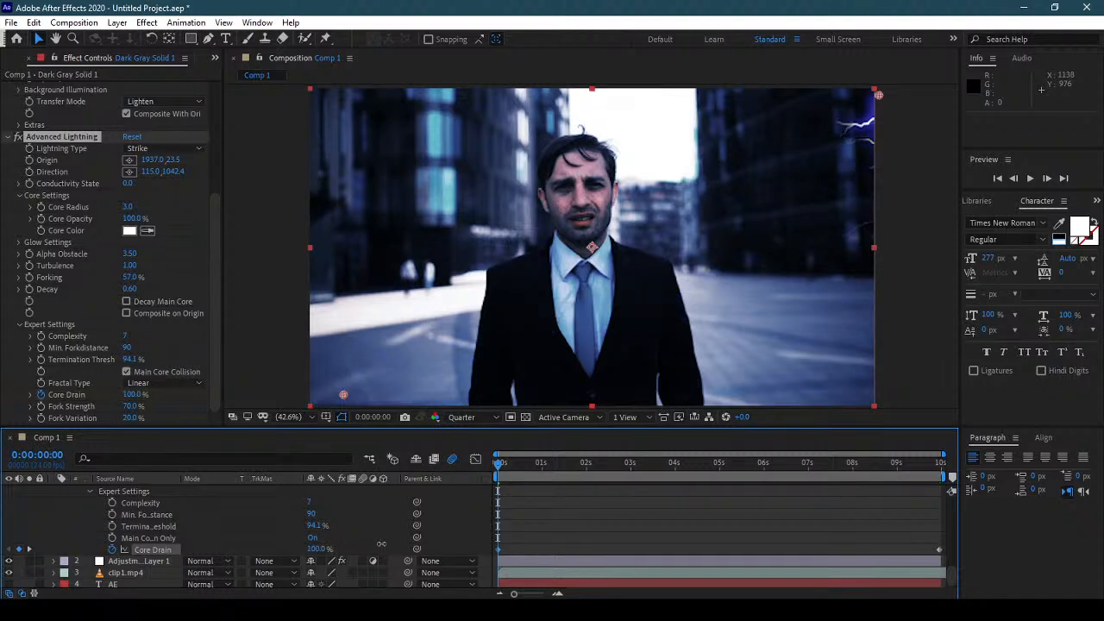
pyautogui.click(940, 468)
pyautogui.moveTo(940, 468); pyautogui.dragTo(496, 466)
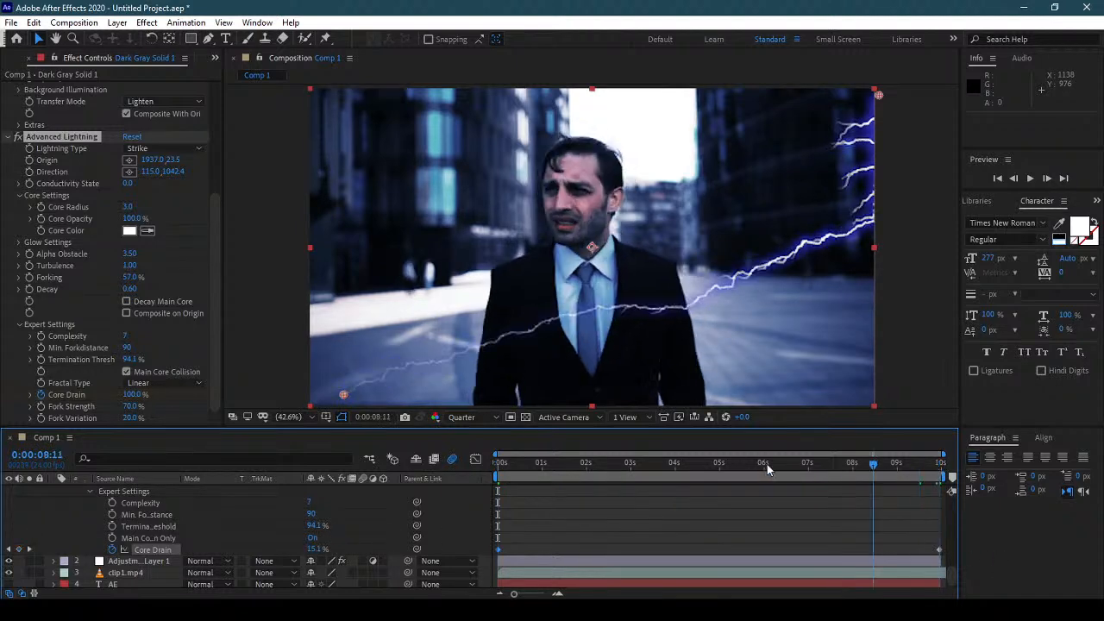
pyautogui.press('space')
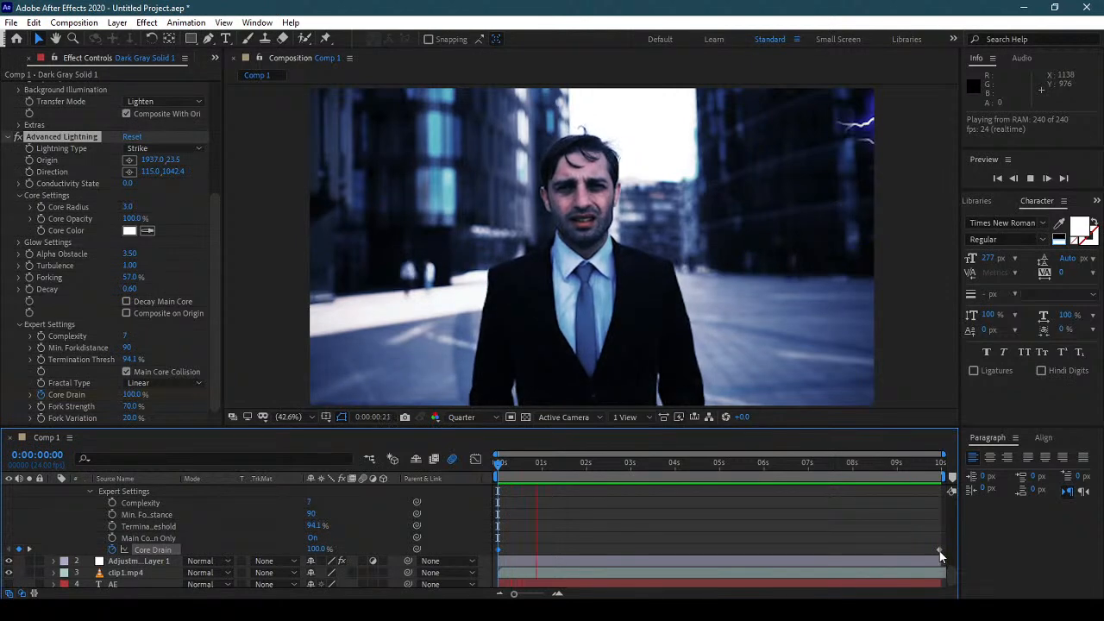
# Step: Move the lightning's ending Core Drain keyframe to about 0.6 seconds and preview the faster strike
pyautogui.moveTo(938, 549); pyautogui.dragTo(525, 549)
pyautogui.press('space')
pyautogui.press('space')
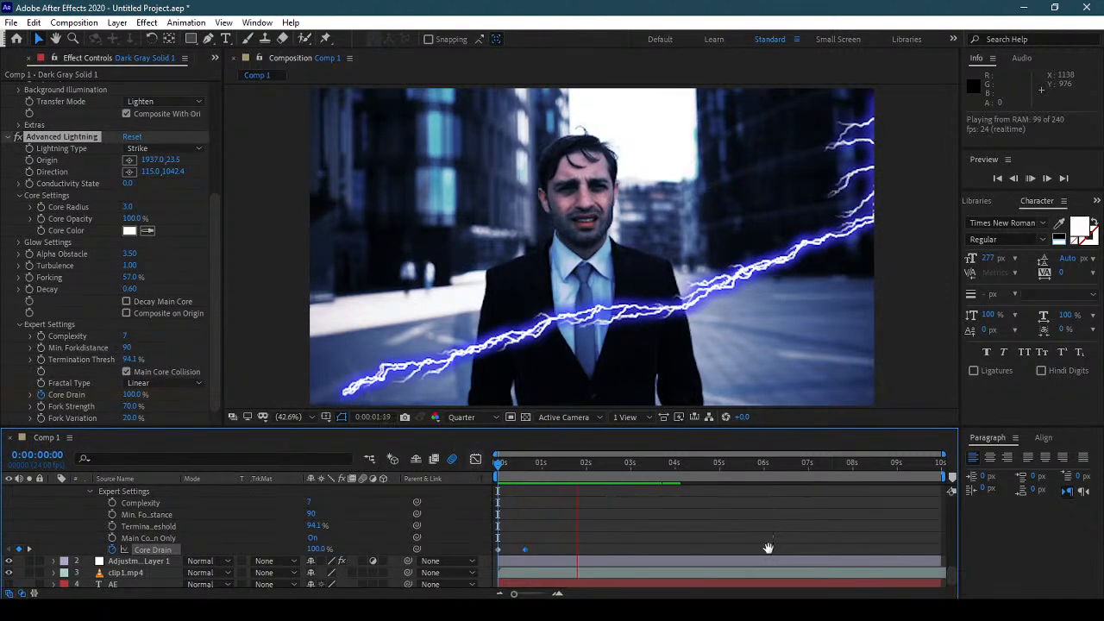
pyautogui.press('space')
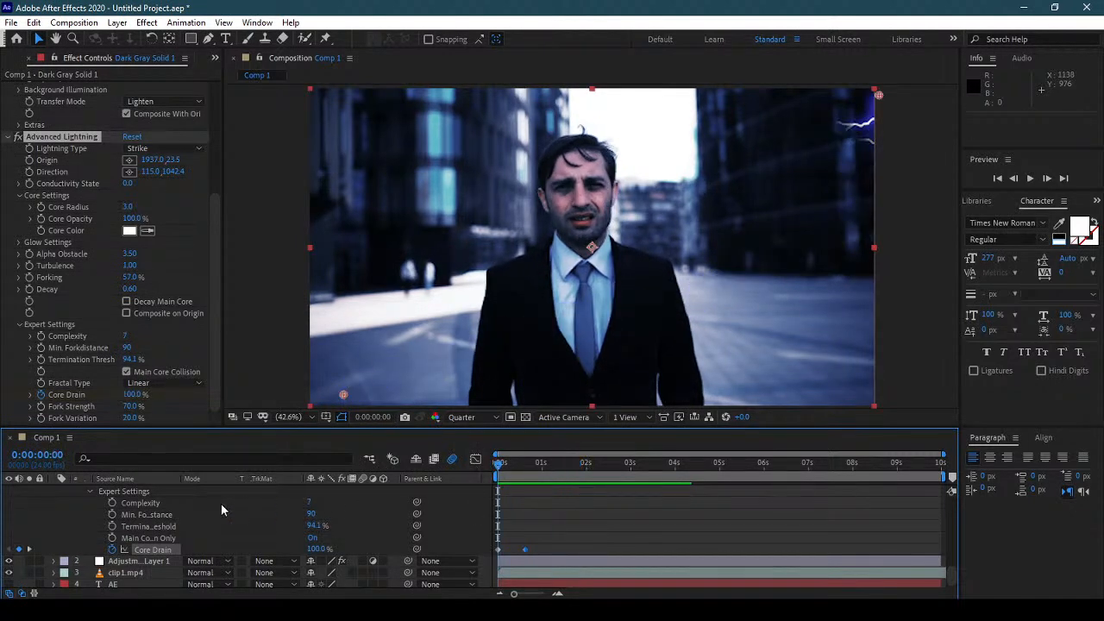
pyautogui.scroll(15, 221, 504)
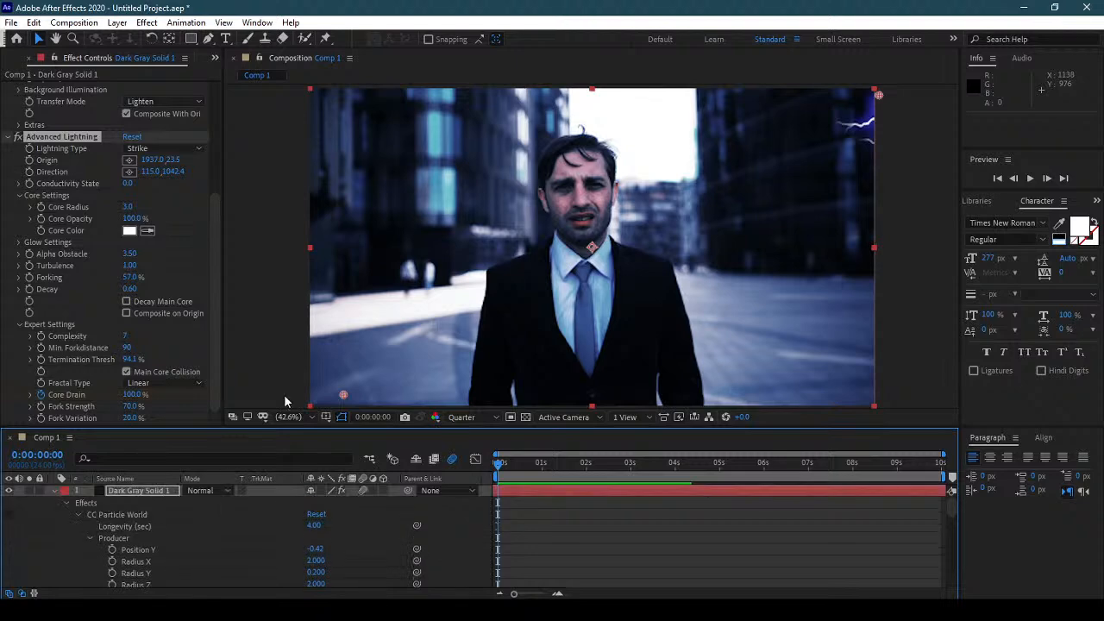